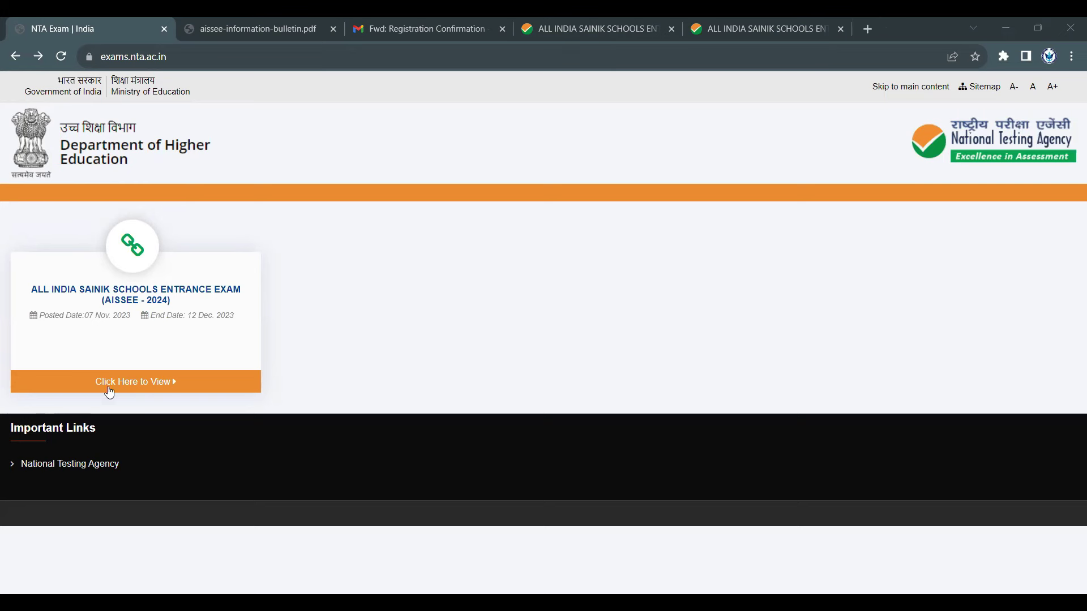
- Open the AISSEE-2024 exam page, then its Public Notice for the Online Application Form PDF
{"action": "left_click", "coordinate": [144, 382]}
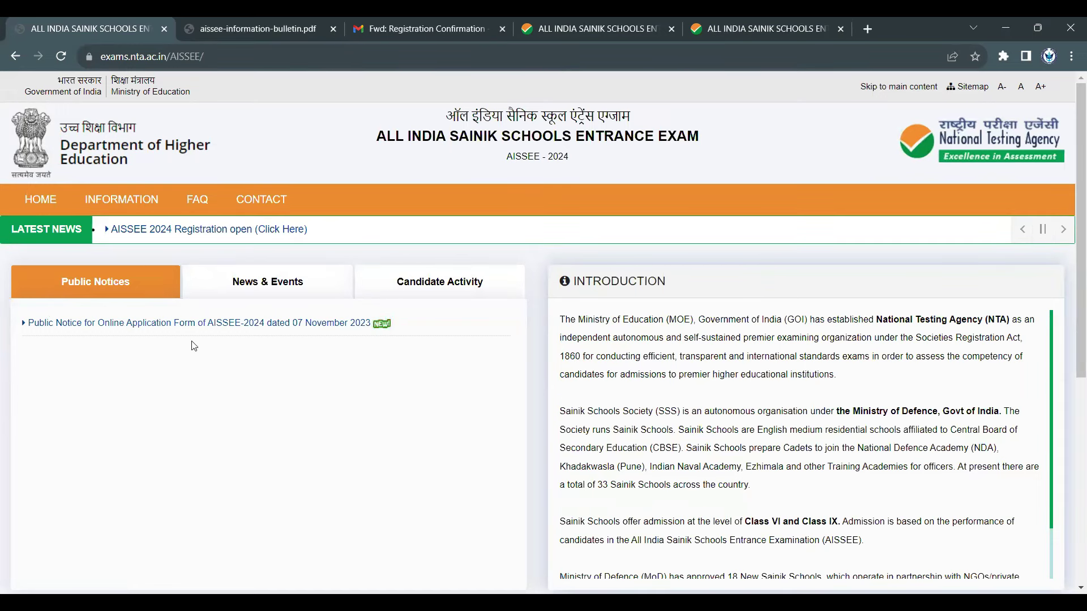
{"action": "left_click", "coordinate": [199, 323]}
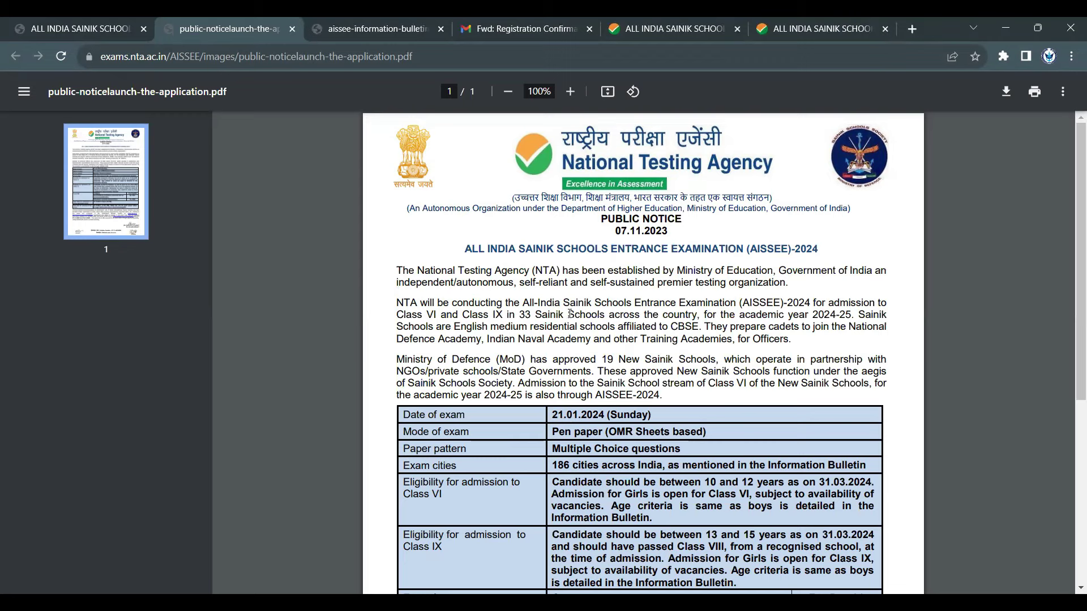
- Highlight the 33 Sainik Schools, 19 New Sainik Schools, exam name and Multiple Choice paper pattern
{"action": "left_click_drag", "start_coordinate": [510, 316], "coordinate": [653, 317]}
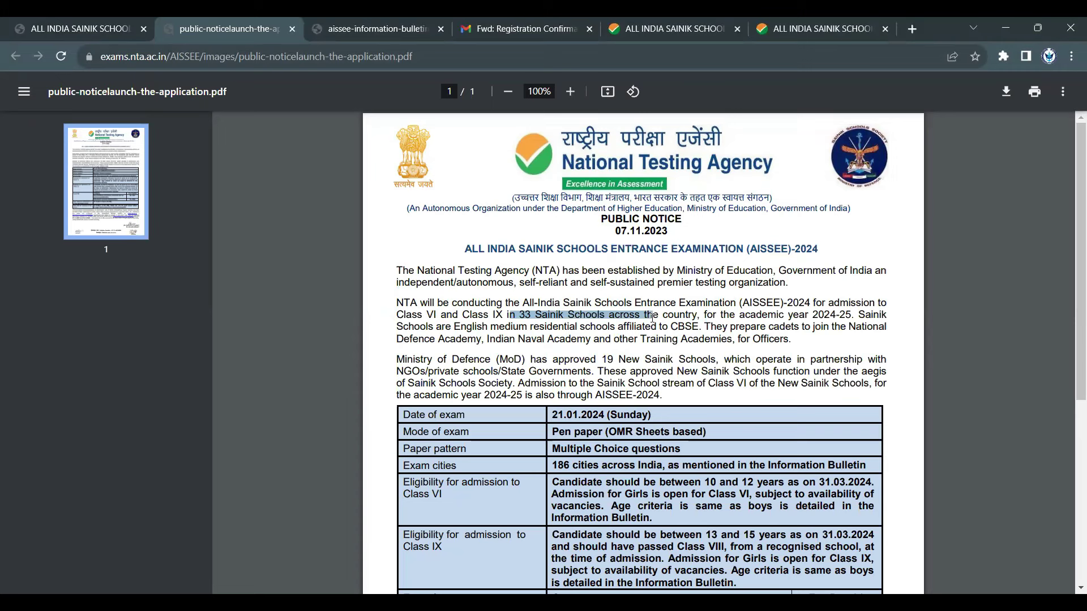
{"action": "left_click_drag", "start_coordinate": [596, 360], "coordinate": [711, 361]}
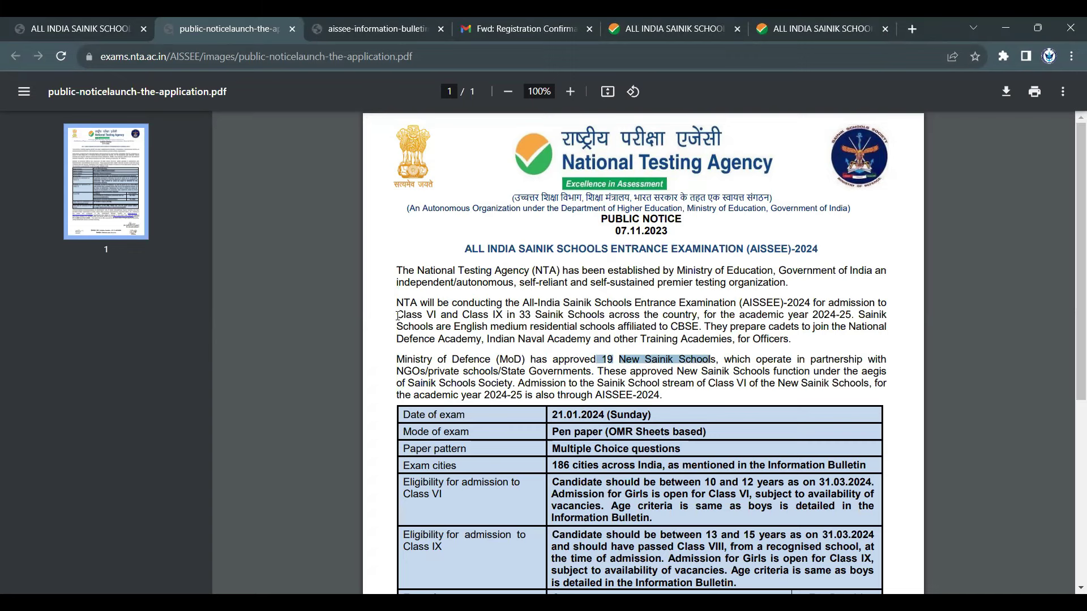
{"action": "left_click_drag", "start_coordinate": [398, 316], "coordinate": [552, 303]}
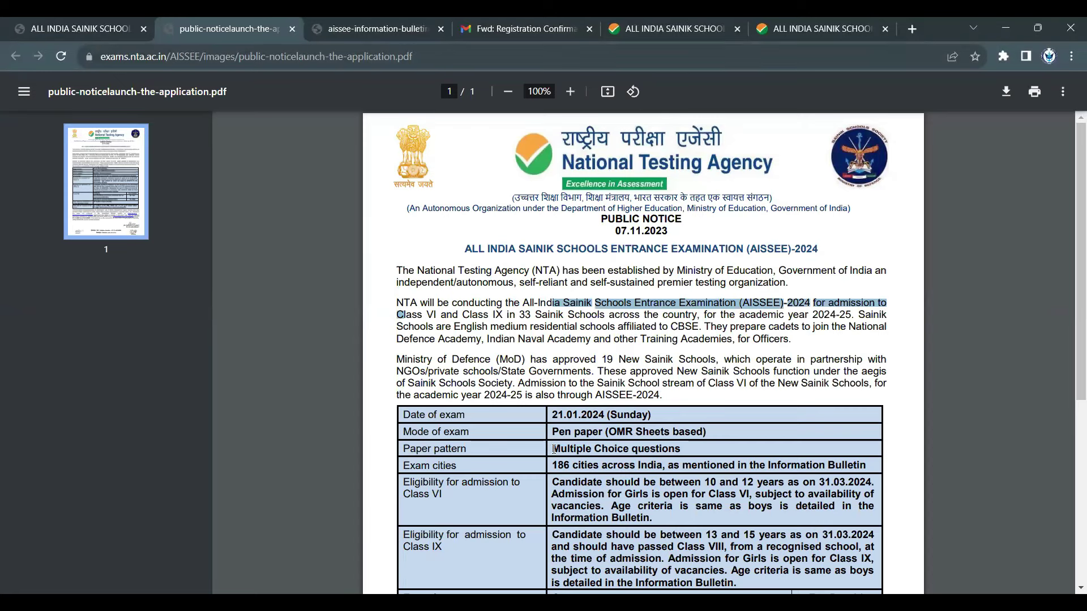
{"action": "double_click", "coordinate": [590, 432]}
{"action": "left_click_drag", "start_coordinate": [659, 448], "coordinate": [614, 462]}
{"action": "scroll", "coordinate": [509, 368], "scroll_direction": "down", "scroll_amount": 3}
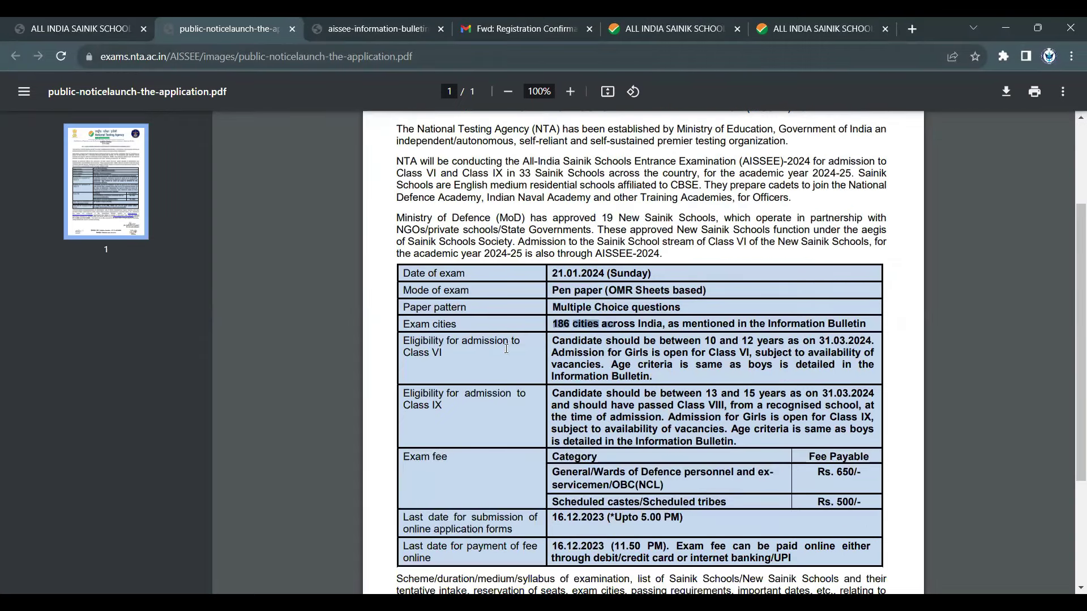
- Highlight the Class VI and Class IX eligibility labels and the 16.12.2023 submission deadline
{"action": "mouse_move", "coordinate": [461, 341]}
{"action": "left_mouse_down"}
{"action": "mouse_move", "coordinate": [470, 346]}
{"action": "mouse_move", "coordinate": [445, 352]}
{"action": "left_mouse_up"}
{"action": "left_click_drag", "start_coordinate": [447, 395], "coordinate": [449, 403]}
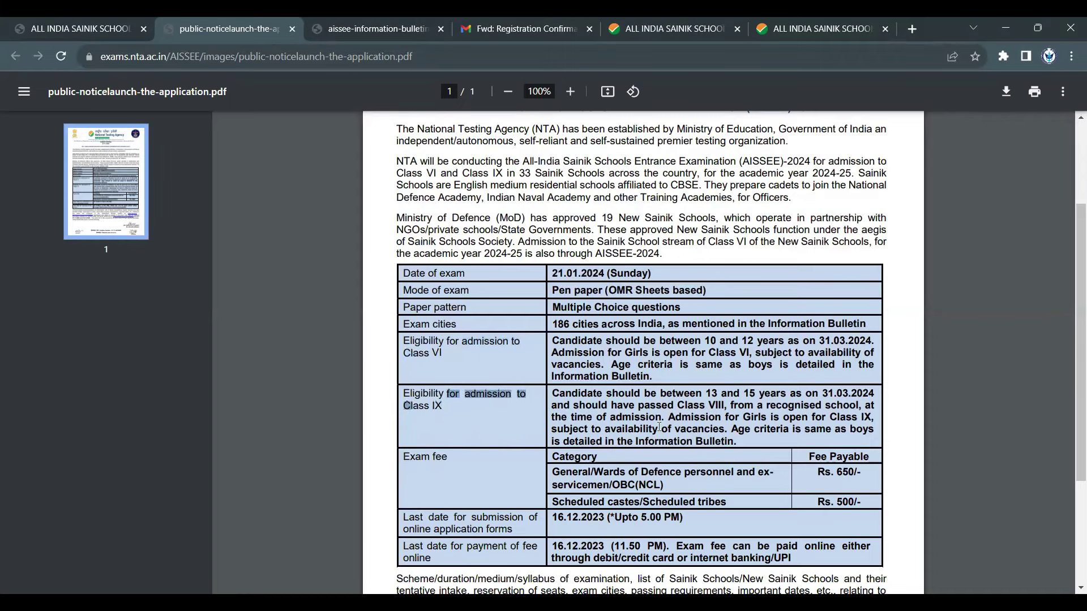
{"action": "scroll", "coordinate": [649, 487], "scroll_direction": "down", "scroll_amount": 1}
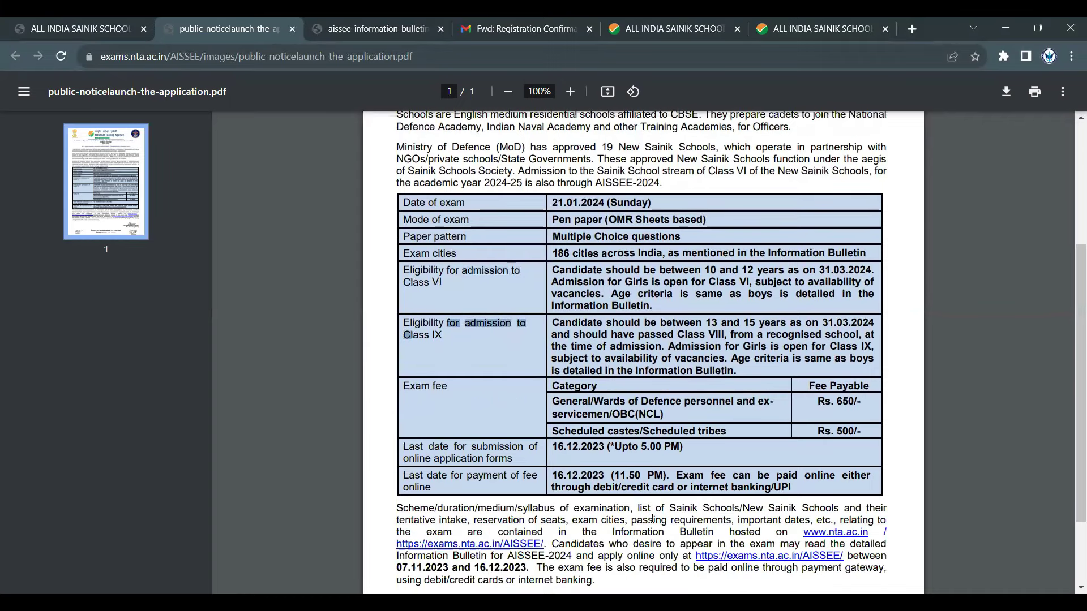
{"action": "scroll", "coordinate": [652, 518], "scroll_direction": "down", "scroll_amount": 1}
{"action": "left_click", "coordinate": [577, 378]}
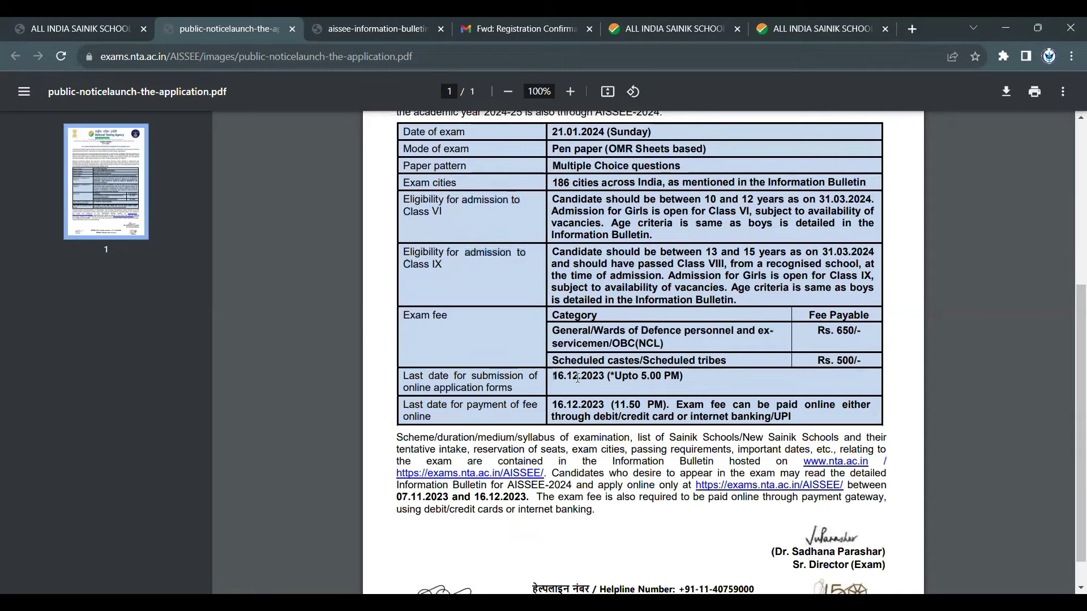
{"action": "left_click_drag", "start_coordinate": [555, 377], "coordinate": [613, 378]}
- Highlight the 11.50 PM fee payment deadline, then go back to the AISSEE homepage tab
{"action": "key", "text": "ctrl+shift+Tab"}
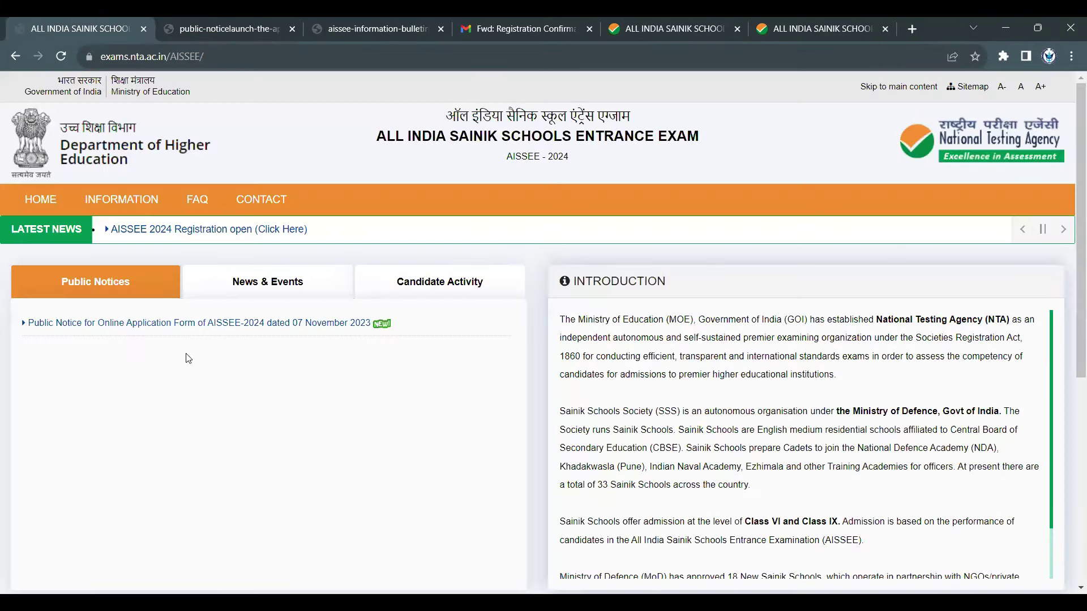
{"action": "left_click", "coordinate": [199, 18]}
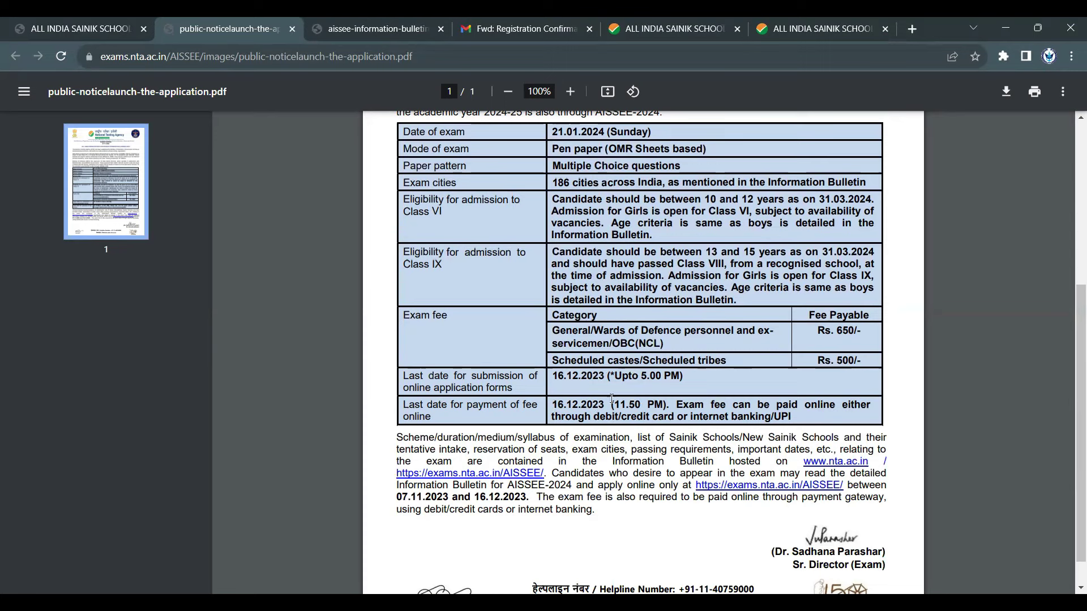
{"action": "left_click_drag", "start_coordinate": [612, 404], "coordinate": [668, 405]}
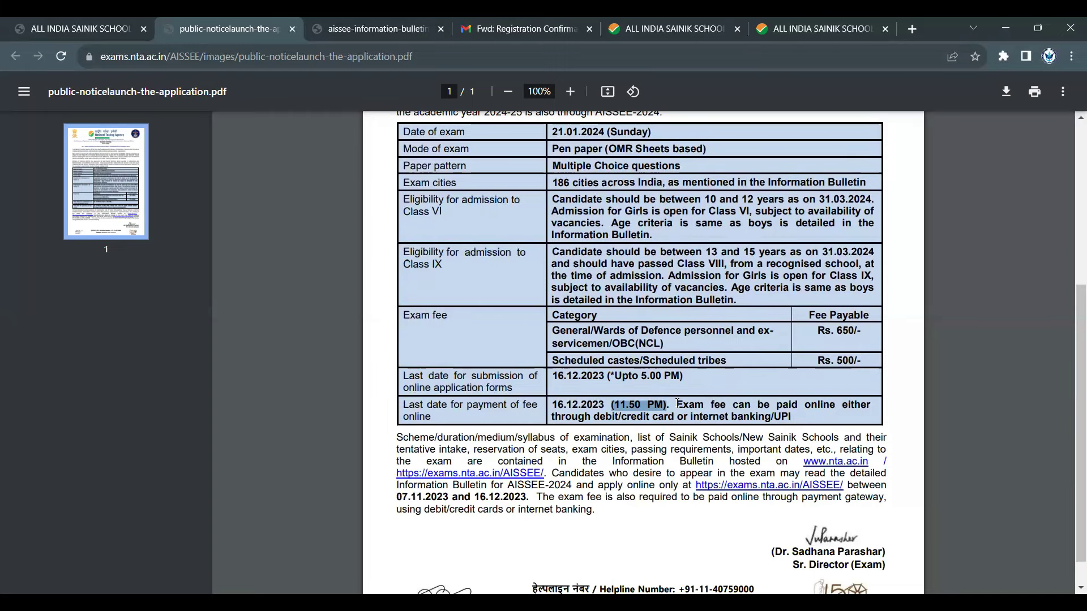
{"action": "scroll", "coordinate": [678, 403], "scroll_direction": "down", "scroll_amount": 1}
{"action": "scroll", "coordinate": [690, 394], "scroll_direction": "up", "scroll_amount": 5}
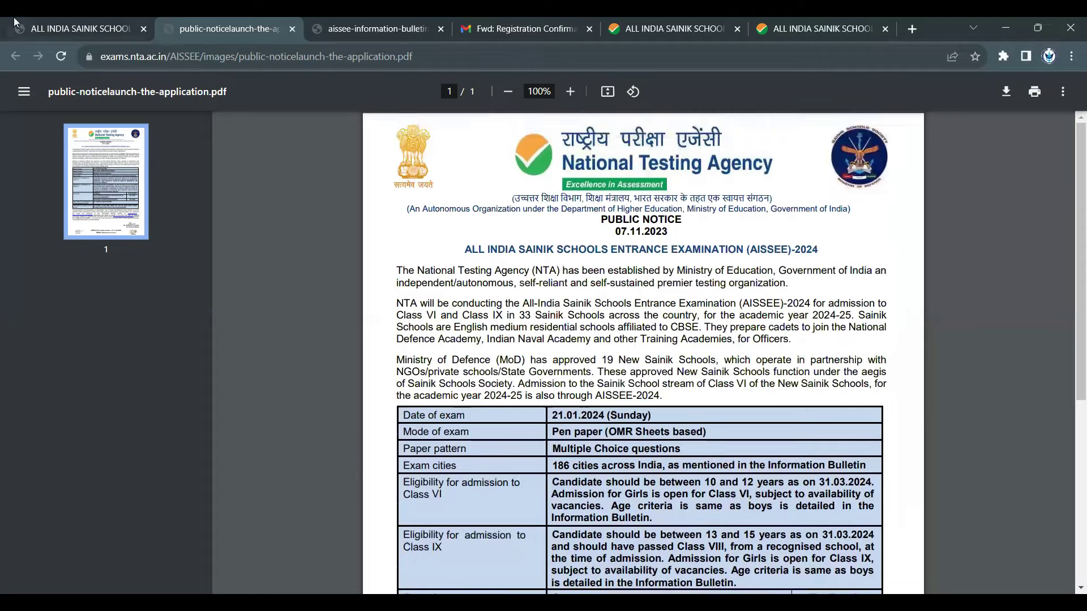
{"action": "left_click", "coordinate": [49, 20]}
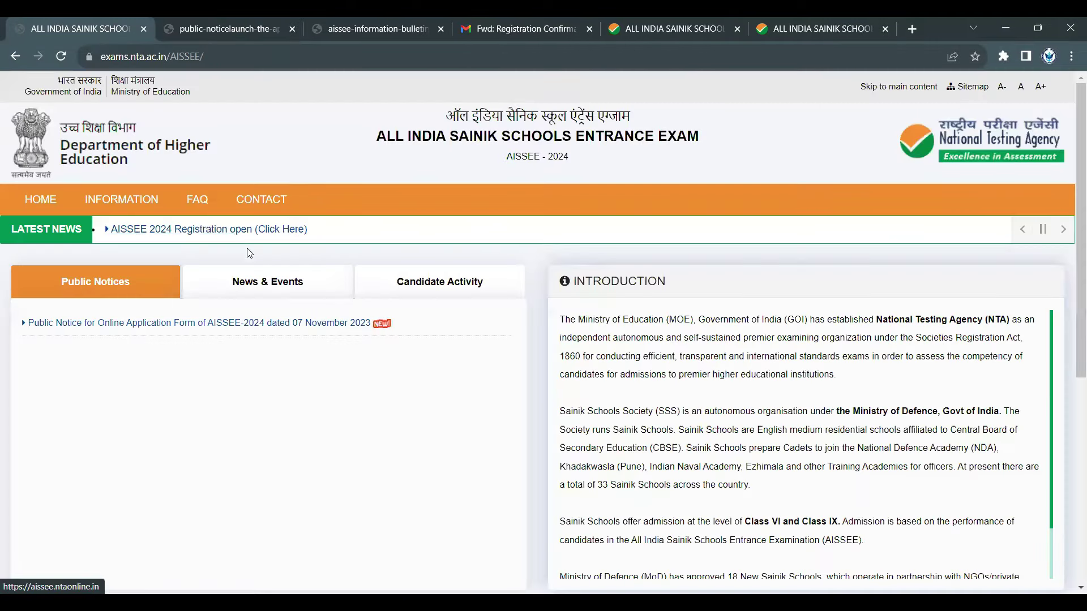
- Open the AISSEE 2024 registration portal and look over the Application Number, Password and Security PIN login fields
{"action": "left_click", "coordinate": [212, 231]}
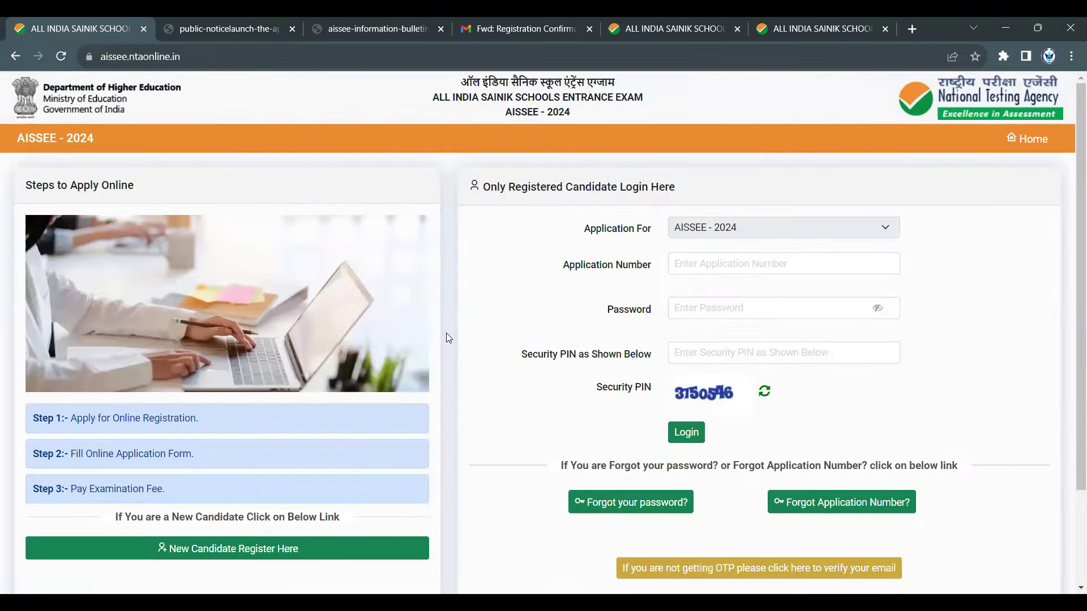
{"action": "scroll", "coordinate": [449, 338], "scroll_direction": "down", "scroll_amount": 3}
{"action": "scroll", "coordinate": [414, 228], "scroll_direction": "up", "scroll_amount": 3}
{"action": "scroll", "coordinate": [260, 317], "scroll_direction": "down", "scroll_amount": 3}
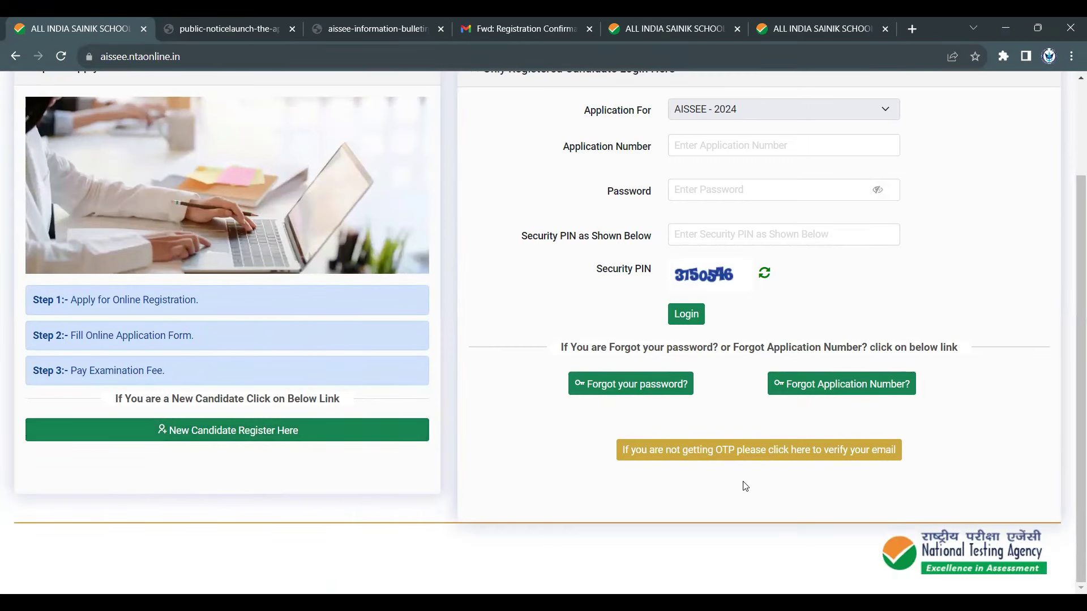
{"action": "scroll", "coordinate": [745, 486], "scroll_direction": "up", "scroll_amount": 3}
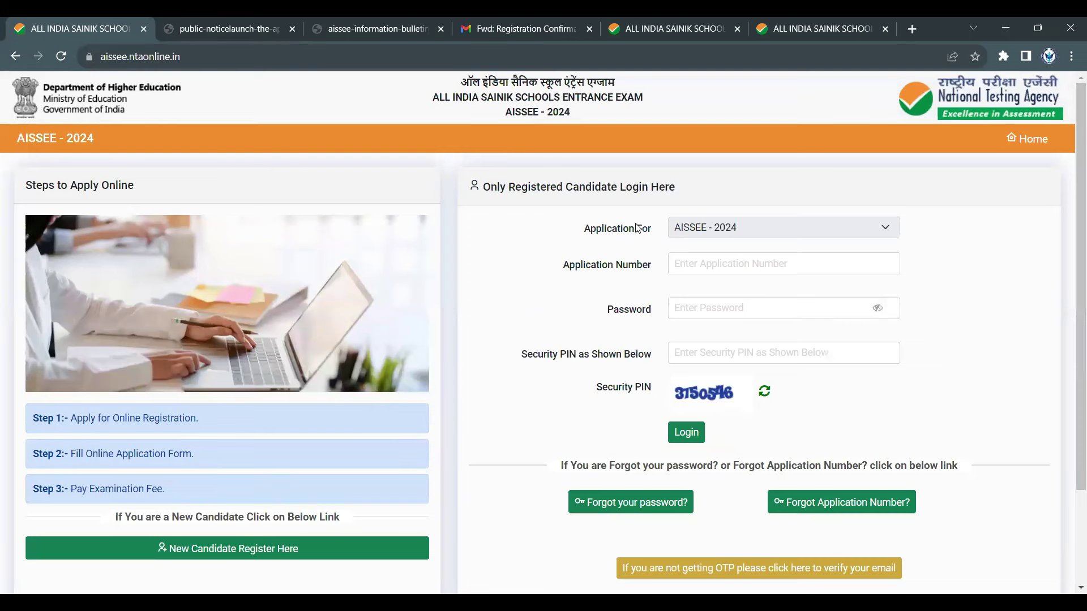
{"action": "left_click", "coordinate": [743, 268]}
{"action": "left_click", "coordinate": [725, 310]}
{"action": "left_click", "coordinate": [712, 371]}
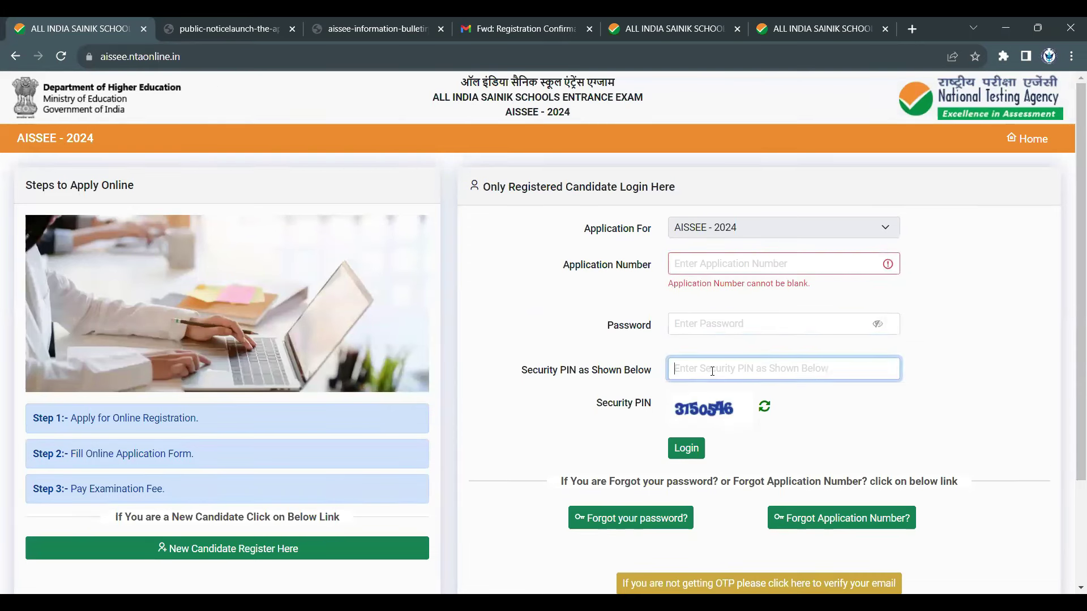
{"action": "scroll", "coordinate": [444, 365], "scroll_direction": "down", "scroll_amount": 2}
{"action": "scroll", "coordinate": [456, 395], "scroll_direction": "up", "scroll_amount": 2}
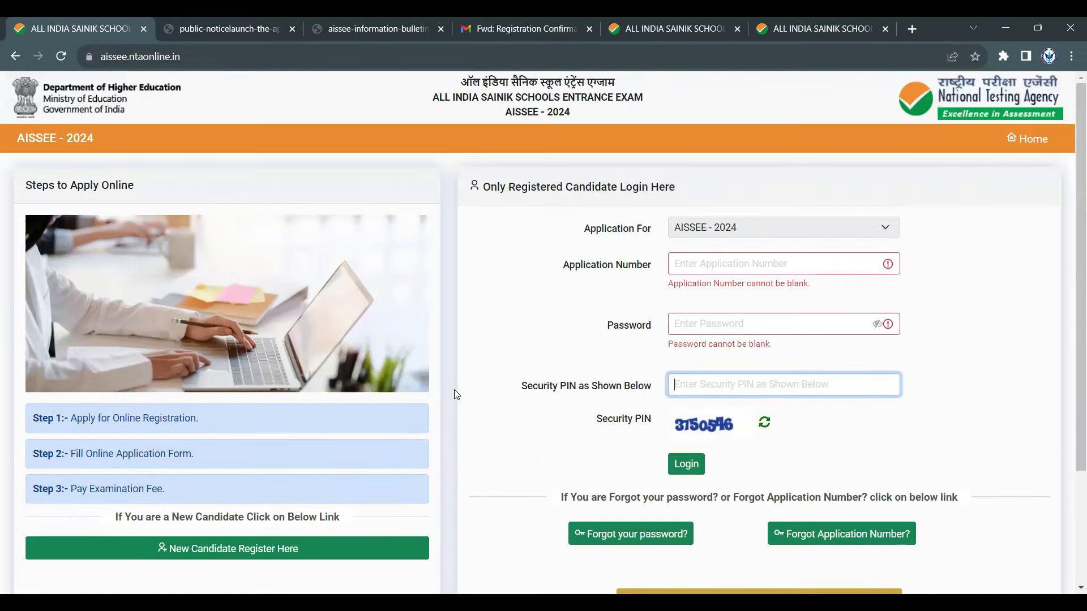
{"action": "scroll", "coordinate": [273, 309], "scroll_direction": "down", "scroll_amount": 3}
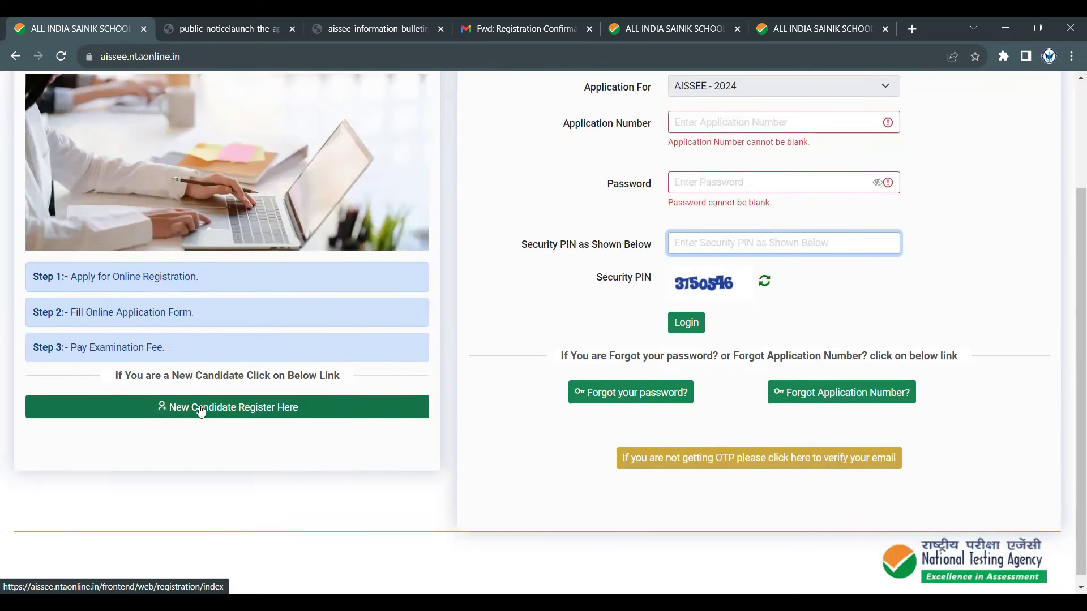
- Go to the New Candidate registration instructions and open the Information Bulletin
{"action": "left_click", "coordinate": [201, 412]}
{"action": "left_click", "coordinate": [180, 411]}
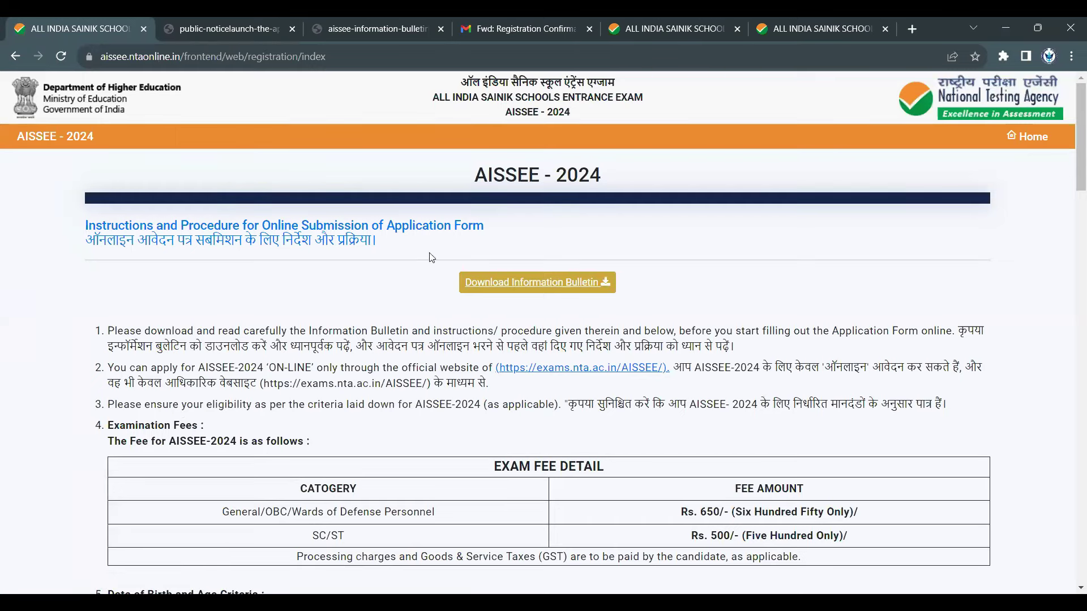
{"action": "left_click", "coordinate": [523, 285]}
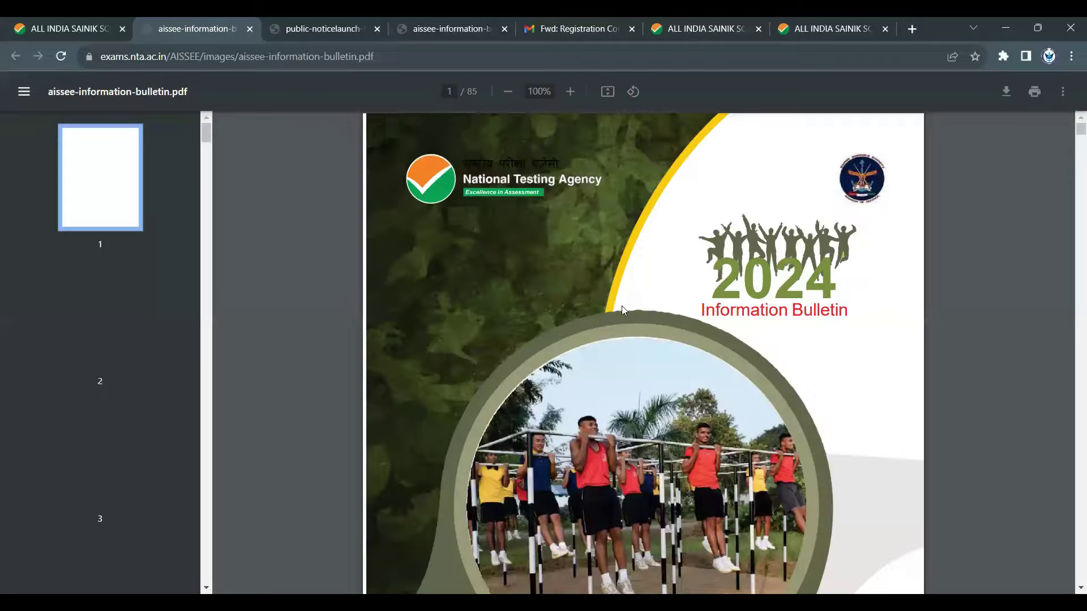
- Scroll the bulletin to page 21's eligibility and passing marks, then return to the instructions tab
{"action": "scroll", "coordinate": [700, 298], "scroll_direction": "down", "scroll_amount": 10}
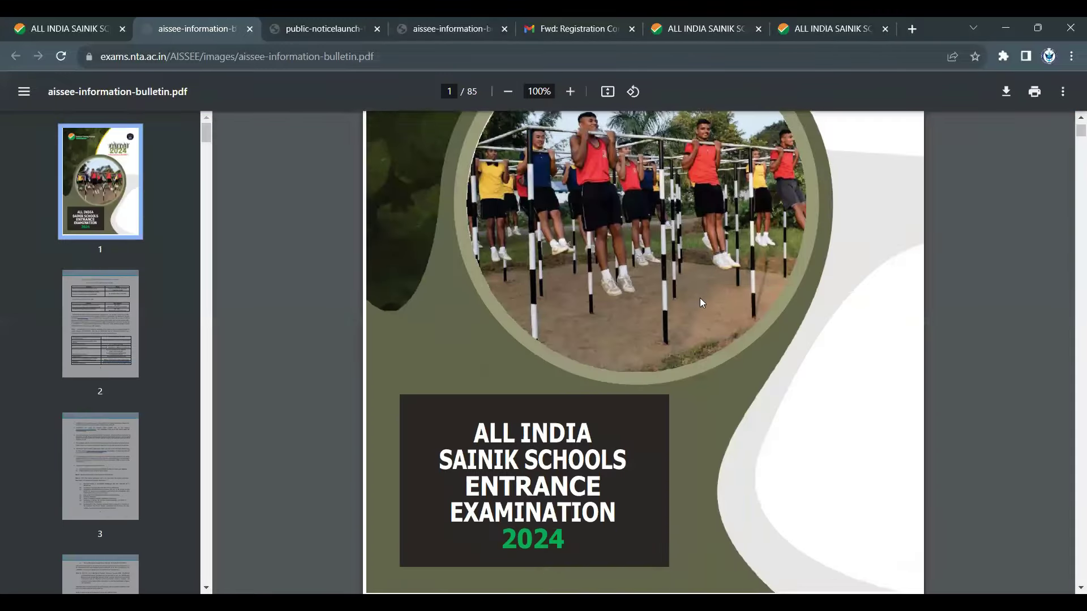
{"action": "scroll", "coordinate": [700, 300], "scroll_direction": "down", "scroll_amount": 10}
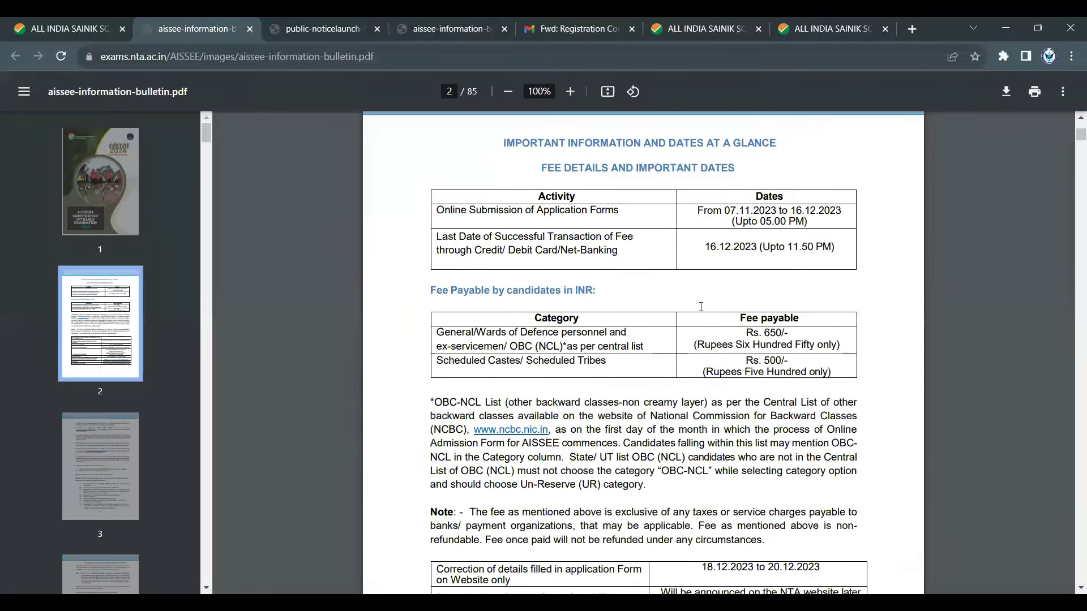
{"action": "scroll", "coordinate": [665, 290], "scroll_direction": "down", "scroll_amount": 8}
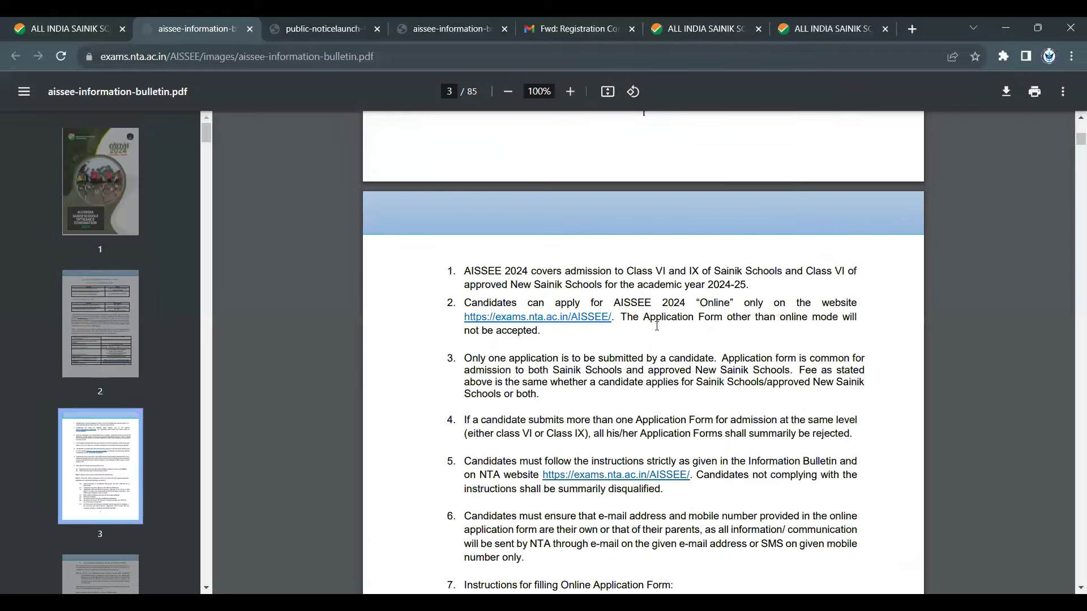
{"action": "scroll", "coordinate": [655, 328], "scroll_direction": "down", "scroll_amount": 6}
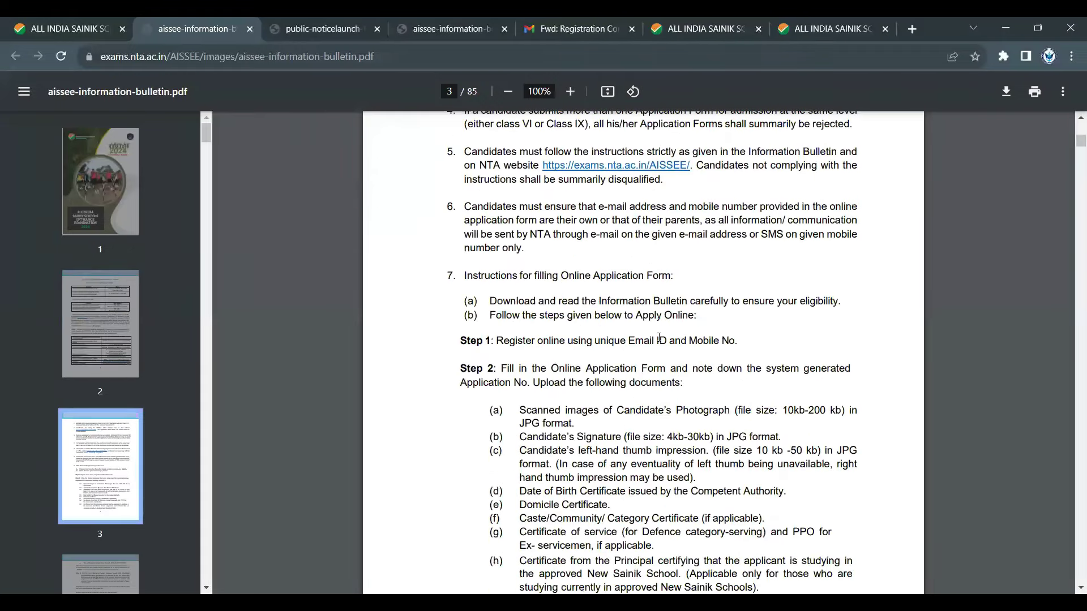
{"action": "scroll", "coordinate": [648, 406], "scroll_direction": "down", "scroll_amount": 7}
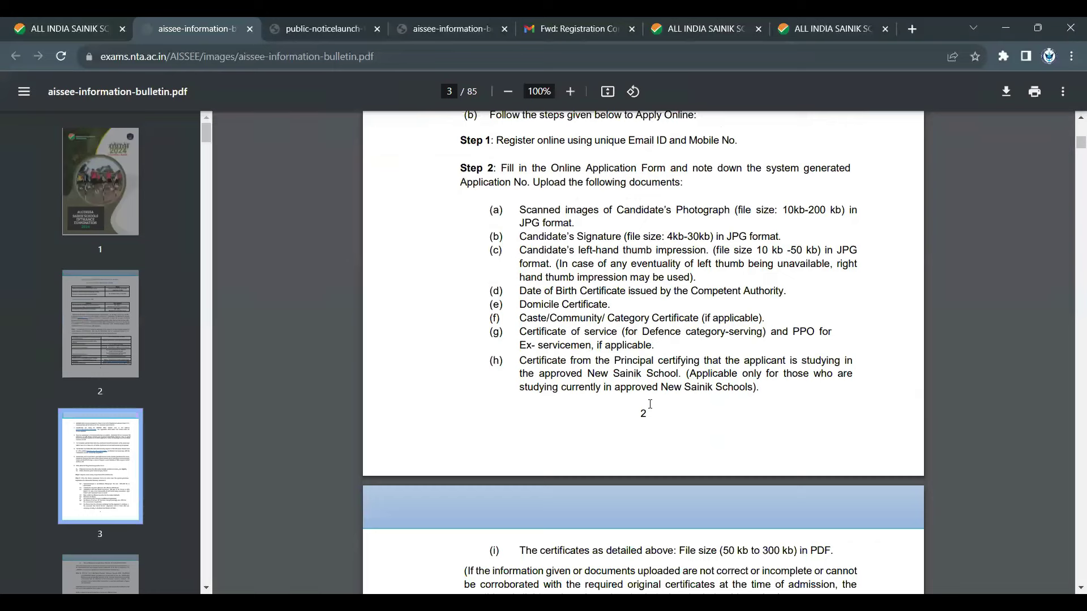
{"action": "scroll", "coordinate": [652, 406], "scroll_direction": "down", "scroll_amount": 12}
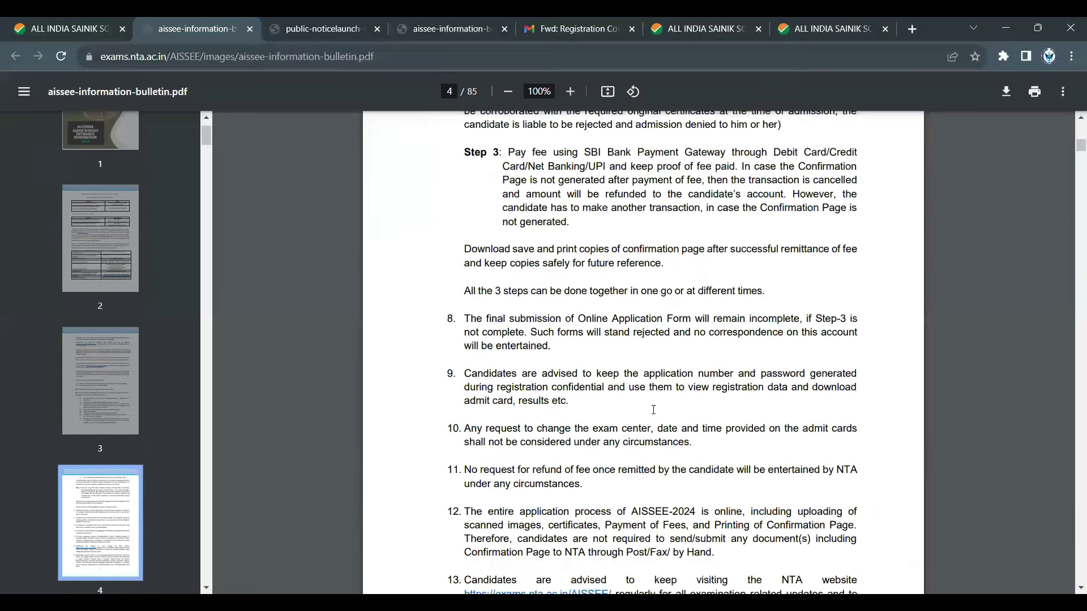
{"action": "scroll", "coordinate": [658, 406], "scroll_direction": "down", "scroll_amount": 14}
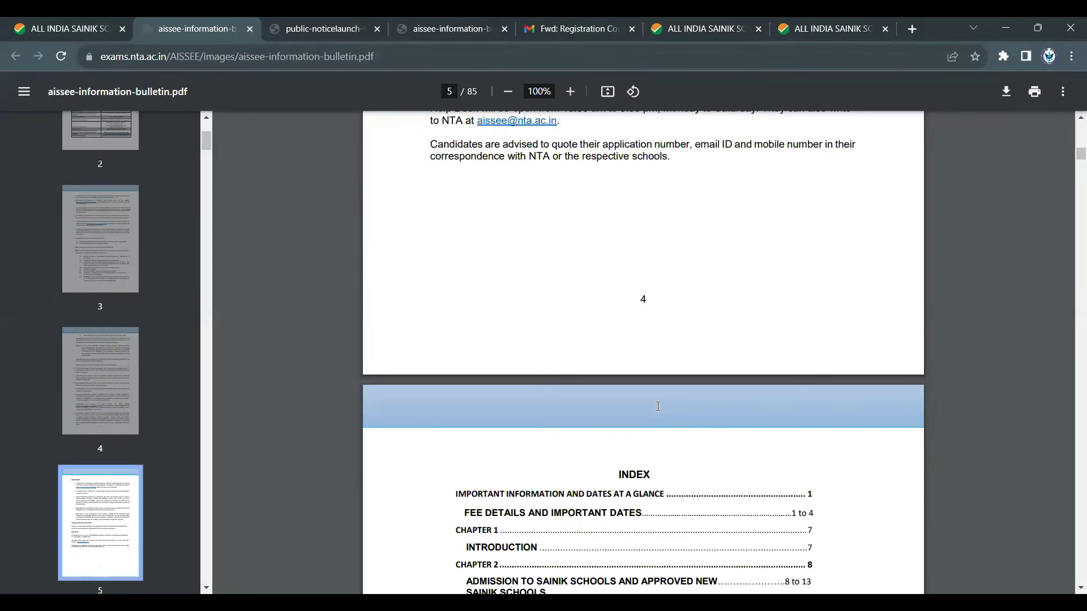
{"action": "scroll", "coordinate": [658, 406], "scroll_direction": "down", "scroll_amount": 11}
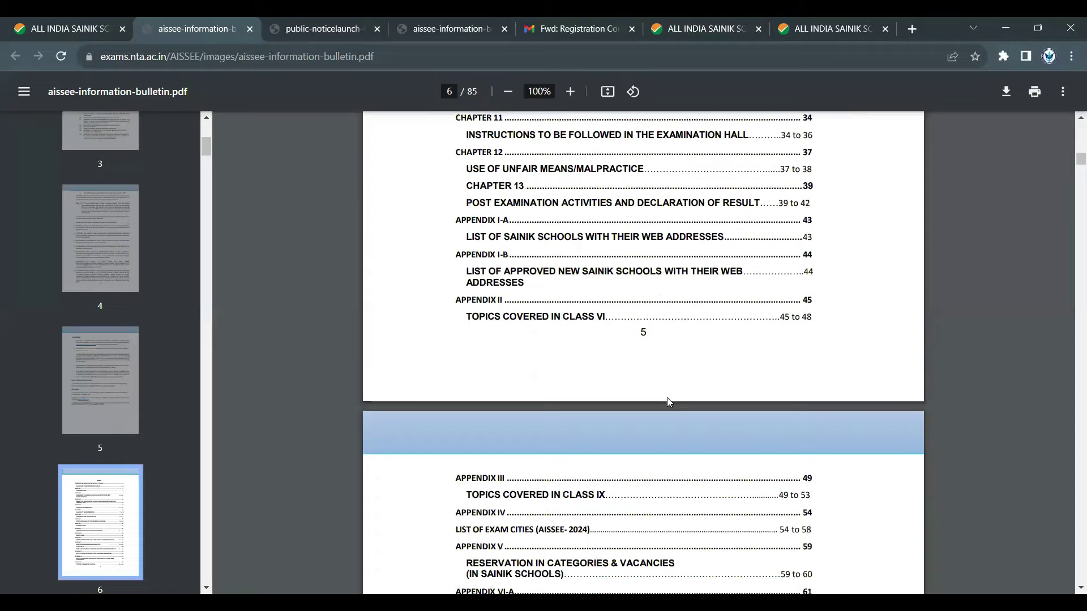
{"action": "scroll", "coordinate": [668, 401], "scroll_direction": "down", "scroll_amount": 6}
{"action": "scroll", "coordinate": [668, 403], "scroll_direction": "down", "scroll_amount": 9}
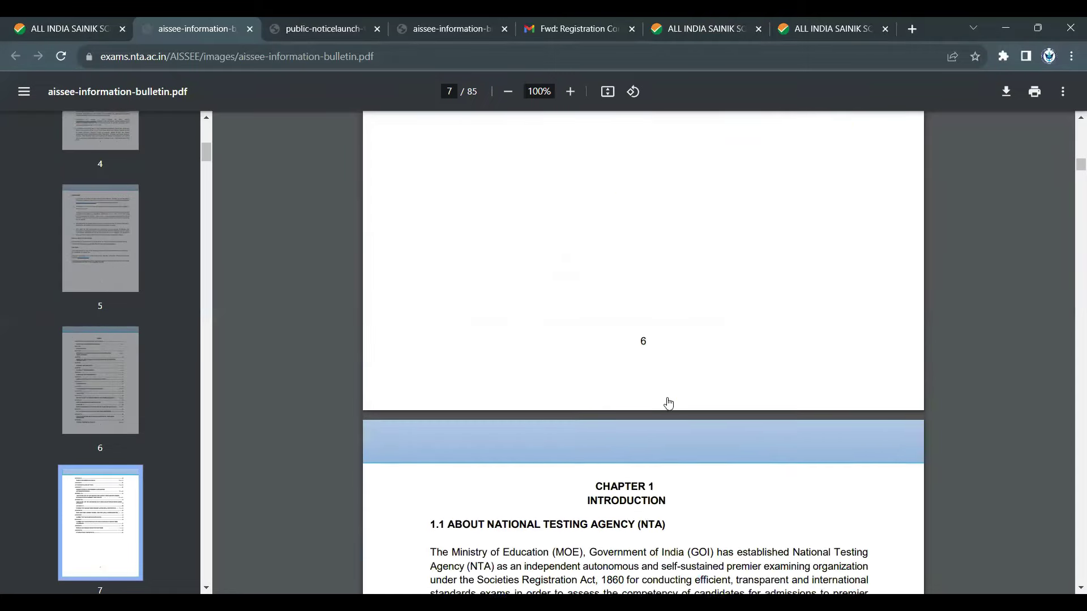
{"action": "scroll", "coordinate": [669, 403], "scroll_direction": "down", "scroll_amount": 1}
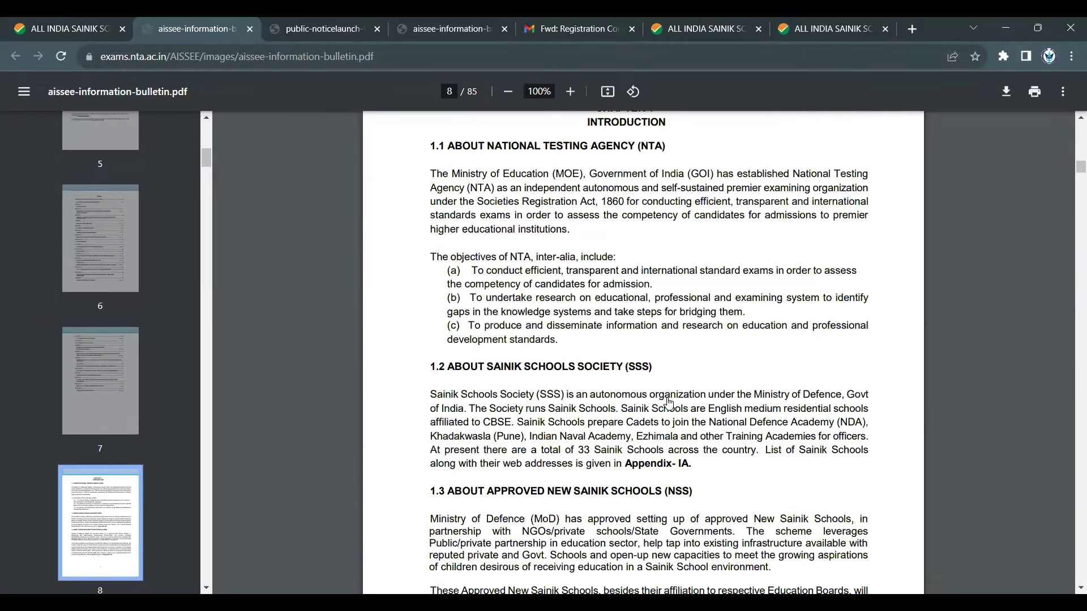
{"action": "scroll", "coordinate": [668, 403], "scroll_direction": "down", "scroll_amount": 15}
{"action": "scroll", "coordinate": [669, 403], "scroll_direction": "down", "scroll_amount": 15}
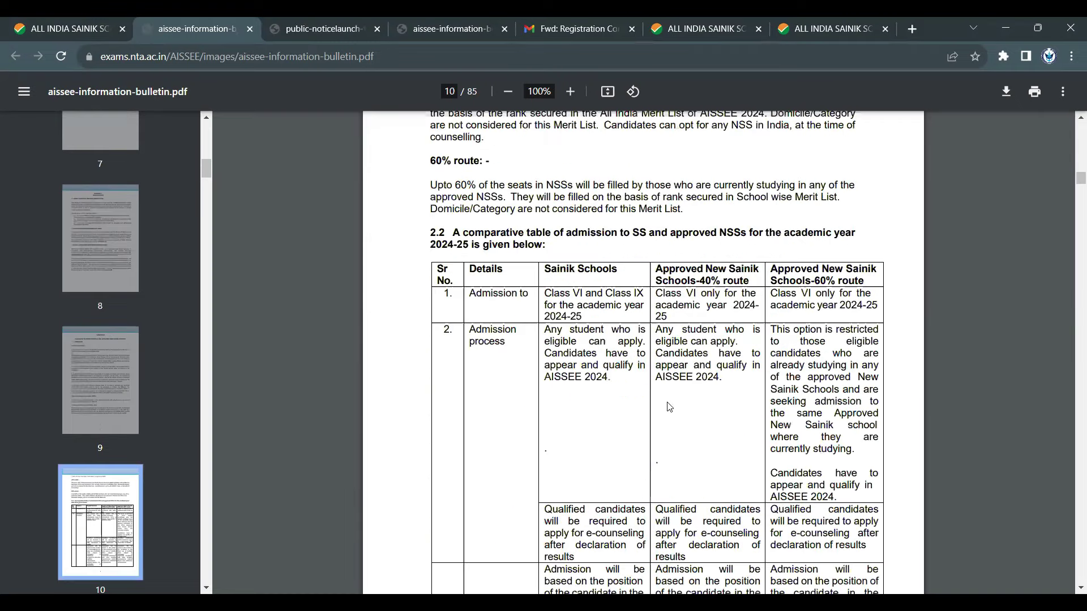
{"action": "scroll", "coordinate": [670, 407], "scroll_direction": "down", "scroll_amount": 15}
{"action": "scroll", "coordinate": [670, 408], "scroll_direction": "down", "scroll_amount": 15}
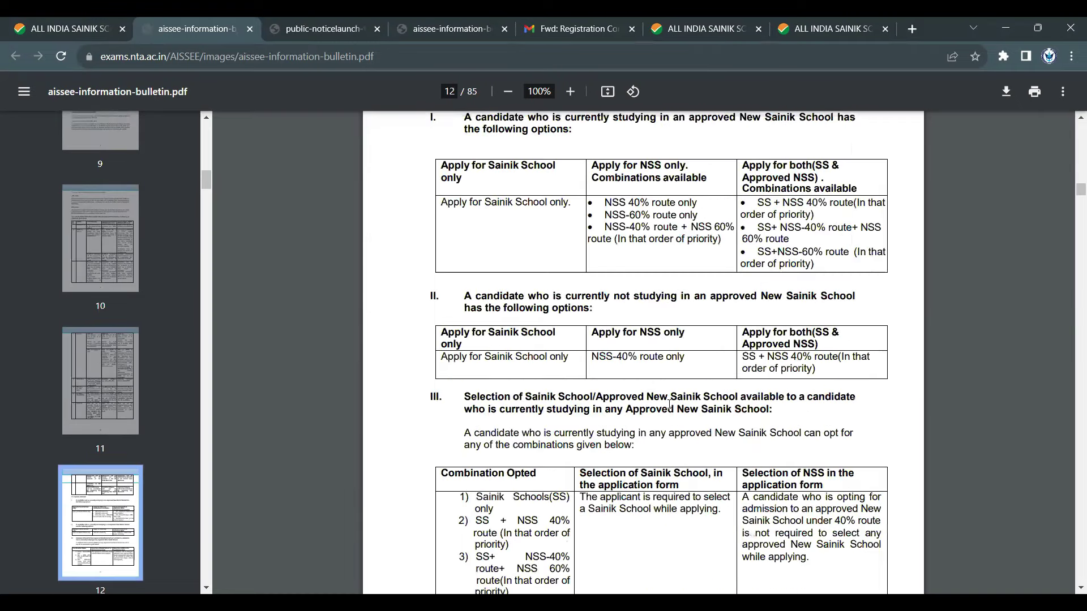
{"action": "scroll", "coordinate": [670, 405], "scroll_direction": "down", "scroll_amount": 20}
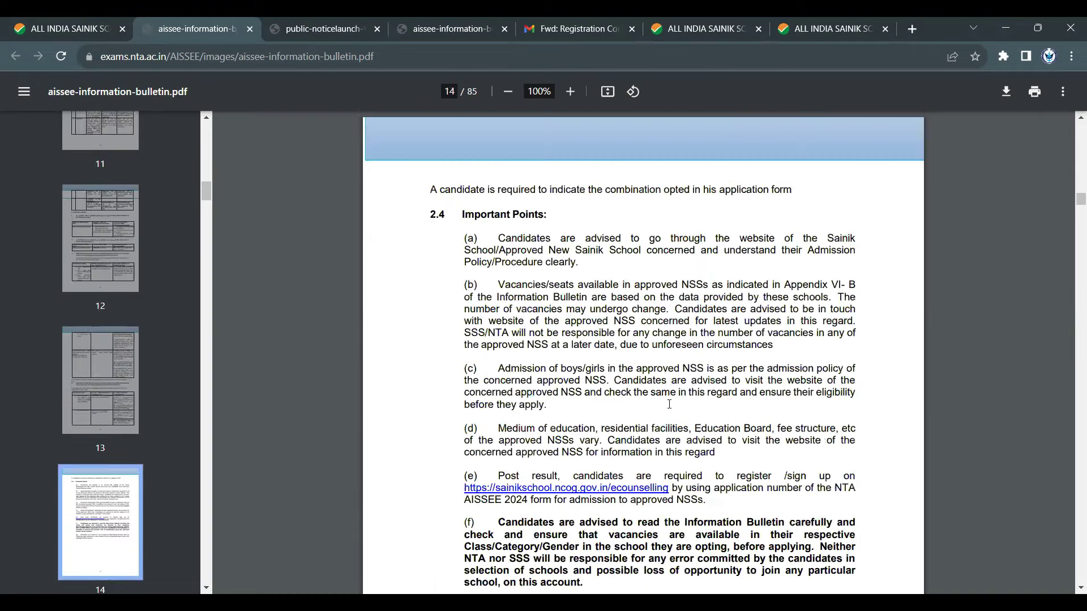
{"action": "scroll", "coordinate": [670, 404], "scroll_direction": "down", "scroll_amount": 15}
{"action": "scroll", "coordinate": [670, 405], "scroll_direction": "down", "scroll_amount": 20}
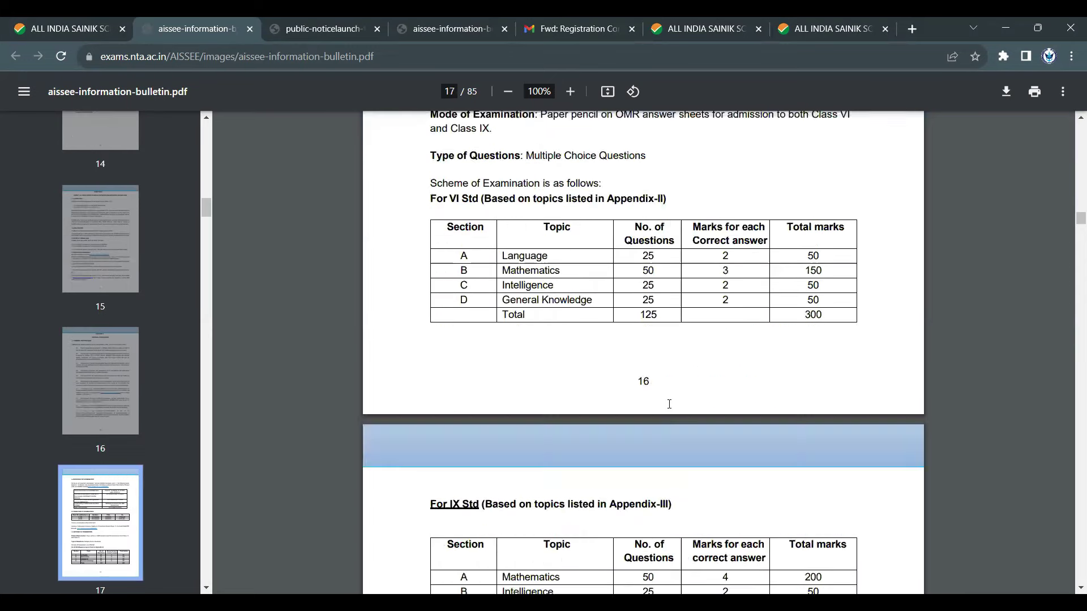
{"action": "scroll", "coordinate": [670, 405], "scroll_direction": "down", "scroll_amount": 8}
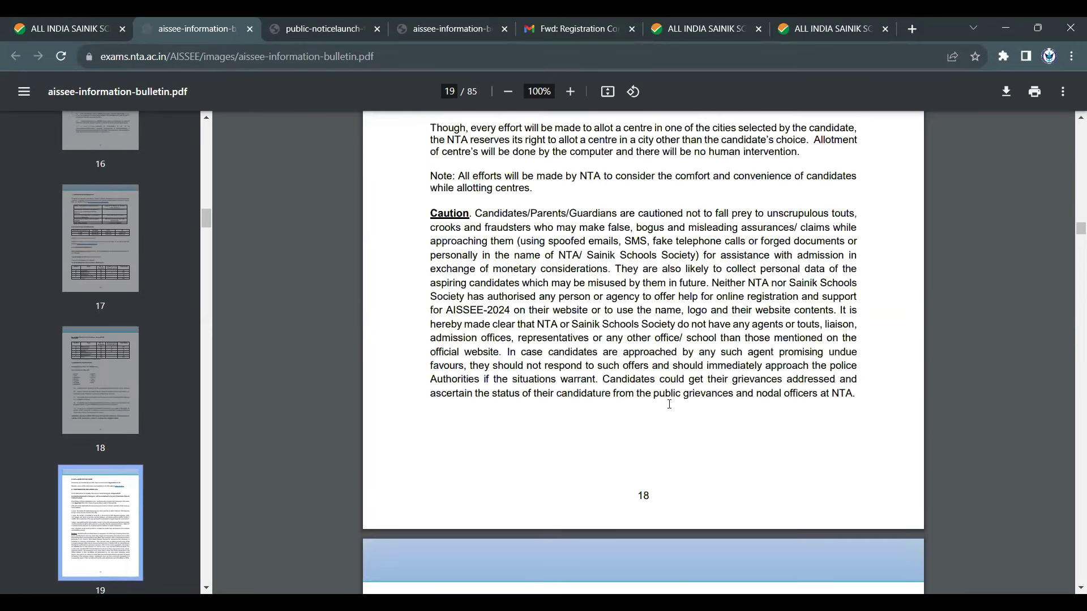
{"action": "scroll", "coordinate": [670, 404], "scroll_direction": "down", "scroll_amount": 11}
{"action": "scroll", "coordinate": [670, 405], "scroll_direction": "down", "scroll_amount": 15}
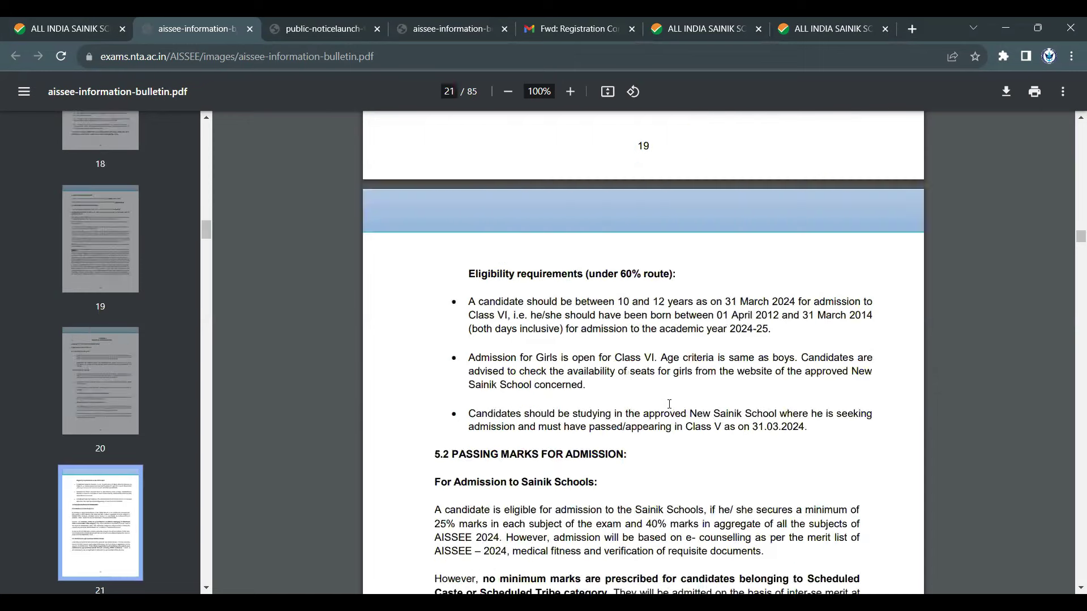
{"action": "left_click", "coordinate": [54, 23]}
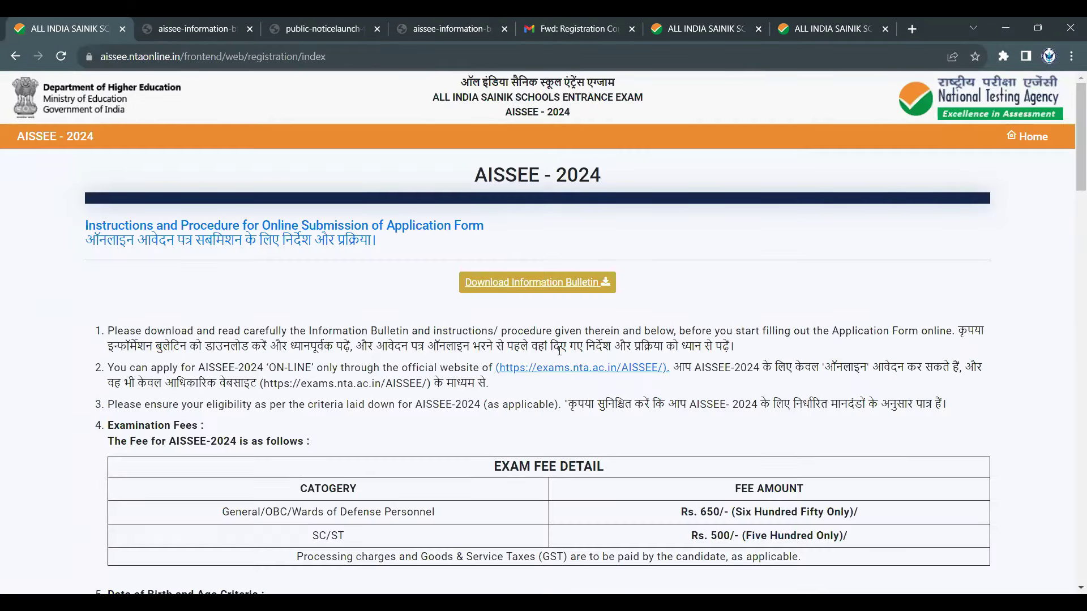
- Highlight instruction 1, instruction 2 on applying only online, and item 3's eligibility criteria wording
{"action": "scroll", "coordinate": [559, 351], "scroll_direction": "down", "scroll_amount": 1}
{"action": "left_click_drag", "start_coordinate": [157, 260], "coordinate": [742, 275]}
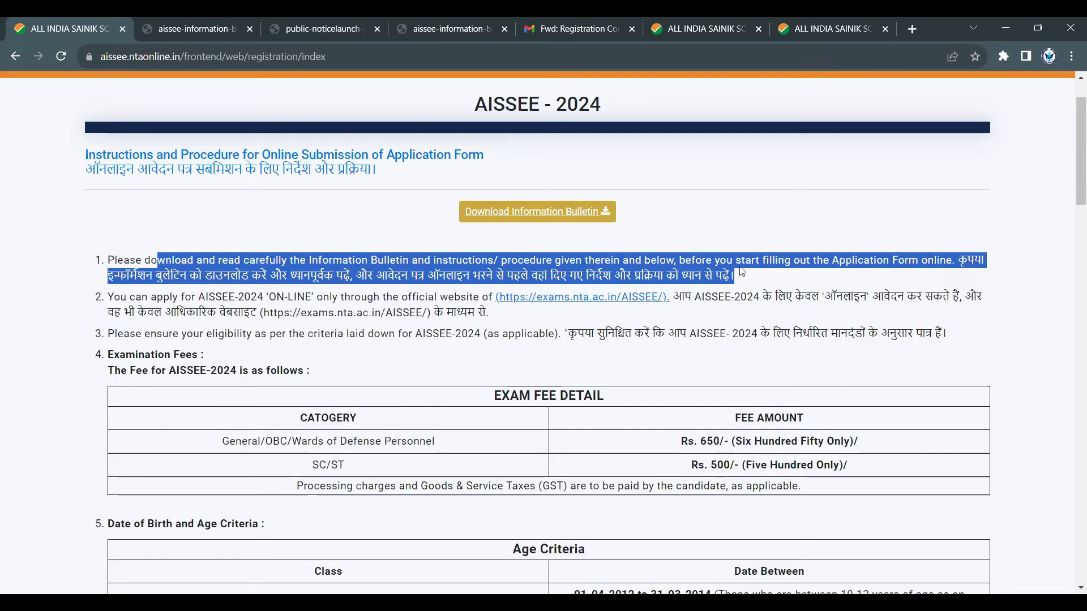
{"action": "left_click", "coordinate": [372, 287]}
{"action": "scroll", "coordinate": [355, 323], "scroll_direction": "down", "scroll_amount": 2}
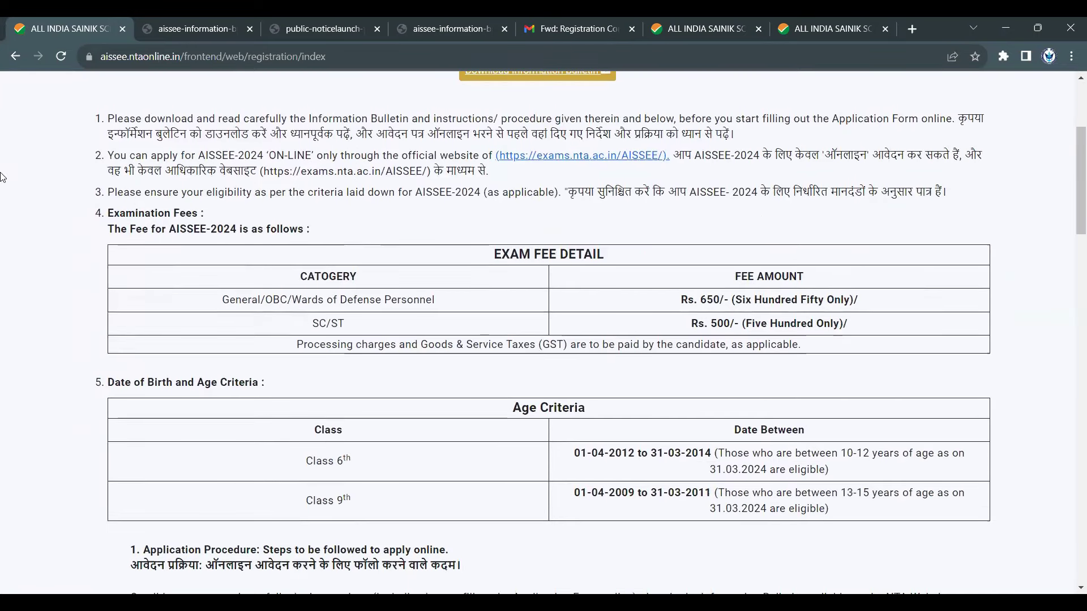
{"action": "left_click_drag", "start_coordinate": [199, 156], "coordinate": [412, 168]}
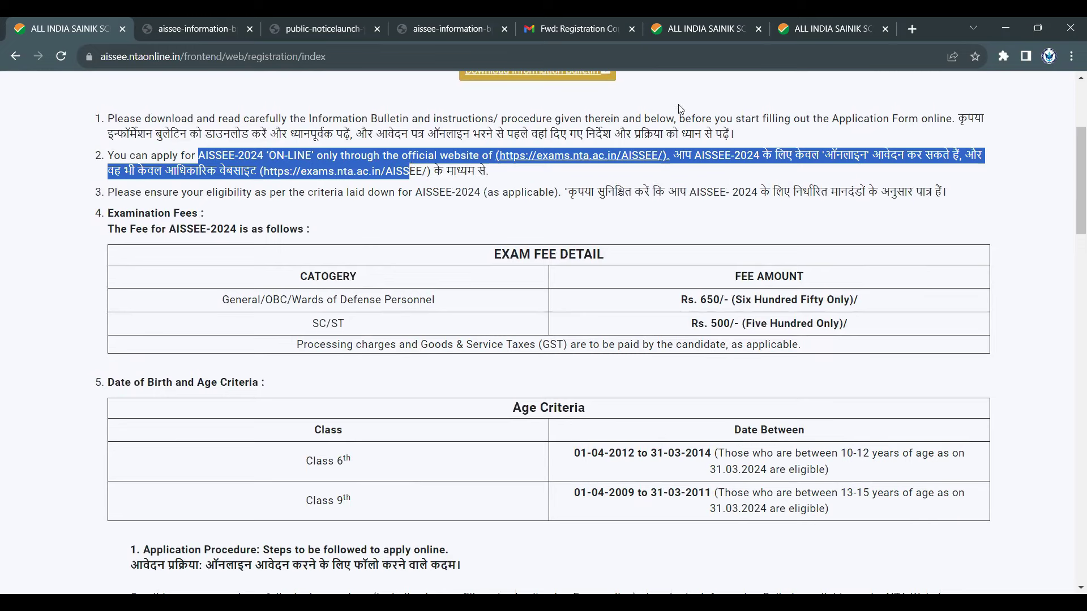
{"action": "left_click", "coordinate": [593, 188]}
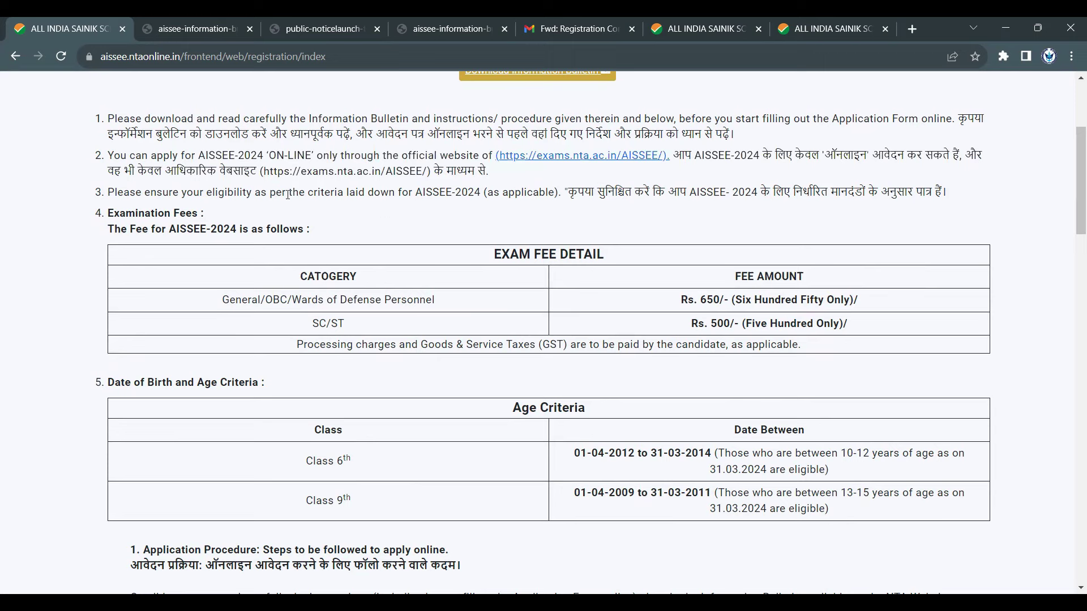
{"action": "left_click_drag", "start_coordinate": [346, 193], "coordinate": [565, 194]}
{"action": "scroll", "coordinate": [583, 219], "scroll_direction": "down", "scroll_amount": 4}
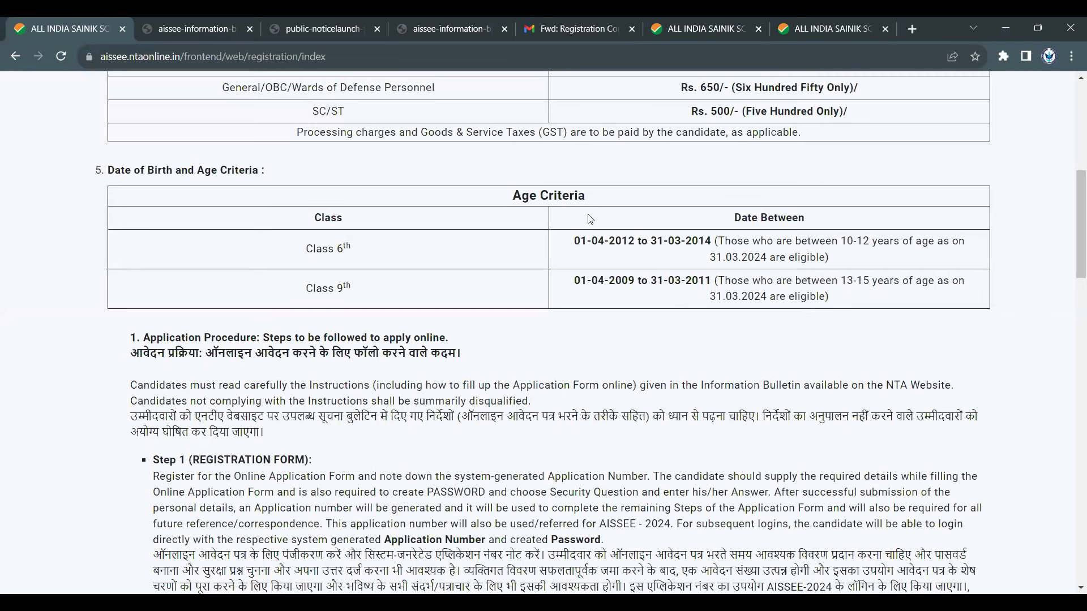
- Highlight the Age Criteria table: Class 6th 01-04-2012 to 31-03-2014, and Class 9th dates
{"action": "left_click_drag", "start_coordinate": [141, 170], "coordinate": [284, 180]}
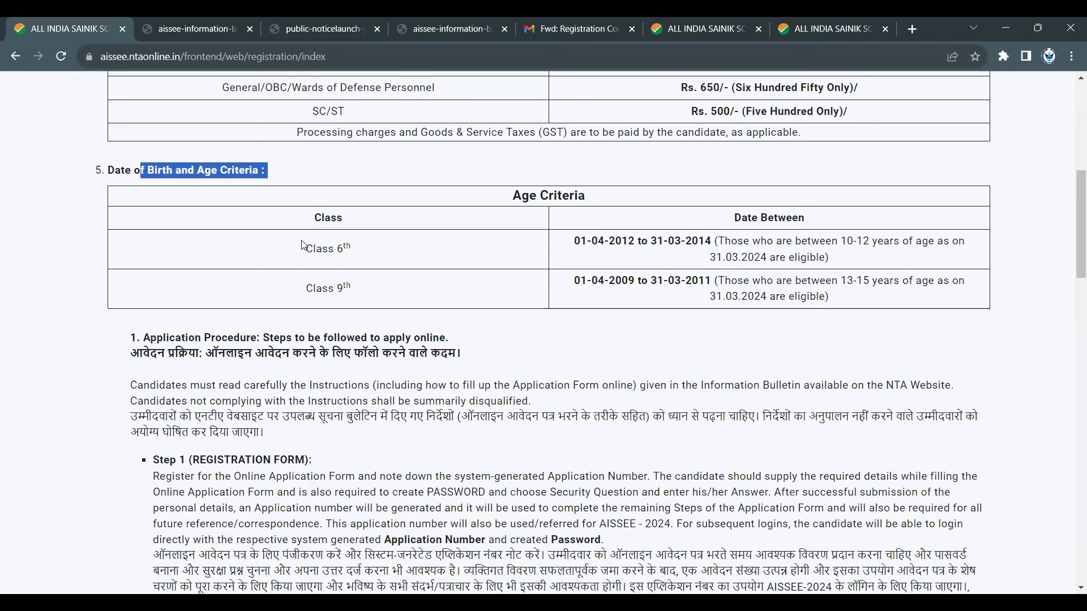
{"action": "left_click_drag", "start_coordinate": [291, 244], "coordinate": [367, 256]}
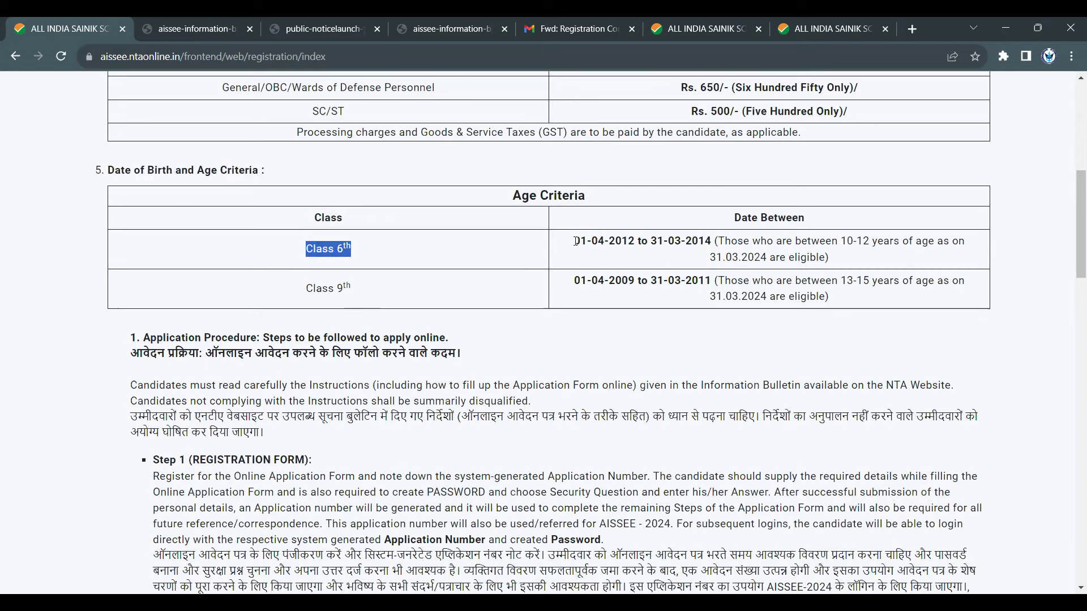
{"action": "left_click_drag", "start_coordinate": [574, 240], "coordinate": [717, 241]}
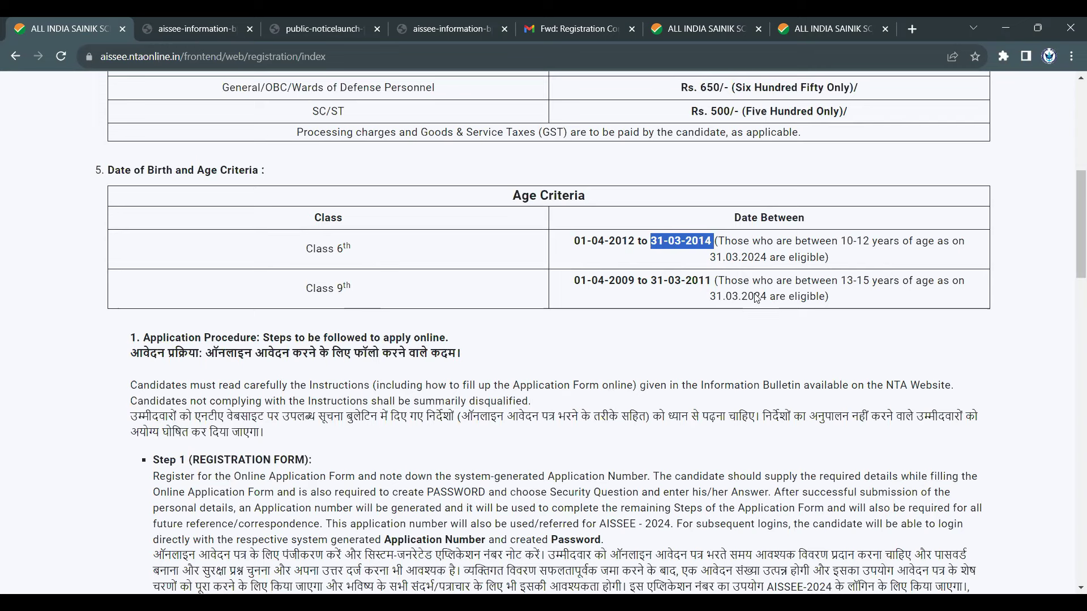
{"action": "left_click_drag", "start_coordinate": [574, 280], "coordinate": [710, 277]}
{"action": "left_click", "coordinate": [649, 280]}
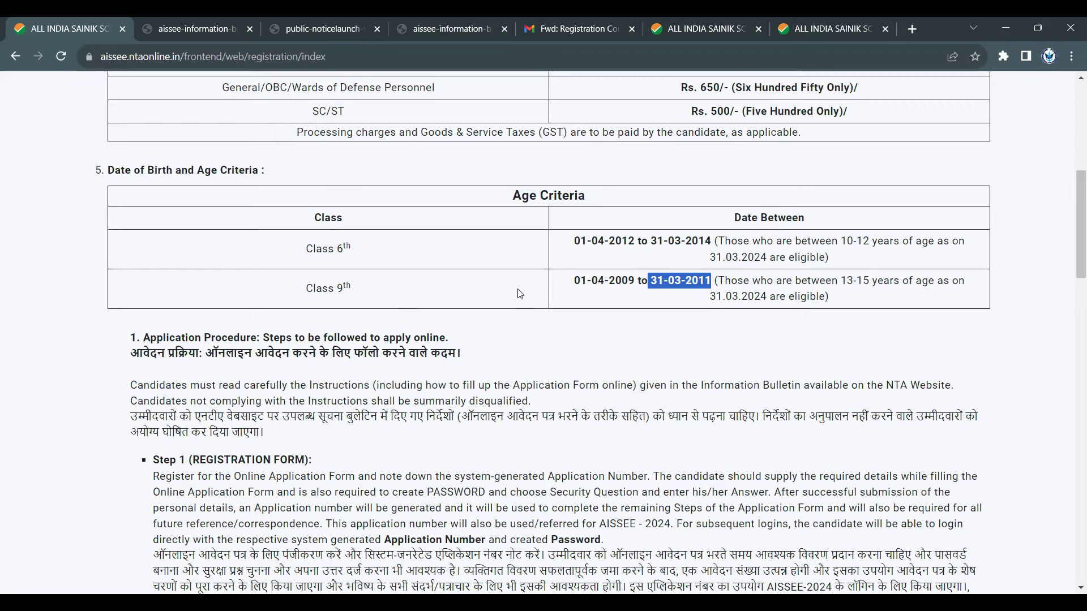
{"action": "left_click_drag", "start_coordinate": [305, 289], "coordinate": [358, 294]}
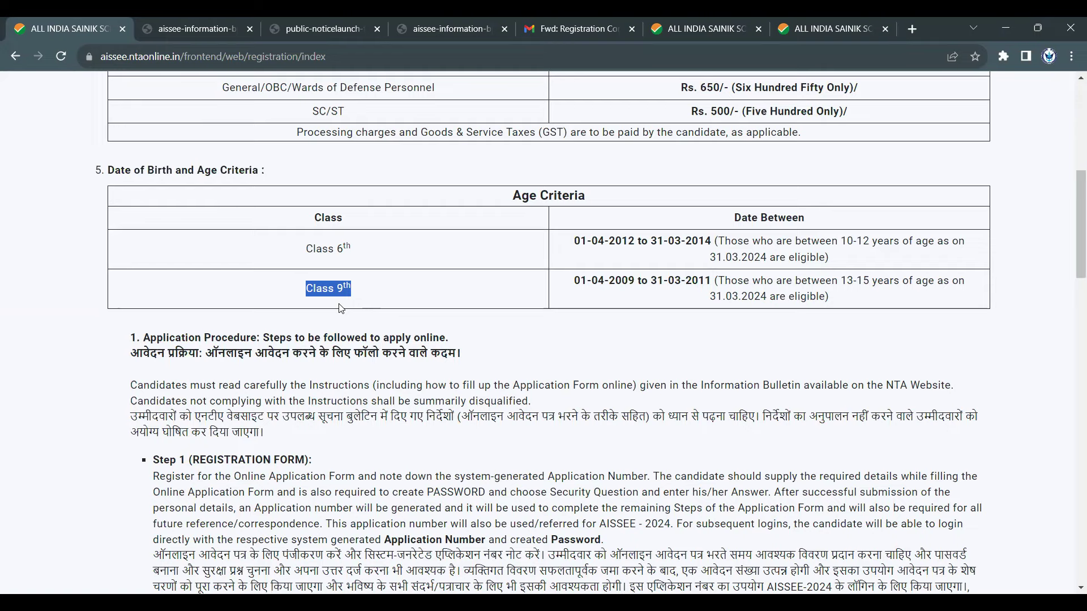
{"action": "scroll", "coordinate": [342, 309], "scroll_direction": "down", "scroll_amount": 4}
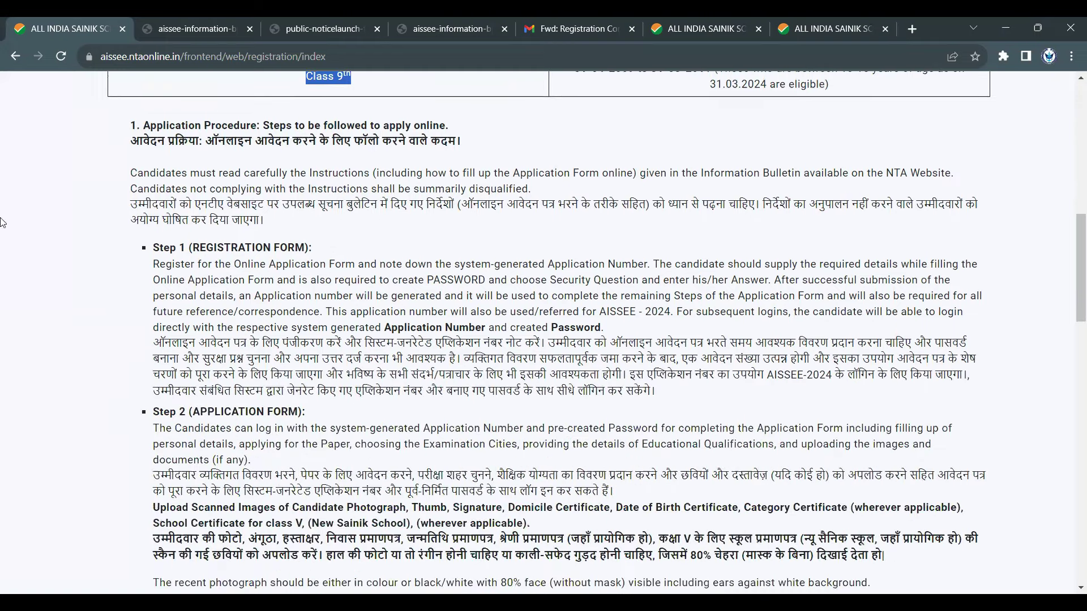
{"action": "left_click_drag", "start_coordinate": [211, 125], "coordinate": [318, 140]}
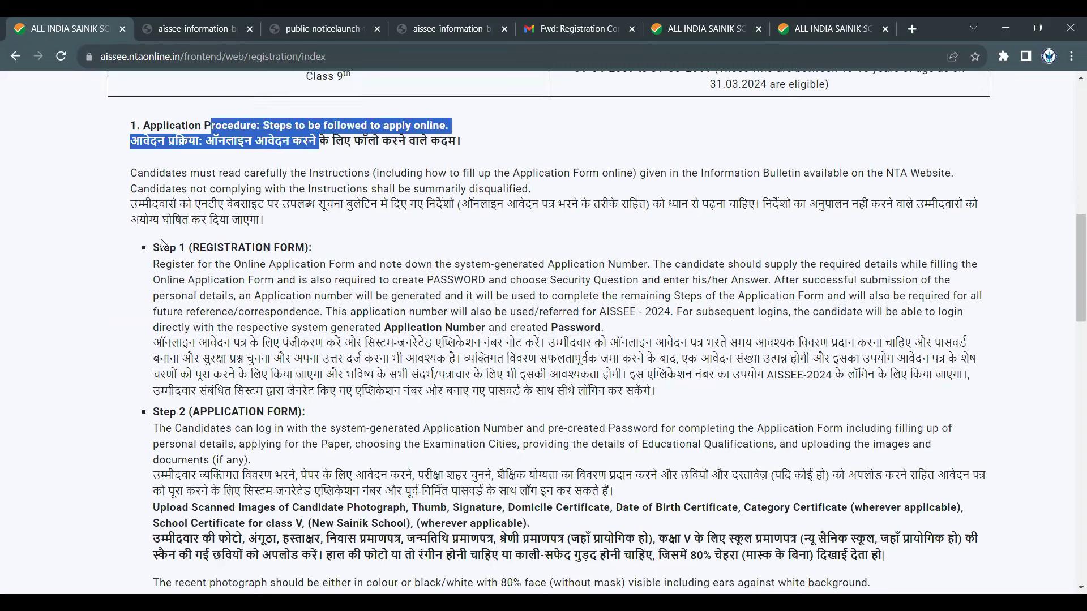
{"action": "left_click_drag", "start_coordinate": [155, 244], "coordinate": [311, 247]}
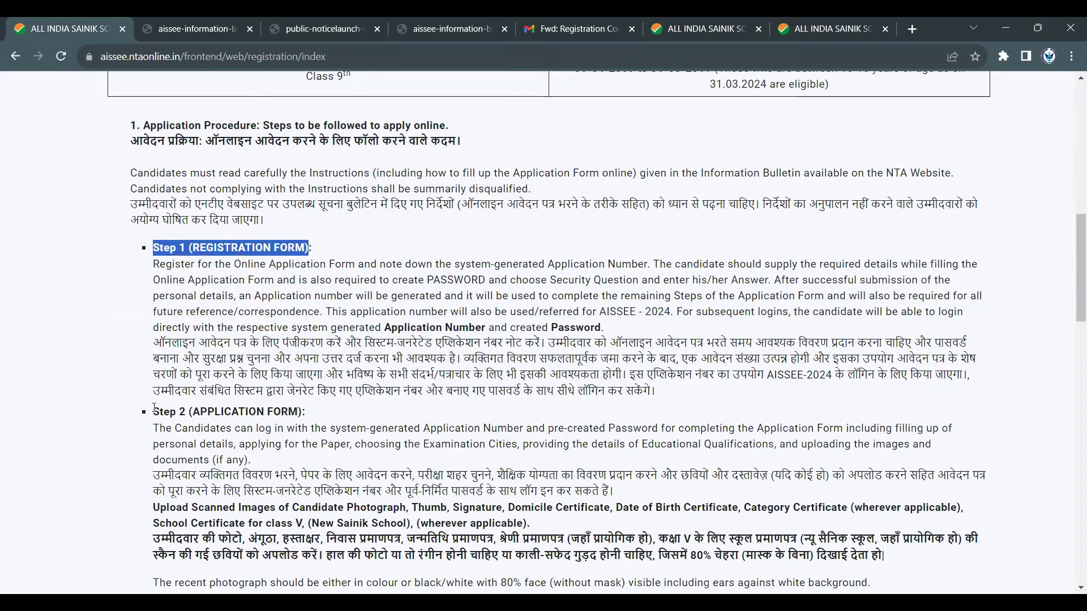
{"action": "left_click_drag", "start_coordinate": [153, 412], "coordinate": [300, 413]}
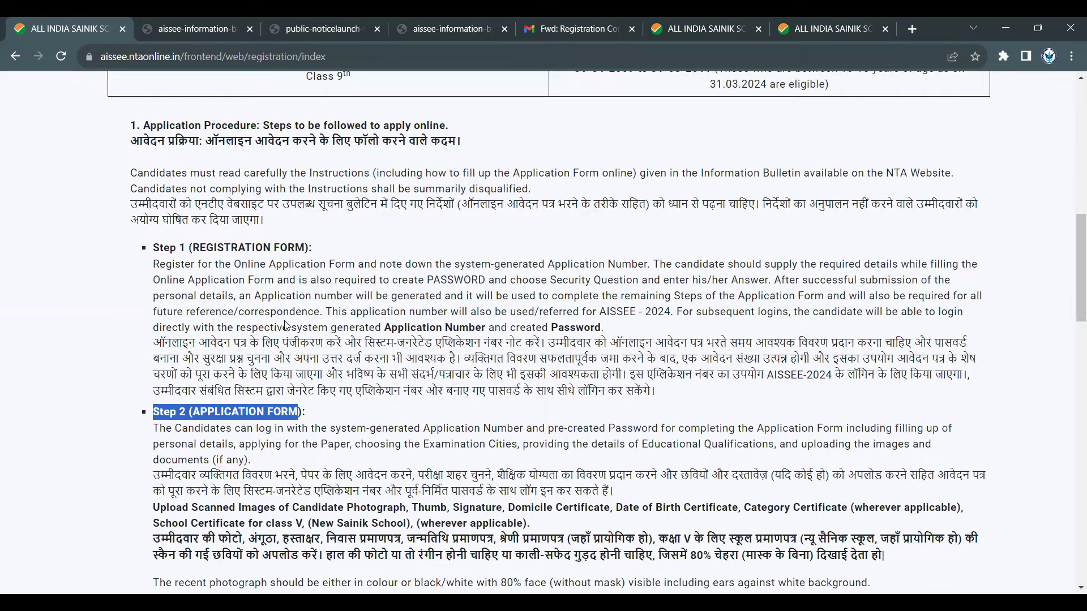
{"action": "scroll", "coordinate": [287, 322], "scroll_direction": "down", "scroll_amount": 1}
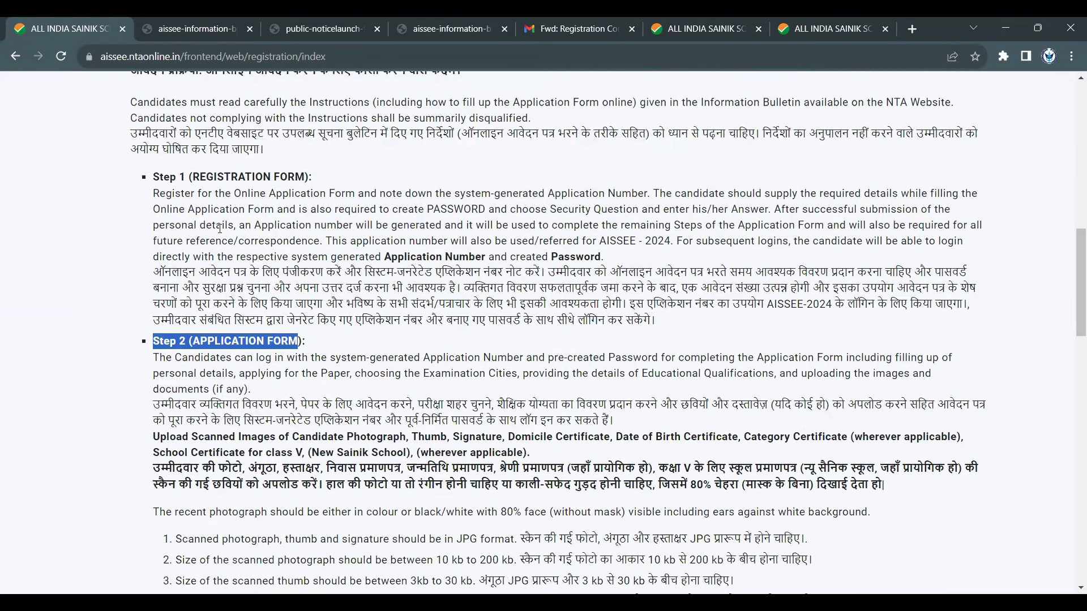
{"action": "left_click_drag", "start_coordinate": [193, 176], "coordinate": [328, 179]}
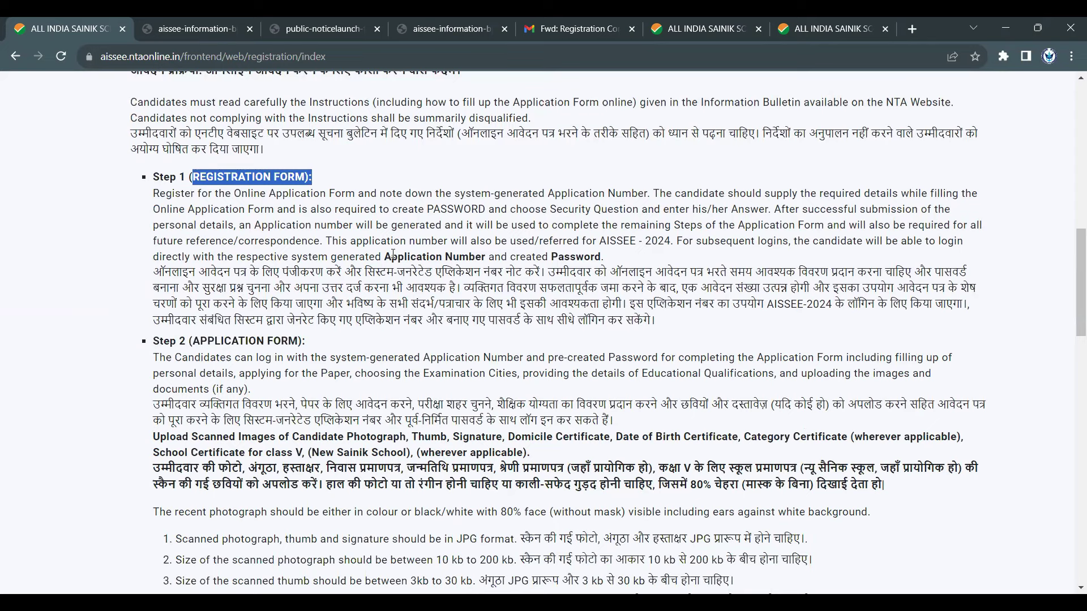
{"action": "left_click_drag", "start_coordinate": [383, 256], "coordinate": [490, 258]}
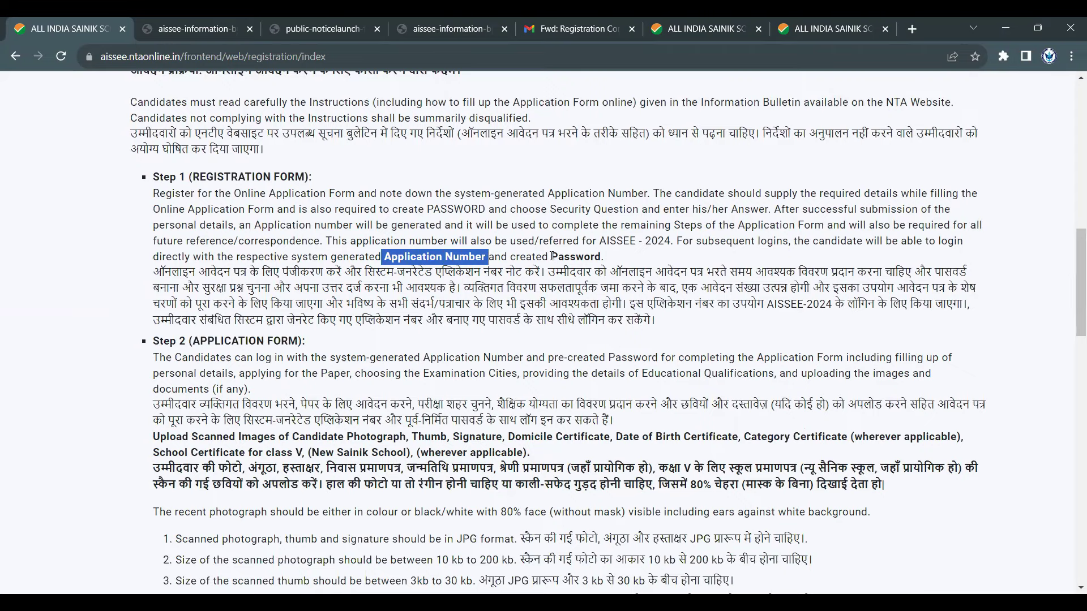
{"action": "left_click_drag", "start_coordinate": [551, 256], "coordinate": [607, 263]}
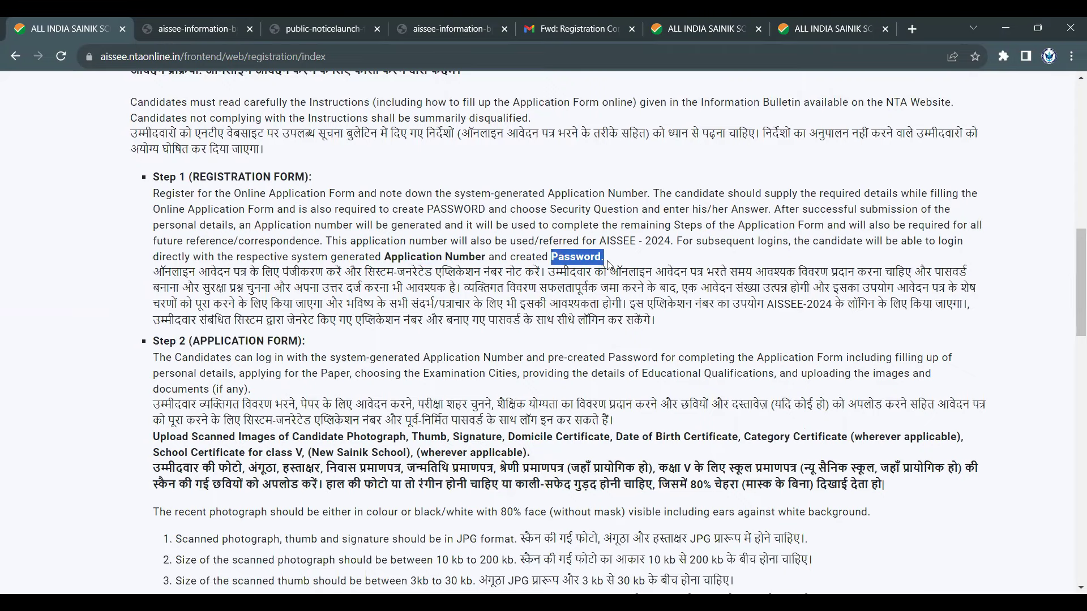
{"action": "scroll", "coordinate": [399, 233], "scroll_direction": "down", "scroll_amount": 3}
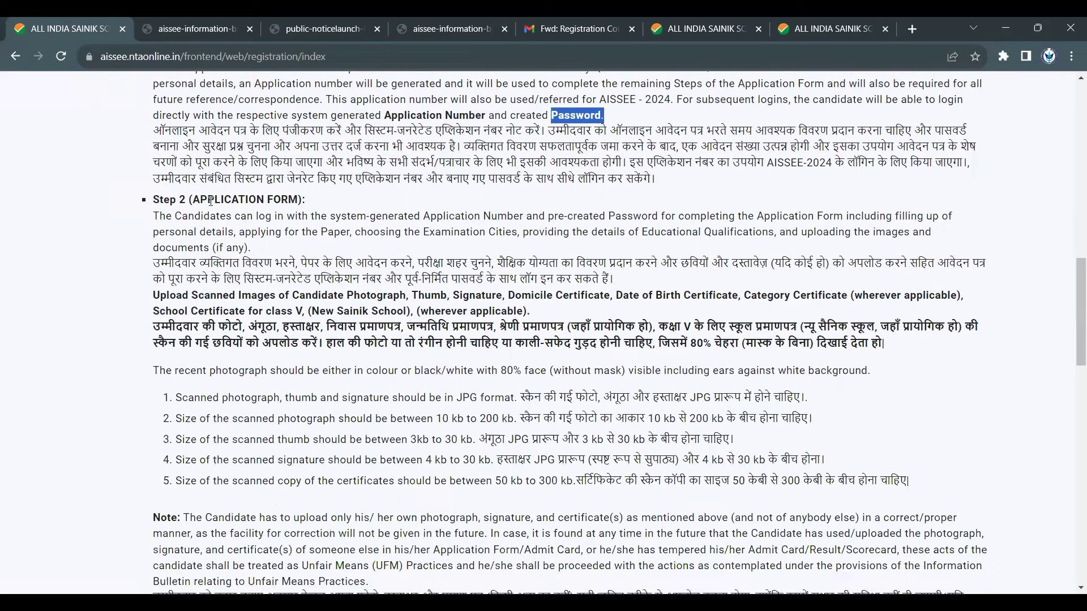
{"action": "left_click", "coordinate": [316, 196]}
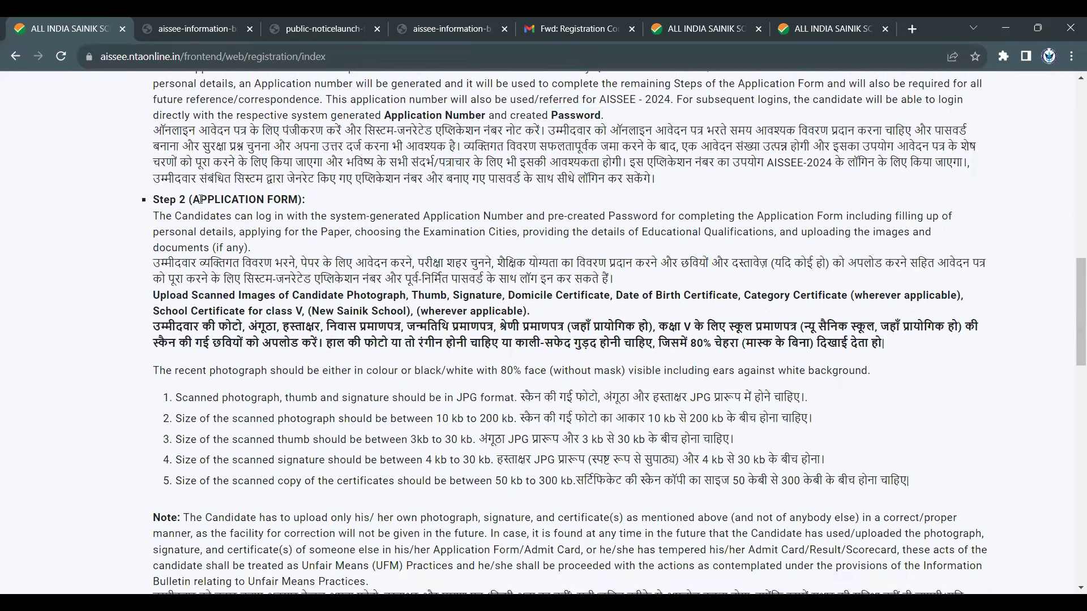
{"action": "left_click_drag", "start_coordinate": [201, 200], "coordinate": [153, 200]}
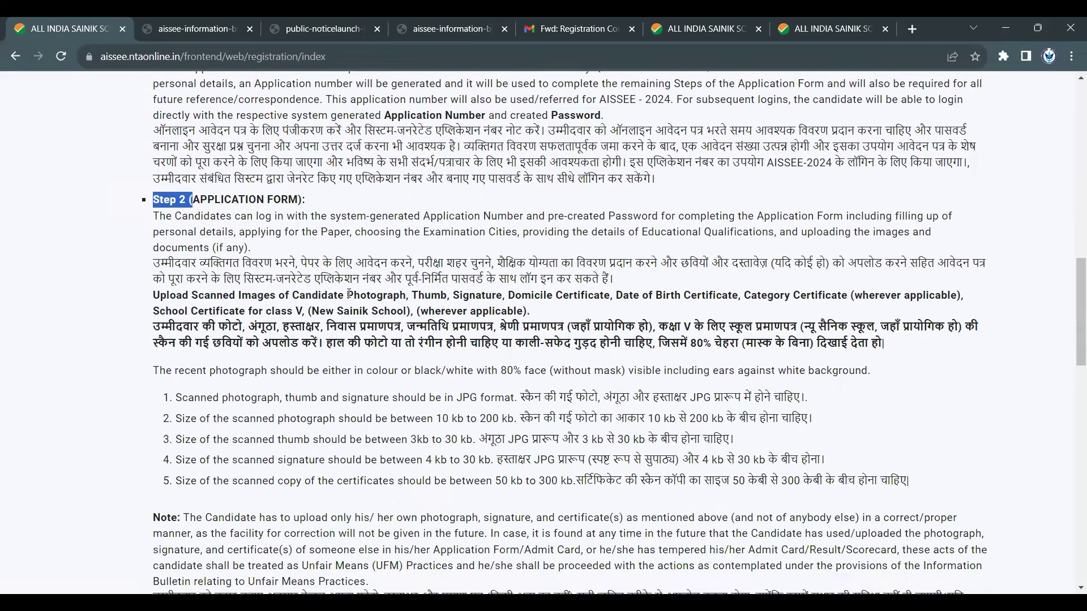
{"action": "scroll", "coordinate": [356, 306], "scroll_direction": "down", "scroll_amount": 3}
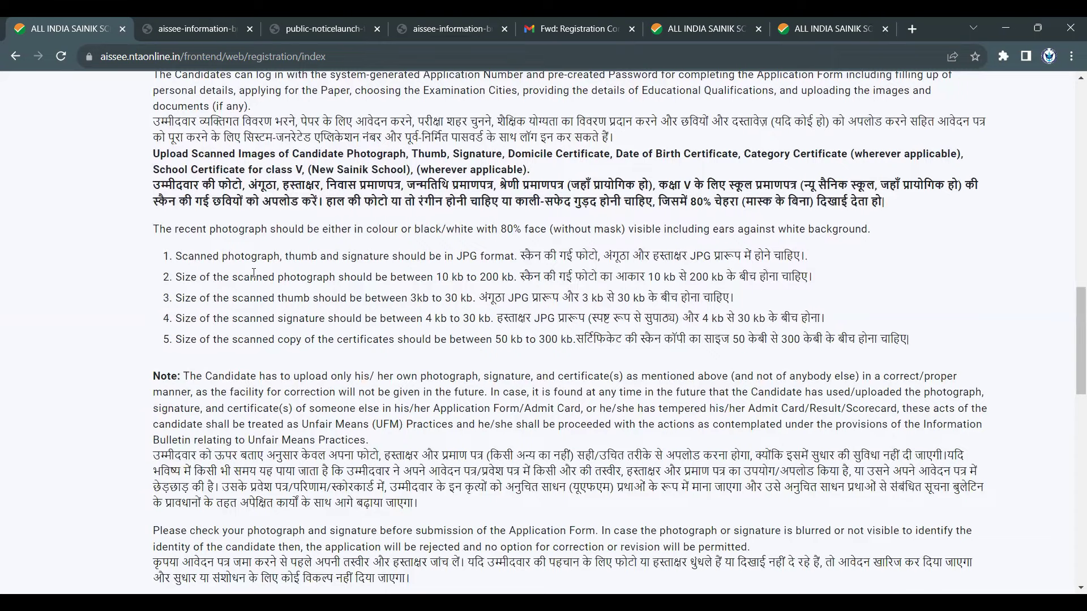
{"action": "scroll", "coordinate": [256, 280], "scroll_direction": "down", "scroll_amount": 1}
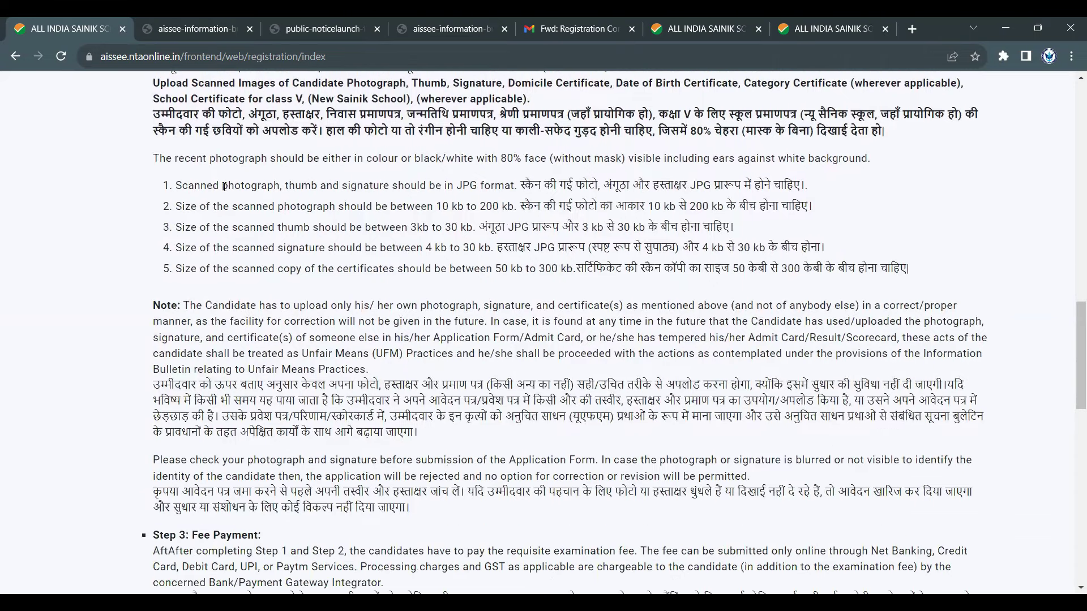
{"action": "left_click_drag", "start_coordinate": [214, 186], "coordinate": [440, 270]}
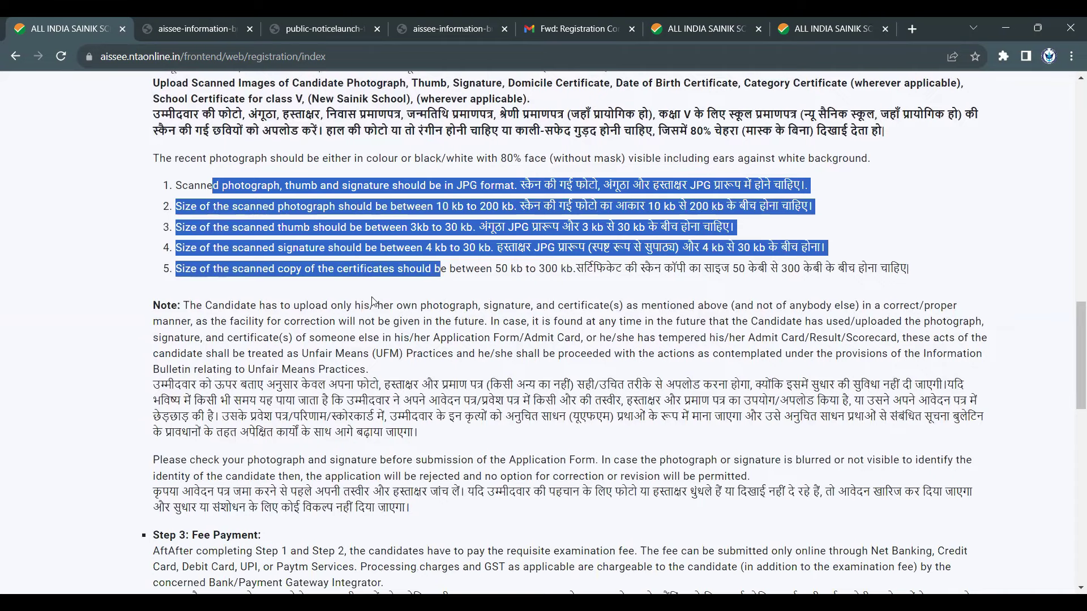
{"action": "scroll", "coordinate": [374, 306], "scroll_direction": "down", "scroll_amount": 1}
{"action": "left_click", "coordinate": [343, 361]}
{"action": "scroll", "coordinate": [343, 360], "scroll_direction": "down", "scroll_amount": 1}
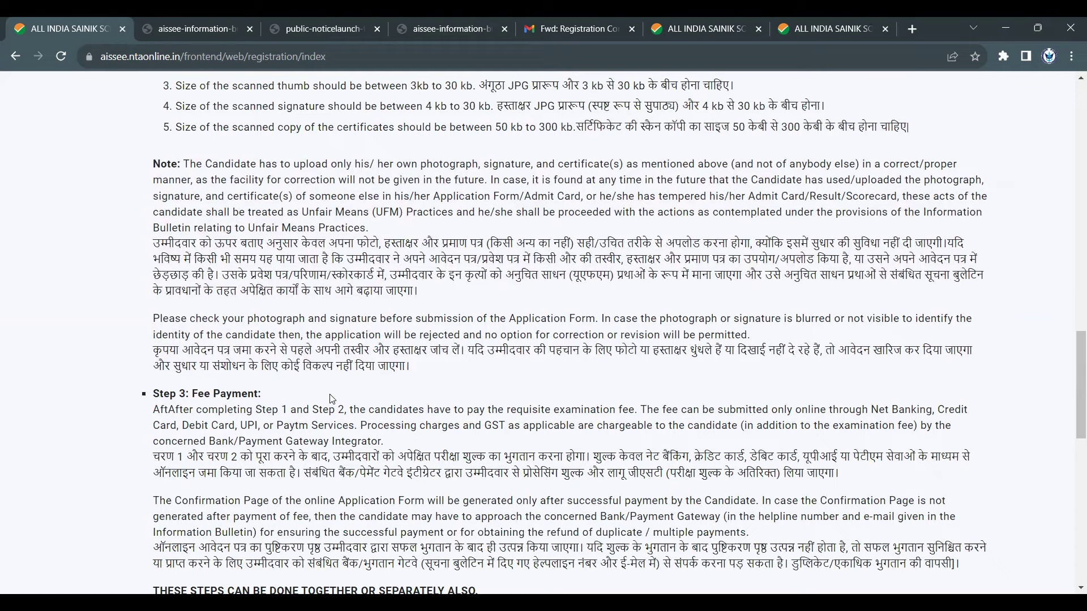
{"action": "scroll", "coordinate": [332, 399], "scroll_direction": "down", "scroll_amount": 2}
{"action": "scroll", "coordinate": [331, 393], "scroll_direction": "down", "scroll_amount": 1}
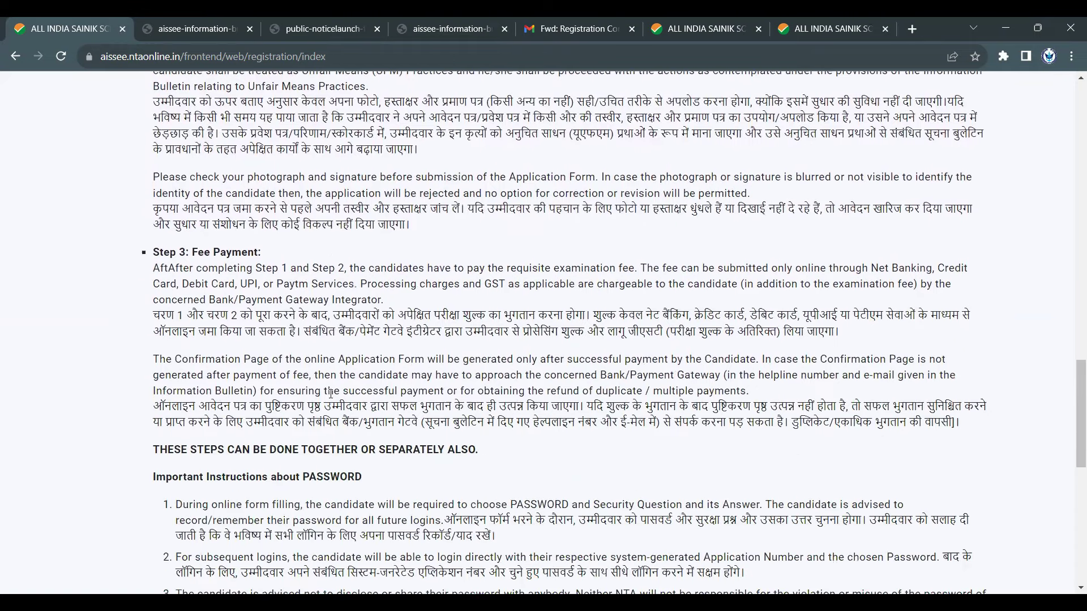
{"action": "scroll", "coordinate": [332, 394], "scroll_direction": "down", "scroll_amount": 1}
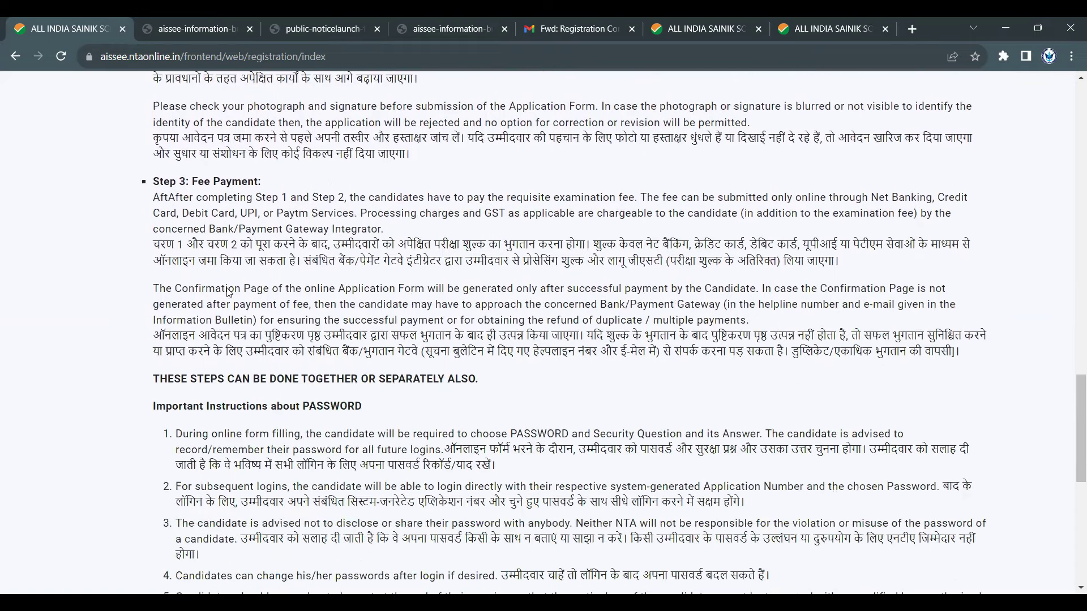
{"action": "scroll", "coordinate": [211, 220], "scroll_direction": "up", "scroll_amount": 4}
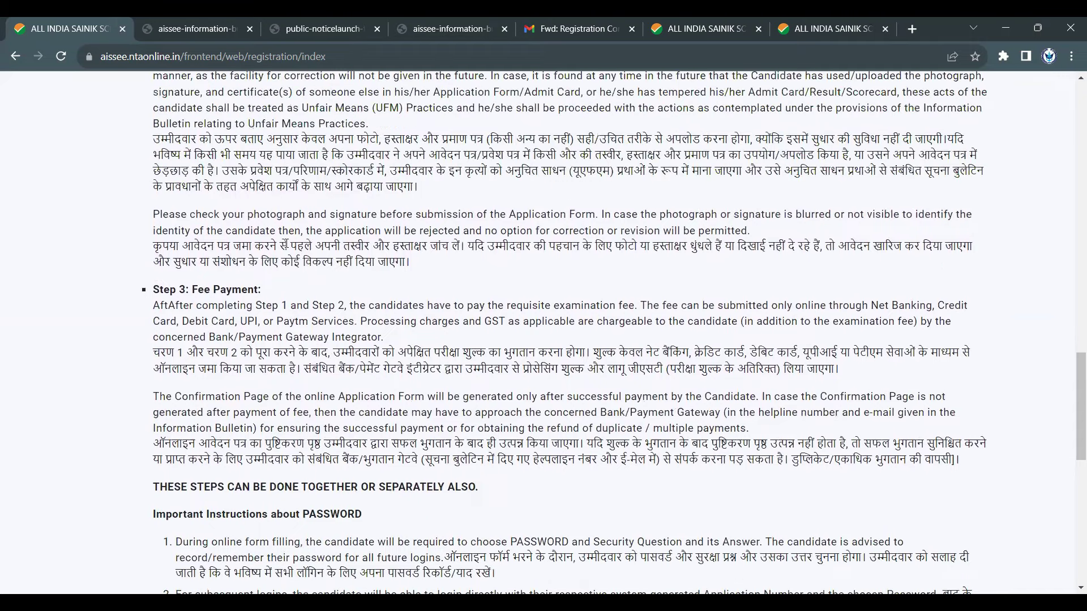
{"action": "scroll", "coordinate": [285, 242], "scroll_direction": "down", "scroll_amount": 2}
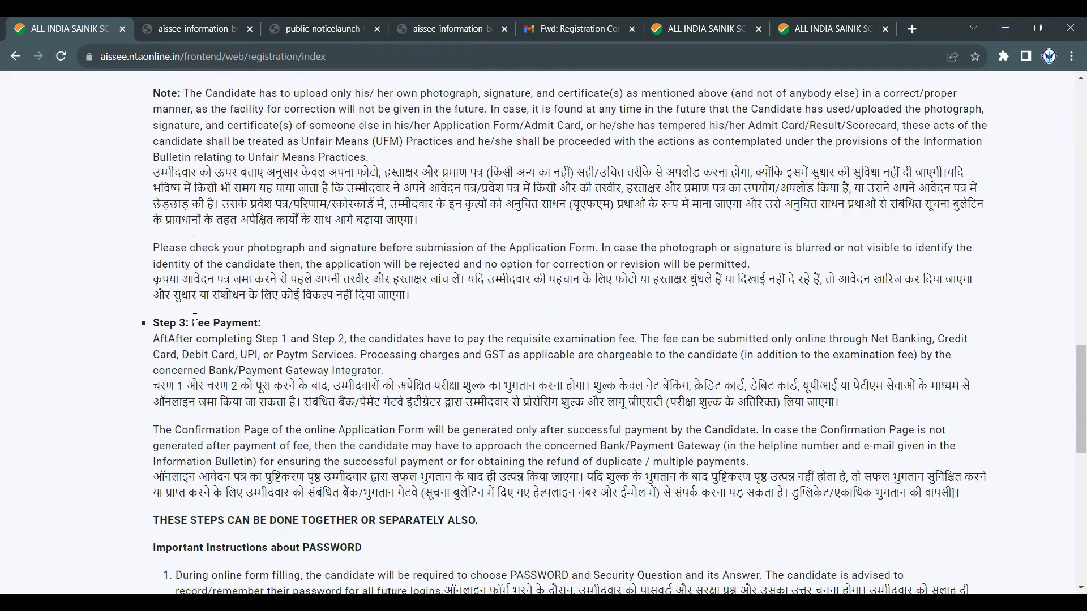
{"action": "left_click_drag", "start_coordinate": [193, 322], "coordinate": [152, 323]}
{"action": "left_click", "coordinate": [259, 322], "text": "shift"}
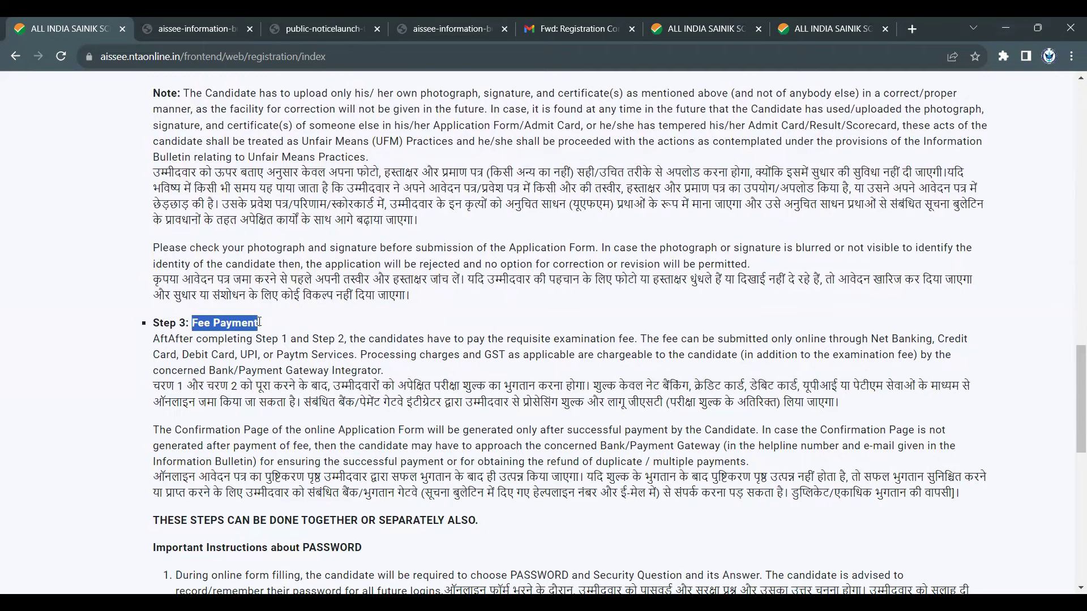
{"action": "scroll", "coordinate": [271, 340], "scroll_direction": "up", "scroll_amount": 1}
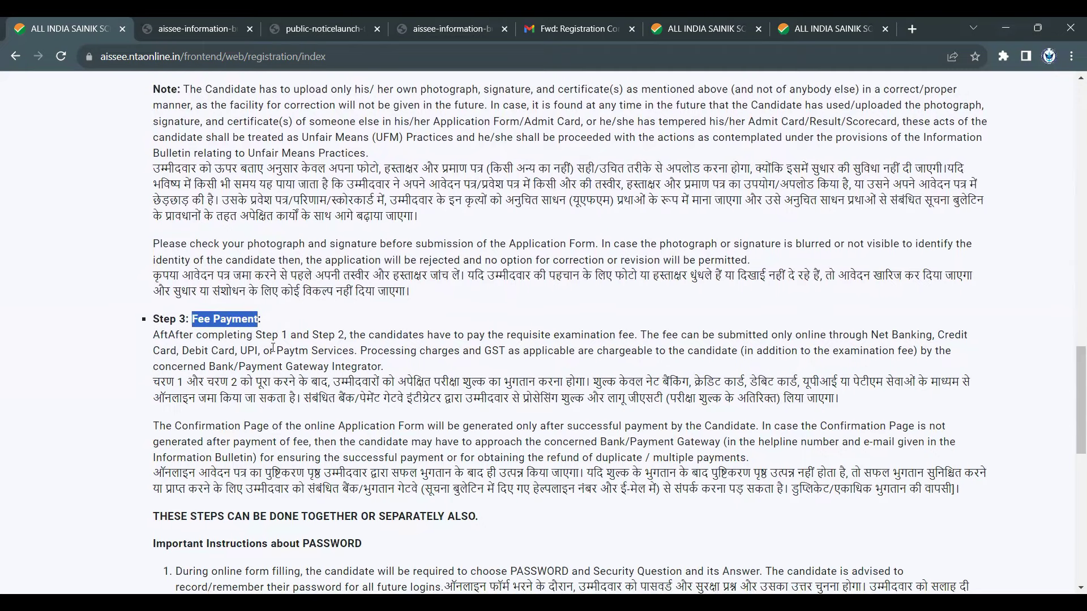
{"action": "scroll", "coordinate": [270, 338], "scroll_direction": "down", "scroll_amount": 2}
{"action": "scroll", "coordinate": [272, 336], "scroll_direction": "down", "scroll_amount": 5}
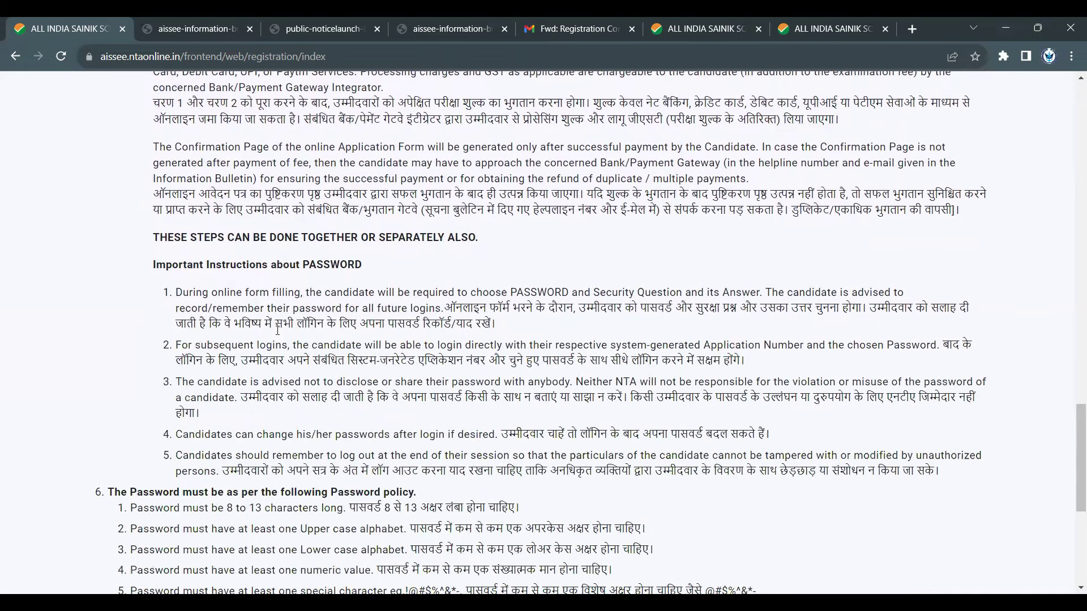
{"action": "scroll", "coordinate": [277, 330], "scroll_direction": "down", "scroll_amount": 2}
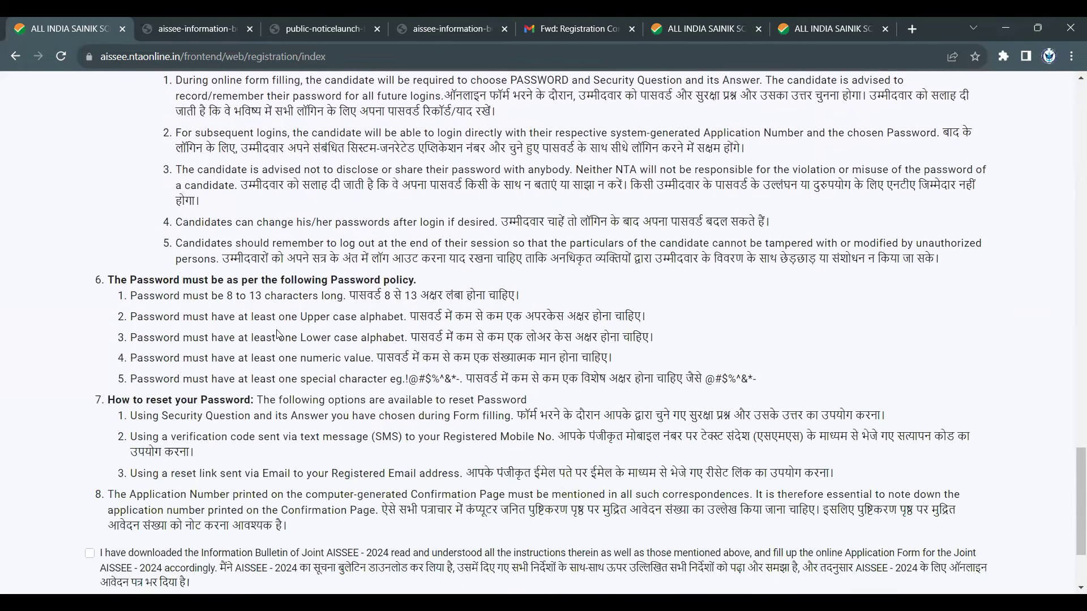
{"action": "scroll", "coordinate": [277, 334], "scroll_direction": "down", "scroll_amount": 1}
{"action": "scroll", "coordinate": [238, 295], "scroll_direction": "up", "scroll_amount": 5}
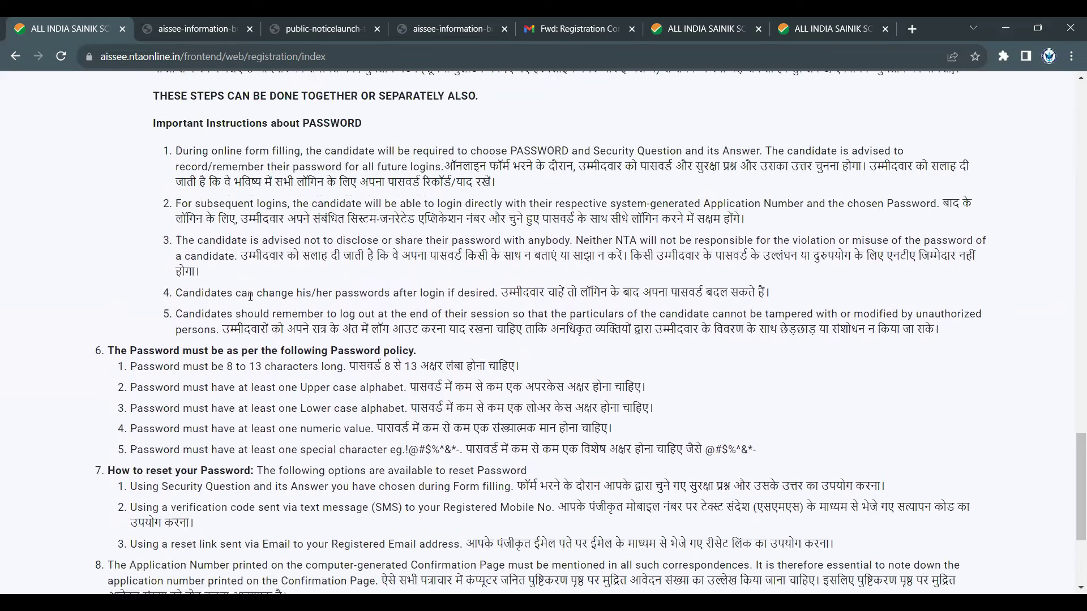
{"action": "scroll", "coordinate": [192, 253], "scroll_direction": "up", "scroll_amount": 3}
{"action": "left_click_drag", "start_coordinate": [196, 197], "coordinate": [418, 322]}
{"action": "left_click", "coordinate": [207, 285]}
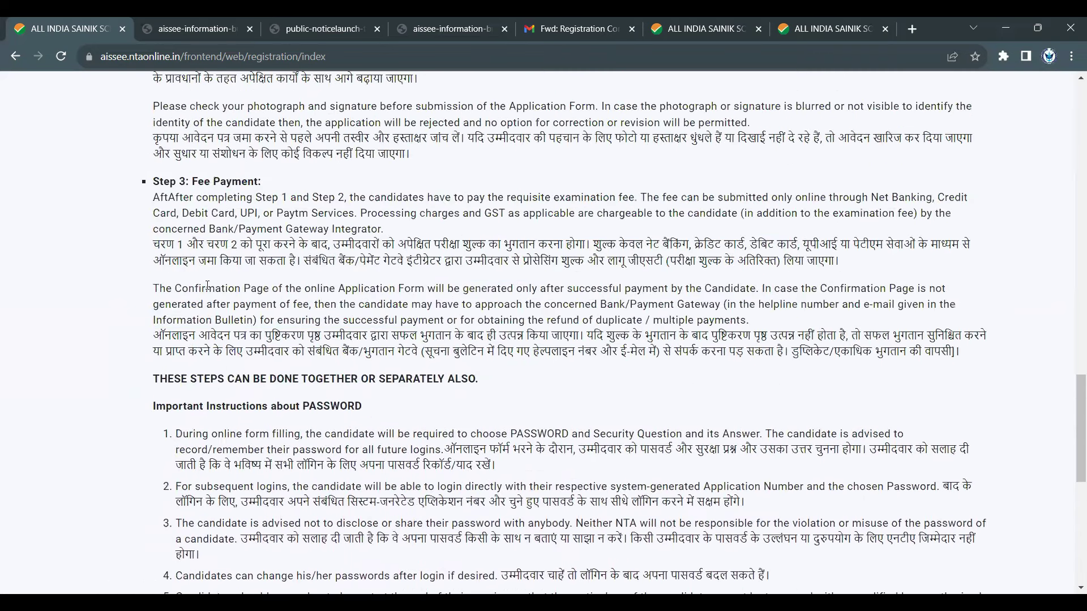
{"action": "left_click_drag", "start_coordinate": [179, 288], "coordinate": [310, 292]}
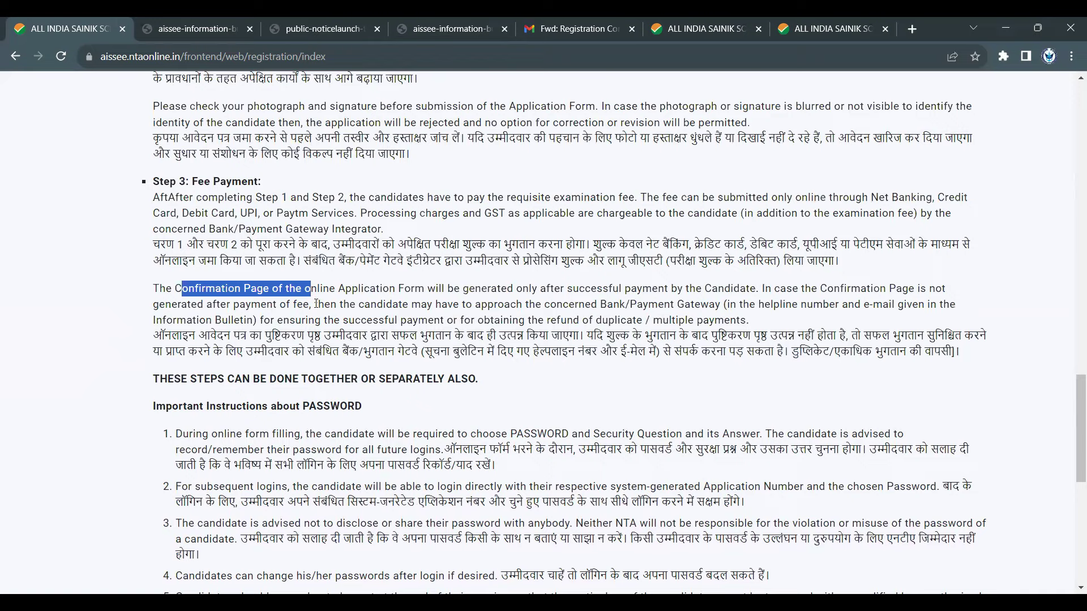
{"action": "scroll", "coordinate": [325, 301], "scroll_direction": "down", "scroll_amount": 2}
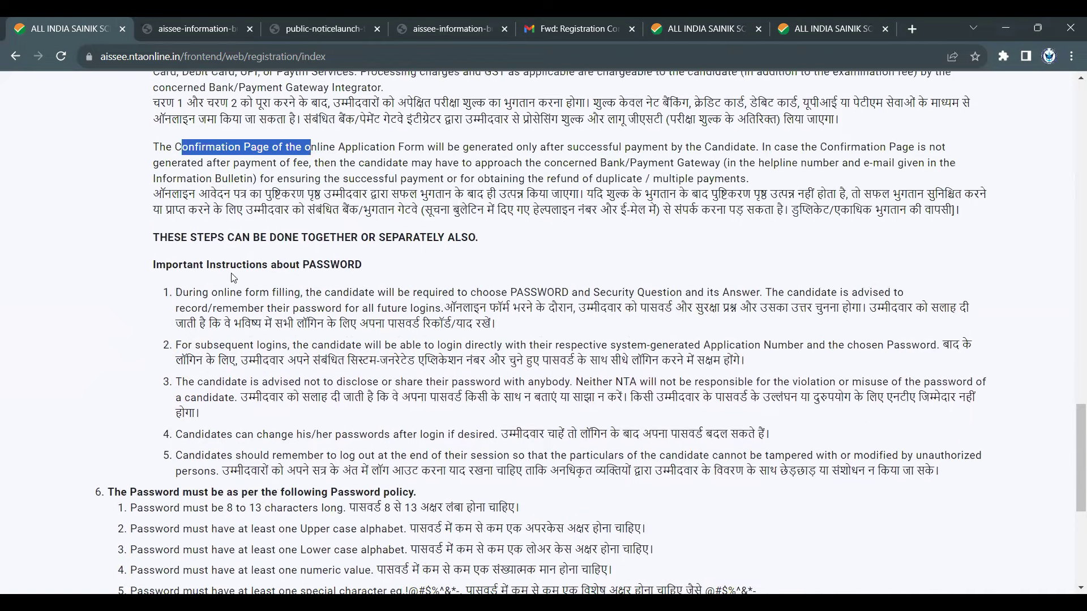
{"action": "left_click_drag", "start_coordinate": [230, 265], "coordinate": [369, 274]}
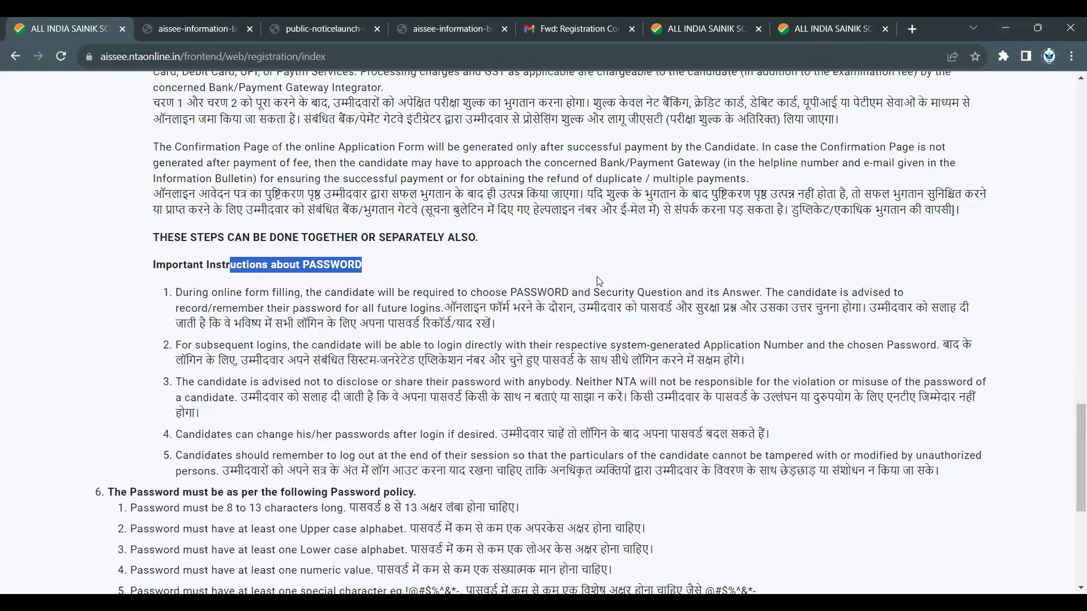
{"action": "left_click_drag", "start_coordinate": [593, 292], "coordinate": [683, 292]}
{"action": "left_click_drag", "start_coordinate": [787, 288], "coordinate": [765, 290]}
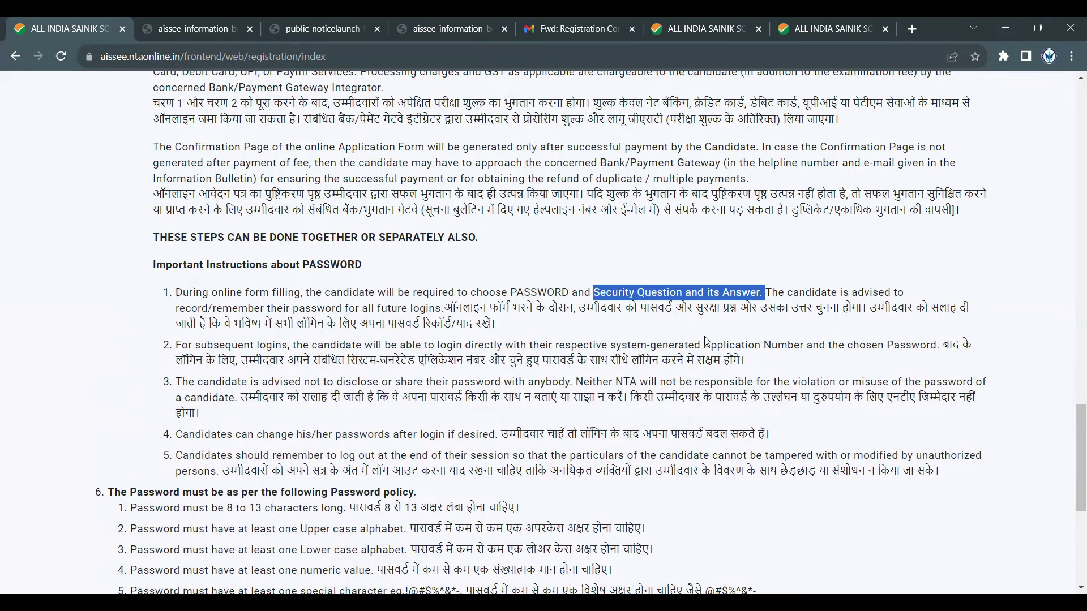
{"action": "scroll", "coordinate": [311, 434], "scroll_direction": "down", "scroll_amount": 4}
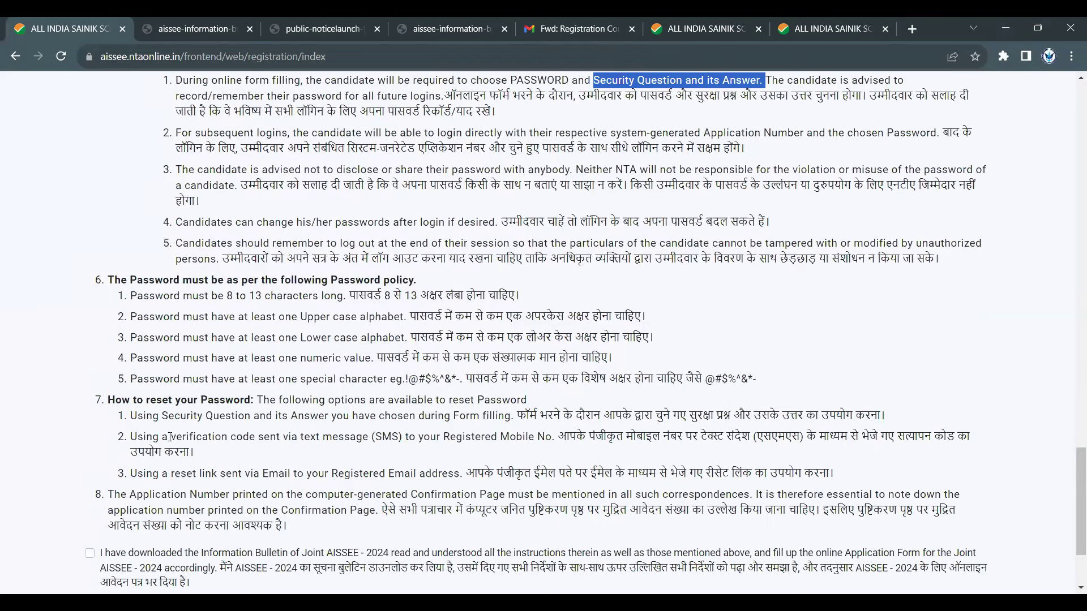
{"action": "left_click_drag", "start_coordinate": [169, 438], "coordinate": [528, 437]}
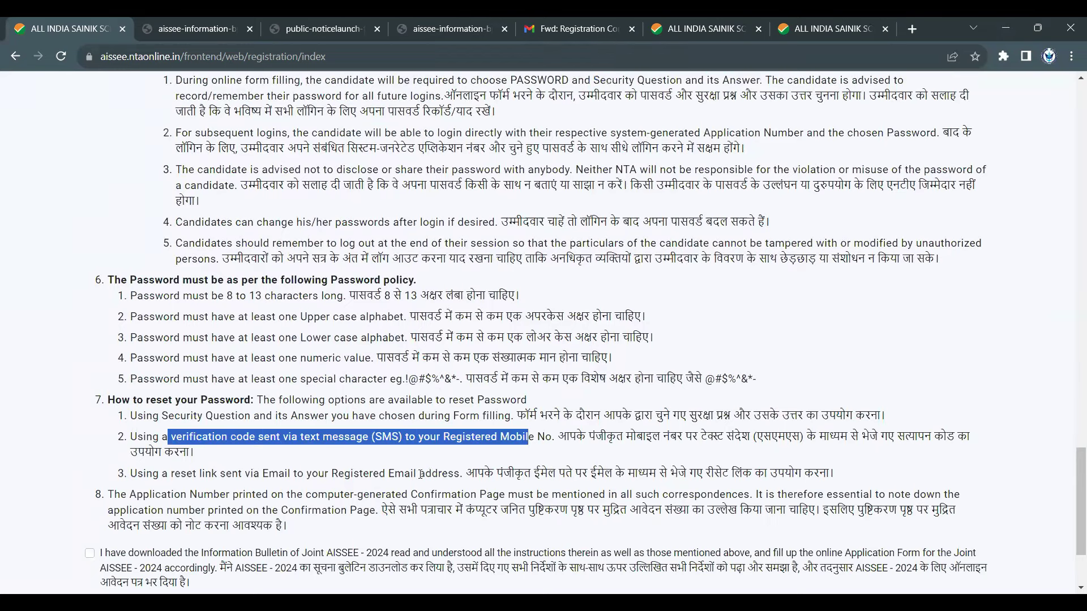
{"action": "left_click", "coordinate": [337, 476]}
{"action": "left_click_drag", "start_coordinate": [348, 438], "coordinate": [562, 438]}
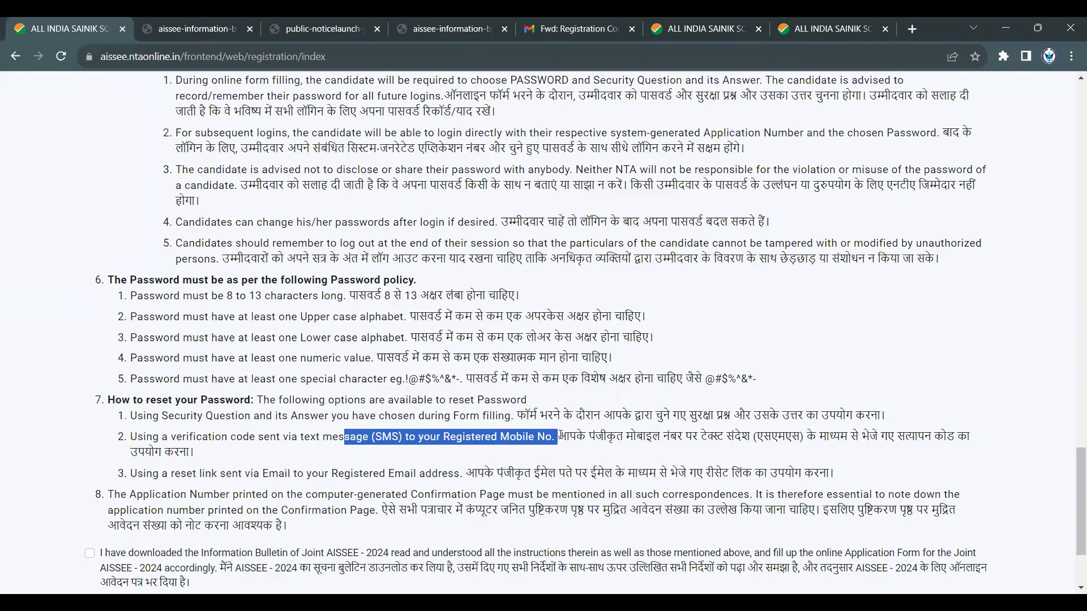
{"action": "scroll", "coordinate": [244, 468], "scroll_direction": "down", "scroll_amount": 1}
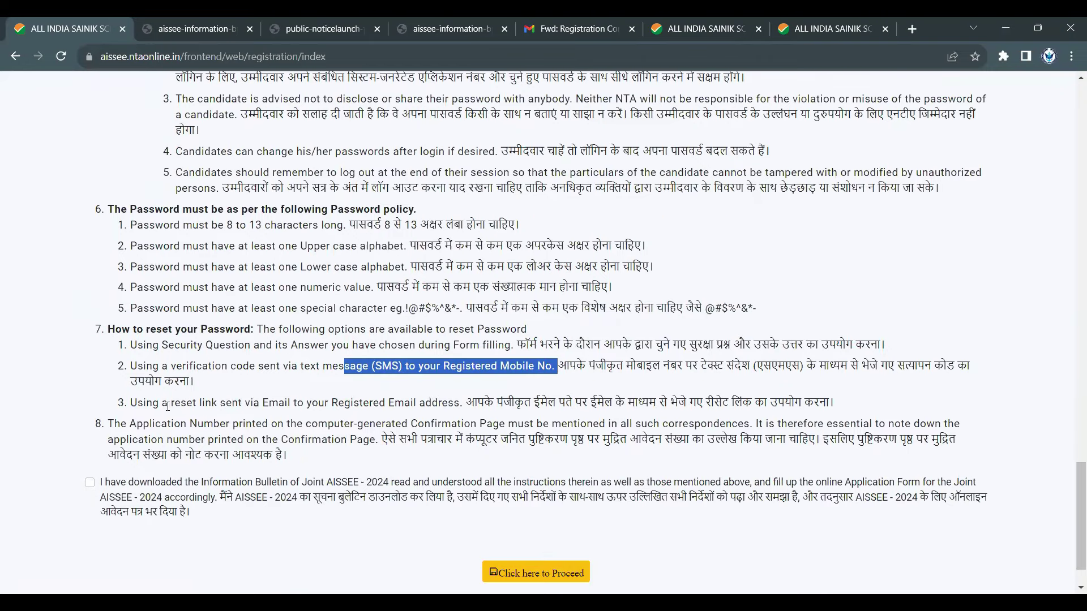
{"action": "left_click_drag", "start_coordinate": [168, 403], "coordinate": [460, 399]}
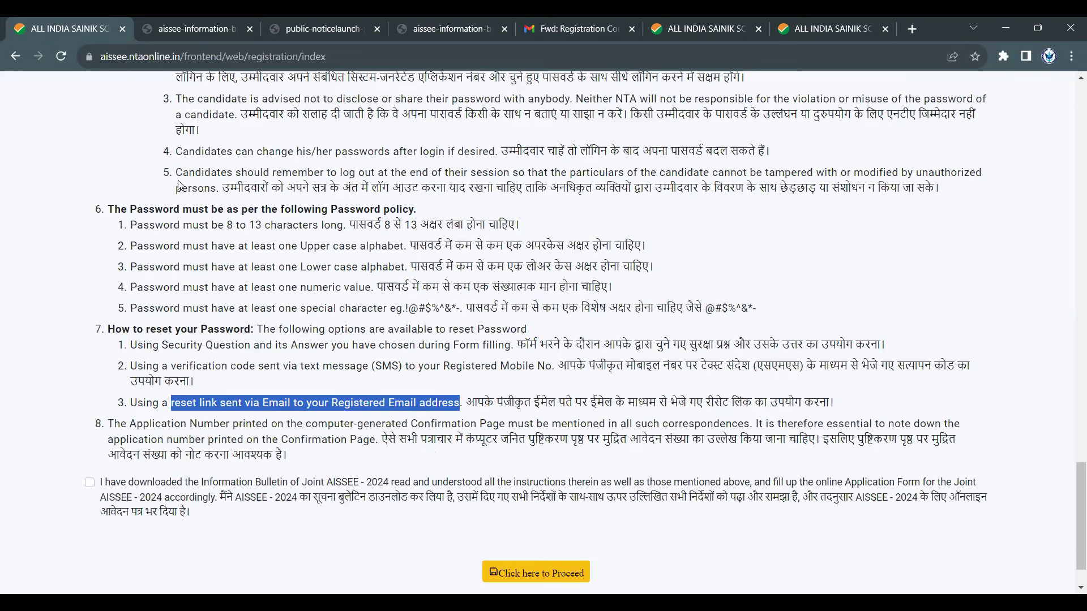
{"action": "left_click_drag", "start_coordinate": [129, 209], "coordinate": [339, 209]}
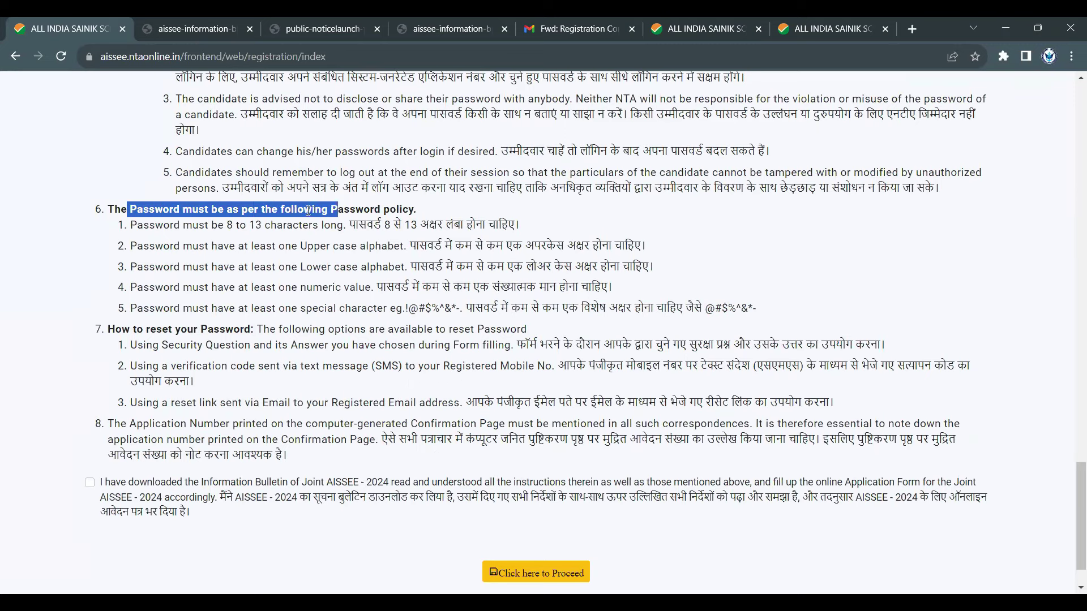
- Underline the password rules: 8 to 13 characters, upper case, lower case, numeric and special character
{"action": "left_click_drag", "start_coordinate": [232, 226], "coordinate": [338, 225]}
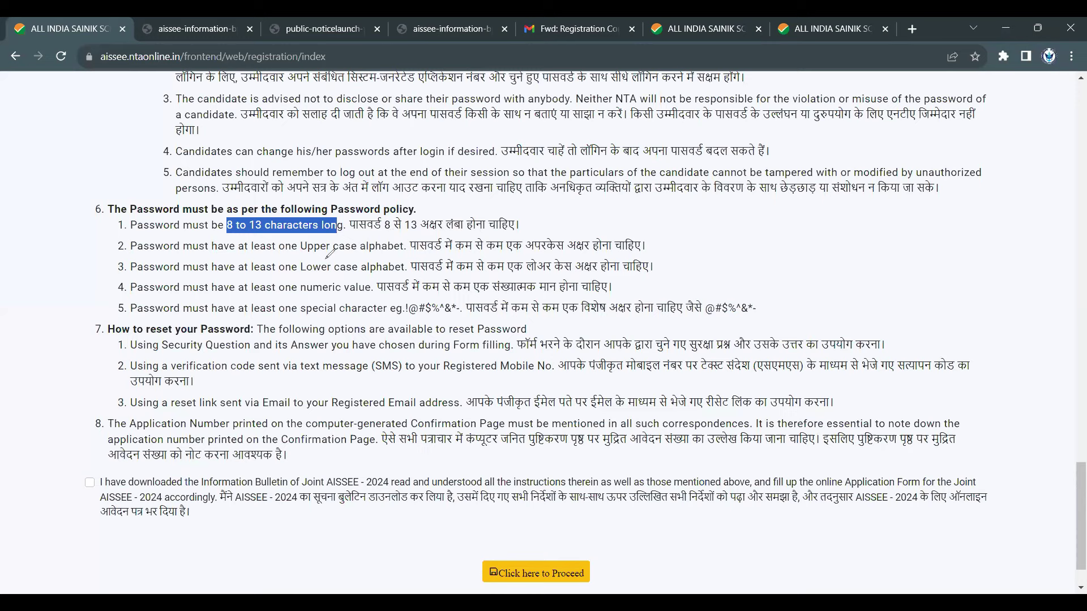
{"action": "left_click_drag", "start_coordinate": [300, 257], "coordinate": [344, 258]}
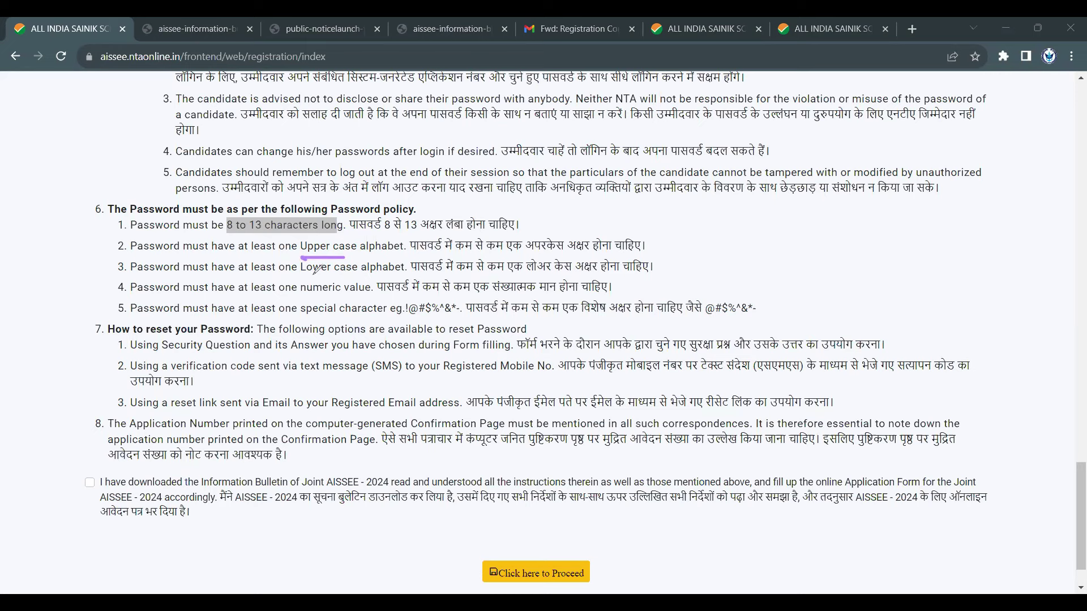
{"action": "left_click_drag", "start_coordinate": [305, 274], "coordinate": [371, 272]}
{"action": "left_click_drag", "start_coordinate": [305, 295], "coordinate": [379, 292]}
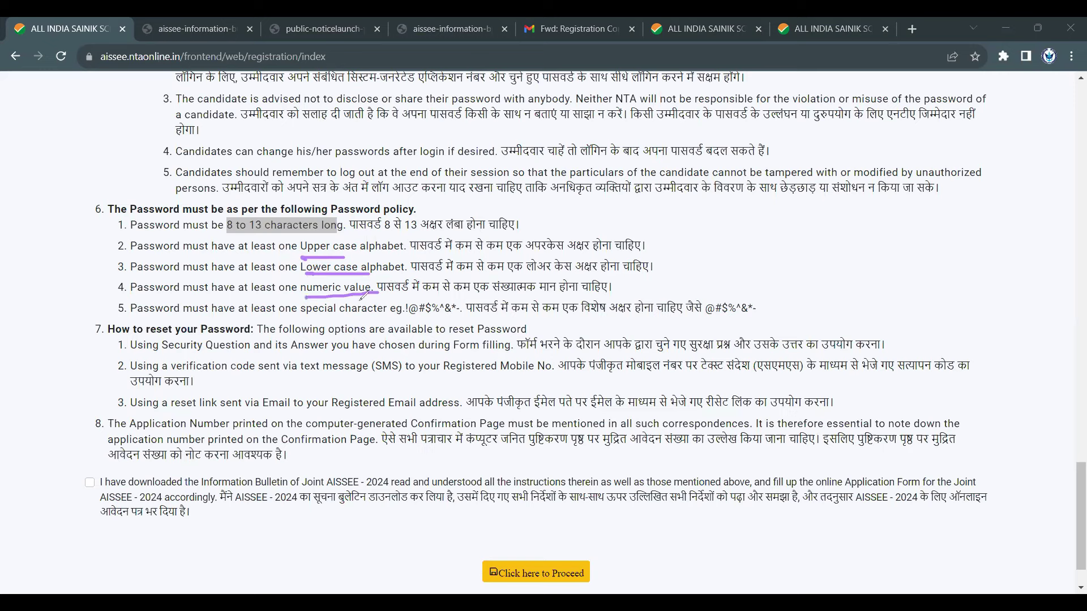
{"action": "left_click_drag", "start_coordinate": [312, 322], "coordinate": [460, 318]}
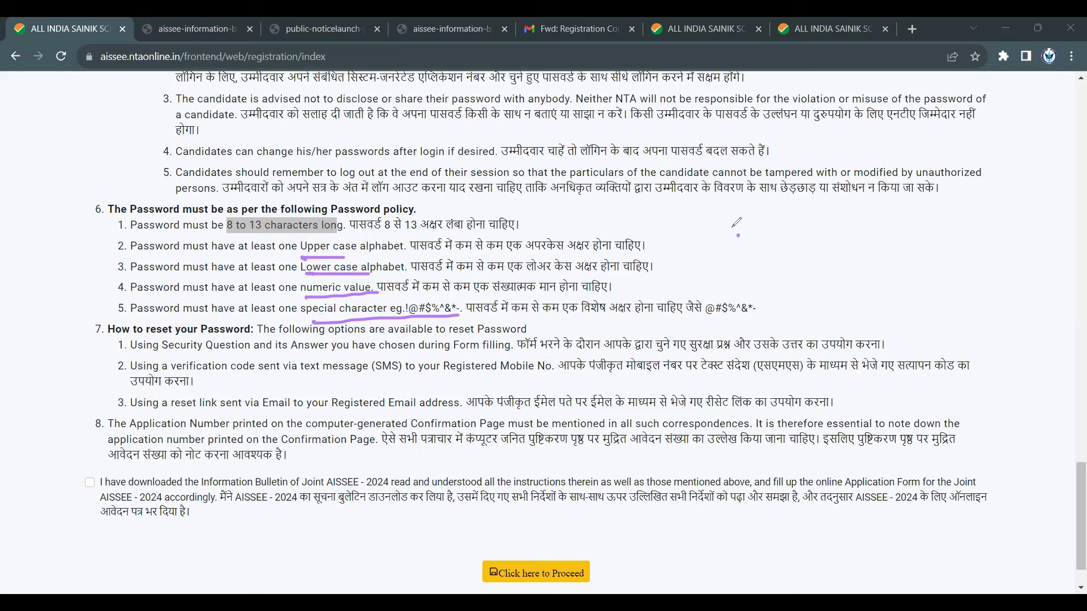
- Handwrite and underline an example password beside the policy, erase it, and scroll to the declaration
{"action": "mouse_move", "coordinate": [740, 227]}
{"action": "left_mouse_down"}
{"action": "mouse_move", "coordinate": [730, 252]}
{"action": "mouse_move", "coordinate": [780, 225]}
{"action": "mouse_move", "coordinate": [815, 231]}
{"action": "left_mouse_up"}
{"action": "mouse_move", "coordinate": [743, 260]}
{"action": "left_mouse_down"}
{"action": "mouse_move", "coordinate": [729, 266]}
{"action": "mouse_move", "coordinate": [818, 244]}
{"action": "mouse_move", "coordinate": [836, 214]}
{"action": "mouse_move", "coordinate": [852, 235]}
{"action": "mouse_move", "coordinate": [928, 195]}
{"action": "mouse_move", "coordinate": [928, 214]}
{"action": "left_mouse_up"}
{"action": "left_click_drag", "start_coordinate": [771, 283], "coordinate": [940, 233]}
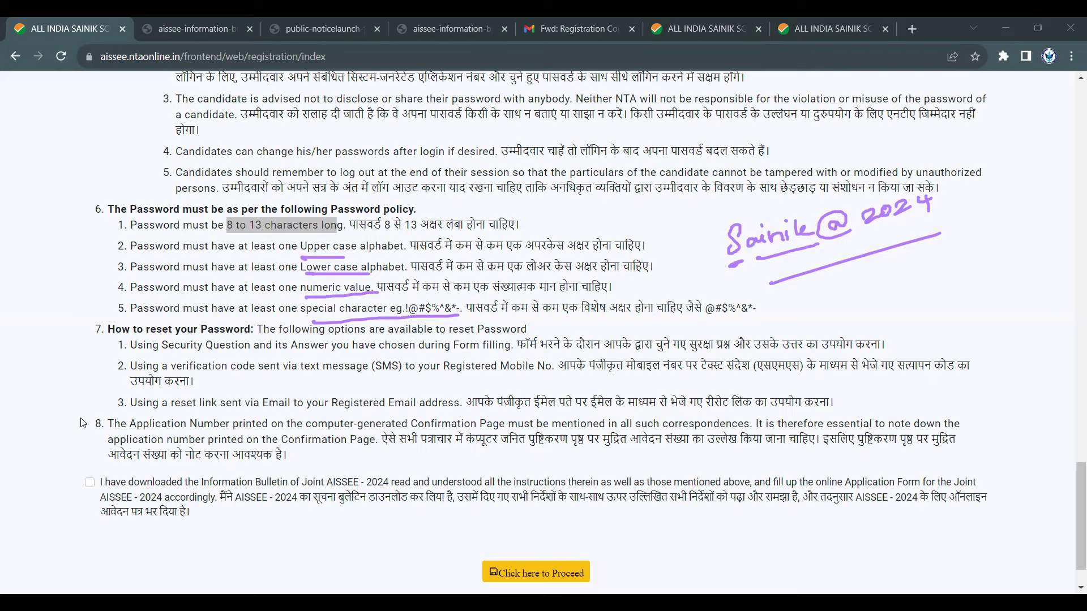
{"action": "key", "text": "e"}
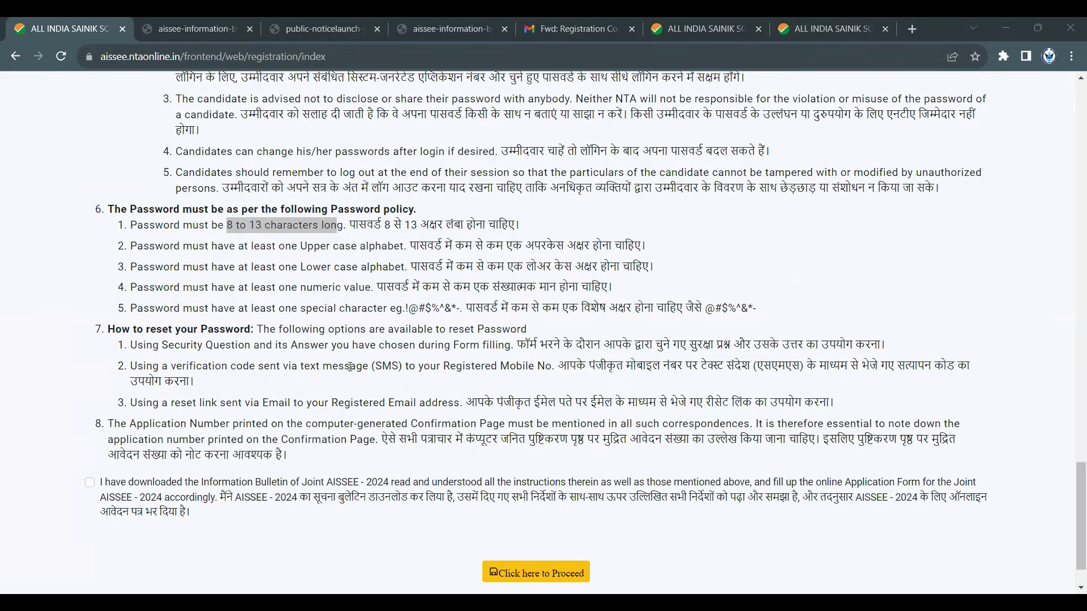
{"action": "scroll", "coordinate": [147, 416], "scroll_direction": "down", "scroll_amount": 1}
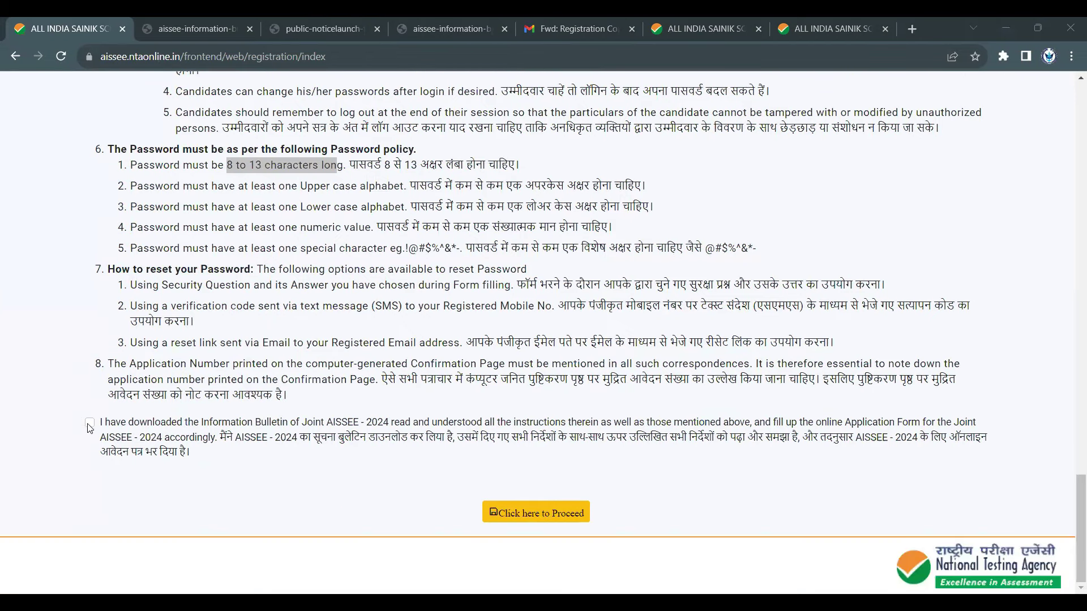
- Tick the Information Bulletin declaration and proceed to the registration form
{"action": "left_click", "coordinate": [89, 424]}
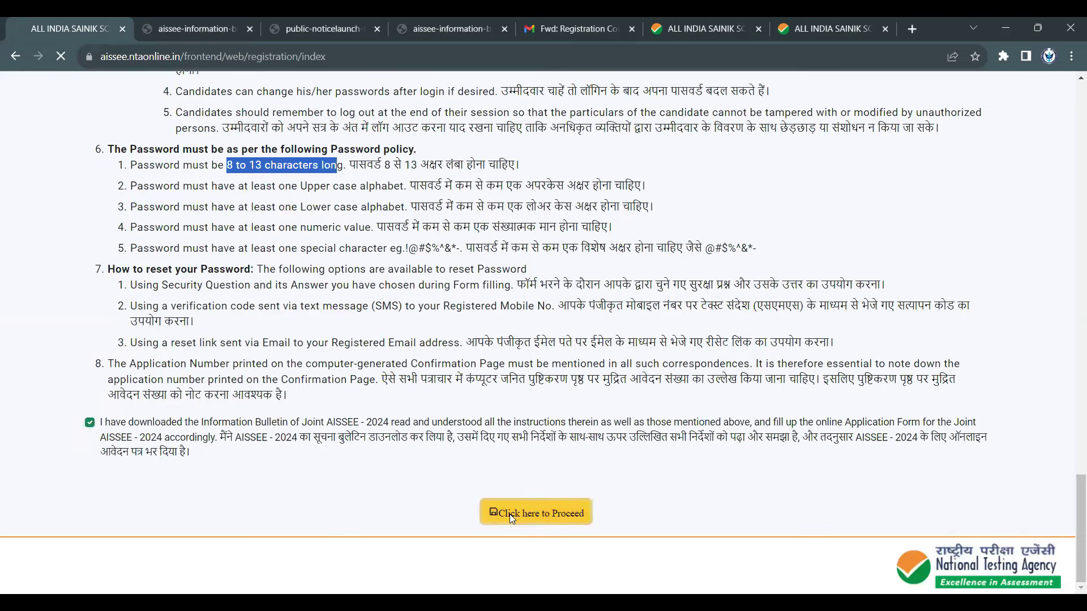
{"action": "left_click", "coordinate": [510, 514]}
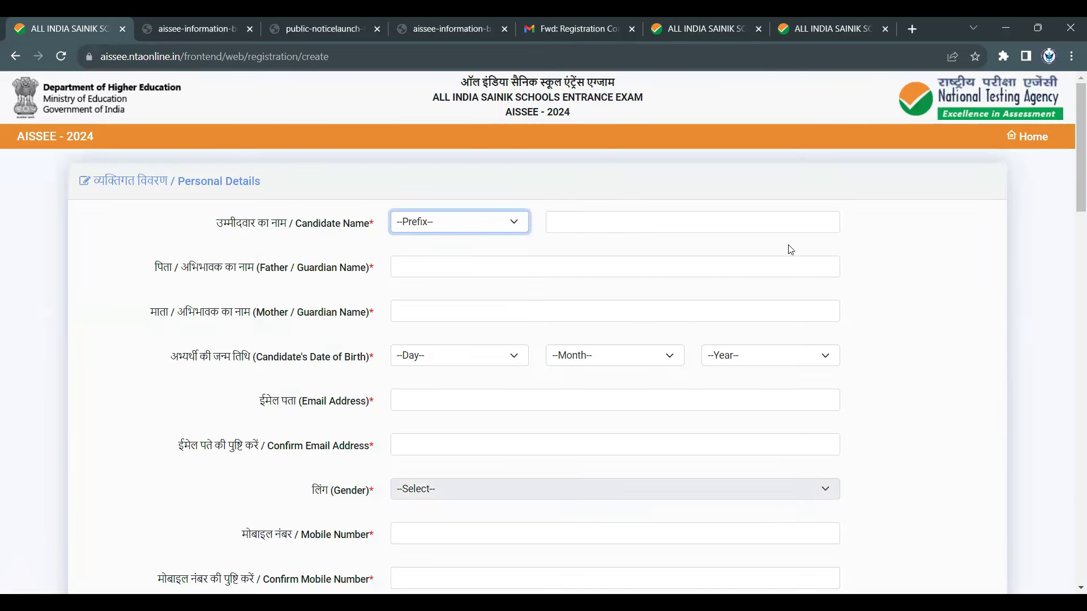
{"action": "scroll", "coordinate": [803, 270], "scroll_direction": "down", "scroll_amount": 15}
{"action": "scroll", "coordinate": [837, 385], "scroll_direction": "up", "scroll_amount": 15}
- Step through Prefix, candidate, father and mother name fields and the birth Day, Month, Year lists
{"action": "left_click", "coordinate": [471, 227]}
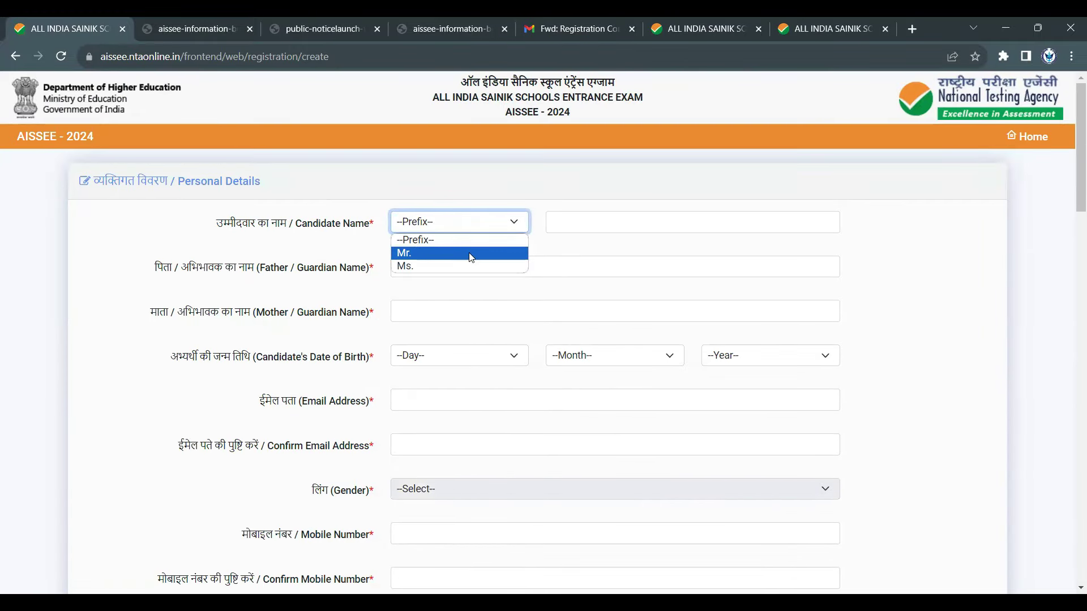
{"action": "left_click", "coordinate": [571, 222]}
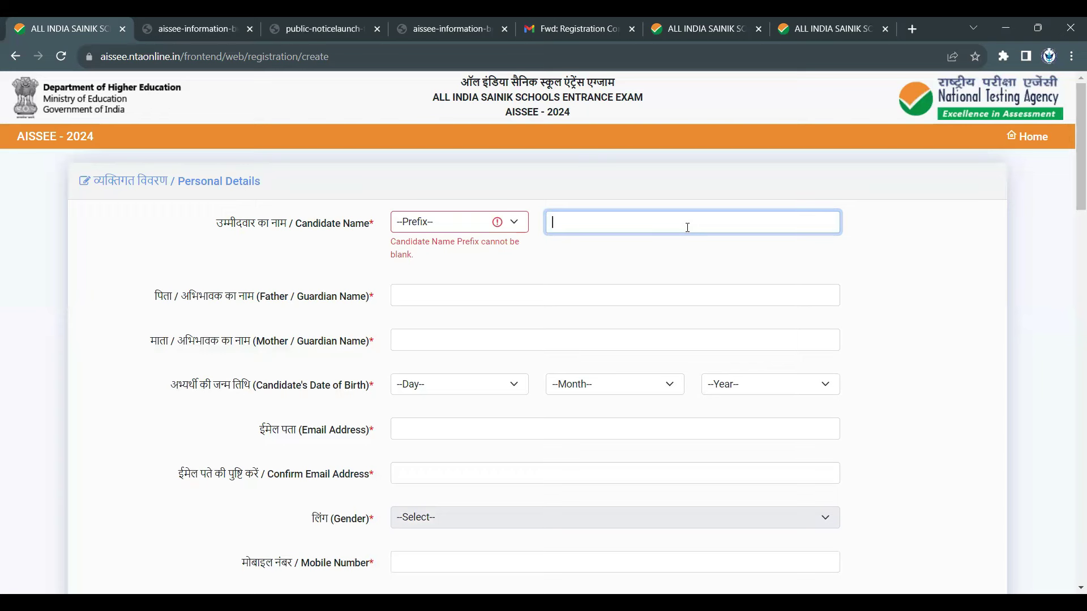
{"action": "left_click", "coordinate": [423, 293]}
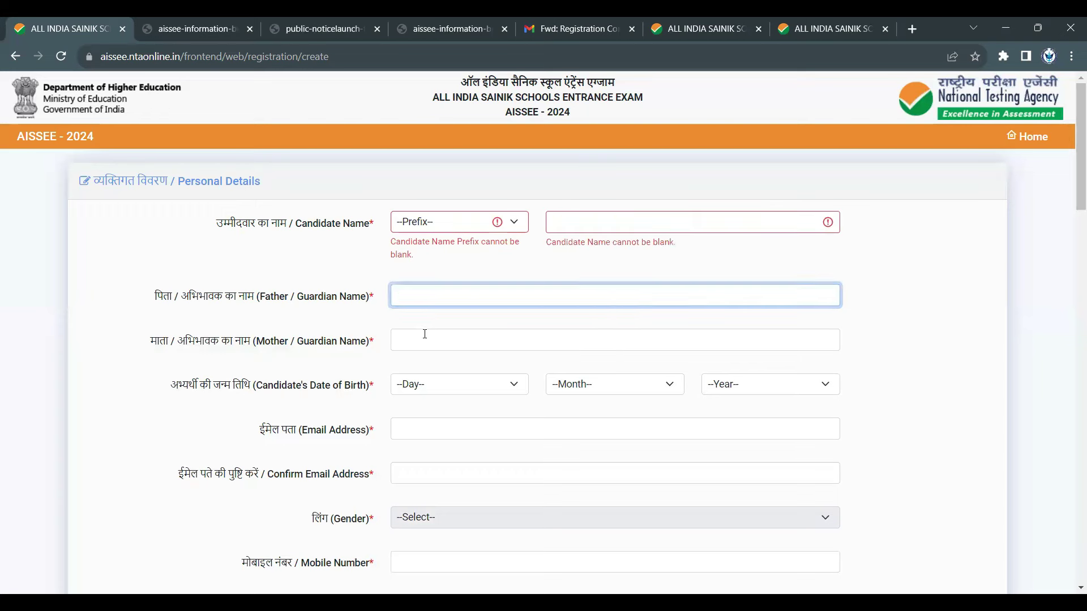
{"action": "left_click", "coordinate": [425, 338]}
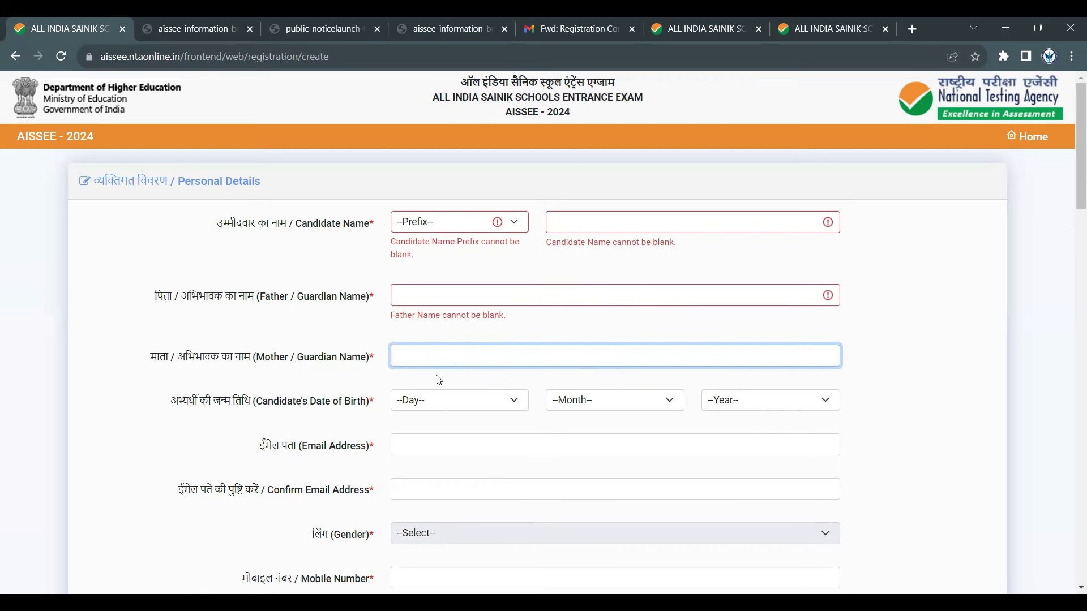
{"action": "left_click", "coordinate": [440, 400]}
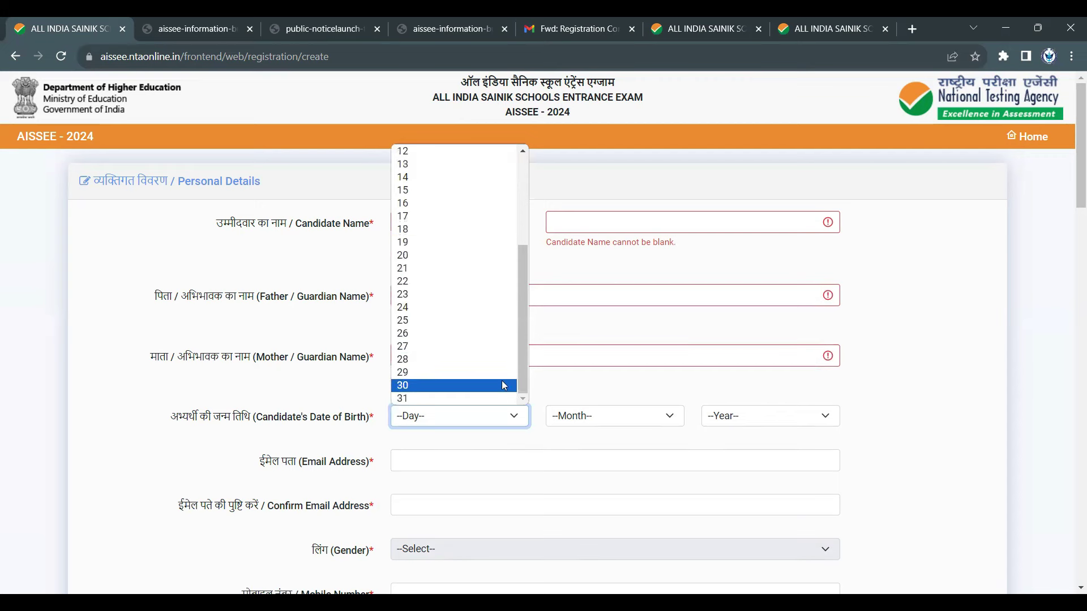
{"action": "scroll", "coordinate": [498, 374], "scroll_direction": "up", "scroll_amount": 3}
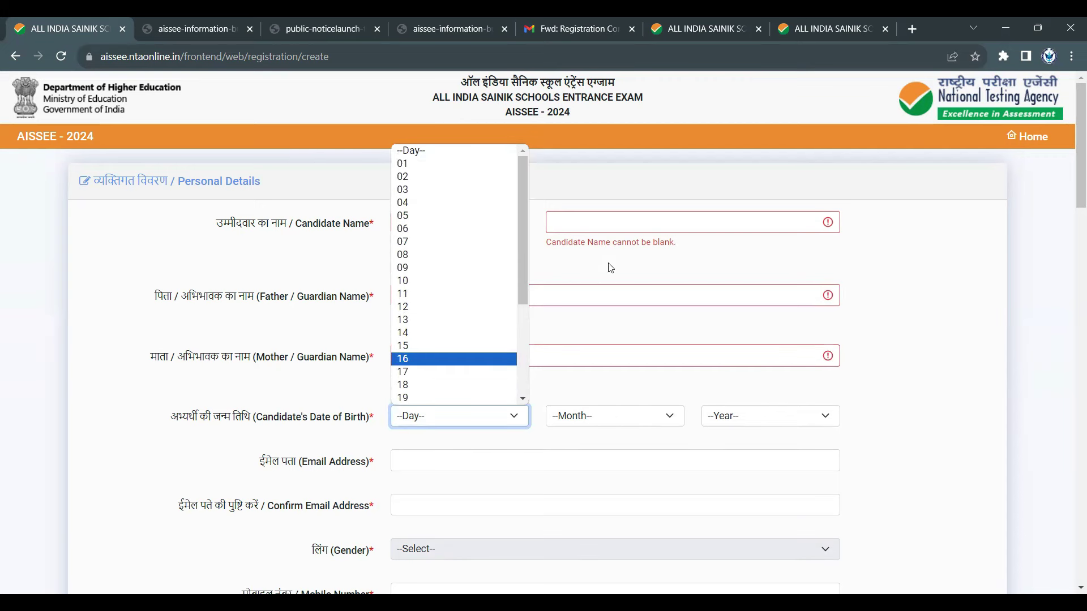
{"action": "left_click", "coordinate": [622, 417]}
{"action": "left_click", "coordinate": [721, 416]}
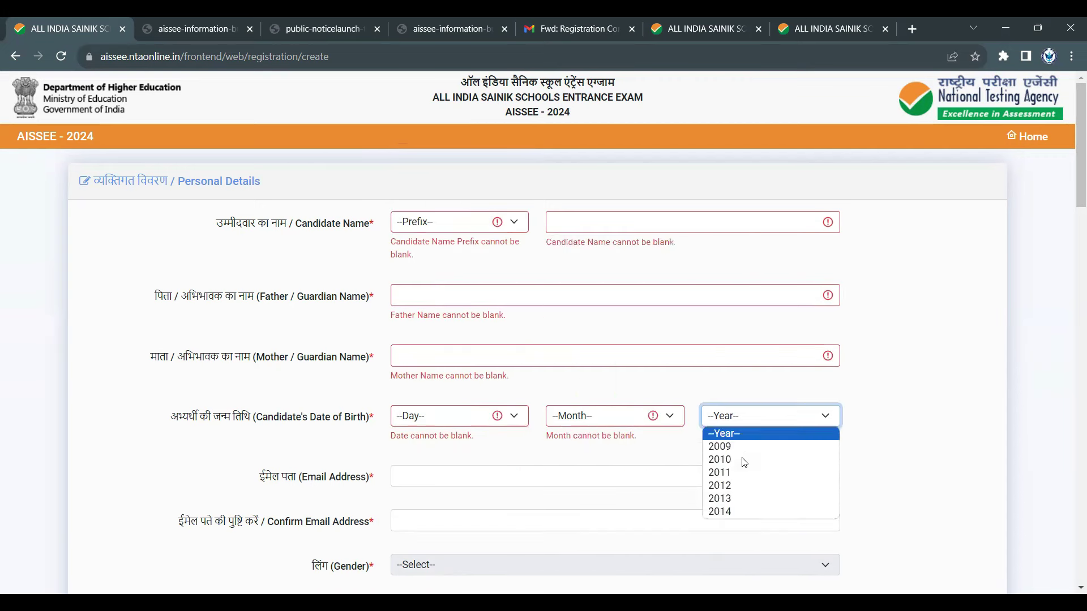
{"action": "scroll", "coordinate": [955, 414], "scroll_direction": "down", "scroll_amount": 3}
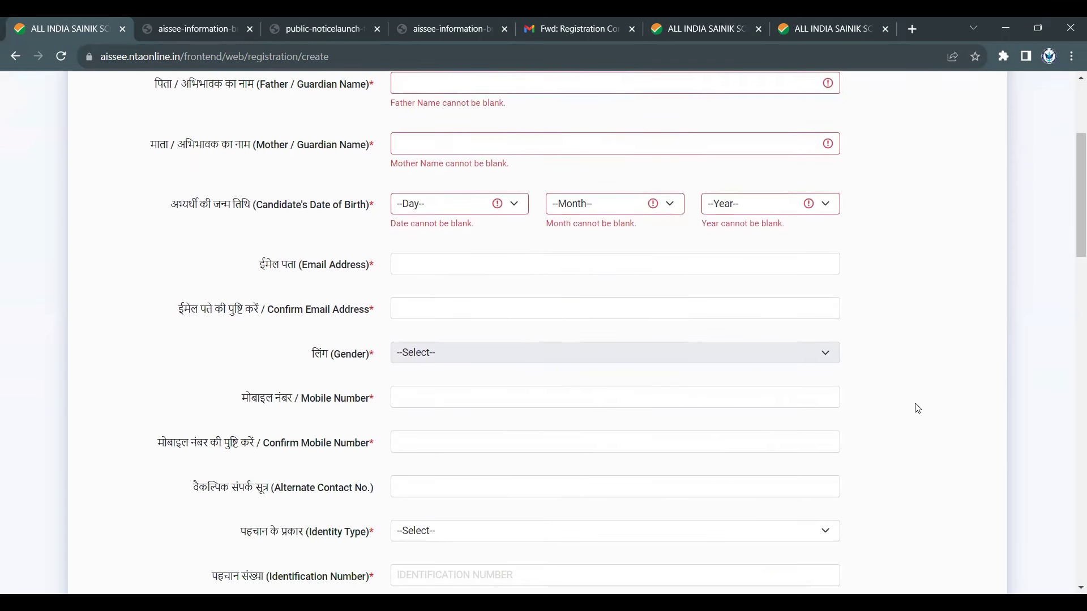
- Step through the Email, Mobile, Confirm Mobile and Alternate Contact Number fields, leaving them empty
{"action": "left_click", "coordinate": [503, 267]}
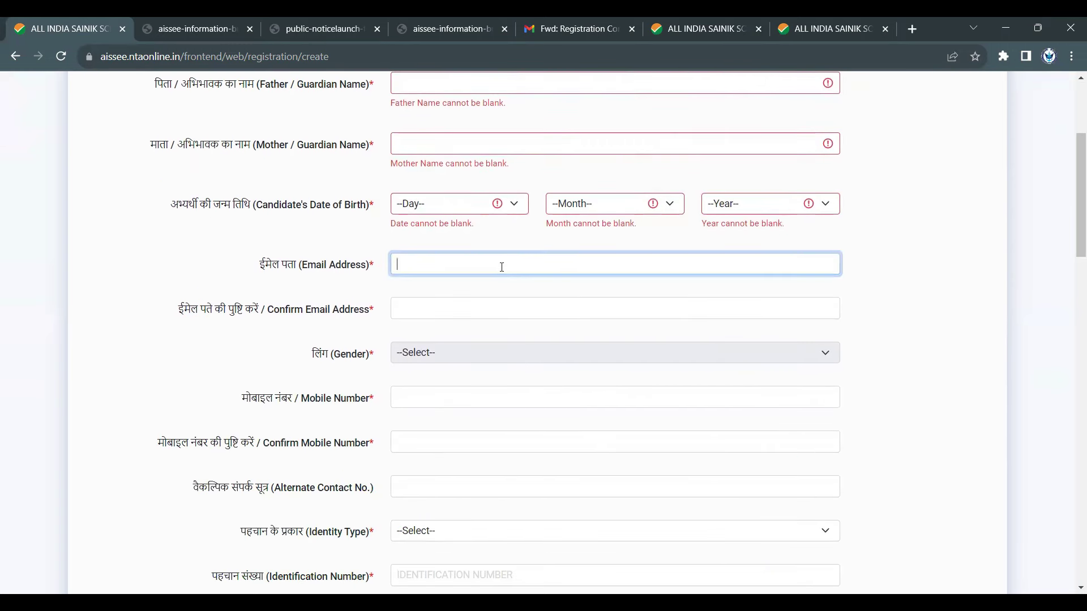
{"action": "left_click_drag", "start_coordinate": [298, 267], "coordinate": [426, 271]}
{"action": "left_click", "coordinate": [427, 270]}
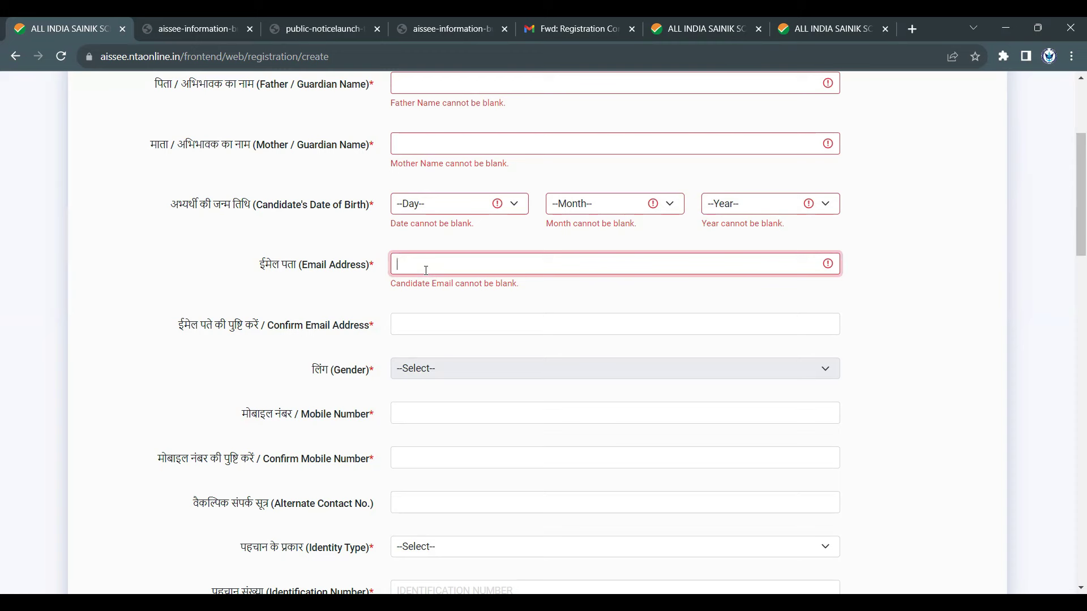
{"action": "left_click", "coordinate": [452, 379]}
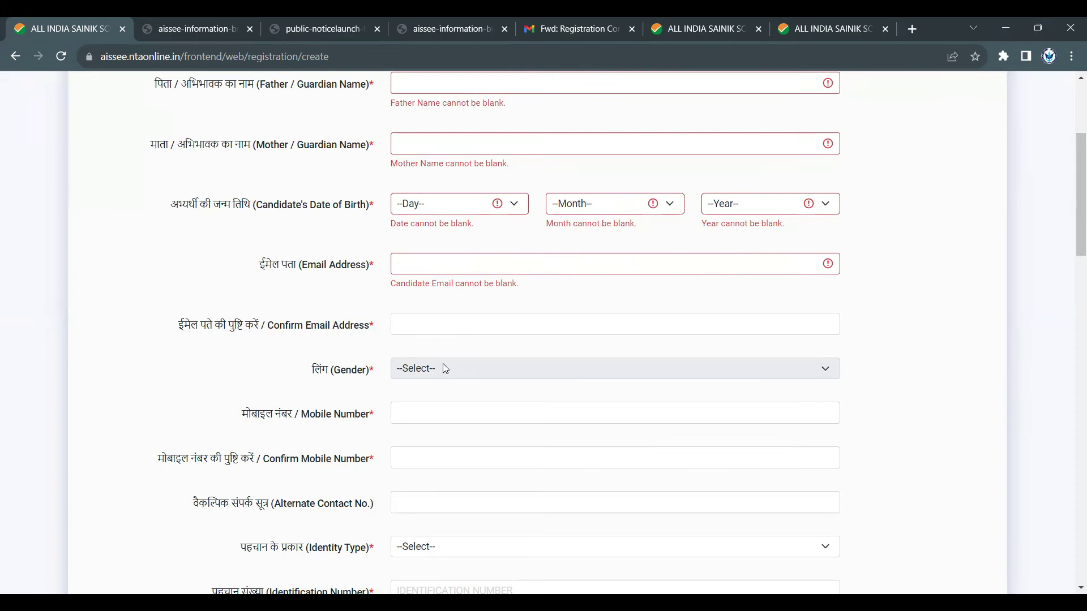
{"action": "left_click", "coordinate": [449, 420]}
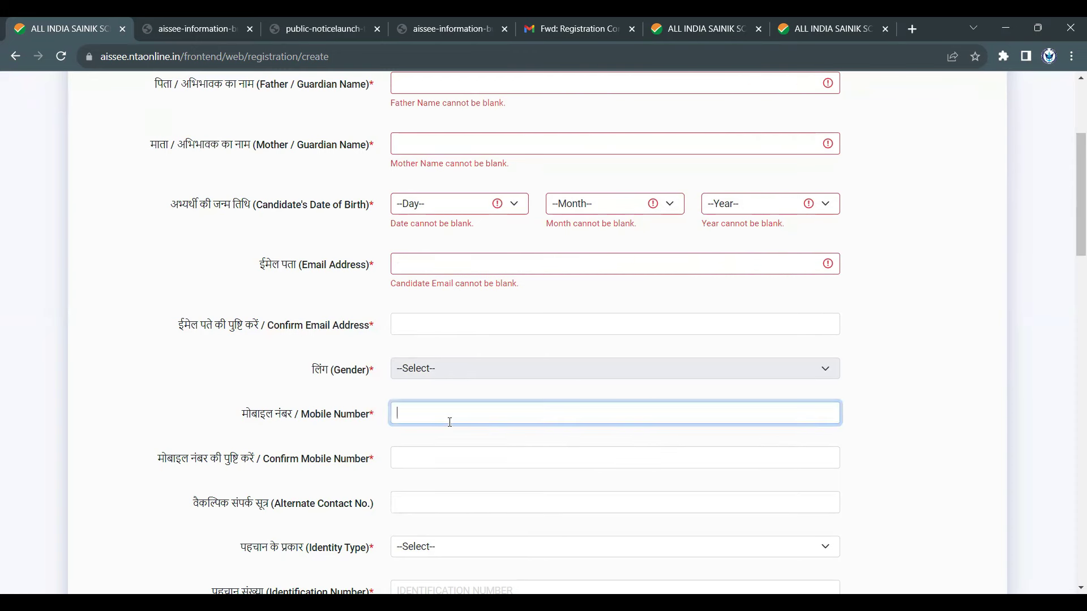
{"action": "scroll", "coordinate": [463, 433], "scroll_direction": "down", "scroll_amount": 2}
{"action": "left_click_drag", "start_coordinate": [302, 273], "coordinate": [370, 274]}
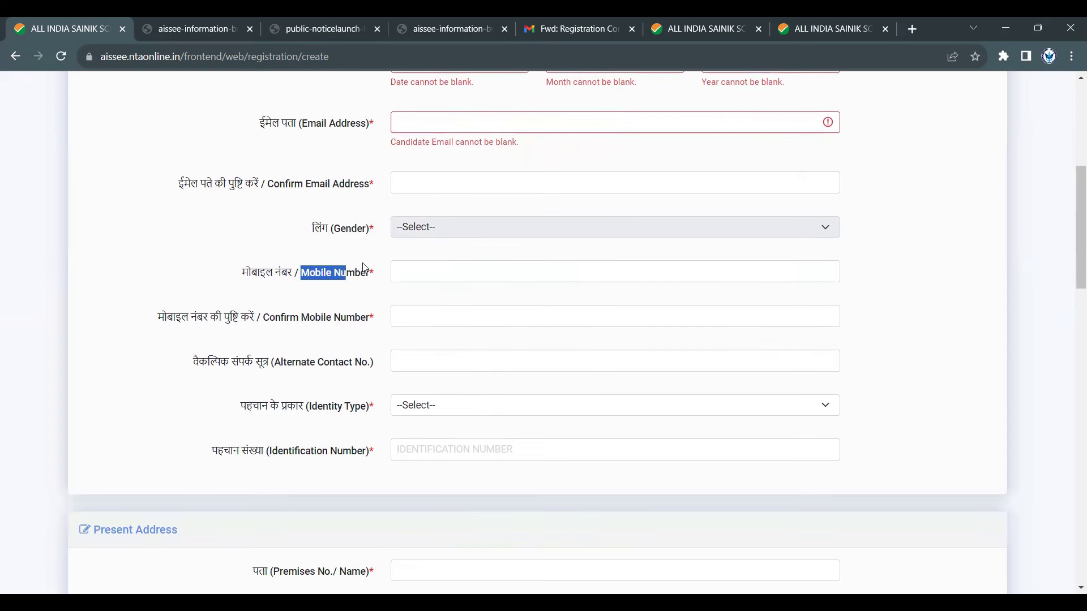
{"action": "left_click_drag", "start_coordinate": [258, 333], "coordinate": [375, 322]}
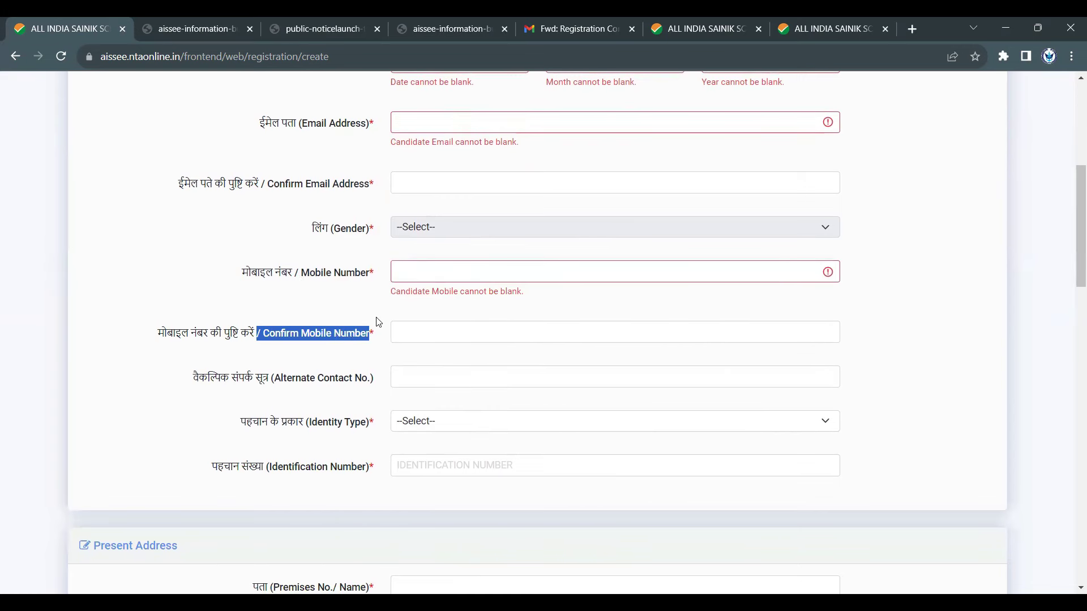
{"action": "scroll", "coordinate": [378, 335], "scroll_direction": "down", "scroll_amount": 2}
{"action": "left_click_drag", "start_coordinate": [275, 236], "coordinate": [375, 242]}
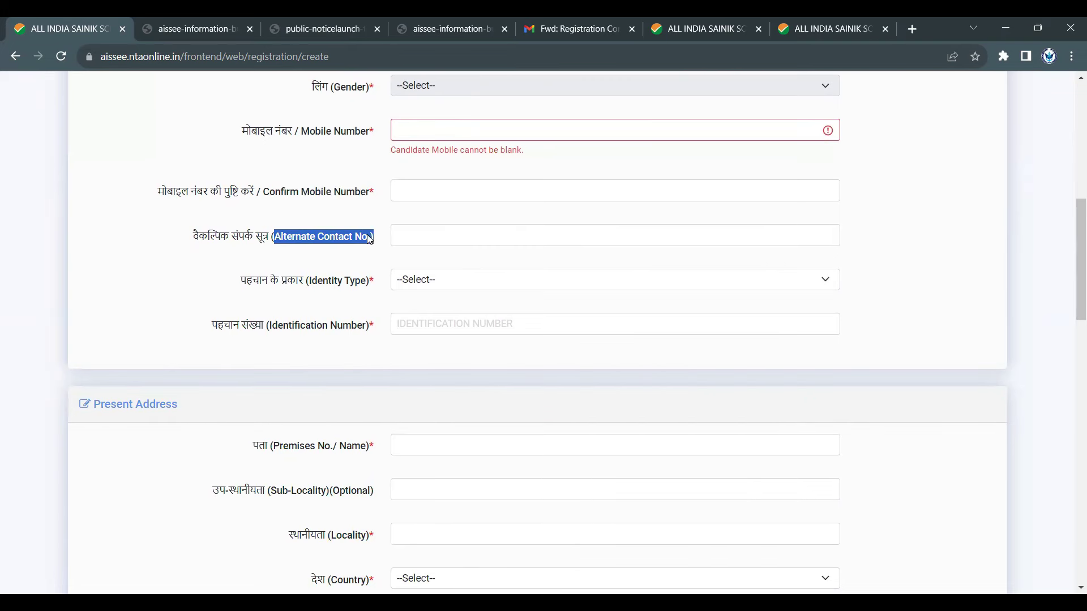
{"action": "left_click", "coordinate": [407, 236]}
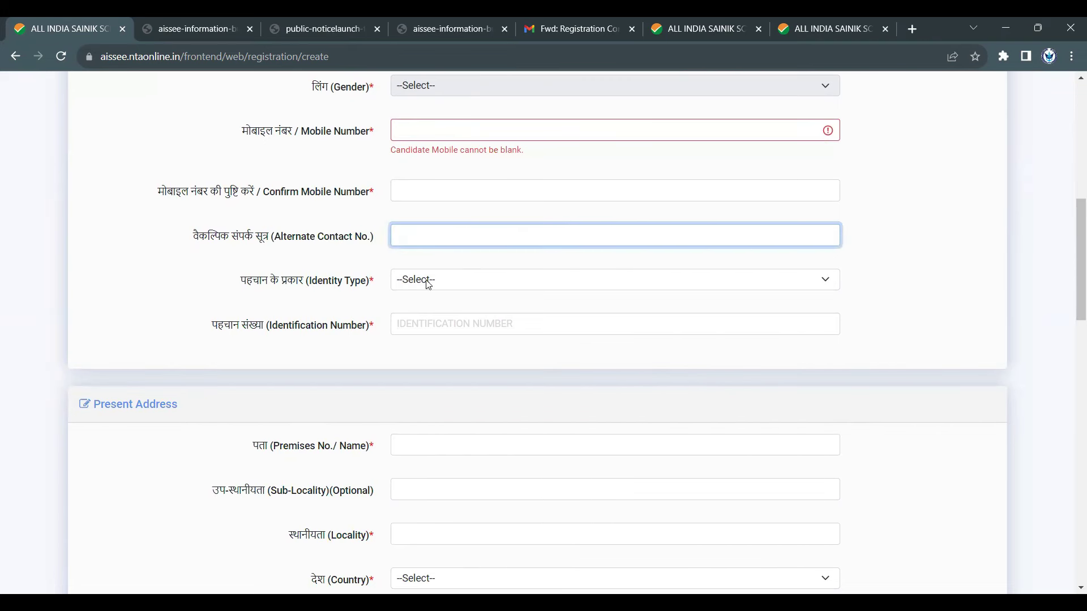
{"action": "scroll", "coordinate": [457, 281], "scroll_direction": "down", "scroll_amount": 1}
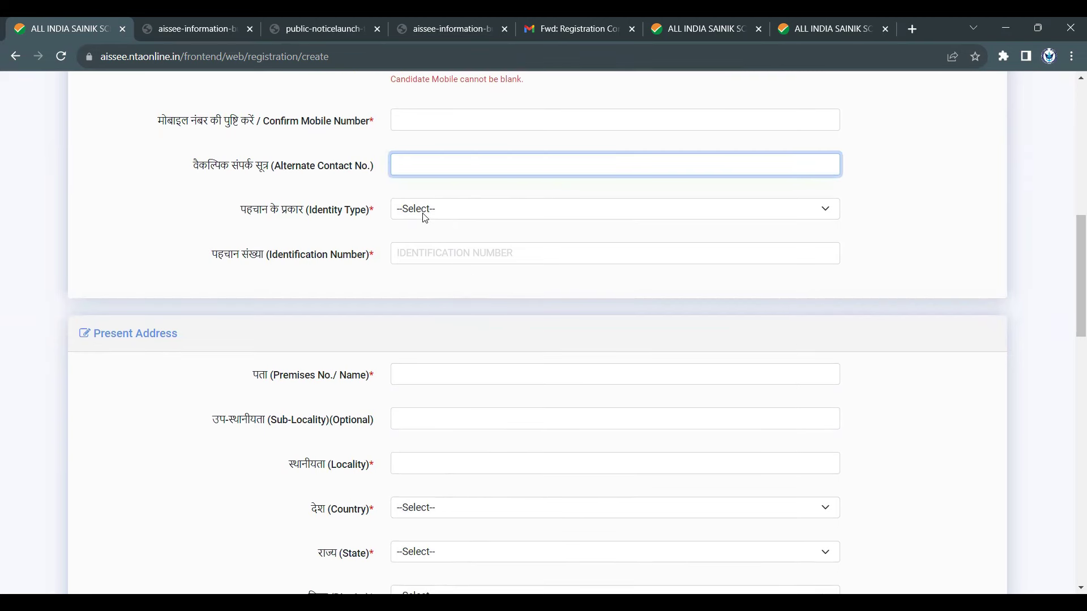
- Choose OTHER Valid GOVT. IDENTITY WITH PHOTOGRAPH as the Identity Type
{"action": "left_click", "coordinate": [424, 216]}
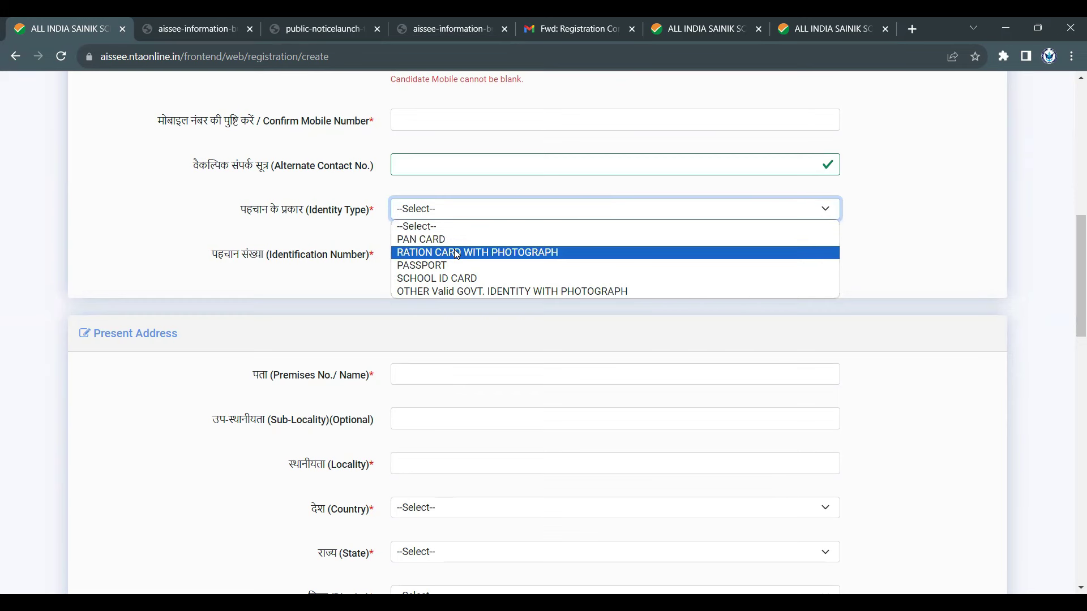
{"action": "left_click", "coordinate": [463, 293]}
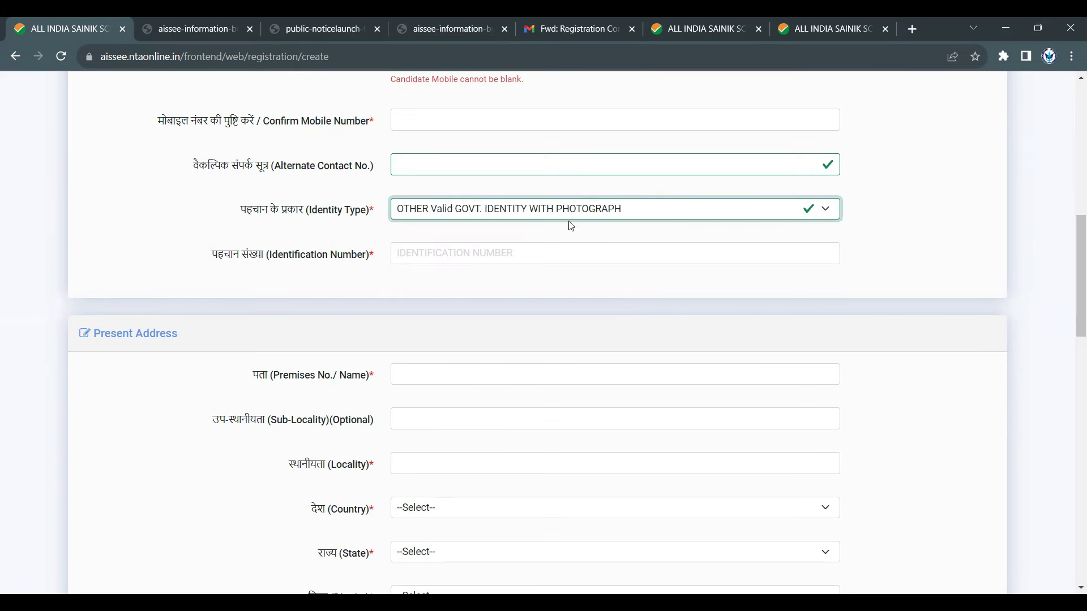
{"action": "left_click", "coordinate": [451, 256]}
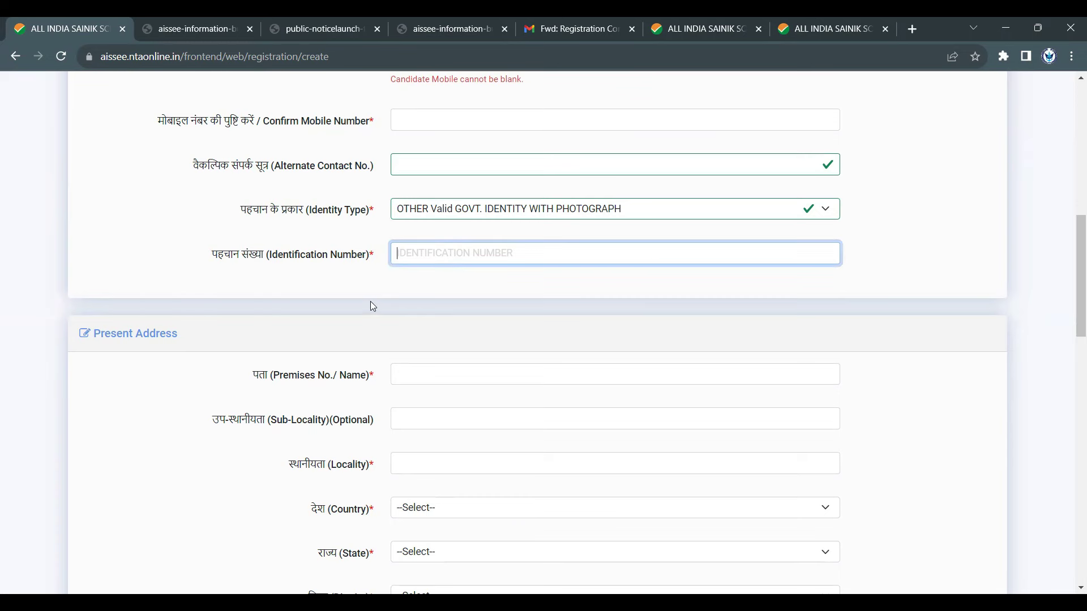
{"action": "scroll", "coordinate": [371, 306], "scroll_direction": "up", "scroll_amount": 2}
{"action": "left_click", "coordinate": [491, 349]}
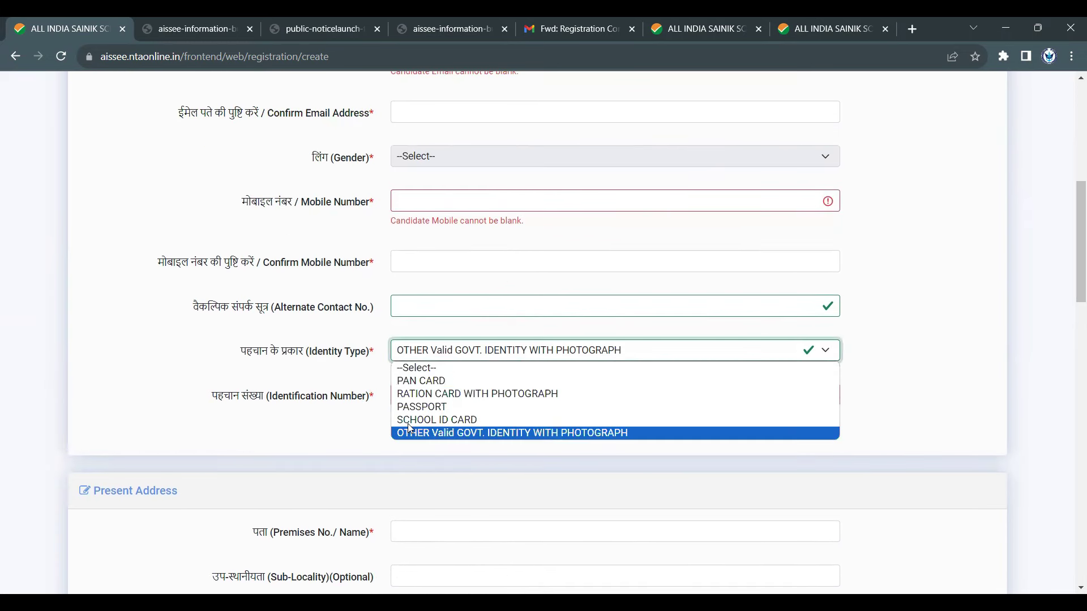
{"action": "left_click", "coordinate": [889, 410]}
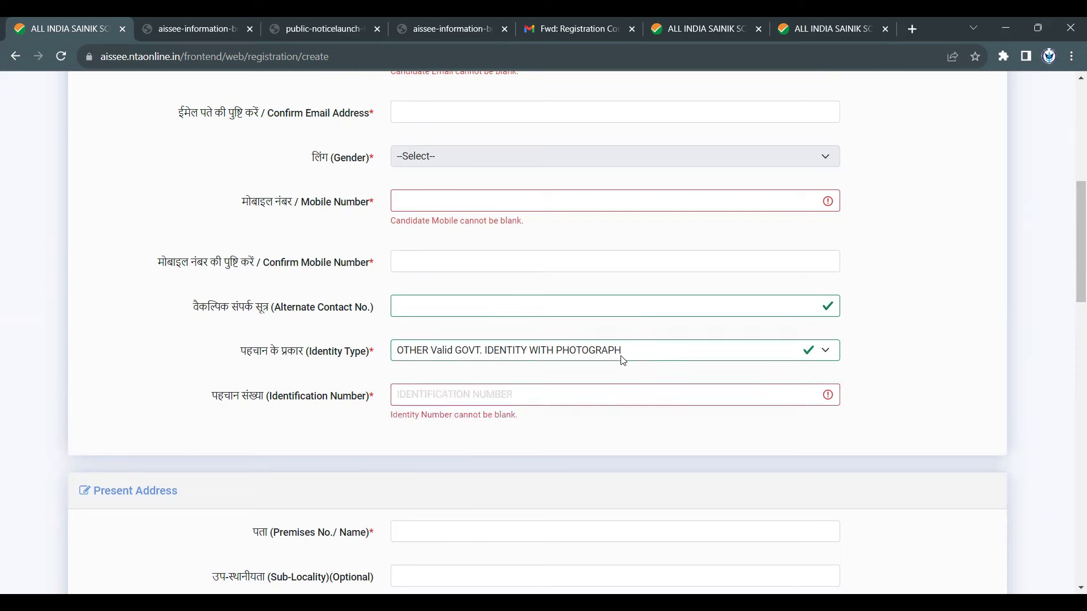
{"action": "scroll", "coordinate": [604, 394], "scroll_direction": "down", "scroll_amount": 2}
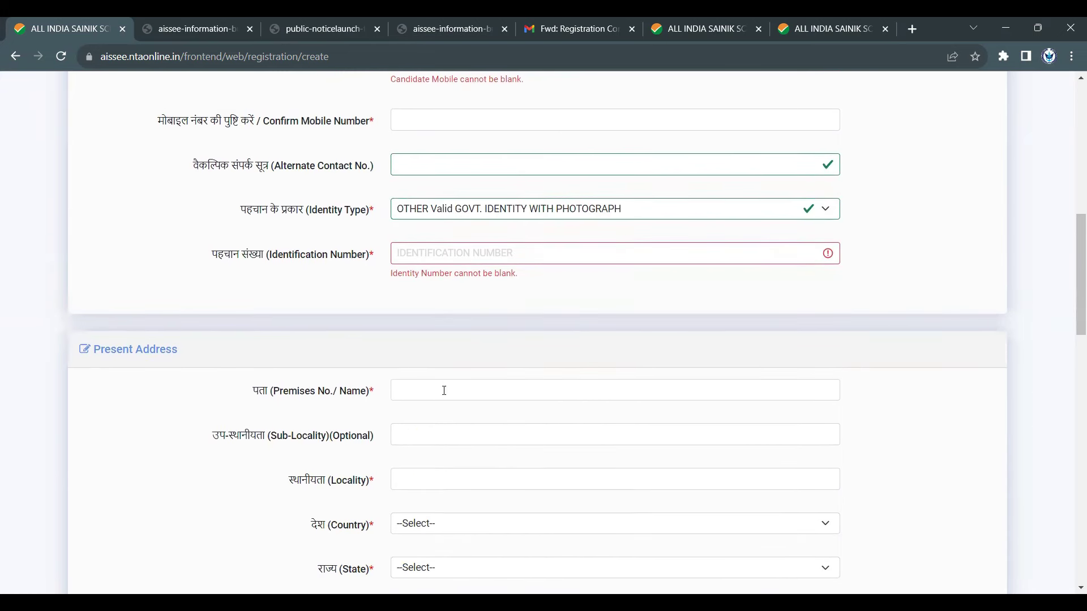
{"action": "left_click", "coordinate": [444, 386]}
{"action": "scroll", "coordinate": [444, 385], "scroll_direction": "down", "scroll_amount": 3}
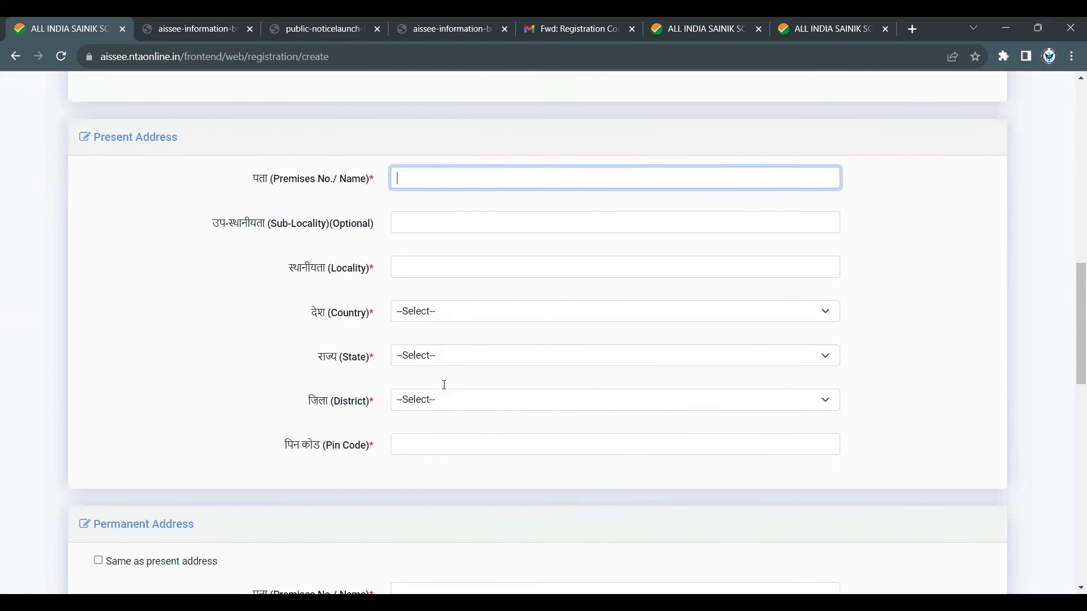
{"action": "left_click_drag", "start_coordinate": [260, 180], "coordinate": [392, 181]}
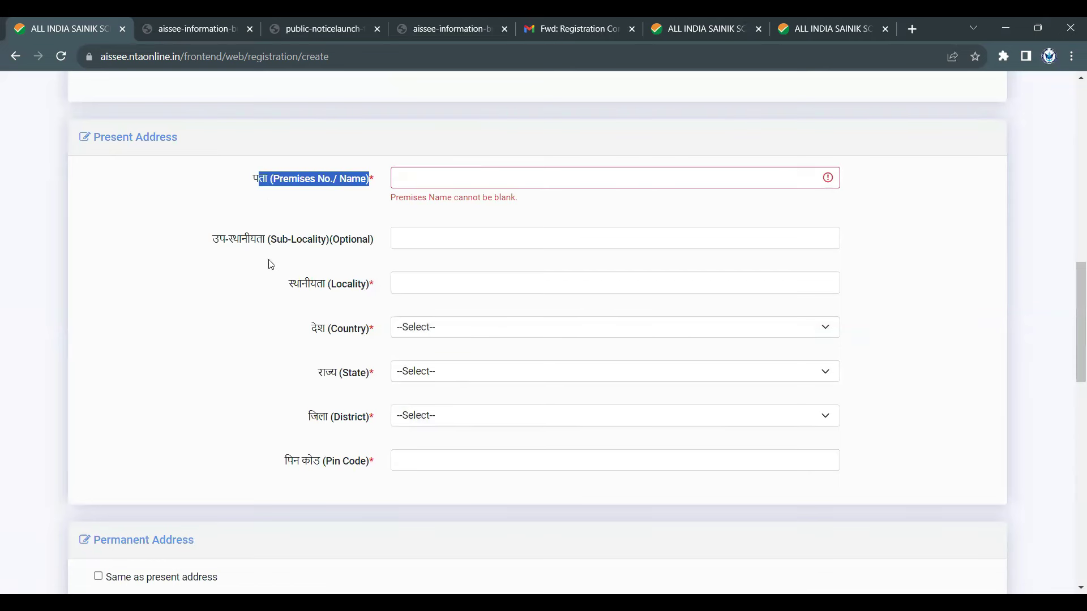
{"action": "left_click", "coordinate": [166, 274]}
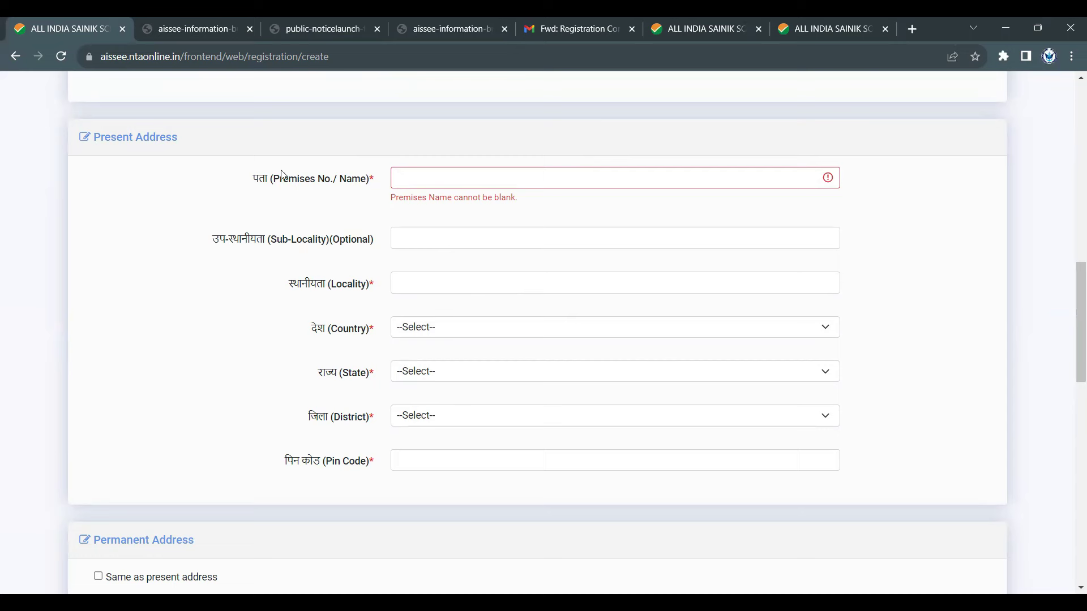
{"action": "left_click_drag", "start_coordinate": [249, 170], "coordinate": [736, 487]}
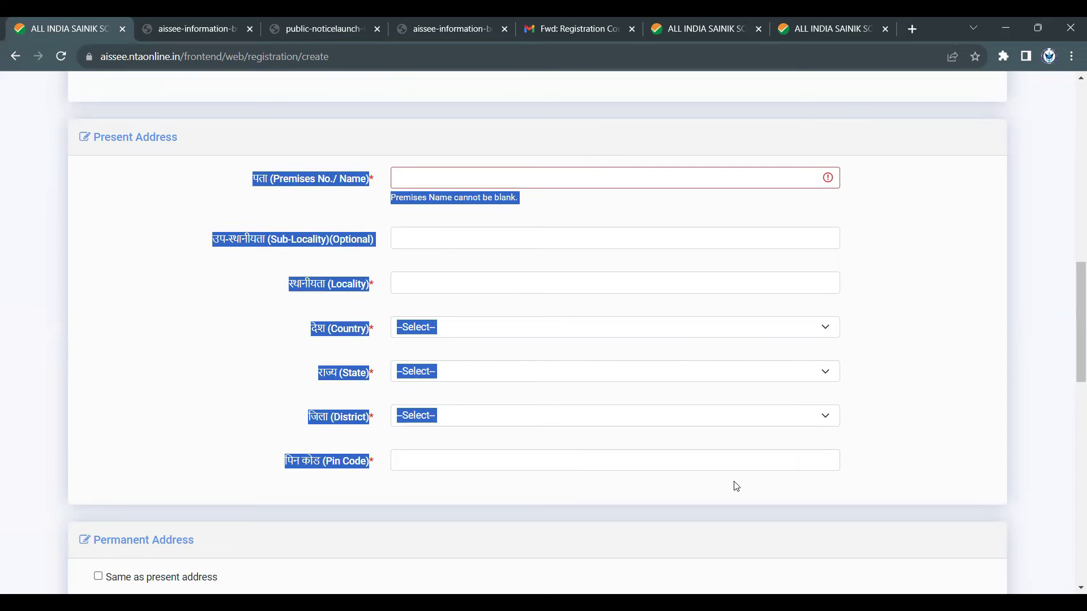
{"action": "left_click", "coordinate": [944, 335]}
{"action": "scroll", "coordinate": [948, 340], "scroll_direction": "down", "scroll_amount": 4}
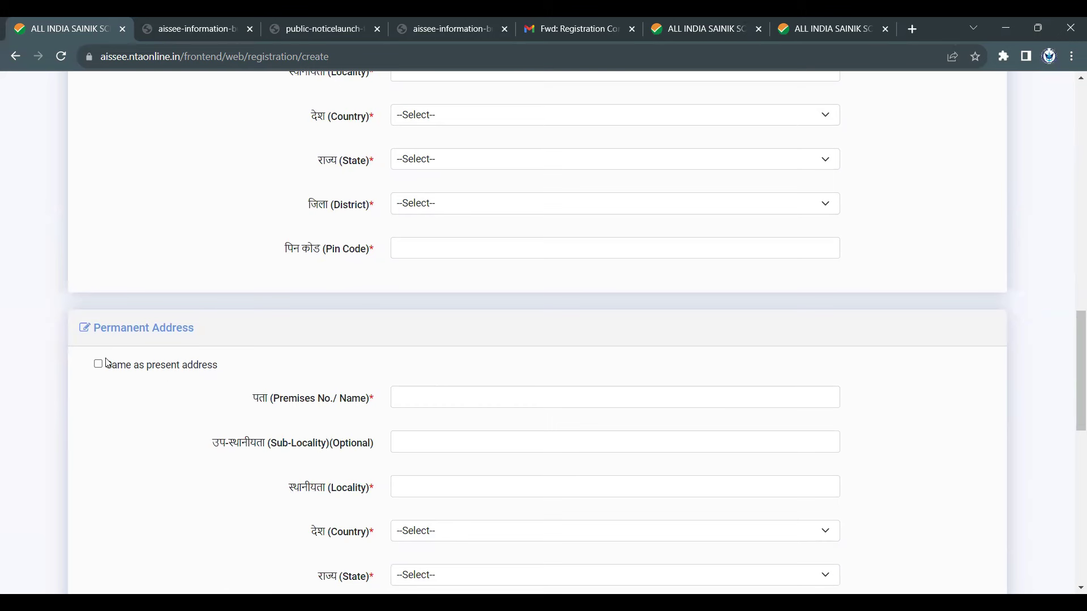
{"action": "left_click_drag", "start_coordinate": [101, 373], "coordinate": [237, 381]}
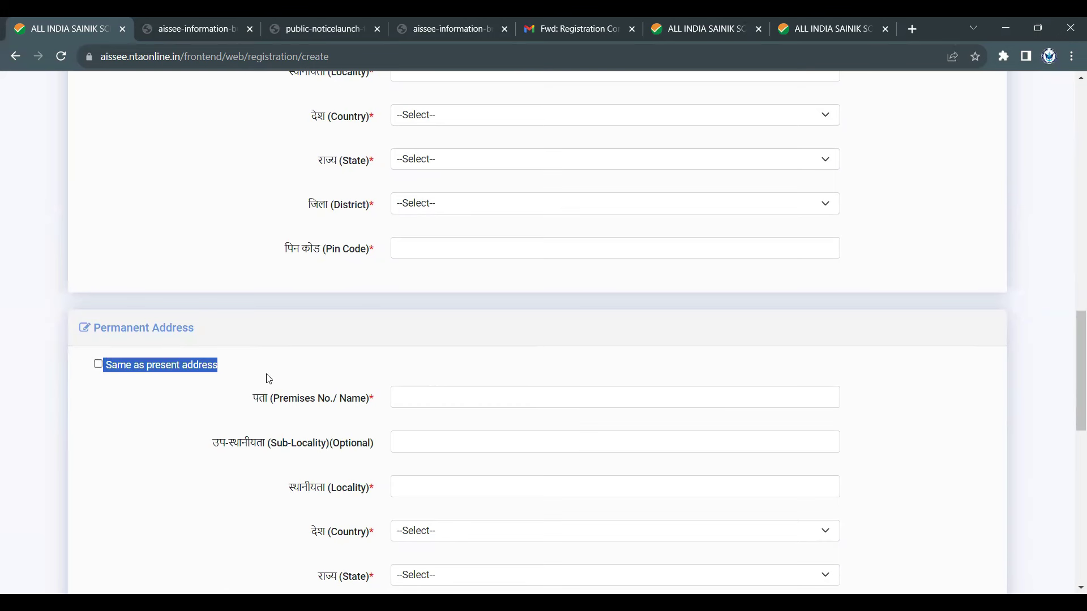
{"action": "scroll", "coordinate": [269, 380], "scroll_direction": "down", "scroll_amount": 4}
{"action": "scroll", "coordinate": [635, 436], "scroll_direction": "down", "scroll_amount": 4}
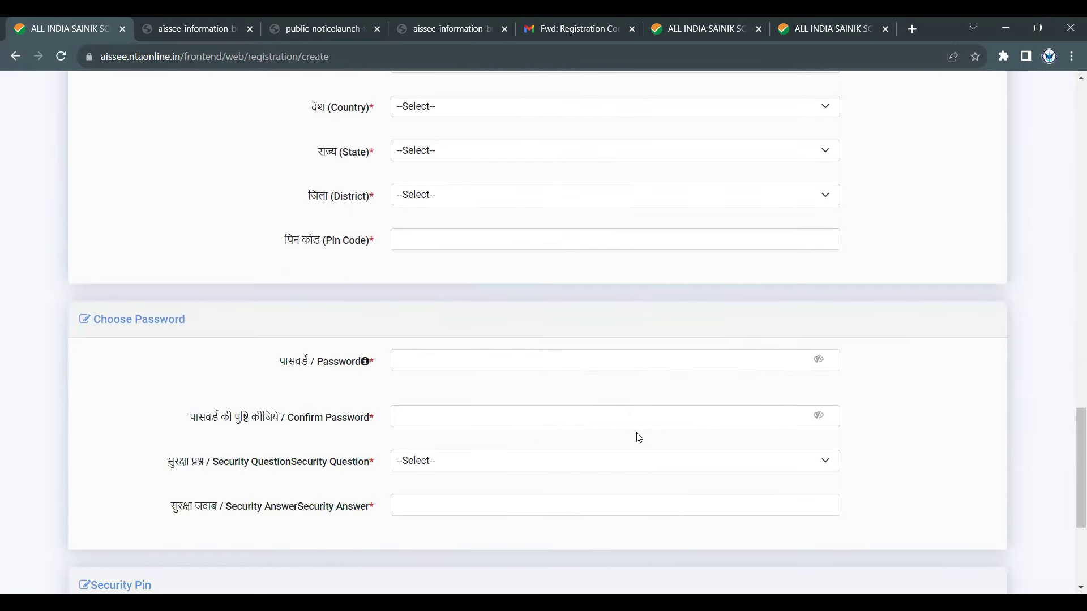
- Move between the Password and Confirm Password fields without entering anything
{"action": "left_click", "coordinate": [435, 361]}
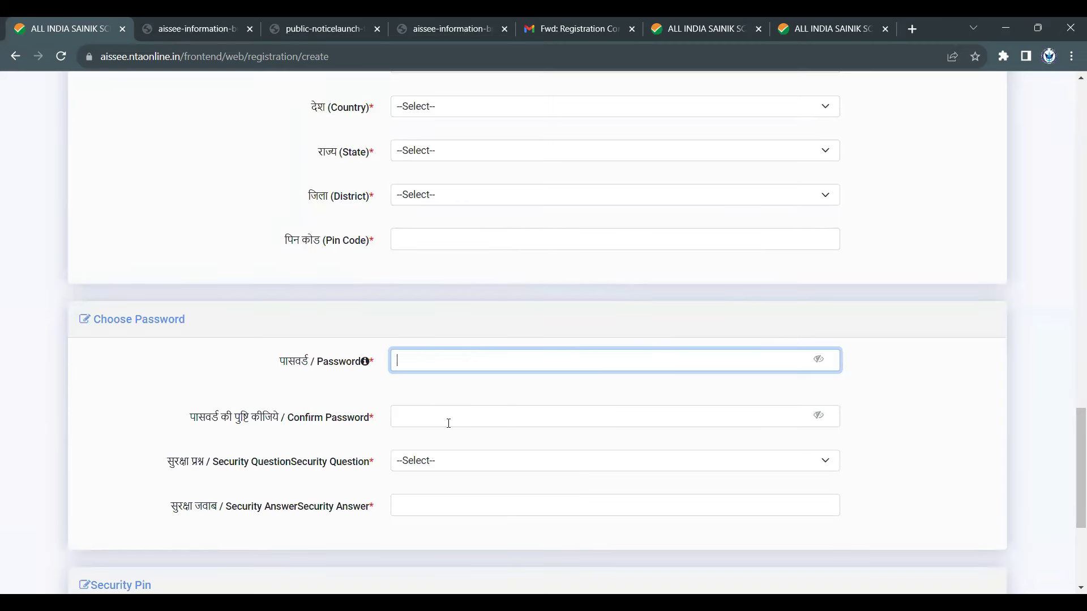
{"action": "left_click", "coordinate": [447, 418]}
{"action": "mouse_move", "coordinate": [497, 356]}
{"action": "left_click", "coordinate": [422, 368]}
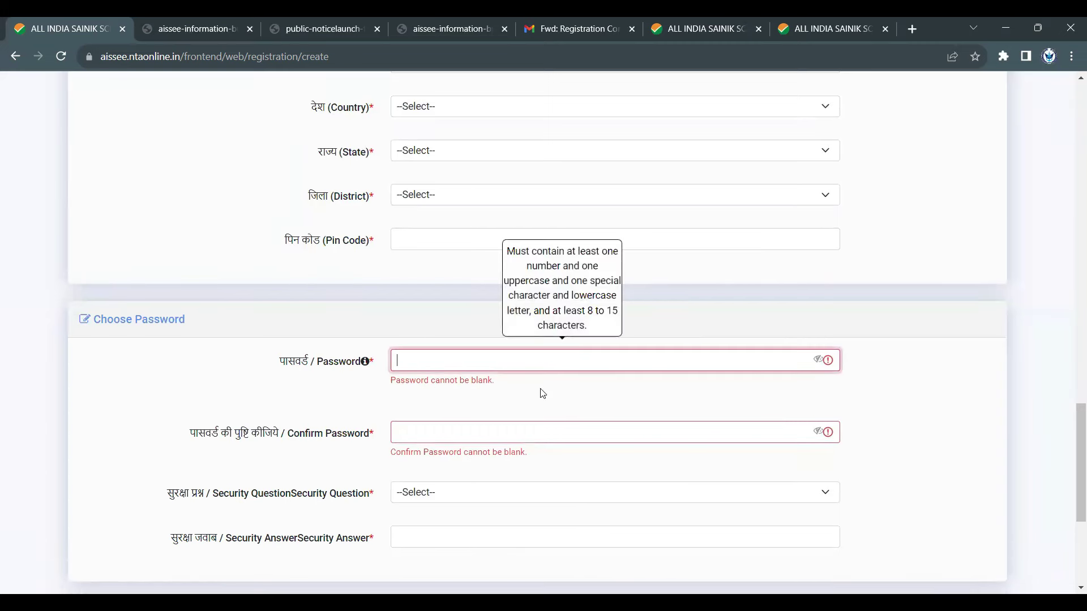
{"action": "left_click", "coordinate": [524, 433]}
{"action": "scroll", "coordinate": [510, 419], "scroll_direction": "down", "scroll_amount": 2}
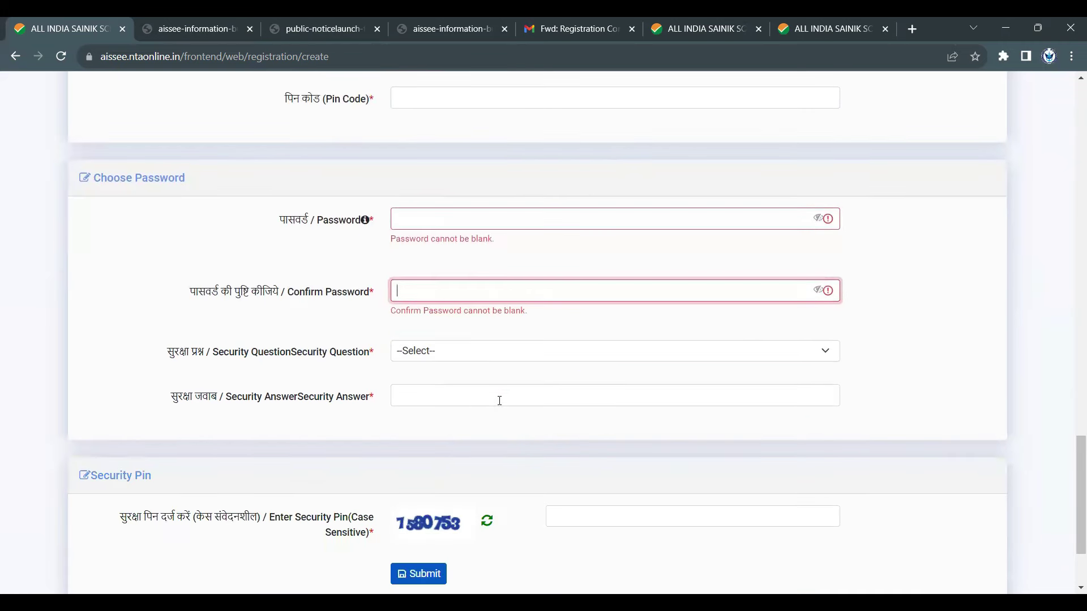
- Open the Security Question list and close it without choosing a question
{"action": "left_click", "coordinate": [503, 357]}
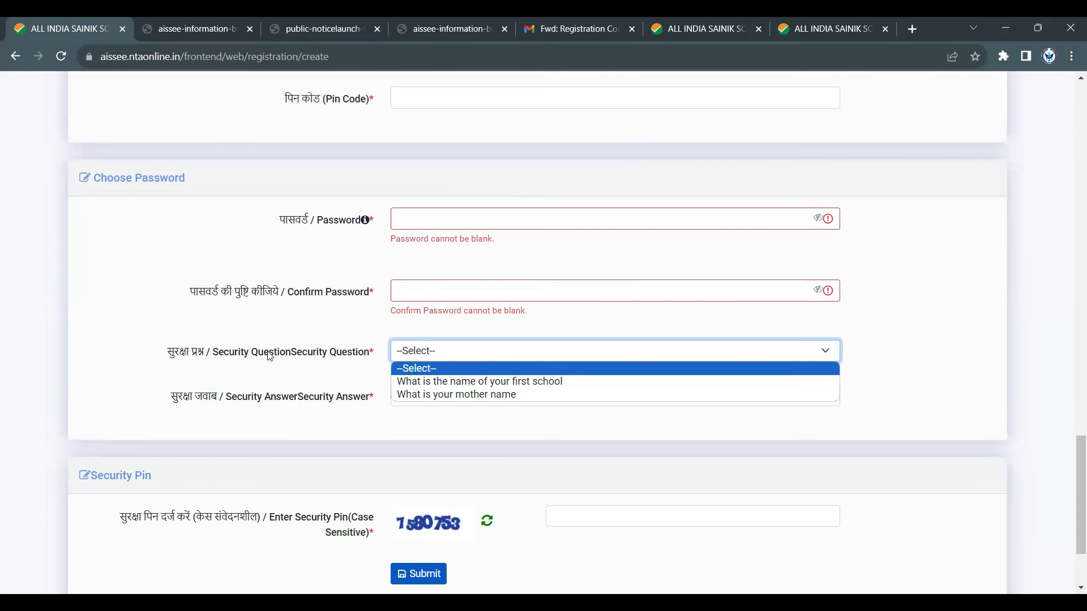
{"action": "left_click_drag", "start_coordinate": [212, 358], "coordinate": [370, 354]}
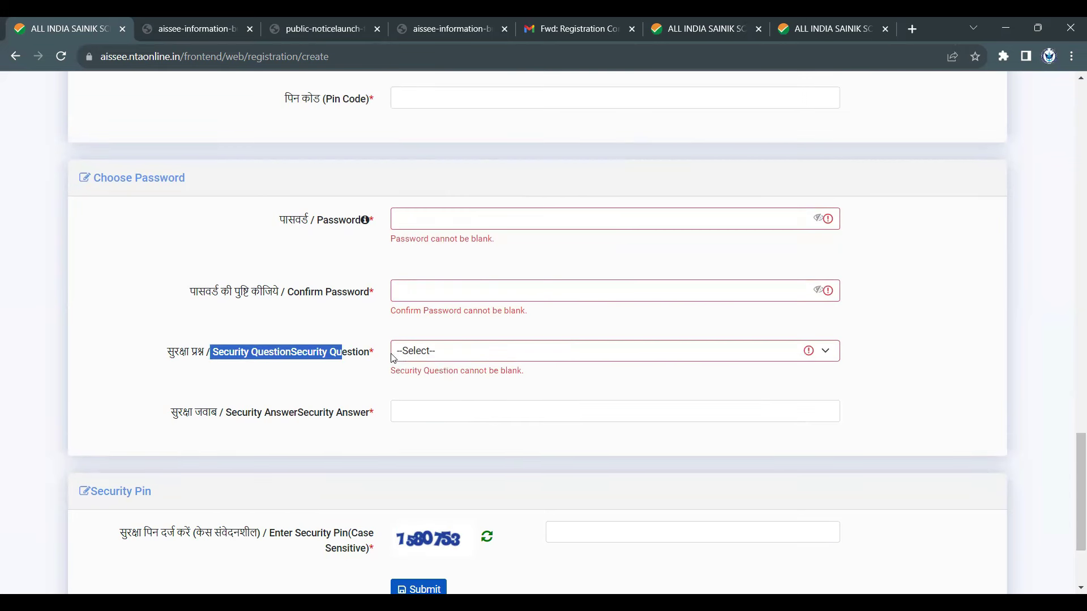
{"action": "left_click", "coordinate": [449, 359]}
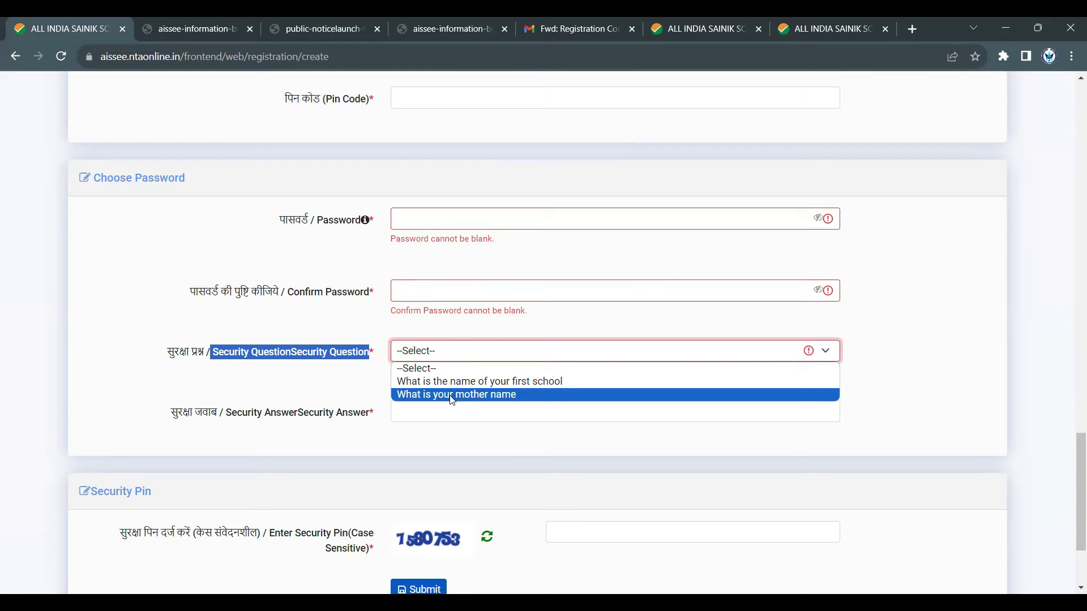
{"action": "left_click", "coordinate": [357, 412]}
{"action": "scroll", "coordinate": [402, 272], "scroll_direction": "down", "scroll_amount": 3}
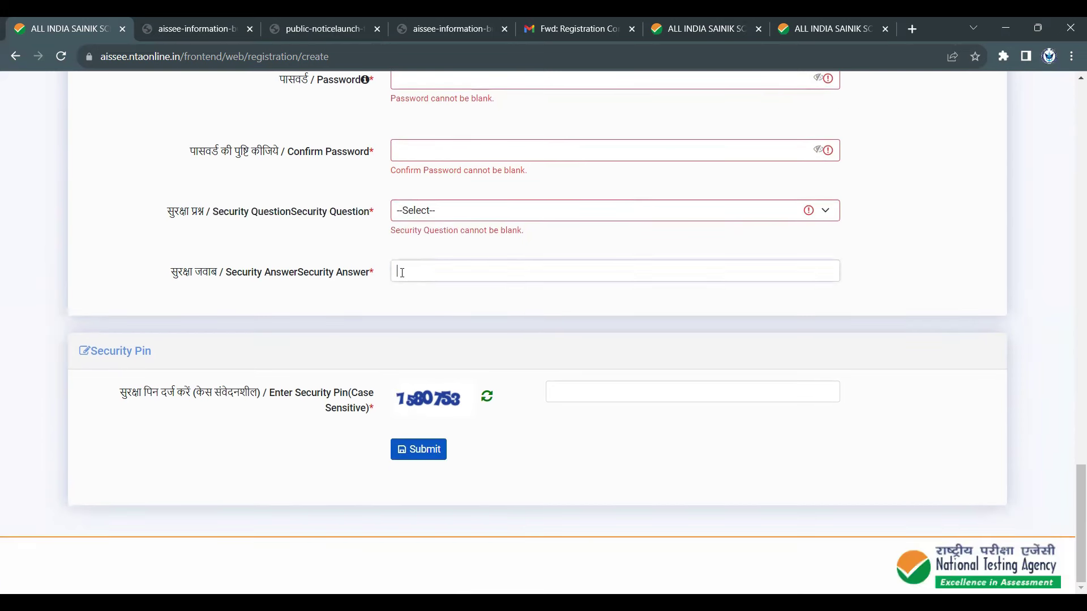
- Skip the Security Answer and refresh the Security Pin captcha image
{"action": "left_click", "coordinate": [402, 273]}
{"action": "left_click", "coordinate": [387, 399]}
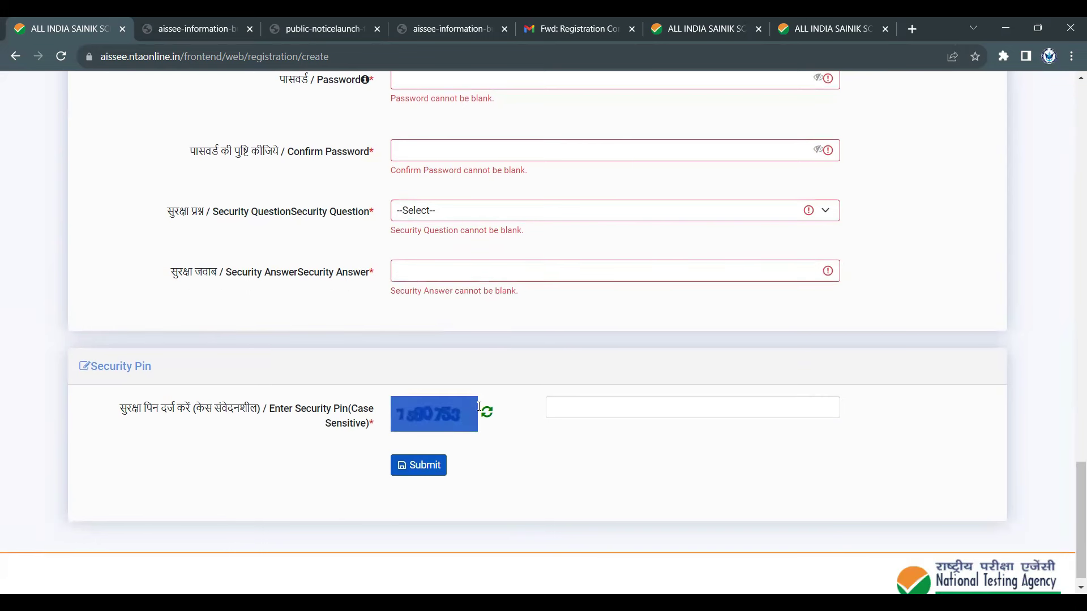
{"action": "left_click", "coordinate": [660, 412]}
{"action": "left_click_drag", "start_coordinate": [388, 420], "coordinate": [475, 420]}
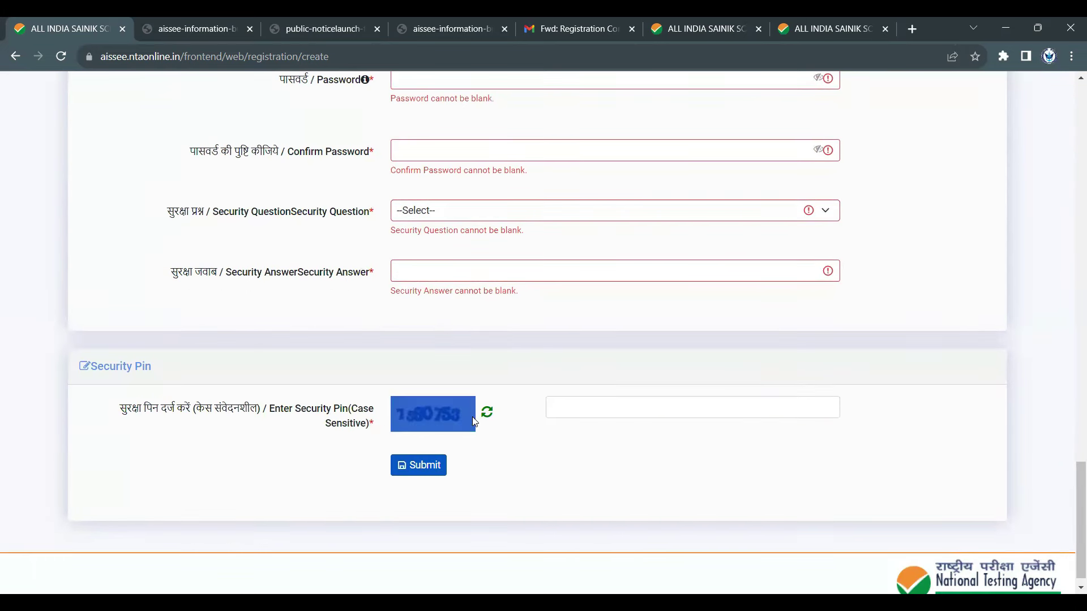
{"action": "left_click", "coordinate": [573, 456]}
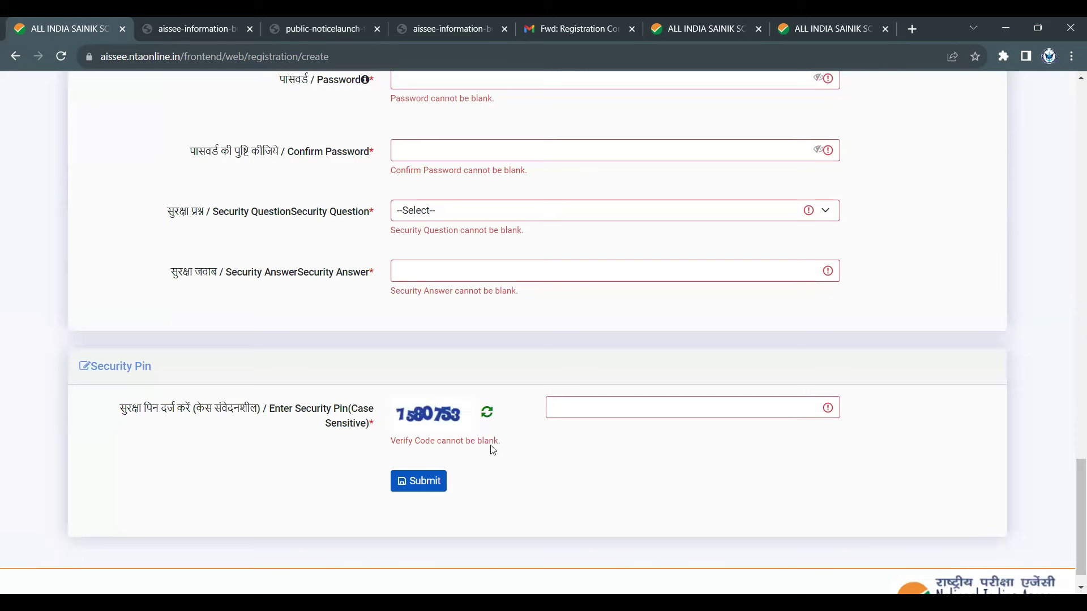
{"action": "left_click", "coordinate": [487, 416]}
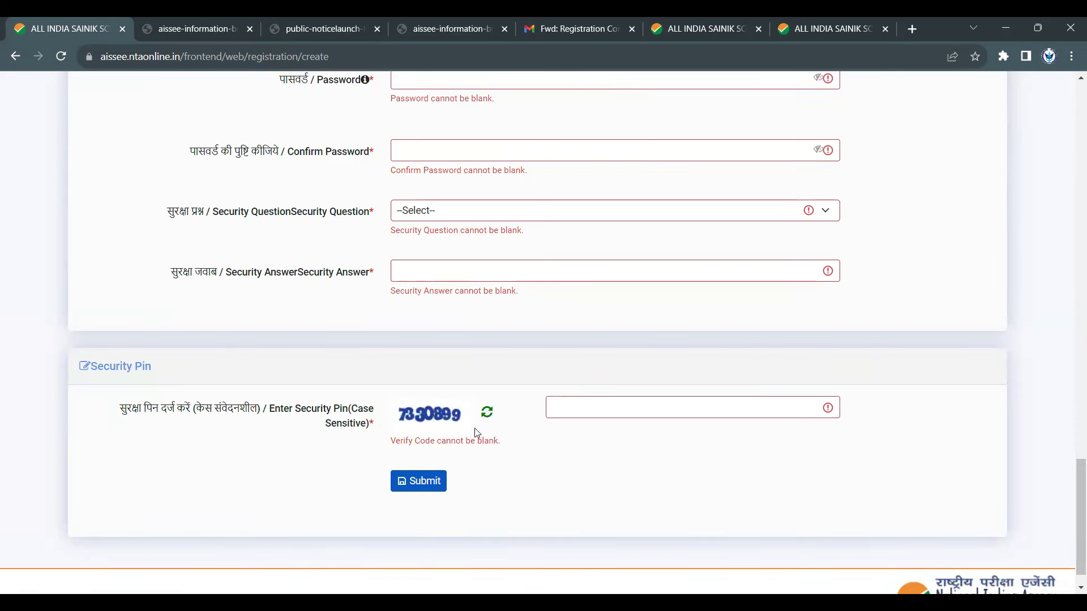
{"action": "left_click", "coordinate": [595, 403]}
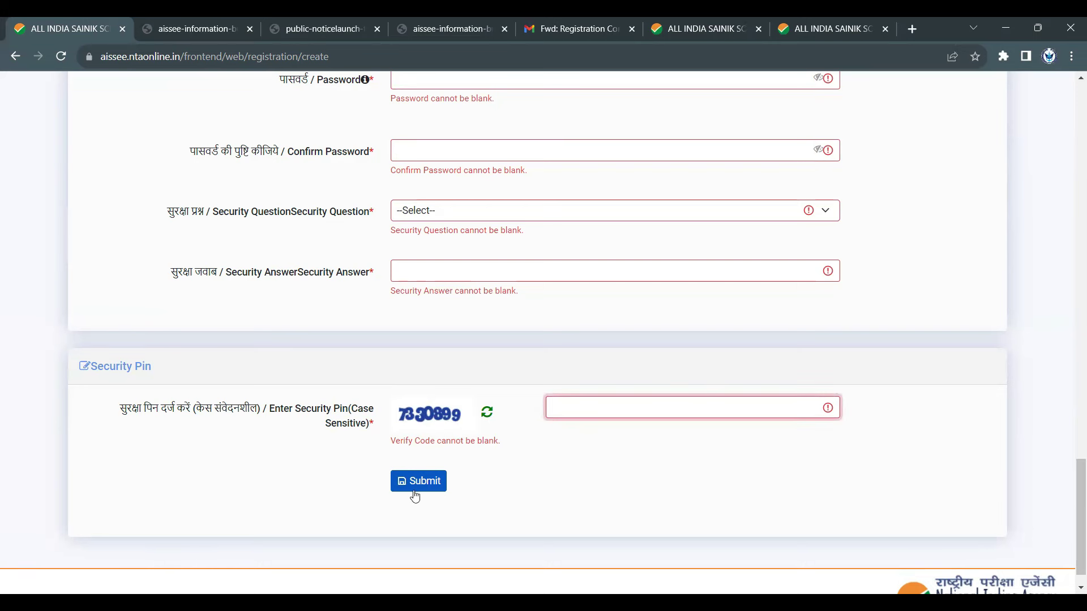
- Review the form, then open the forwarded AISSEE Registration Confirmation email in Gmail
{"action": "scroll", "coordinate": [631, 487], "scroll_direction": "up", "scroll_amount": 7}
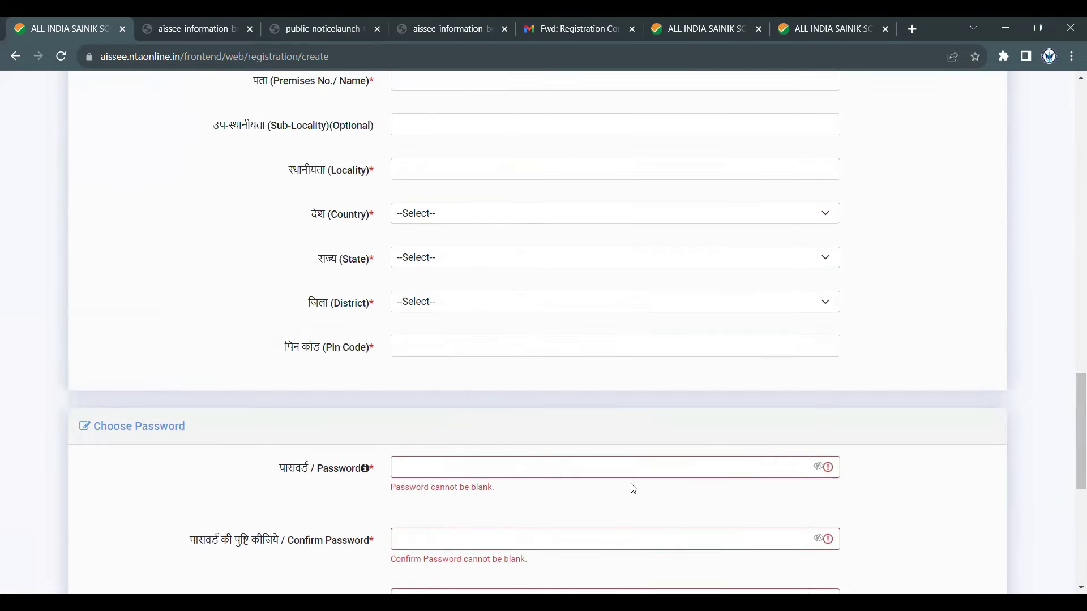
{"action": "scroll", "coordinate": [633, 489], "scroll_direction": "up", "scroll_amount": 20}
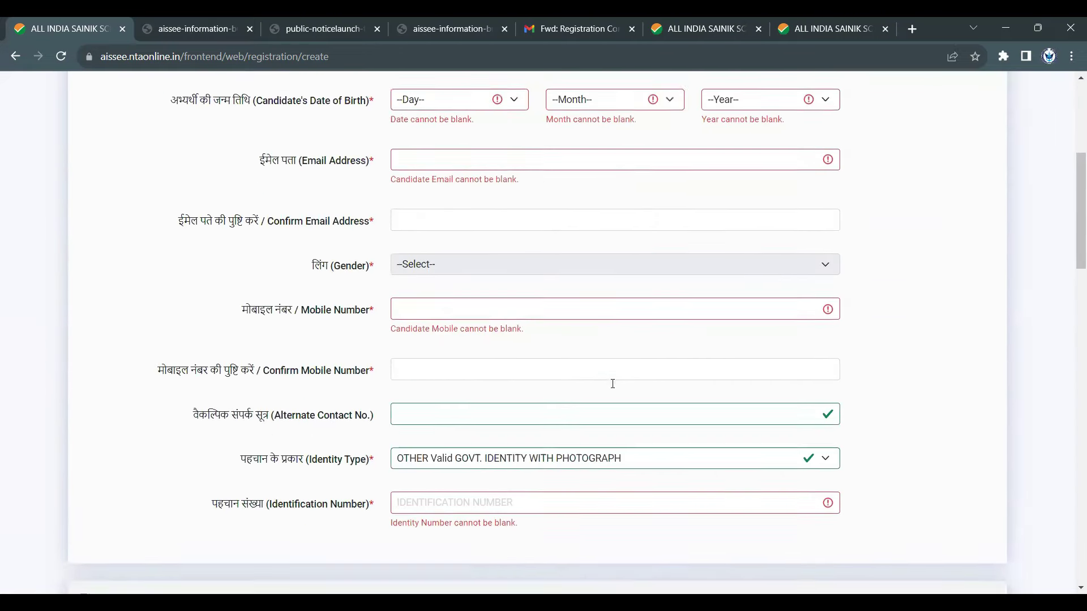
{"action": "scroll", "coordinate": [614, 384], "scroll_direction": "up", "scroll_amount": 6}
{"action": "scroll", "coordinate": [600, 291], "scroll_direction": "down", "scroll_amount": 6}
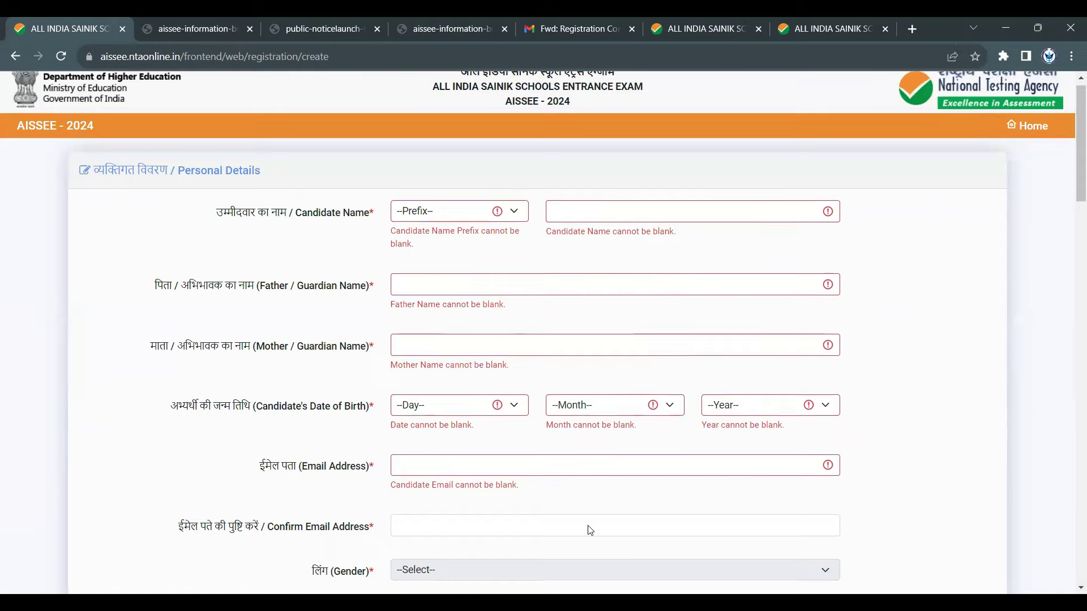
{"action": "scroll", "coordinate": [440, 325], "scroll_direction": "up", "scroll_amount": 5}
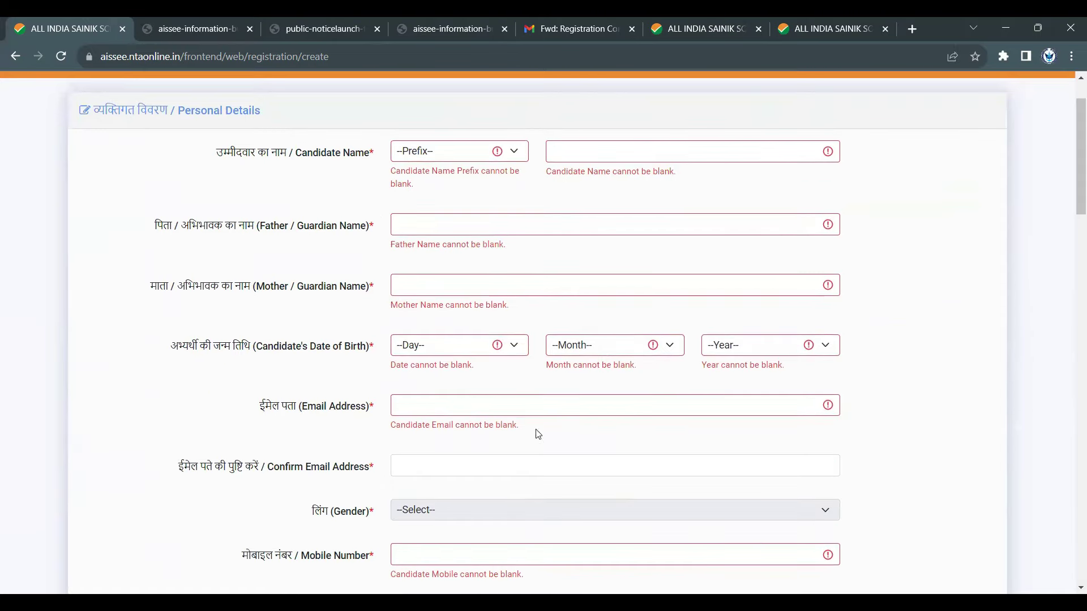
{"action": "scroll", "coordinate": [543, 487], "scroll_direction": "down", "scroll_amount": 10}
{"action": "scroll", "coordinate": [549, 497], "scroll_direction": "down", "scroll_amount": 19}
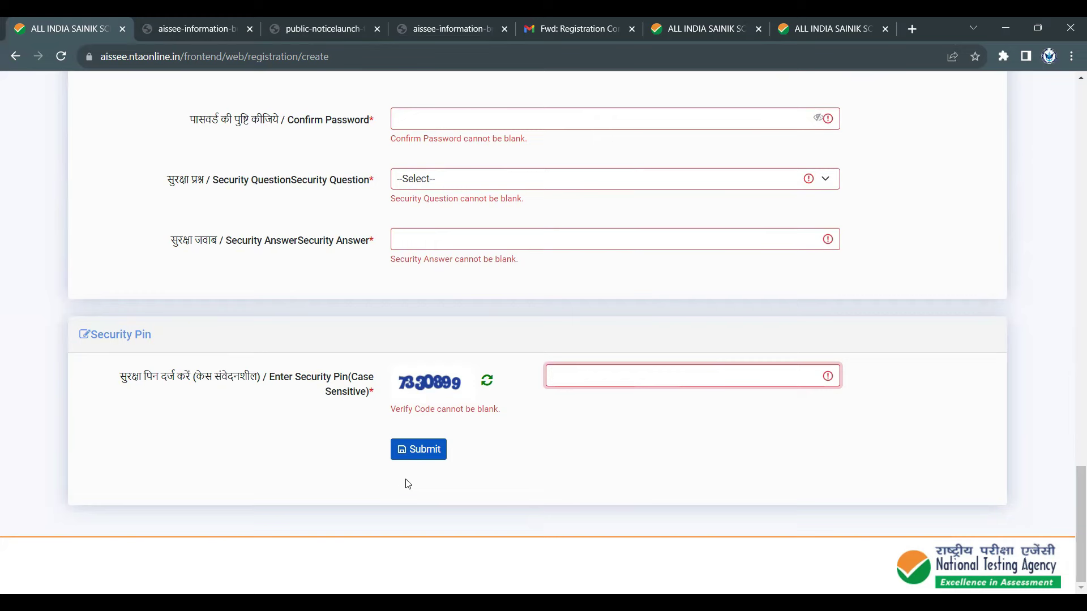
{"action": "left_click", "coordinate": [589, 24]}
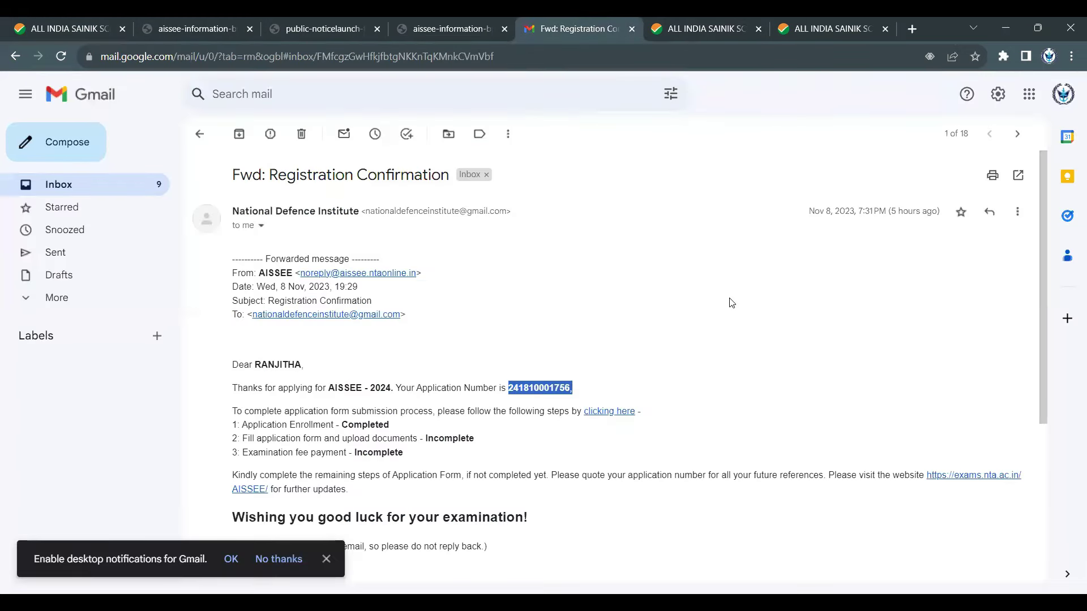
- Scroll the Fwd: Registration Confirmation email and select the application number
{"action": "scroll", "coordinate": [728, 303], "scroll_direction": "down", "scroll_amount": 3}
{"action": "scroll", "coordinate": [728, 303], "scroll_direction": "down", "scroll_amount": 1}
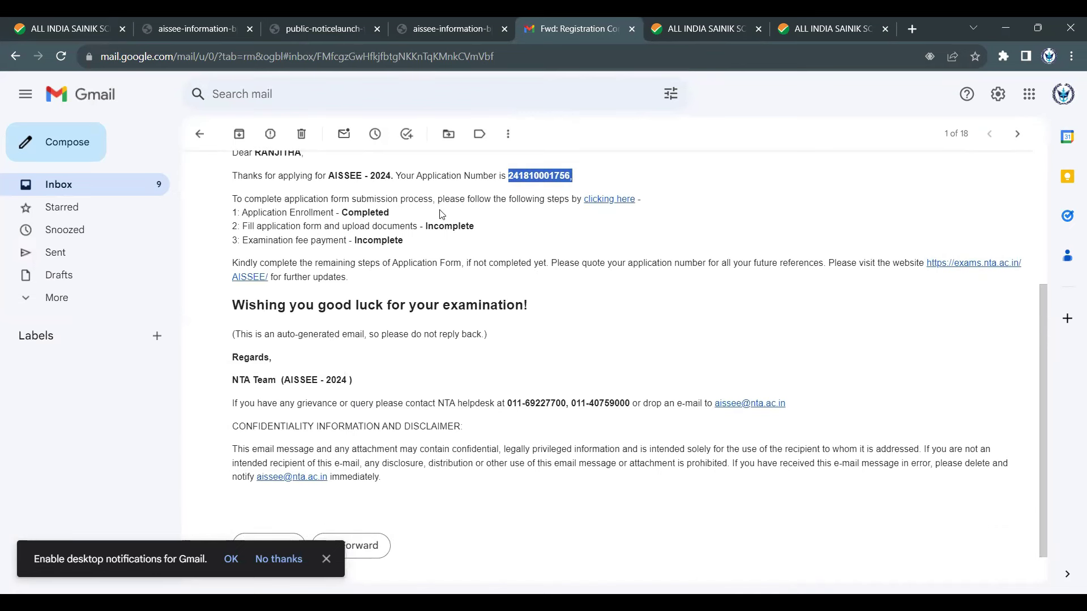
{"action": "left_click_drag", "start_coordinate": [300, 177], "coordinate": [588, 176]}
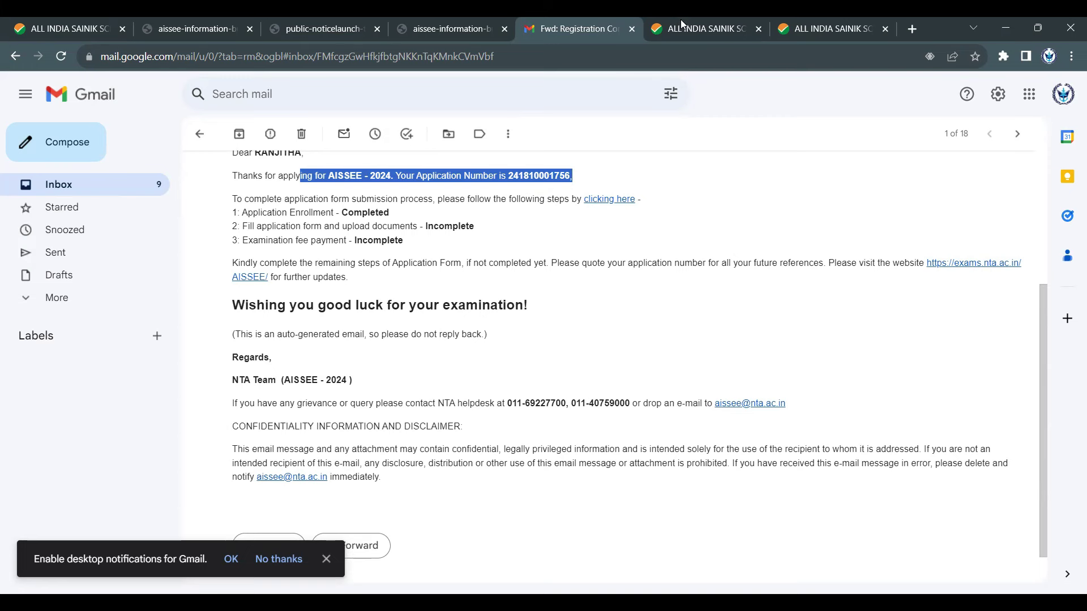
- Look over the AISSEE dashboard and document upload tabs, then go back twice to the candidate login page
{"action": "mouse_move", "coordinate": [681, 21]}
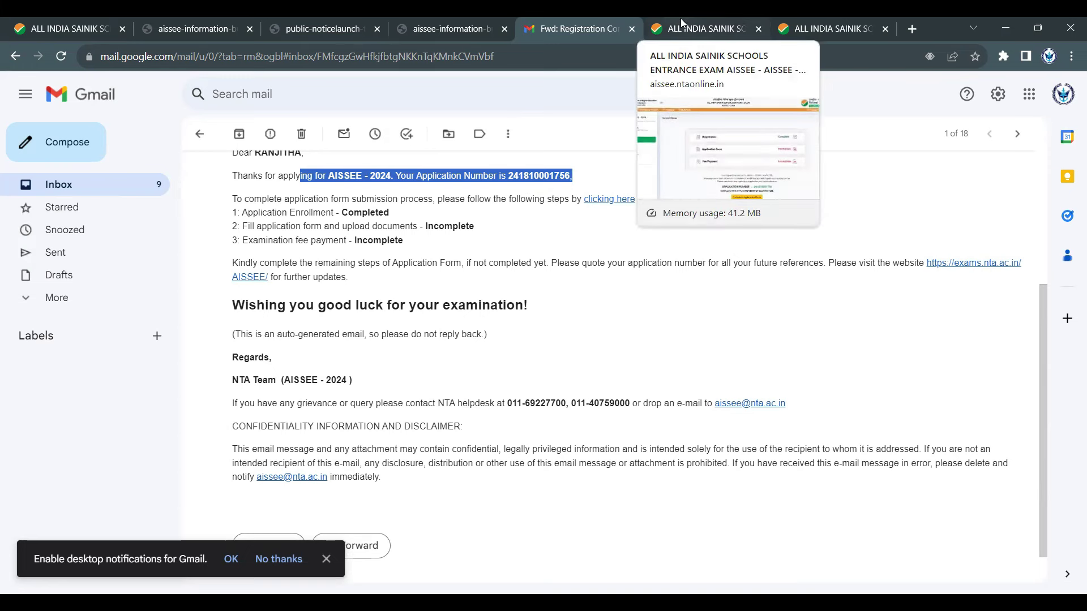
{"action": "left_click", "coordinate": [710, 17]}
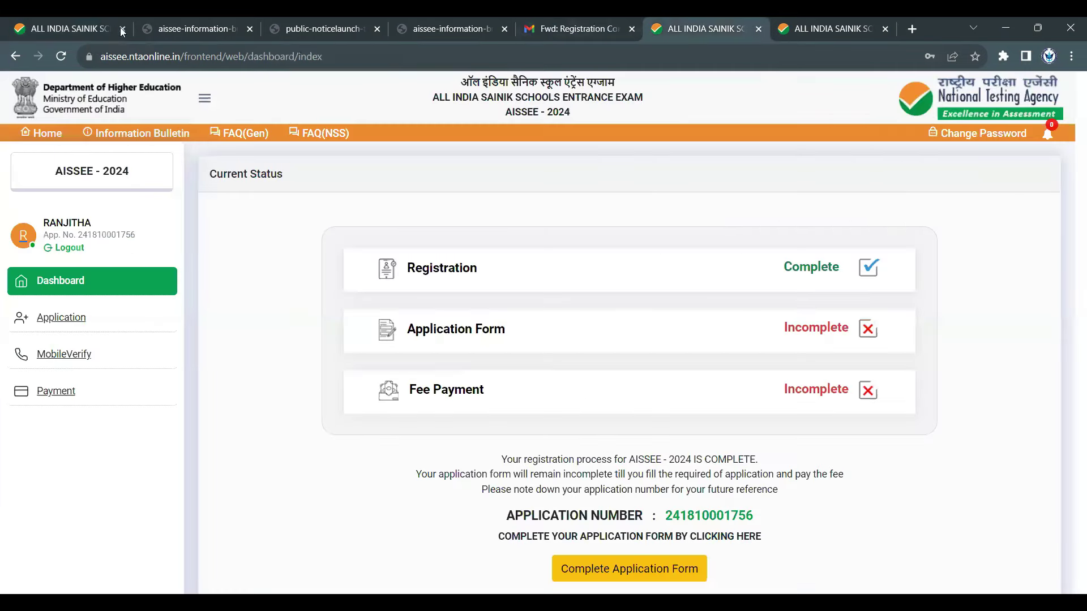
{"action": "left_click", "coordinate": [828, 17]}
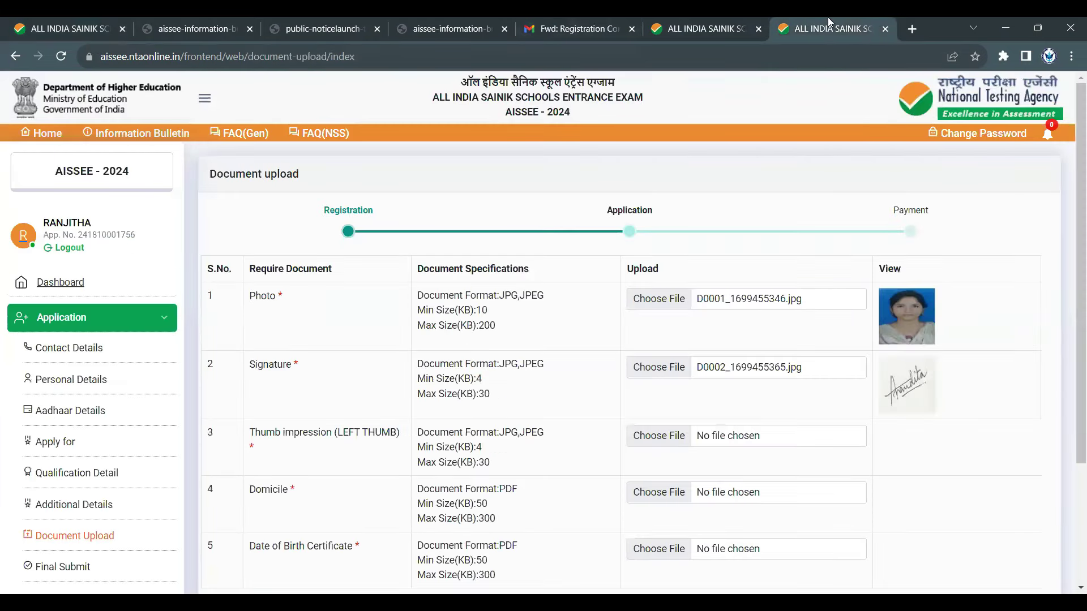
{"action": "left_click", "coordinate": [48, 26]}
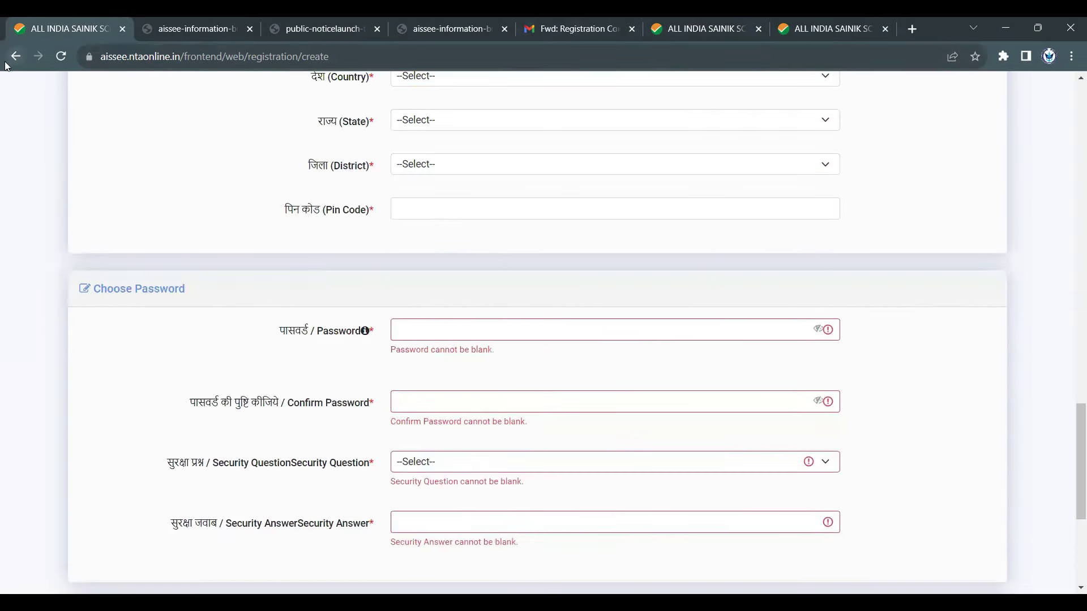
{"action": "left_click", "coordinate": [16, 56]}
{"action": "left_click", "coordinate": [15, 56]}
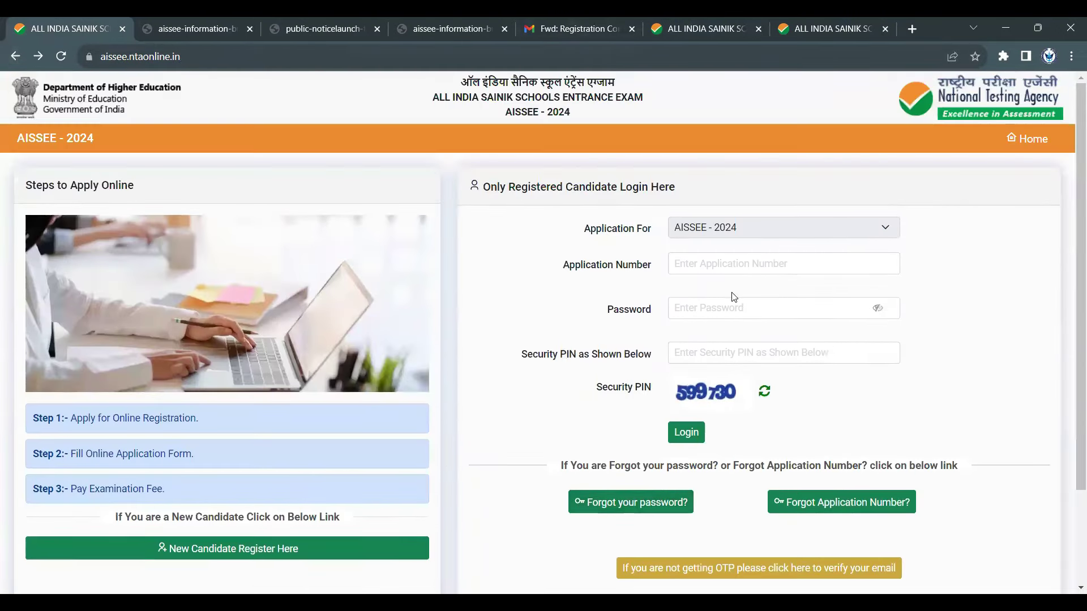
- Pass over the empty Application Number, Password and security PIN fields, then view the logged-in dashboard
{"action": "left_click", "coordinate": [708, 258]}
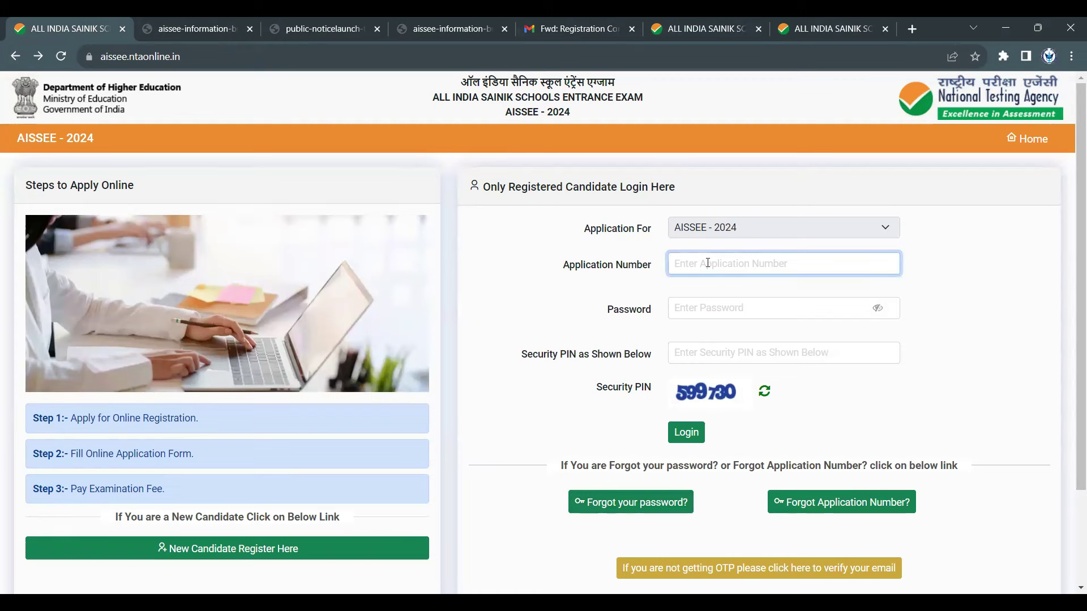
{"action": "left_click", "coordinate": [706, 309]}
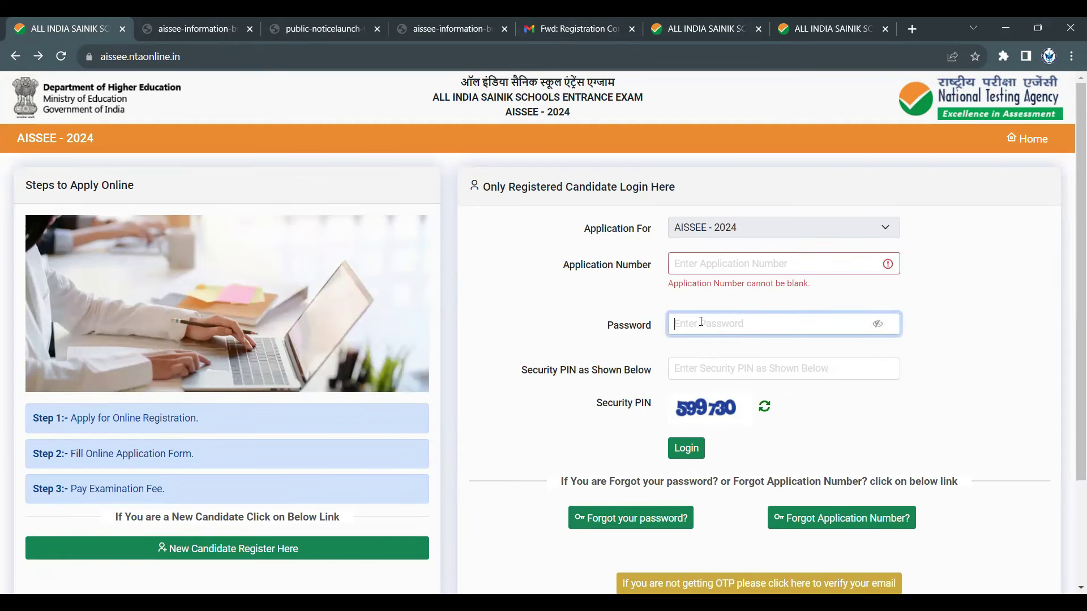
{"action": "left_click", "coordinate": [706, 373]}
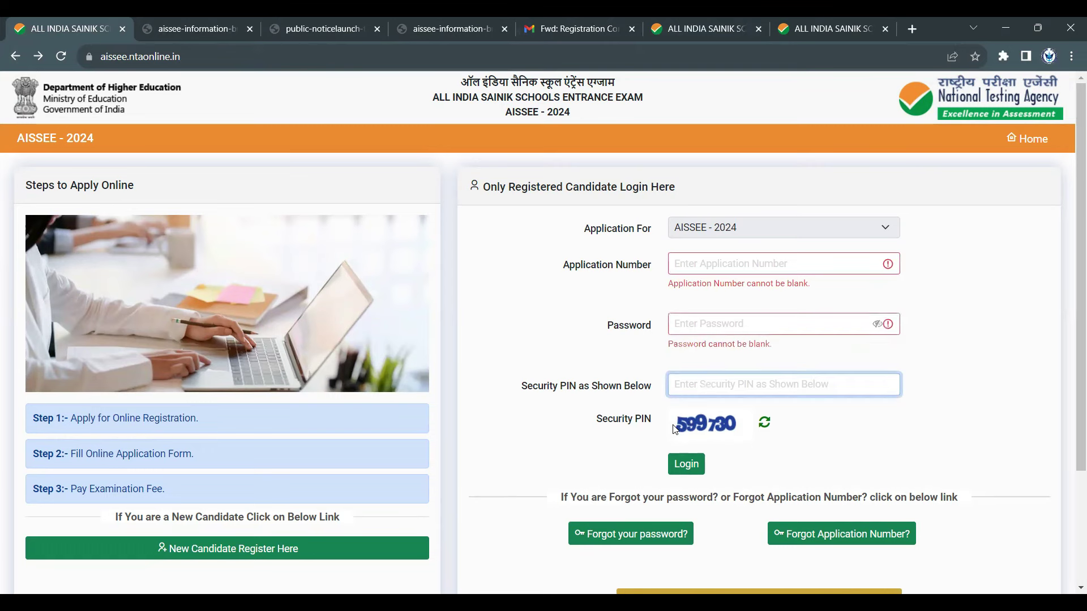
{"action": "left_click", "coordinate": [717, 435]}
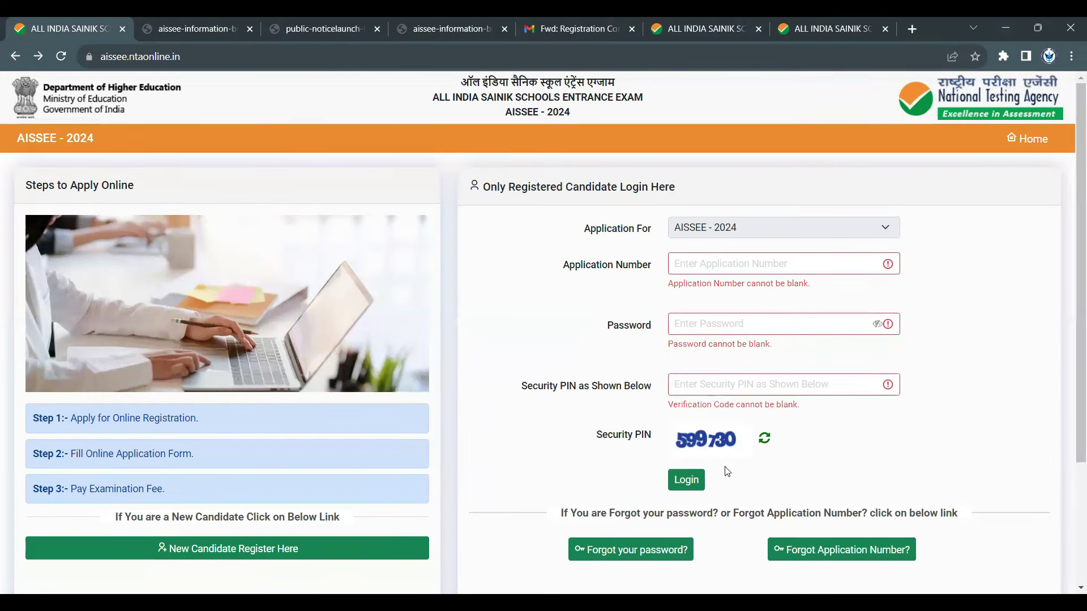
{"action": "left_click", "coordinate": [687, 480]}
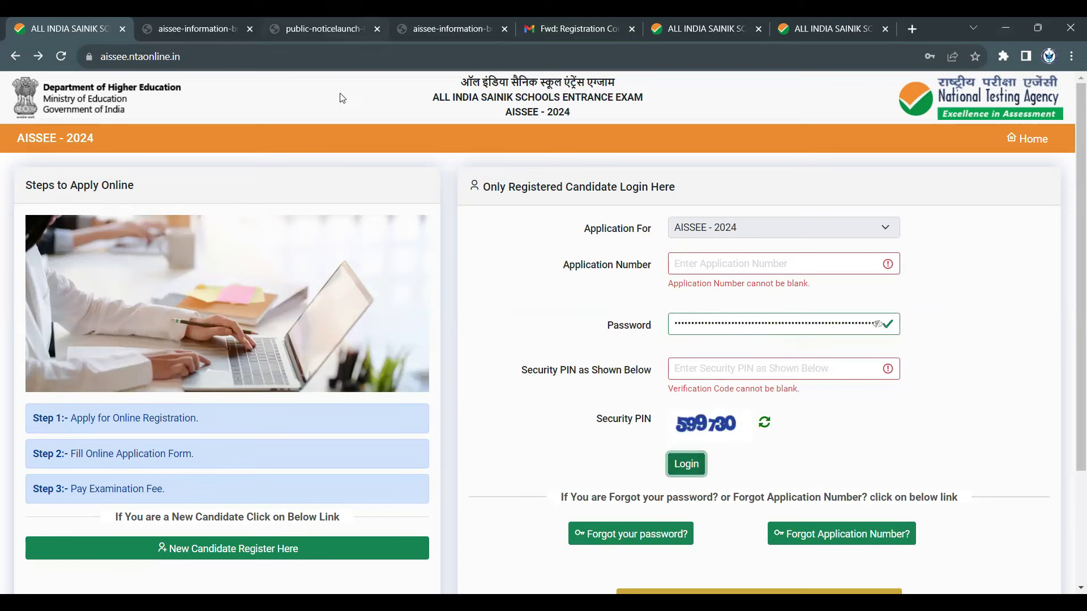
{"action": "left_click", "coordinate": [690, 18]}
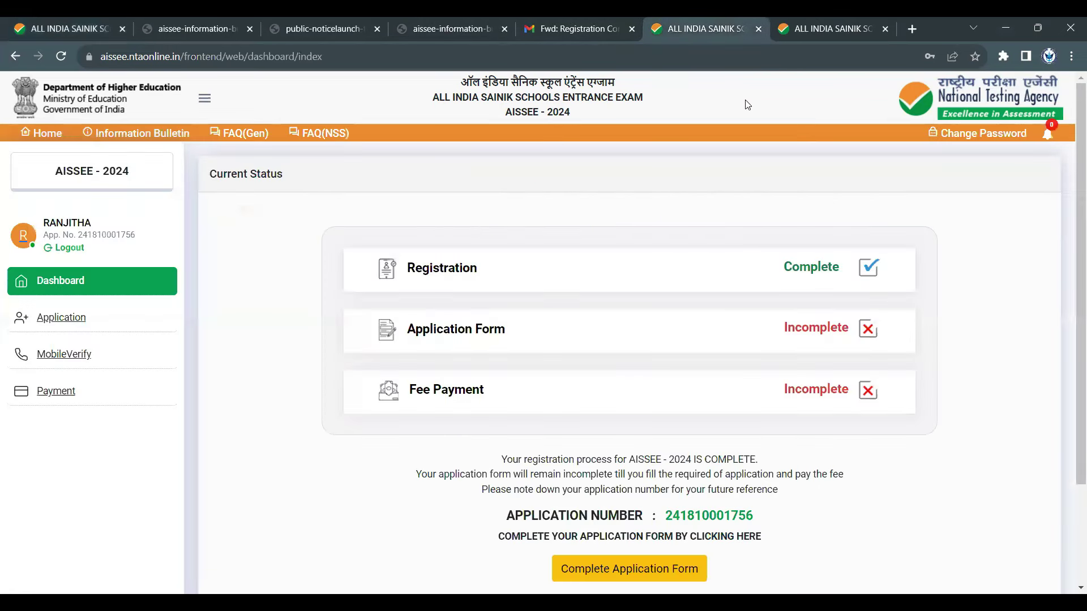
- Highlight the dashboard statuses: Registration Complete, Application Form and Fee Payment Incomplete
{"action": "left_click_drag", "start_coordinate": [772, 274], "coordinate": [910, 300]}
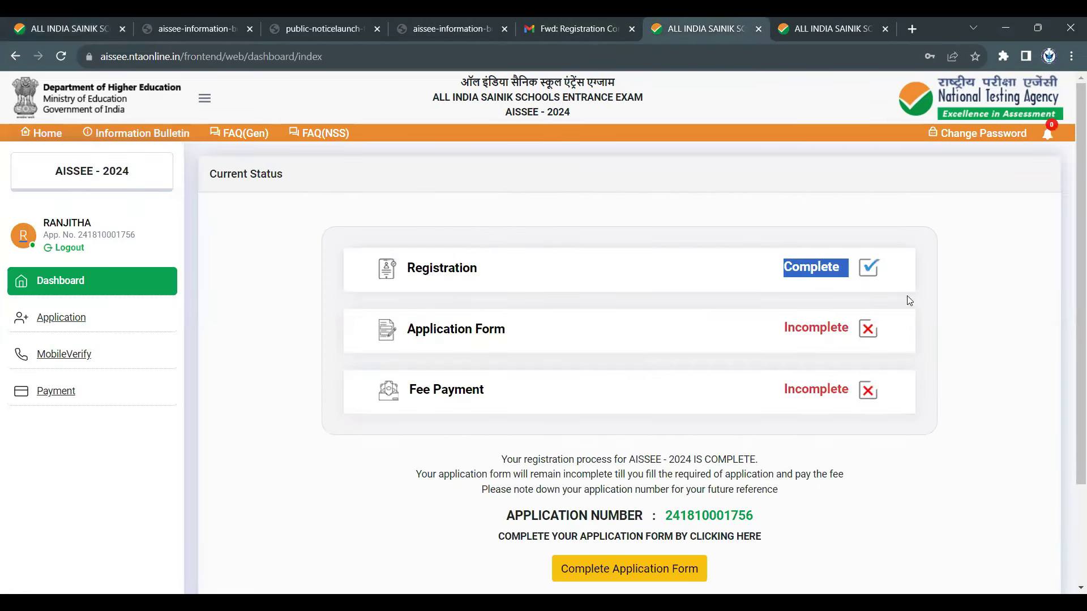
{"action": "scroll", "coordinate": [965, 415], "scroll_direction": "down", "scroll_amount": 3}
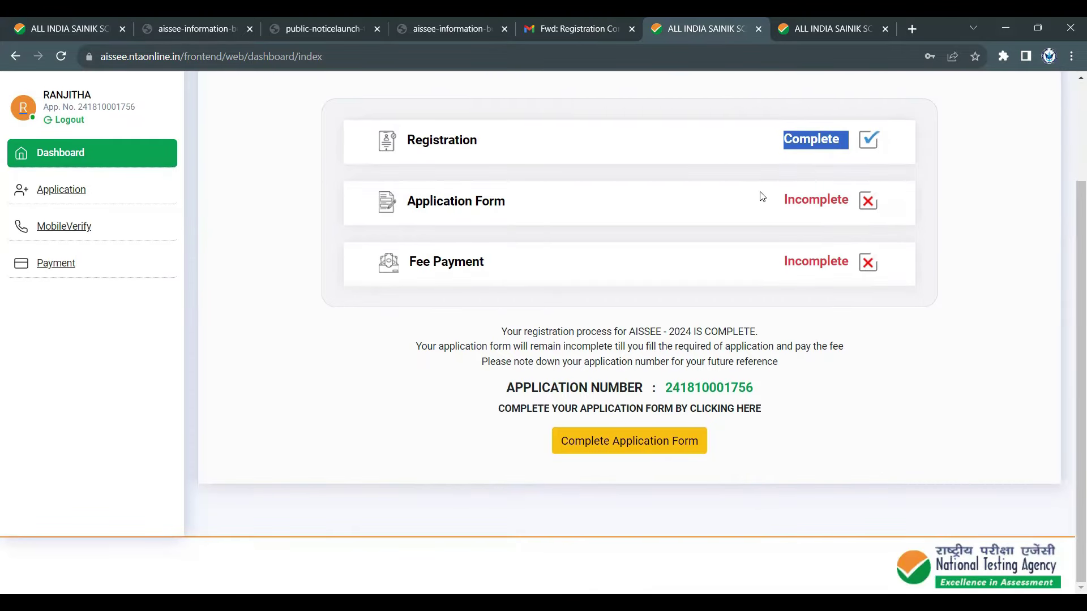
{"action": "left_click_drag", "start_coordinate": [762, 196], "coordinate": [917, 209]}
{"action": "double_click", "coordinate": [799, 273]}
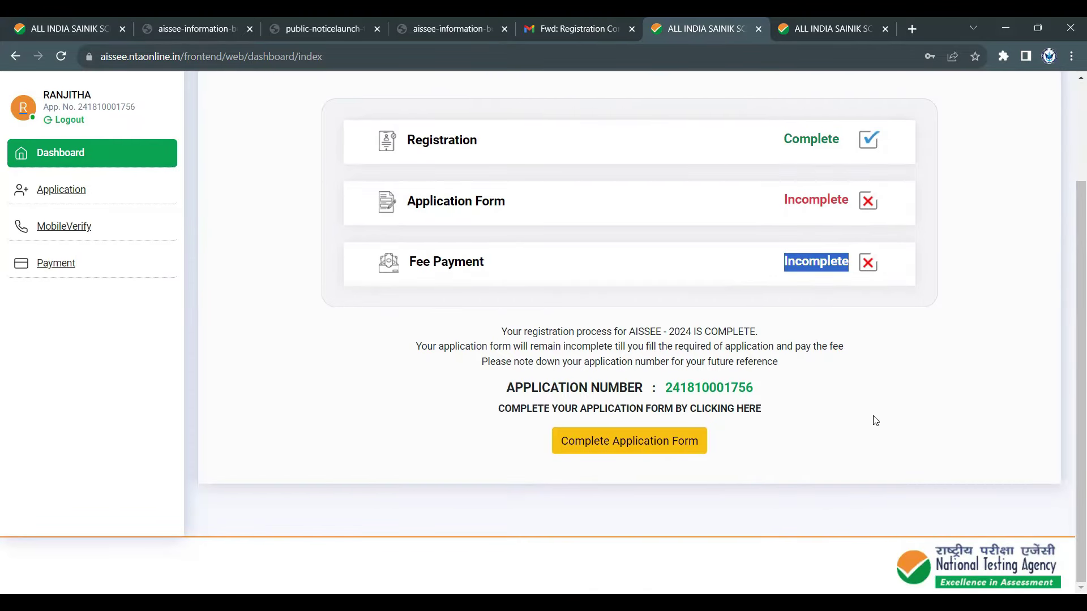
{"action": "left_click", "coordinate": [890, 457]}
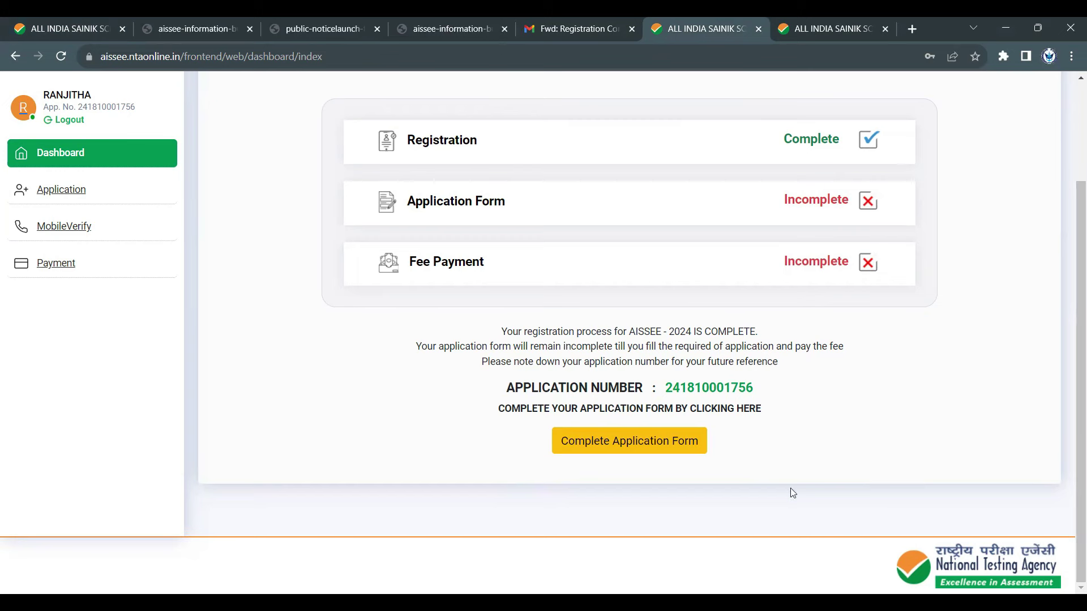
- Start Complete Application Form, cycle through the open AISSEE tabs, and go back to Contact Details
{"action": "left_click", "coordinate": [649, 451]}
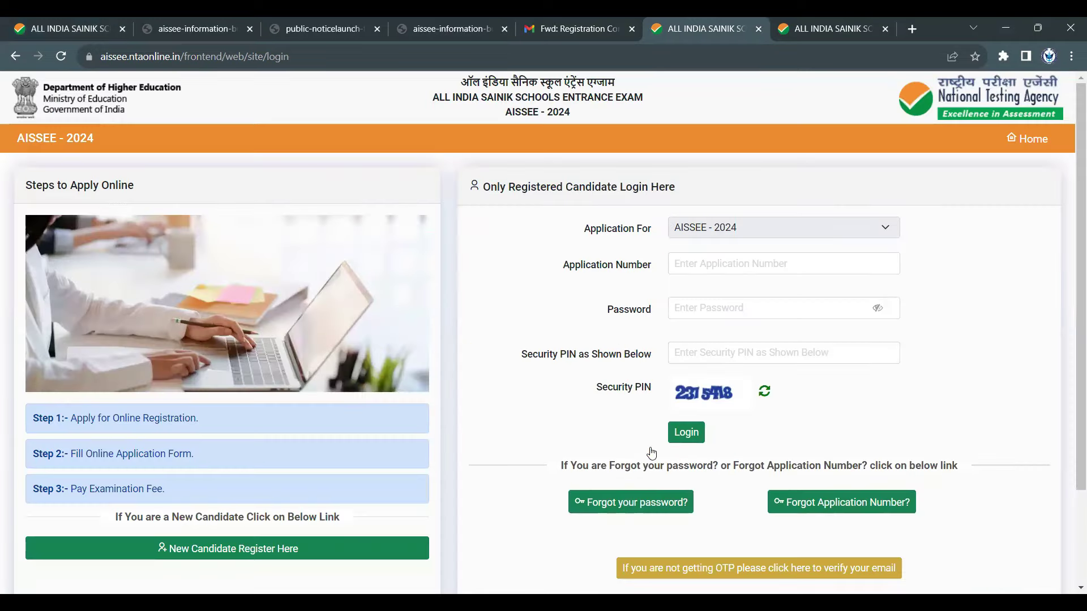
{"action": "left_click", "coordinate": [573, 28]}
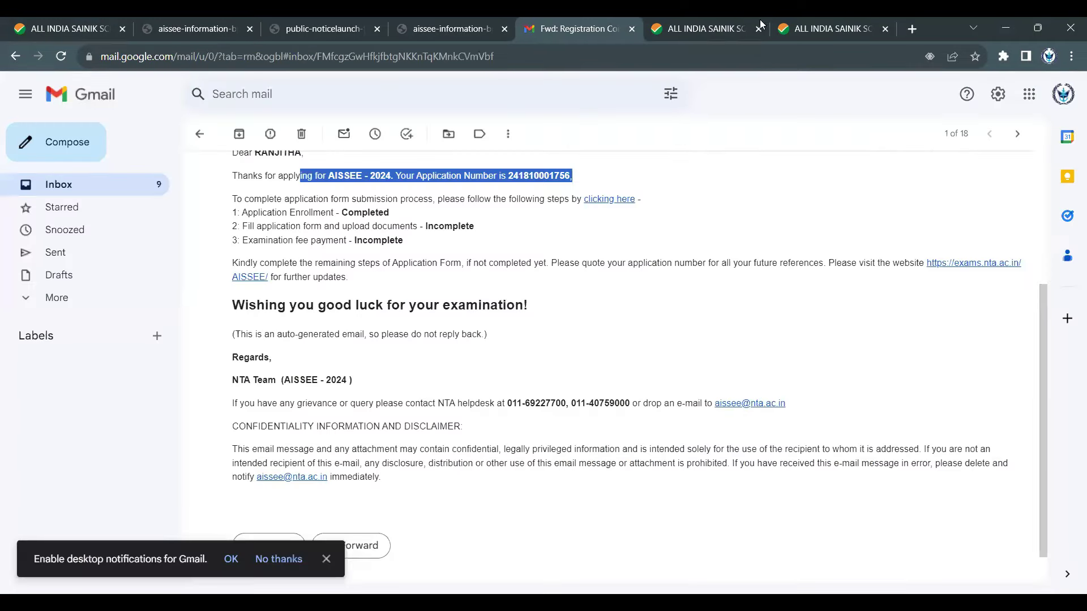
{"action": "left_click", "coordinate": [700, 28]}
{"action": "left_click", "coordinate": [825, 25]}
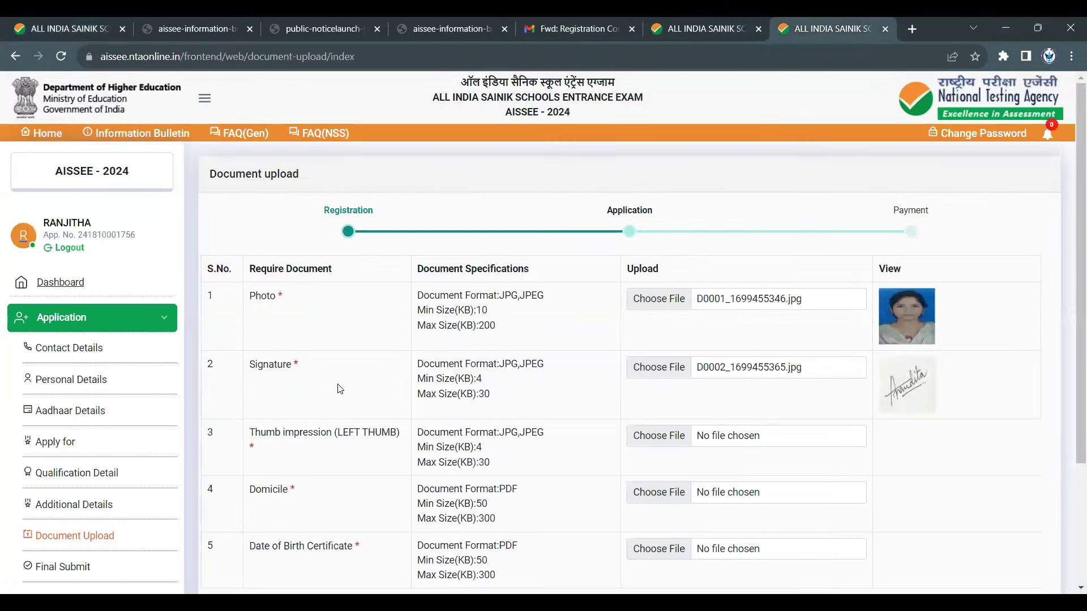
{"action": "scroll", "coordinate": [317, 430], "scroll_direction": "down", "scroll_amount": 3}
{"action": "left_click", "coordinate": [227, 474]}
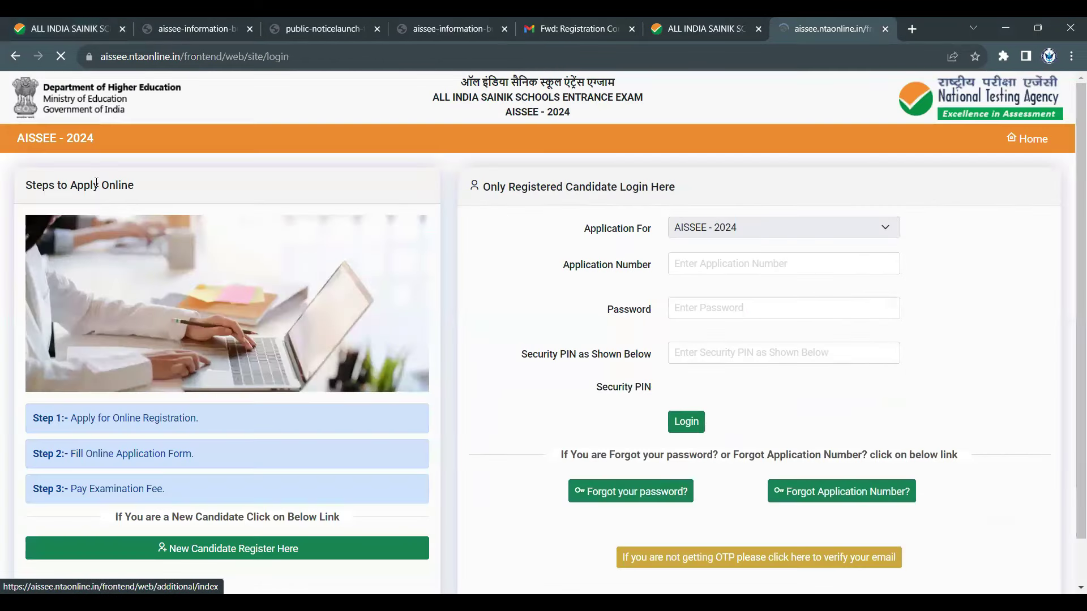
{"action": "left_click", "coordinate": [718, 268]}
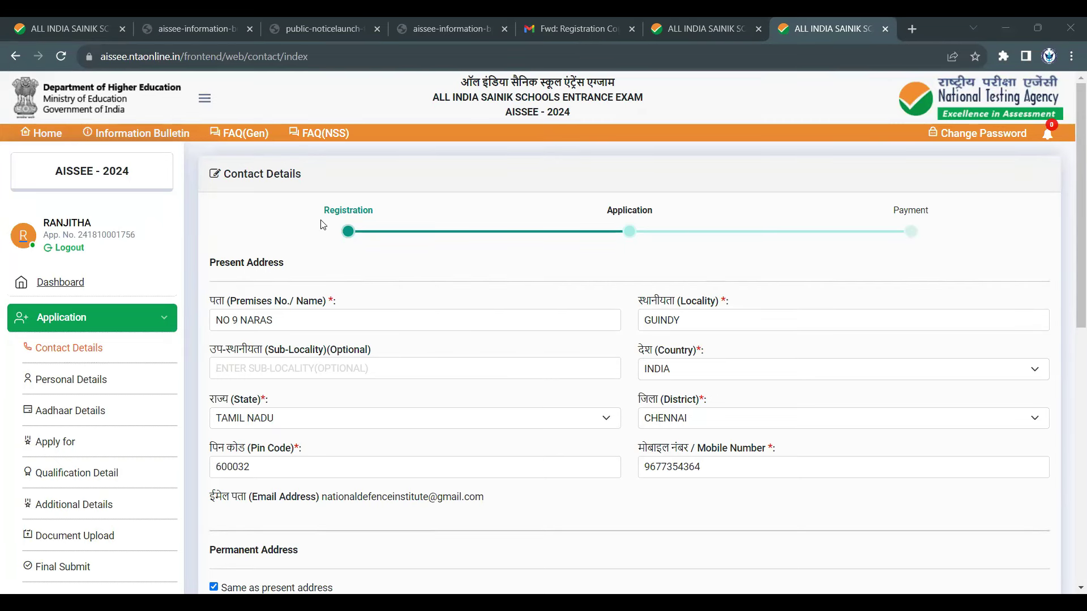
- Review the Present Address and Permanent Address sections of the Contact Details page
{"action": "scroll", "coordinate": [345, 255], "scroll_direction": "down", "scroll_amount": 3}
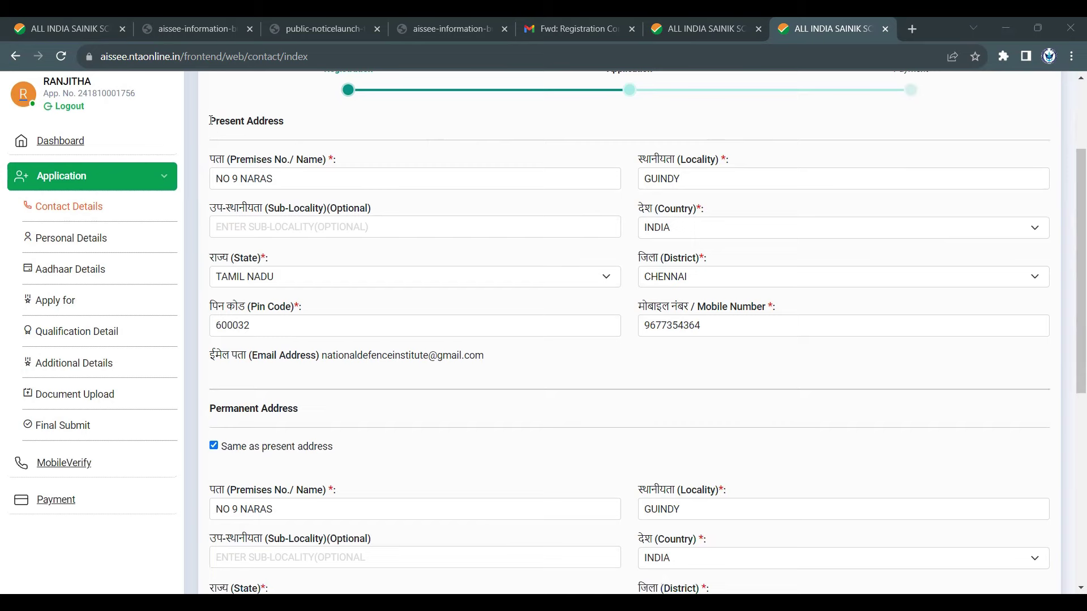
{"action": "triple_click", "coordinate": [210, 120]}
{"action": "scroll", "coordinate": [334, 242], "scroll_direction": "down", "scroll_amount": 3}
{"action": "triple_click", "coordinate": [274, 263]}
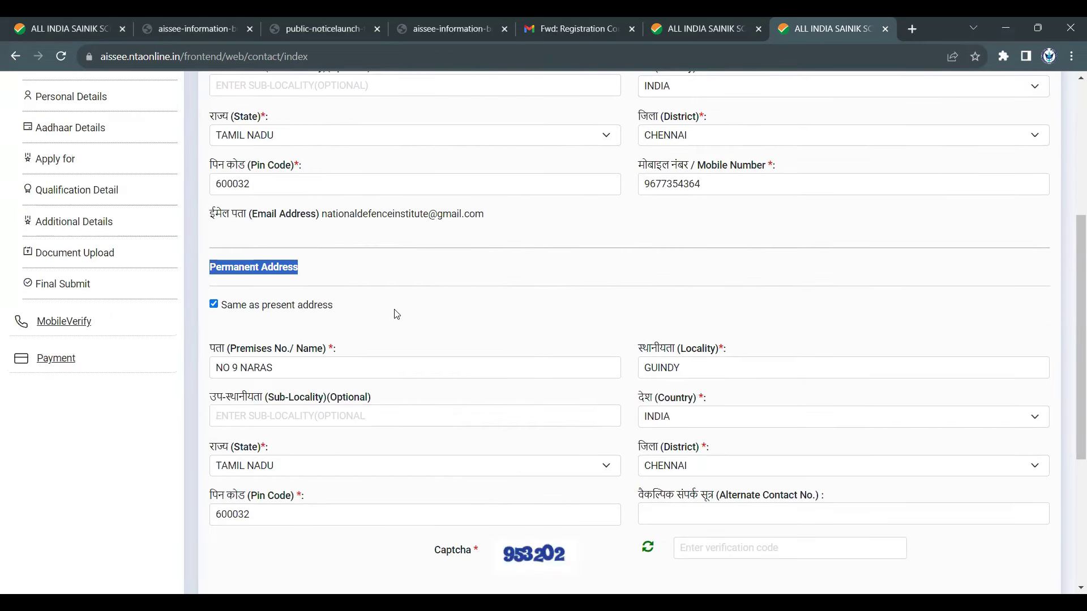
{"action": "scroll", "coordinate": [395, 313], "scroll_direction": "up", "scroll_amount": 4}
{"action": "scroll", "coordinate": [553, 334], "scroll_direction": "down", "scroll_amount": 6}
{"action": "scroll", "coordinate": [465, 276], "scroll_direction": "down", "scroll_amount": 3}
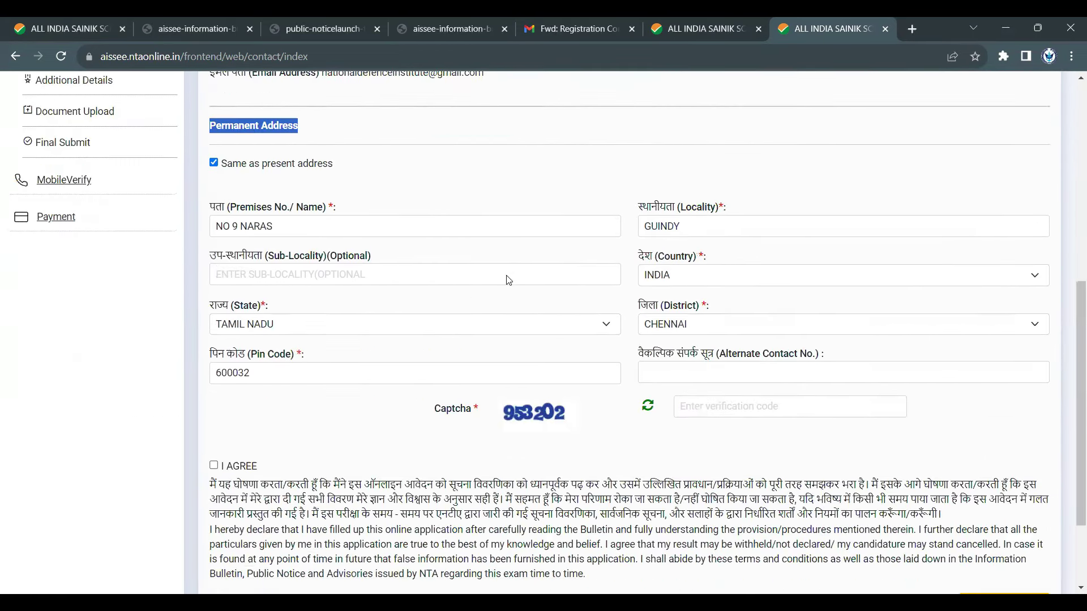
{"action": "scroll", "coordinate": [425, 239], "scroll_direction": "up", "scroll_amount": 5}
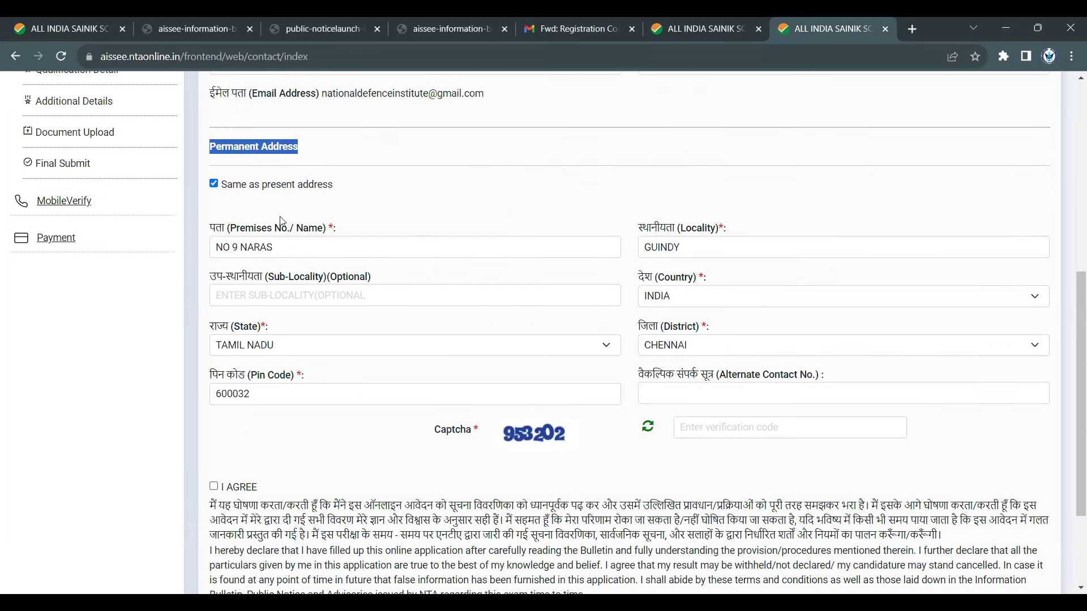
{"action": "scroll", "coordinate": [582, 332], "scroll_direction": "down", "scroll_amount": 5}
- Enter the captcha code, accept the I AGREE declaration, and save the contact details
{"action": "left_click", "coordinate": [695, 280]}
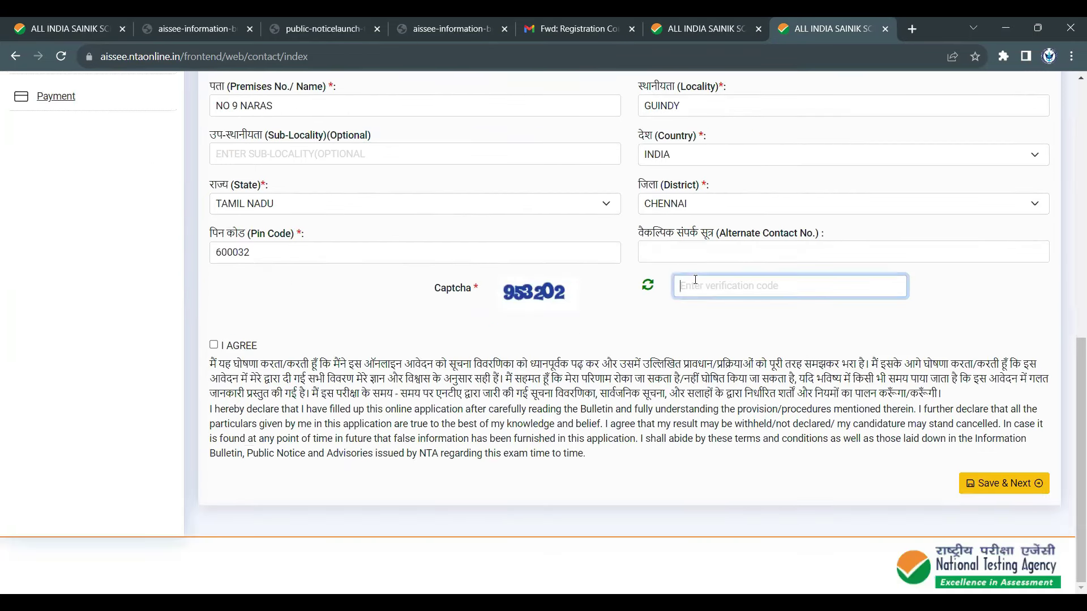
{"action": "type", "text": "953202"}
{"action": "left_click", "coordinate": [214, 346]}
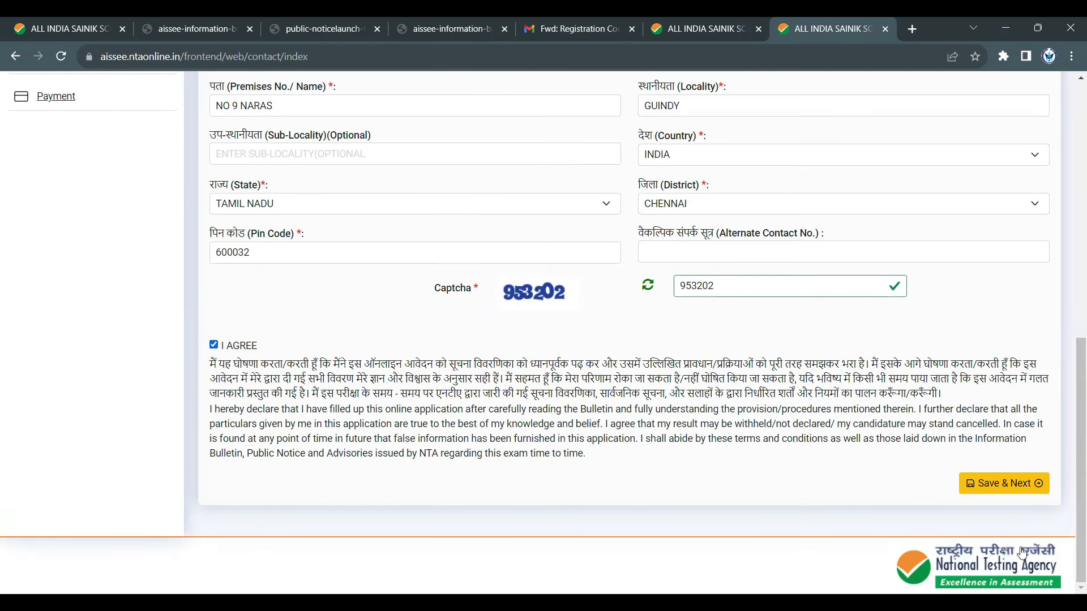
{"action": "left_click", "coordinate": [1011, 485]}
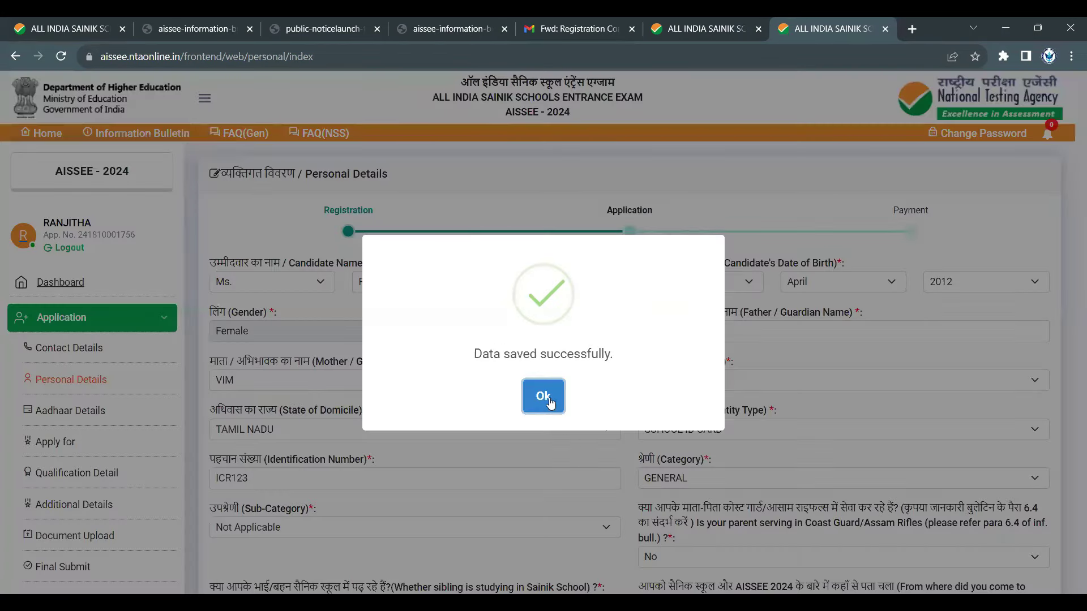
- Dismiss the 'Data saved successfully' message and review the Candidate Name and Date of Birth fields
{"action": "left_click", "coordinate": [544, 396]}
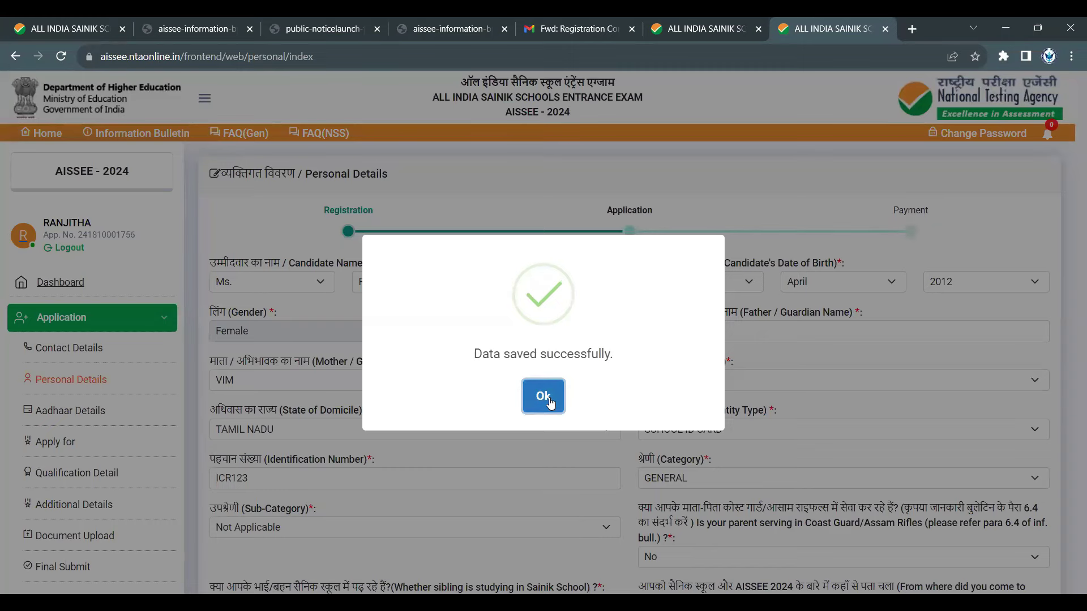
{"action": "left_click", "coordinate": [548, 398]}
{"action": "scroll", "coordinate": [383, 265], "scroll_direction": "down", "scroll_amount": 1}
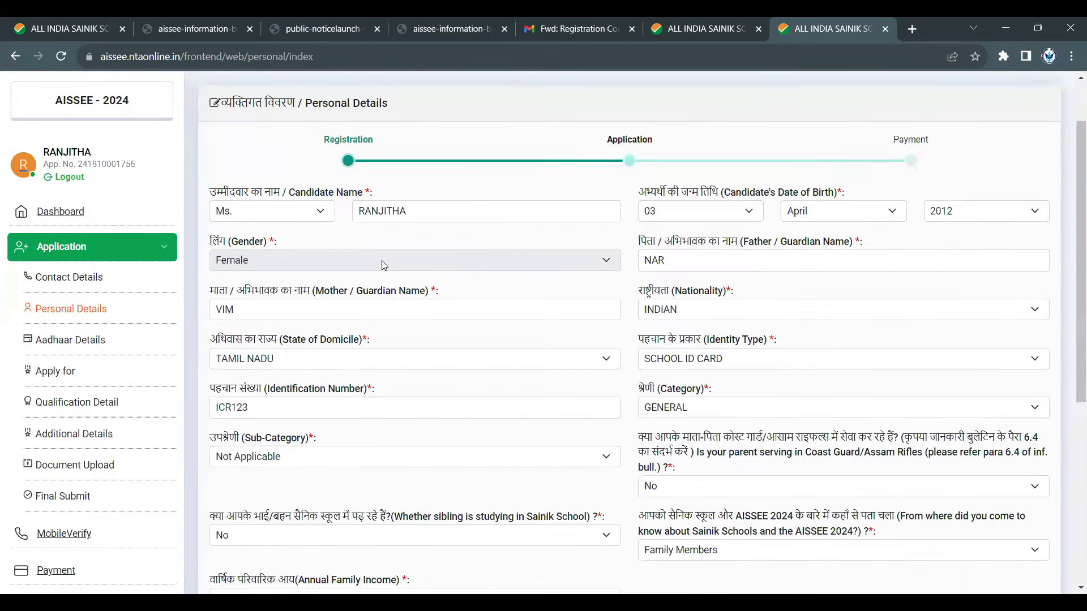
{"action": "scroll", "coordinate": [604, 266], "scroll_direction": "down", "scroll_amount": 2}
{"action": "scroll", "coordinate": [604, 267], "scroll_direction": "up", "scroll_amount": 3}
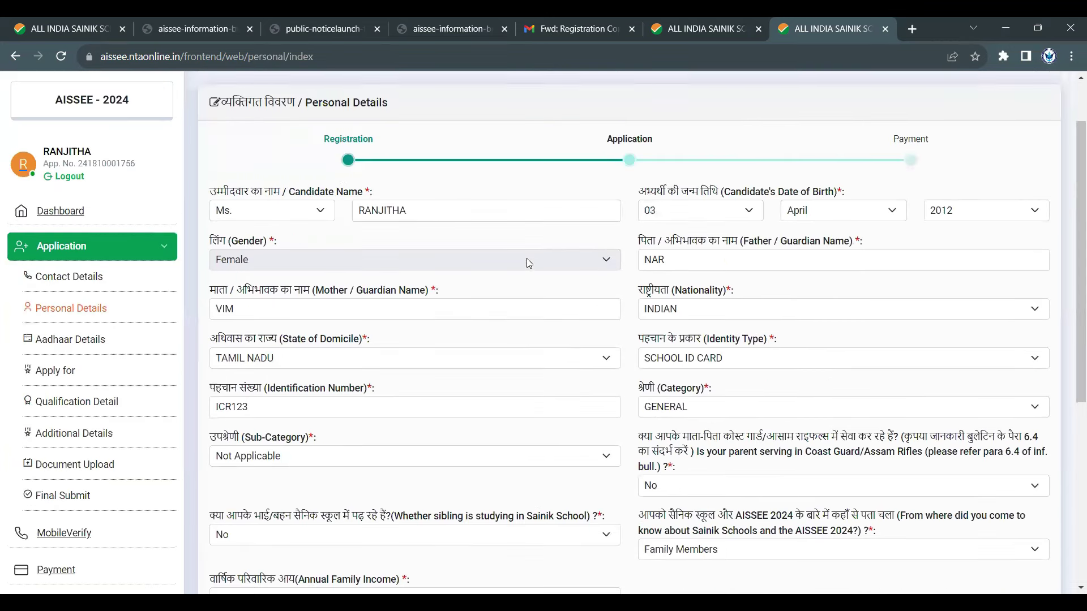
{"action": "left_click_drag", "start_coordinate": [288, 192], "coordinate": [386, 204]}
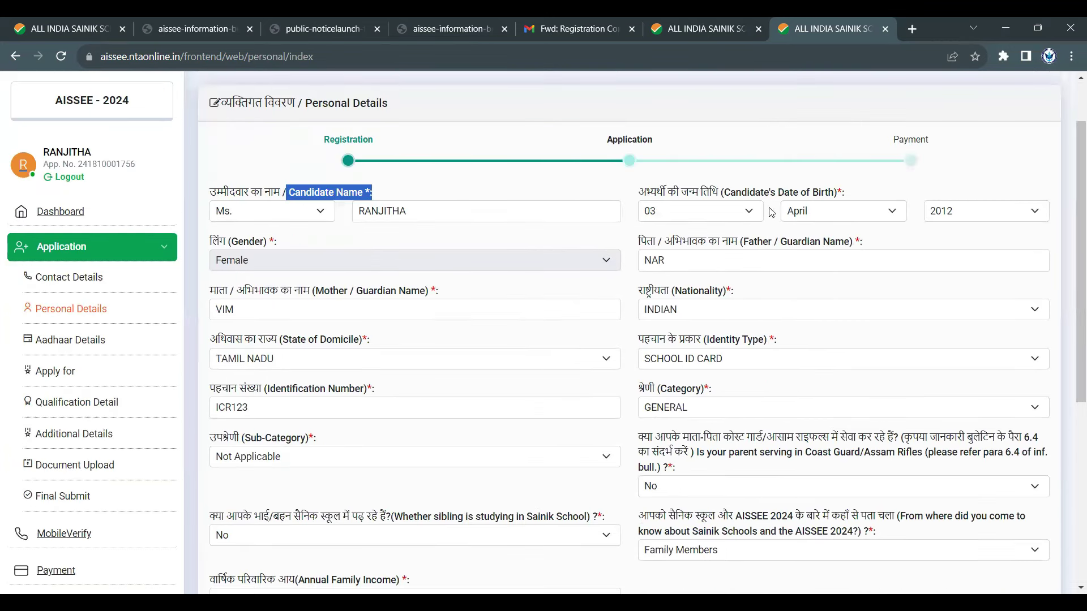
{"action": "left_click_drag", "start_coordinate": [724, 193], "coordinate": [864, 199]}
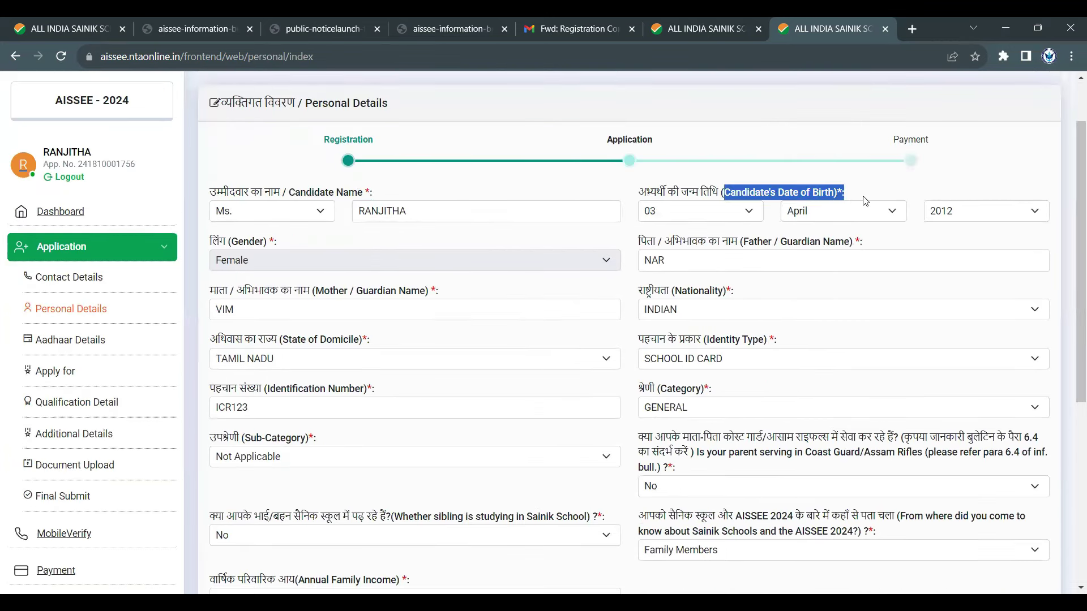
- Highlight the Gender, parent-name, Nationality, Domicile and Identity Type labels, then list identity types
{"action": "left_click_drag", "start_coordinate": [225, 243], "coordinate": [297, 242]}
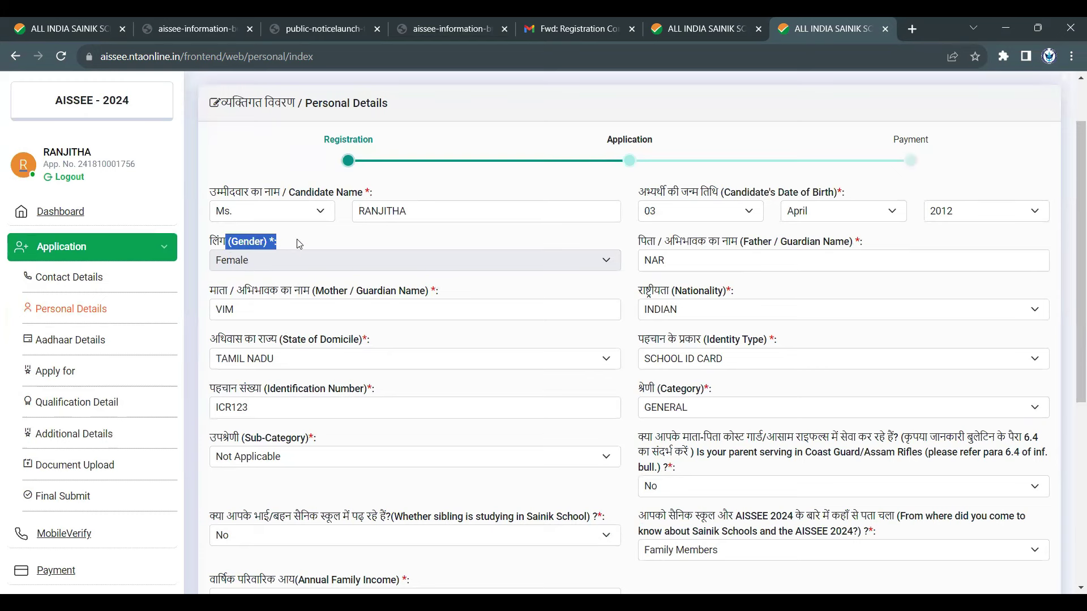
{"action": "left_click_drag", "start_coordinate": [744, 244], "coordinate": [847, 251]}
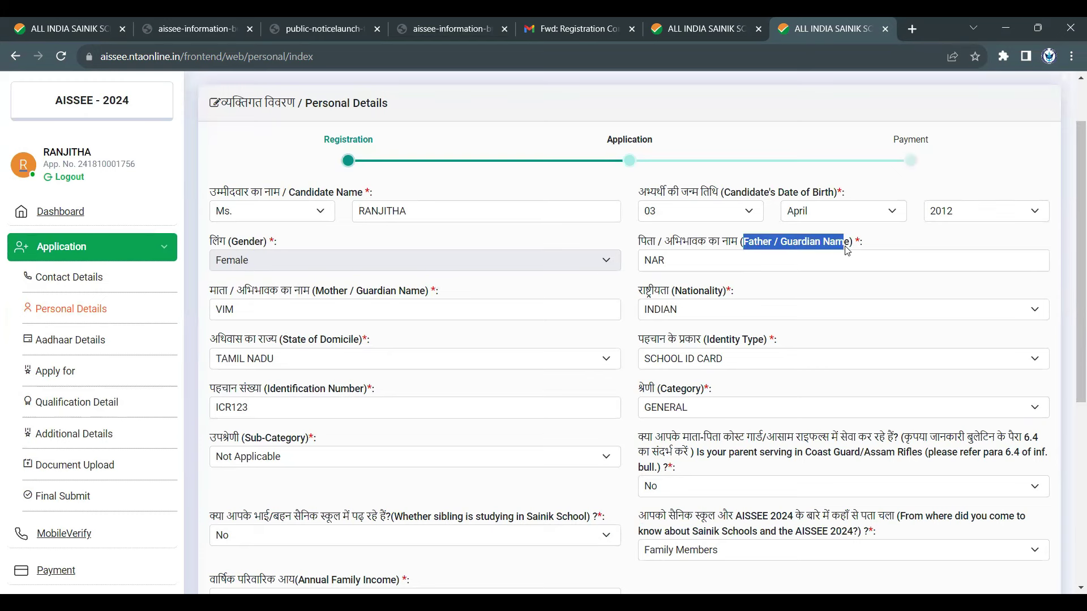
{"action": "left_click", "coordinate": [365, 291]}
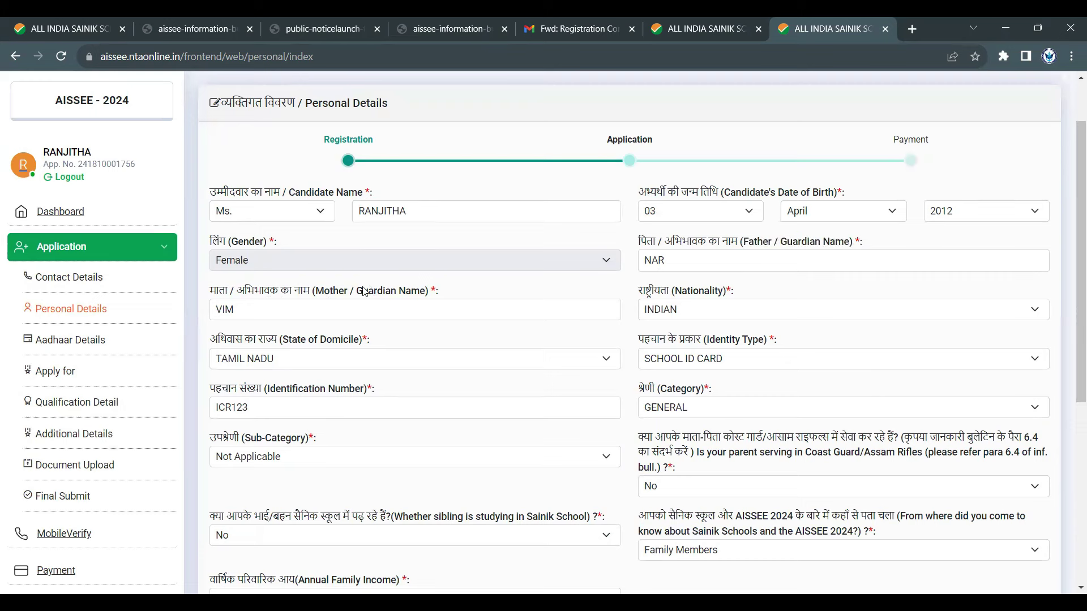
{"action": "left_click_drag", "start_coordinate": [311, 291], "coordinate": [466, 291]}
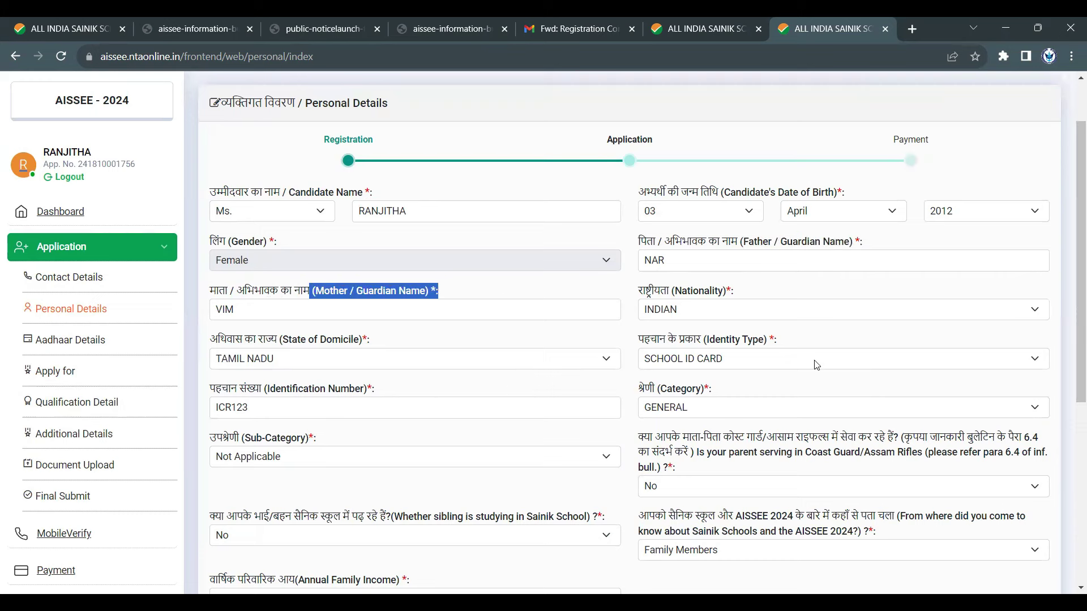
{"action": "left_click_drag", "start_coordinate": [671, 293], "coordinate": [744, 294]}
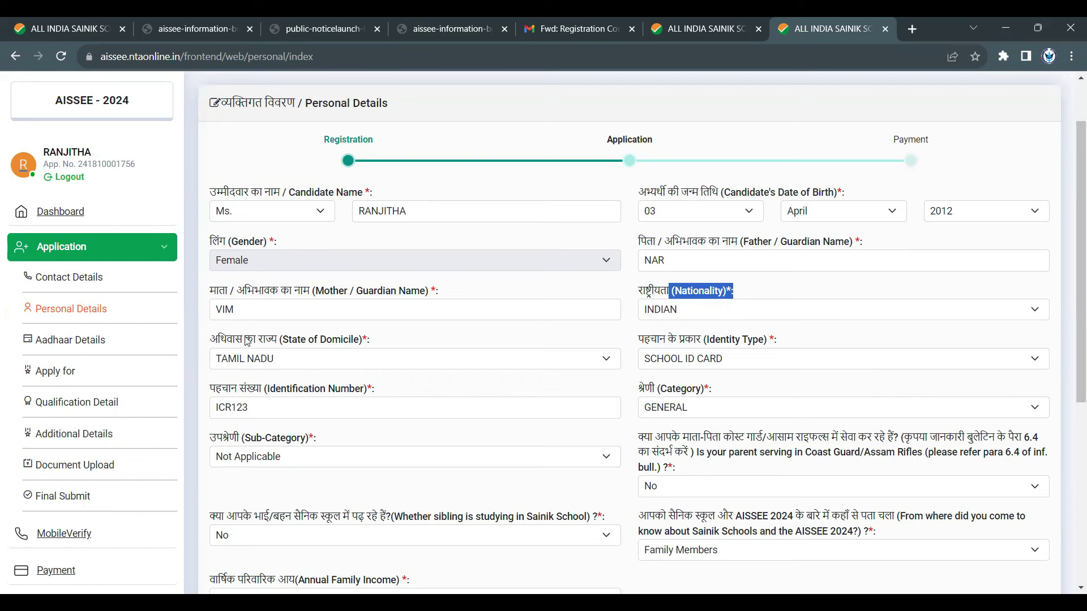
{"action": "left_click_drag", "start_coordinate": [276, 342], "coordinate": [378, 346]}
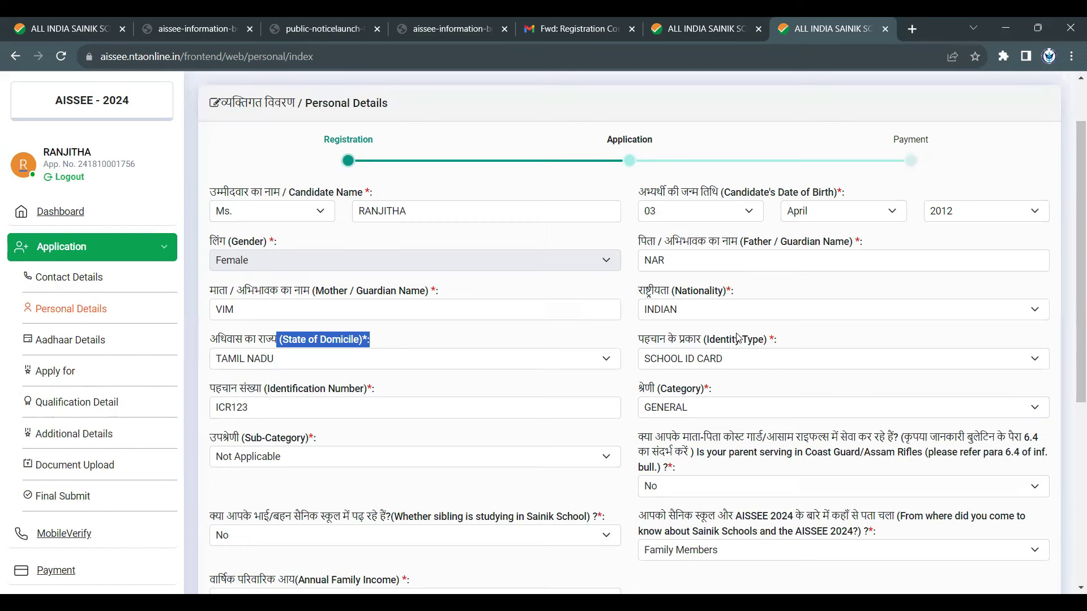
{"action": "left_click_drag", "start_coordinate": [704, 339], "coordinate": [784, 348]}
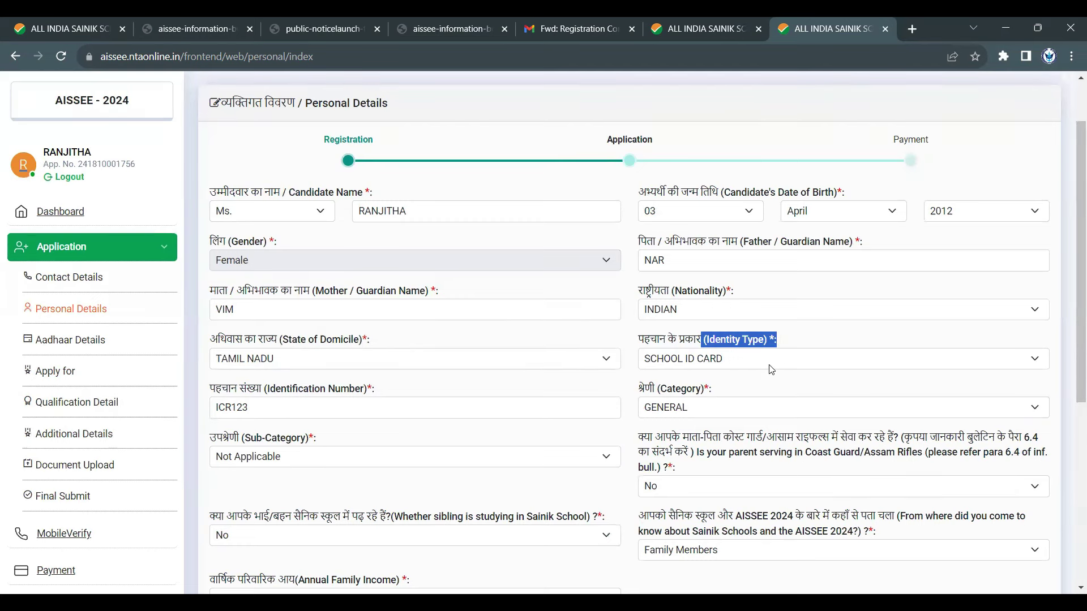
{"action": "left_click", "coordinate": [771, 369]}
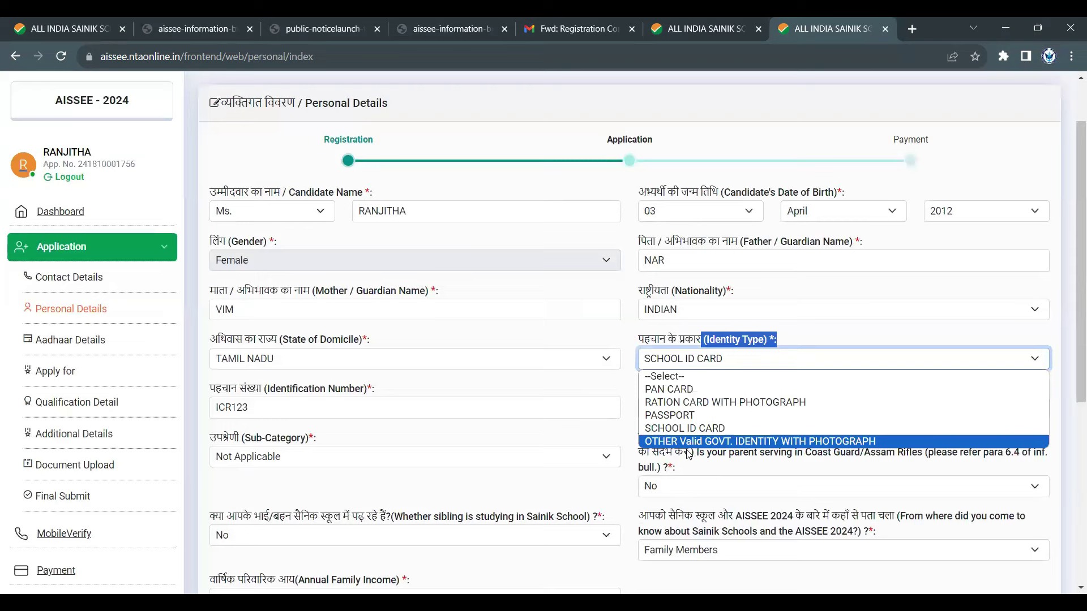
- Keep SCHOOL ID CARD as identity type and GENERAL category with Sub-Category Not Applicable
{"action": "left_click", "coordinate": [470, 338]}
{"action": "scroll", "coordinate": [237, 259], "scroll_direction": "down", "scroll_amount": 3}
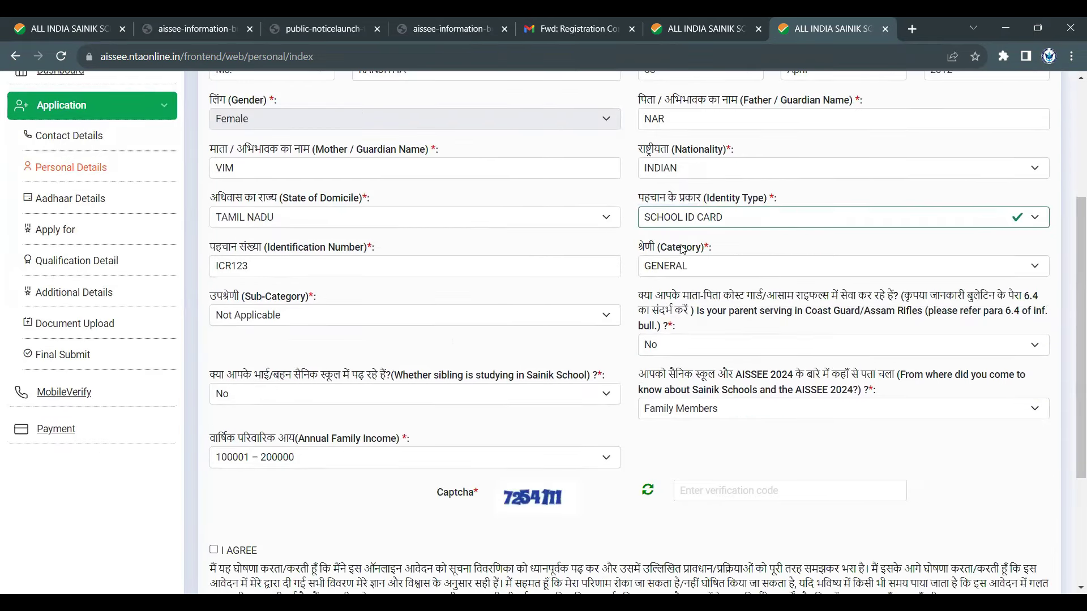
{"action": "left_click", "coordinate": [693, 266]}
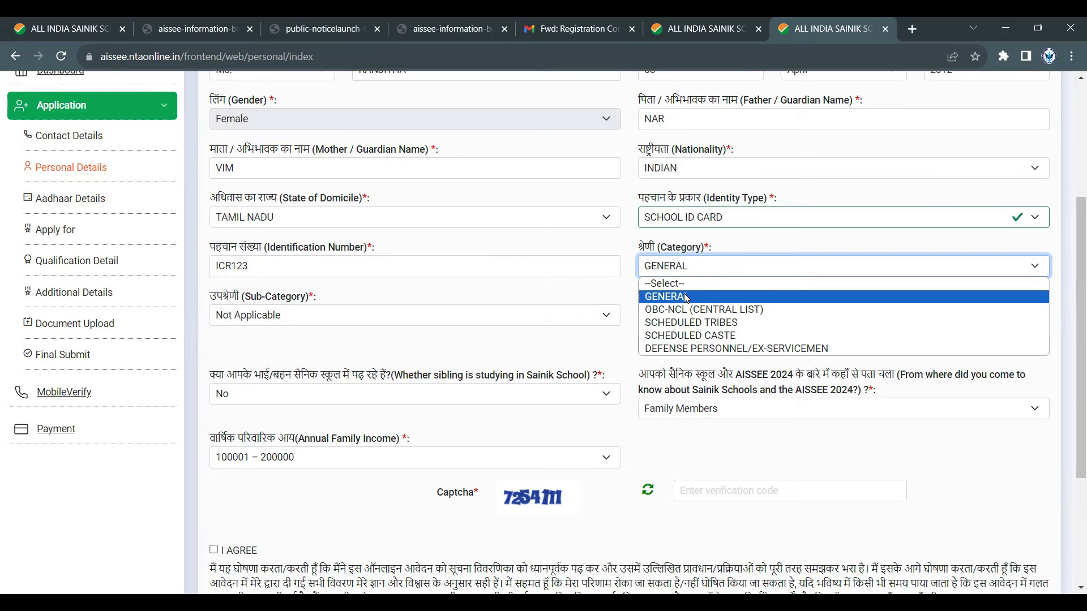
{"action": "left_click", "coordinate": [686, 298]}
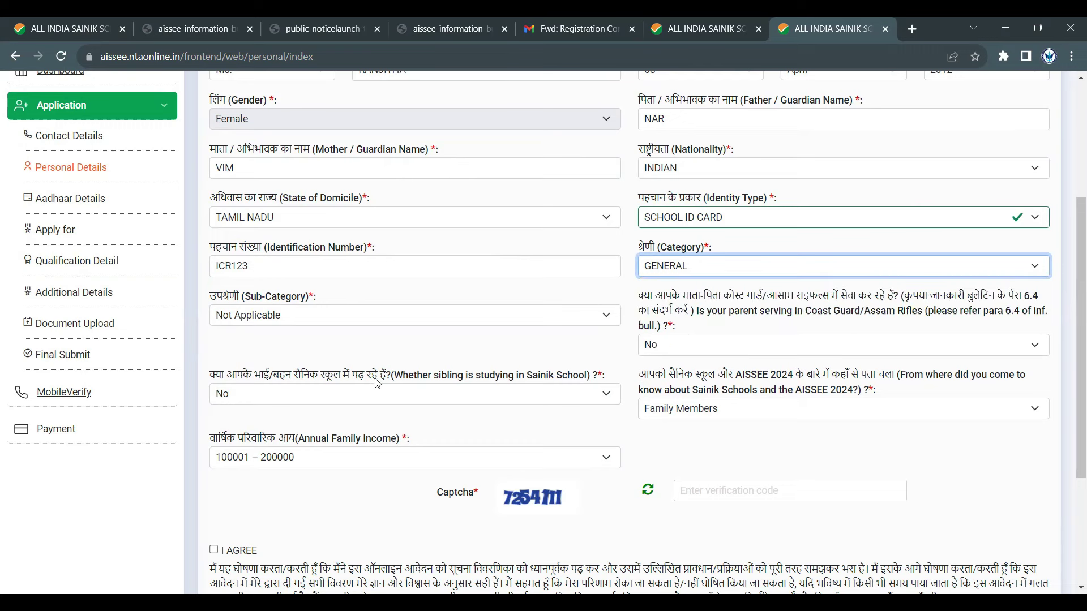
{"action": "left_click", "coordinate": [382, 318]}
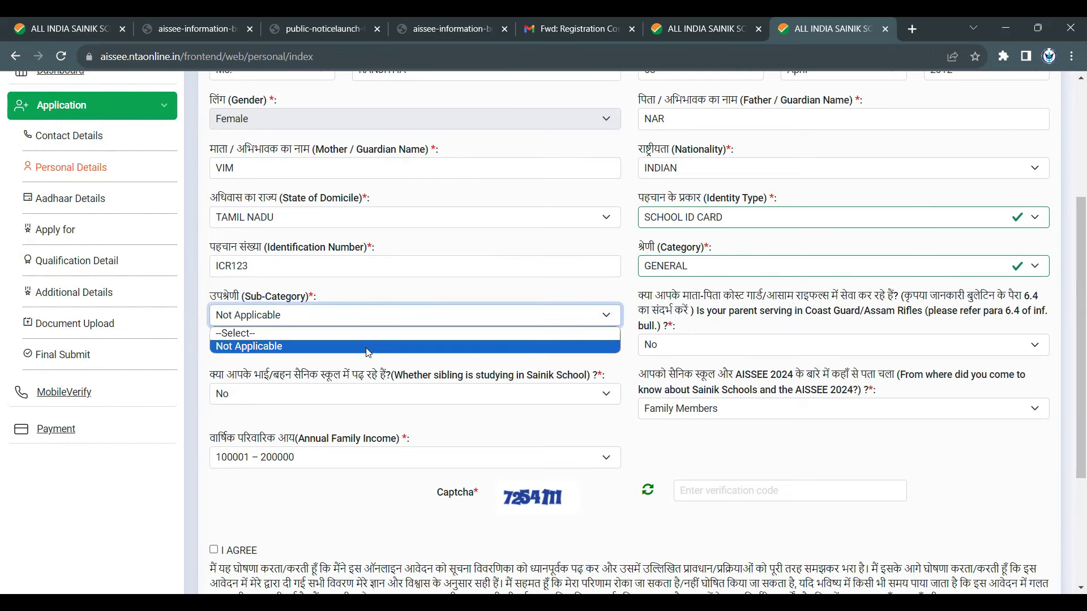
{"action": "left_click", "coordinate": [368, 347]}
- Try the OBC-NCL (CENTRAL LIST) and SCHEDULED TRIBES categories and view their sub-category options
{"action": "left_click", "coordinate": [687, 268]}
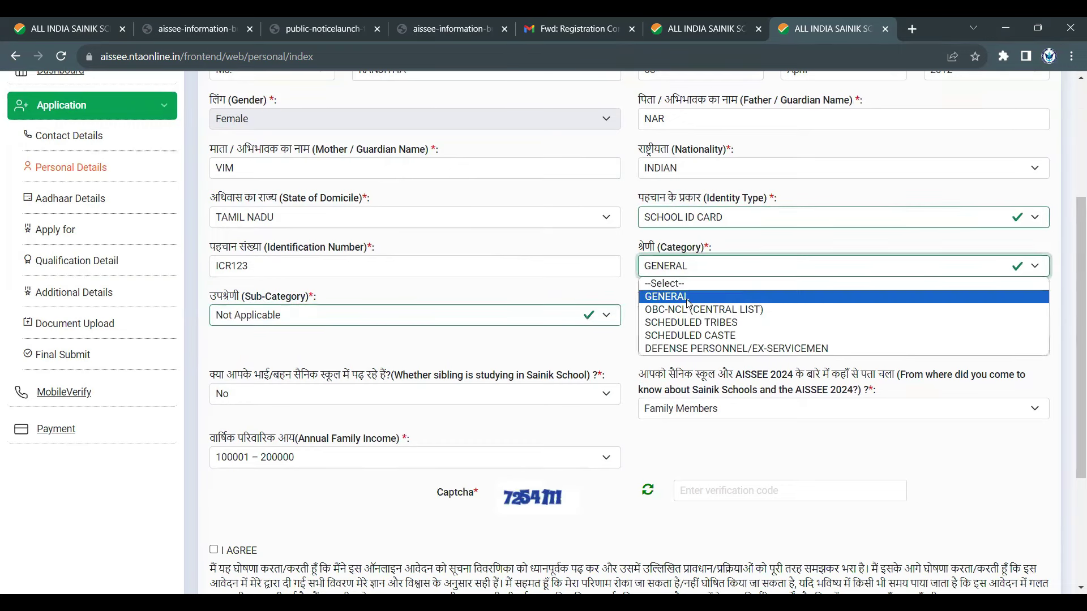
{"action": "left_click", "coordinate": [691, 309]}
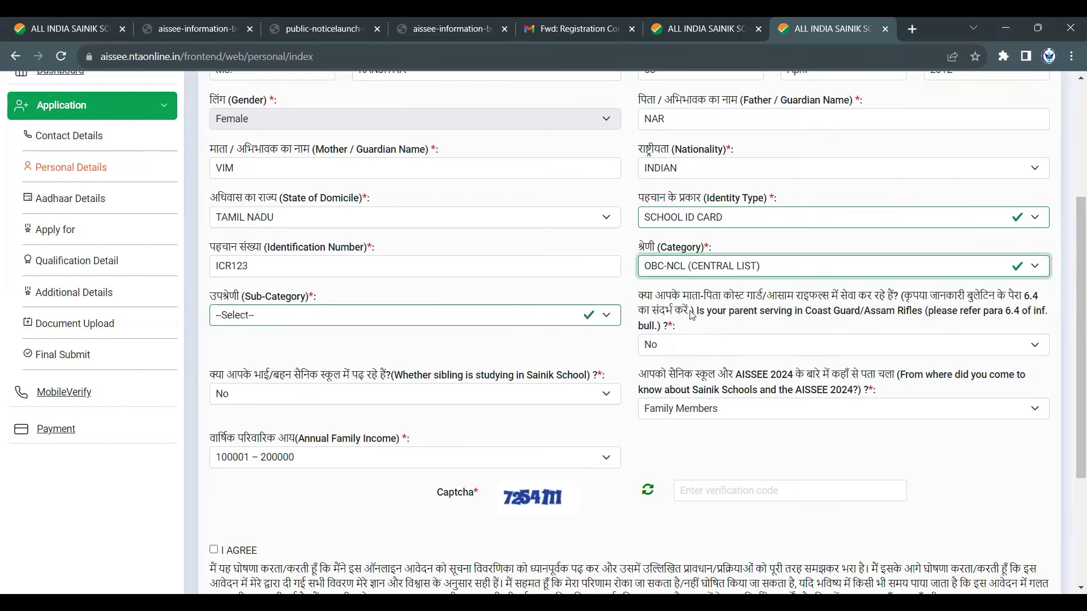
{"action": "left_click", "coordinate": [522, 320]}
{"action": "scroll", "coordinate": [292, 439], "scroll_direction": "down", "scroll_amount": 20}
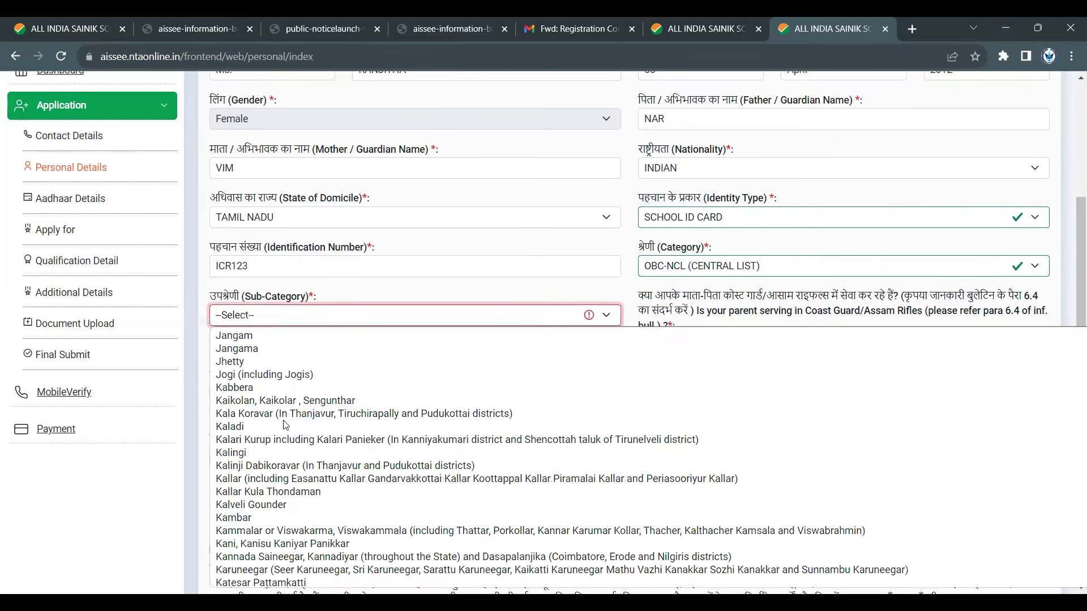
{"action": "scroll", "coordinate": [292, 439], "scroll_direction": "down", "scroll_amount": 15}
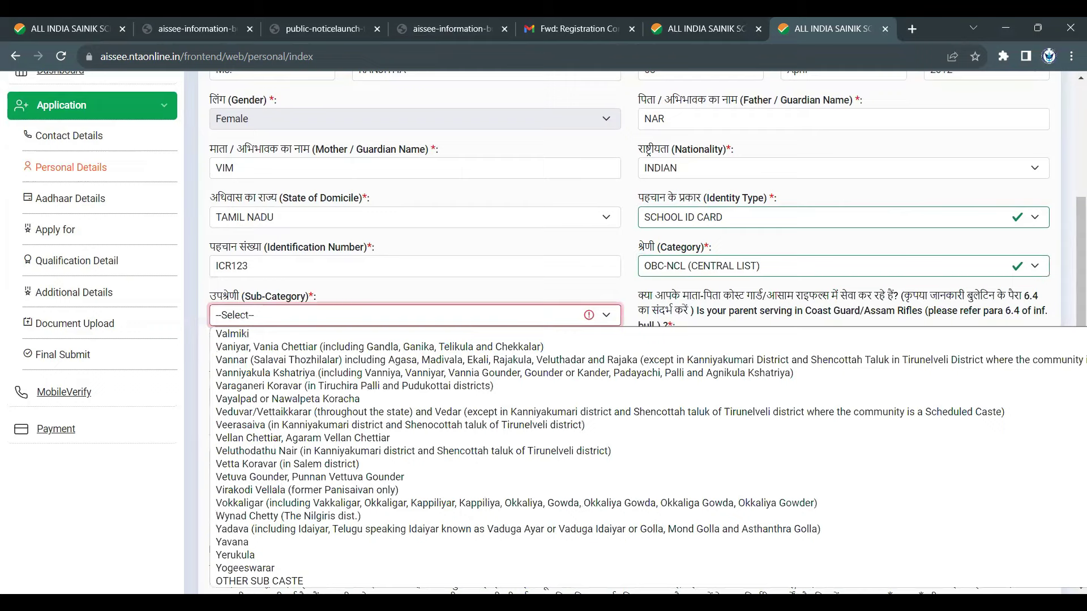
{"action": "scroll", "coordinate": [308, 453], "scroll_direction": "up", "scroll_amount": 15}
{"action": "scroll", "coordinate": [308, 454], "scroll_direction": "up", "scroll_amount": 20}
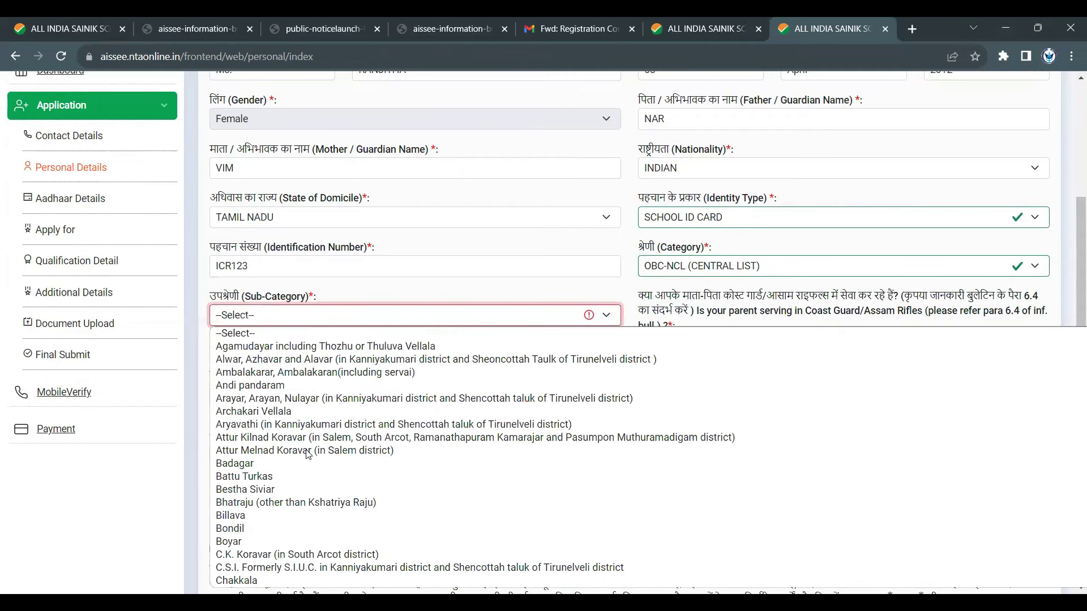
{"action": "left_click", "coordinate": [673, 266]}
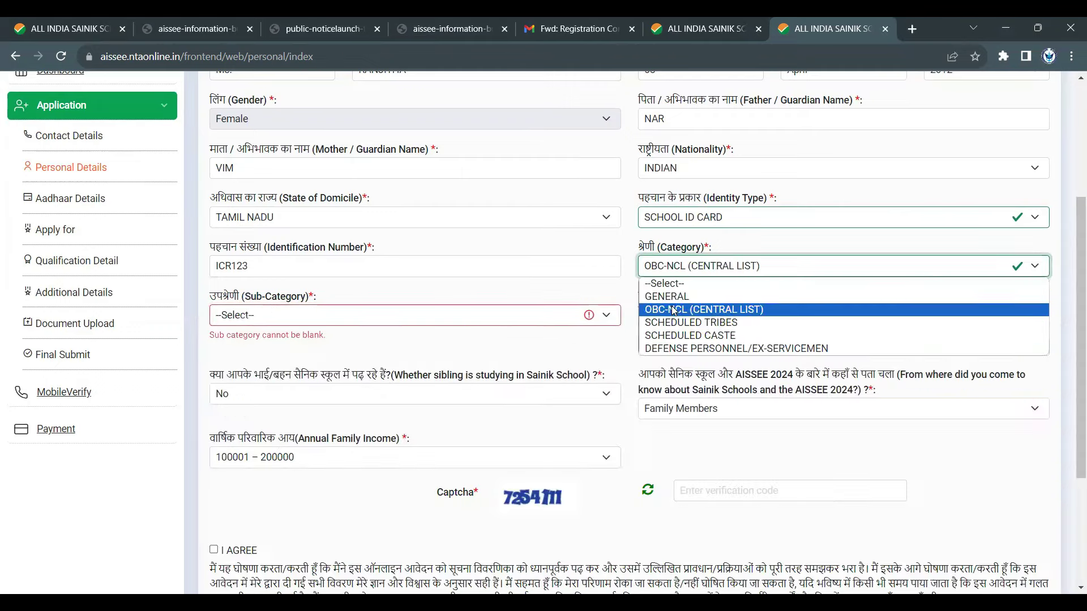
{"action": "left_click", "coordinate": [674, 323]}
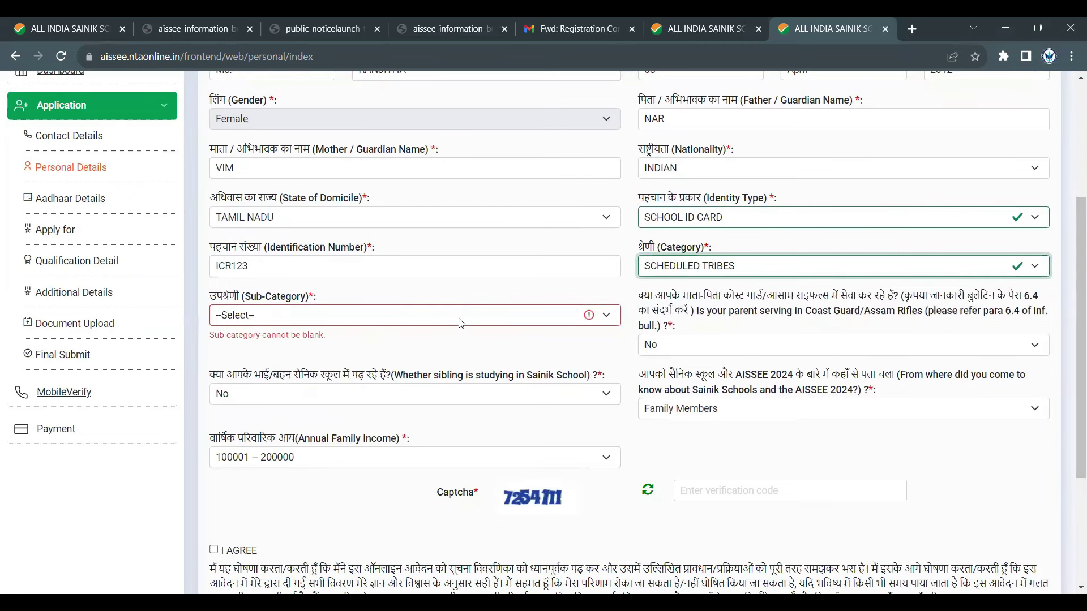
{"action": "left_click", "coordinate": [461, 319]}
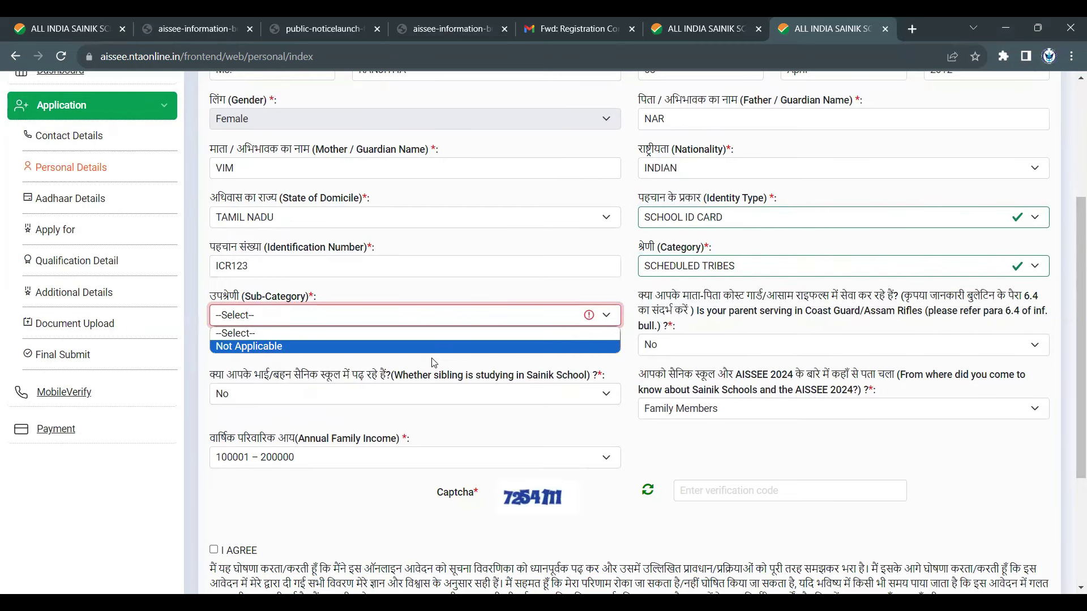
- Switch the Category to SCHEDULED CASTE with Sub-Category Not Applicable
{"action": "left_click", "coordinate": [749, 269]}
{"action": "left_click", "coordinate": [748, 338]}
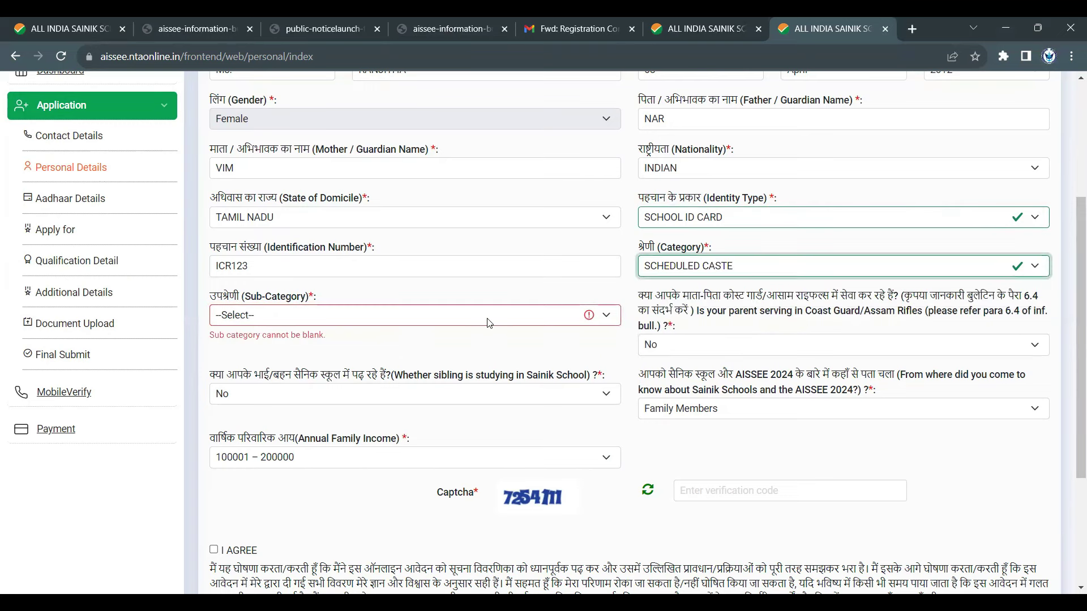
{"action": "left_click", "coordinate": [490, 323]}
{"action": "left_click", "coordinate": [493, 348]}
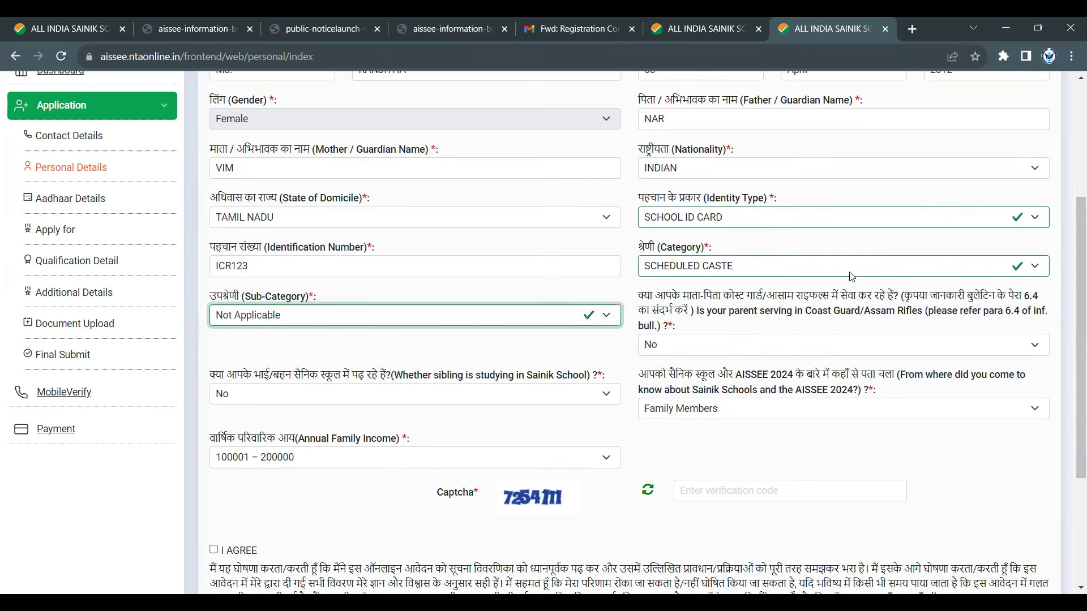
{"action": "left_click", "coordinate": [823, 273]}
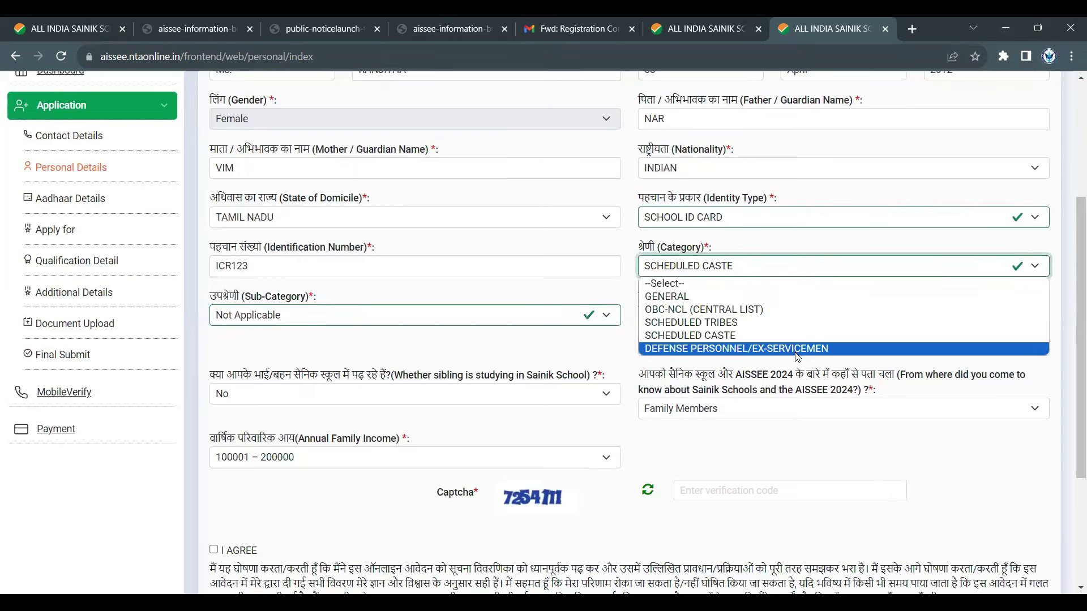
- Choose DEFENSE PERSONNEL/EX-SERVICEMEN, try Ex-Servicemen (ES), then settle on Currently Serving in Navy
{"action": "left_click", "coordinate": [798, 349]}
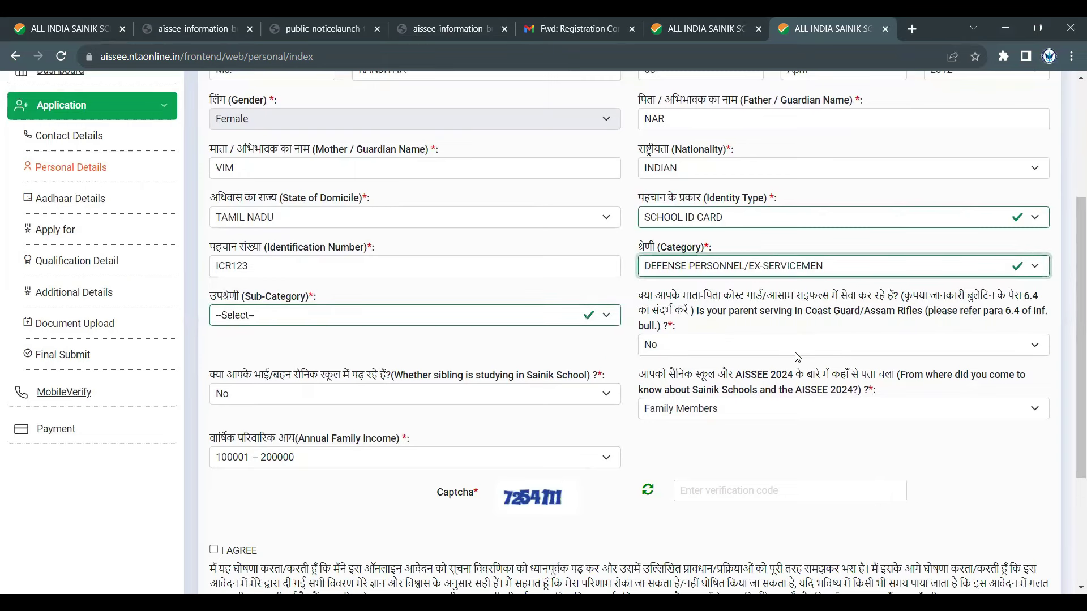
{"action": "left_click", "coordinate": [466, 325]}
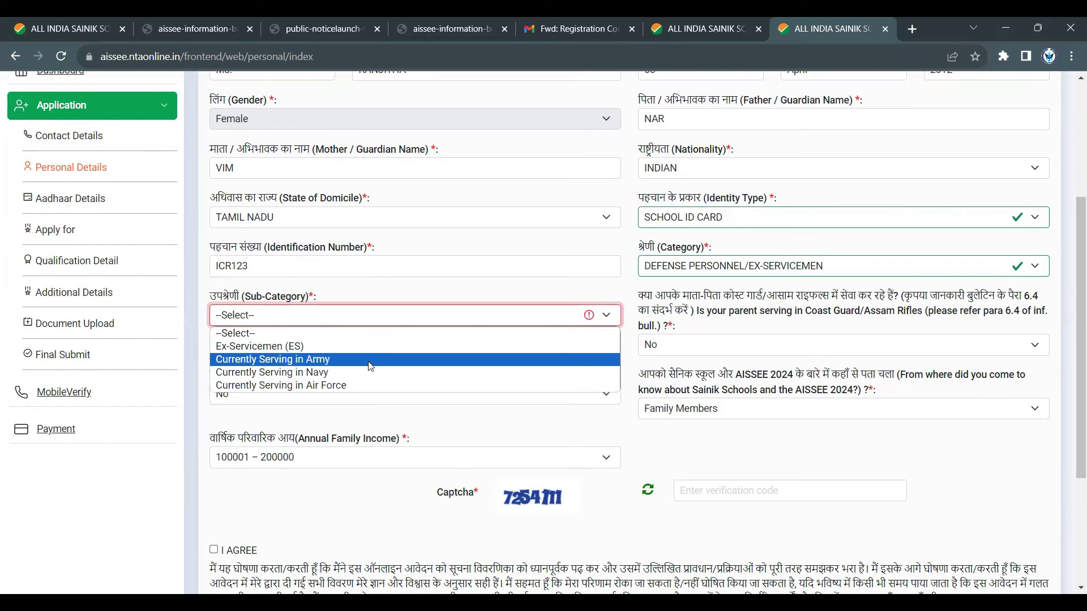
{"action": "left_click", "coordinate": [474, 315]}
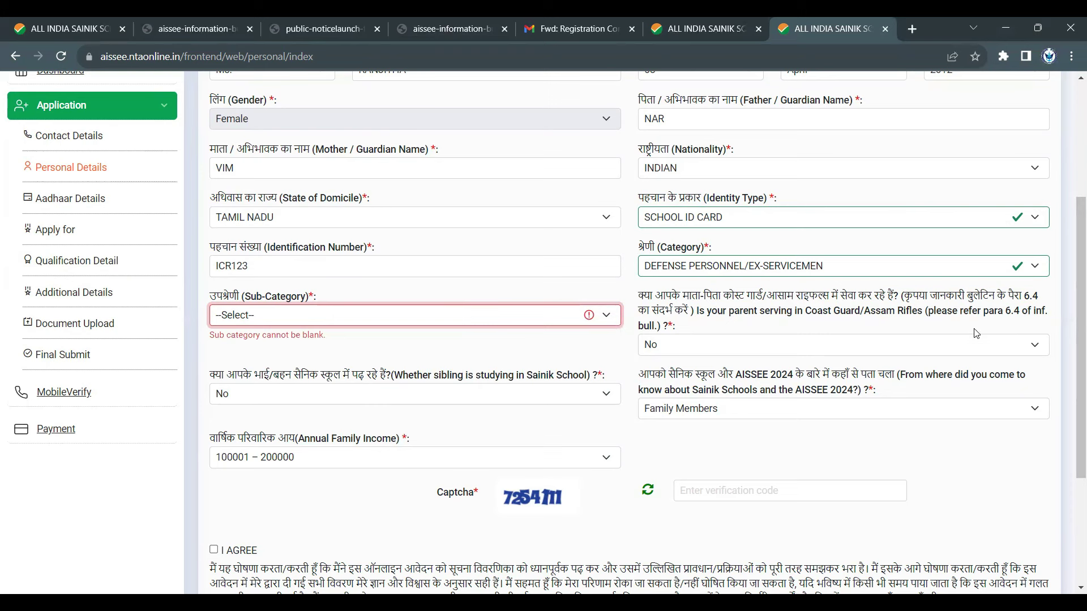
{"action": "left_click", "coordinate": [718, 268]}
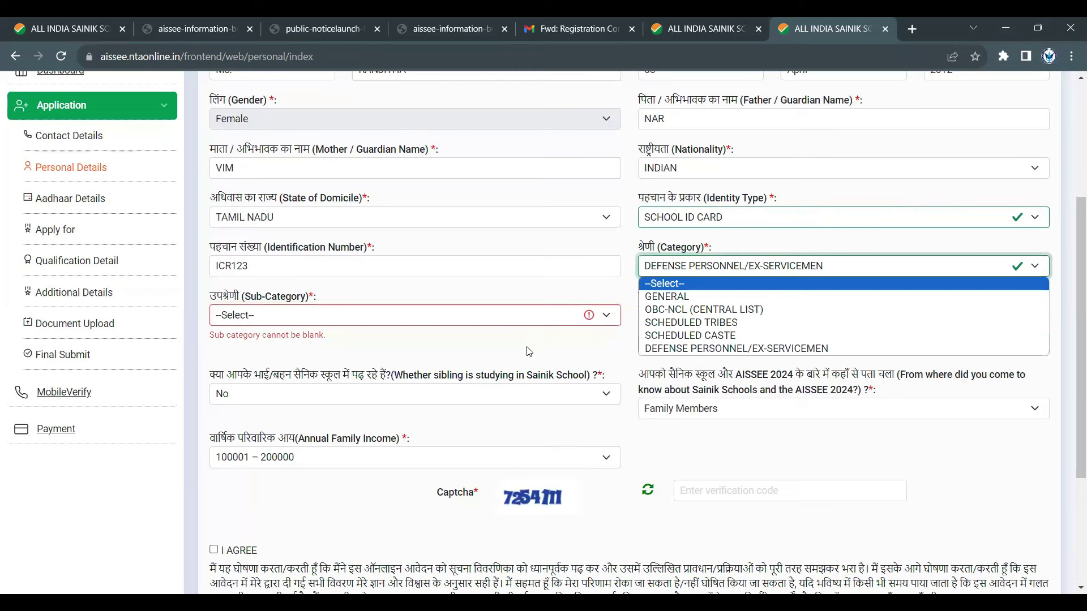
{"action": "left_click", "coordinate": [522, 318]}
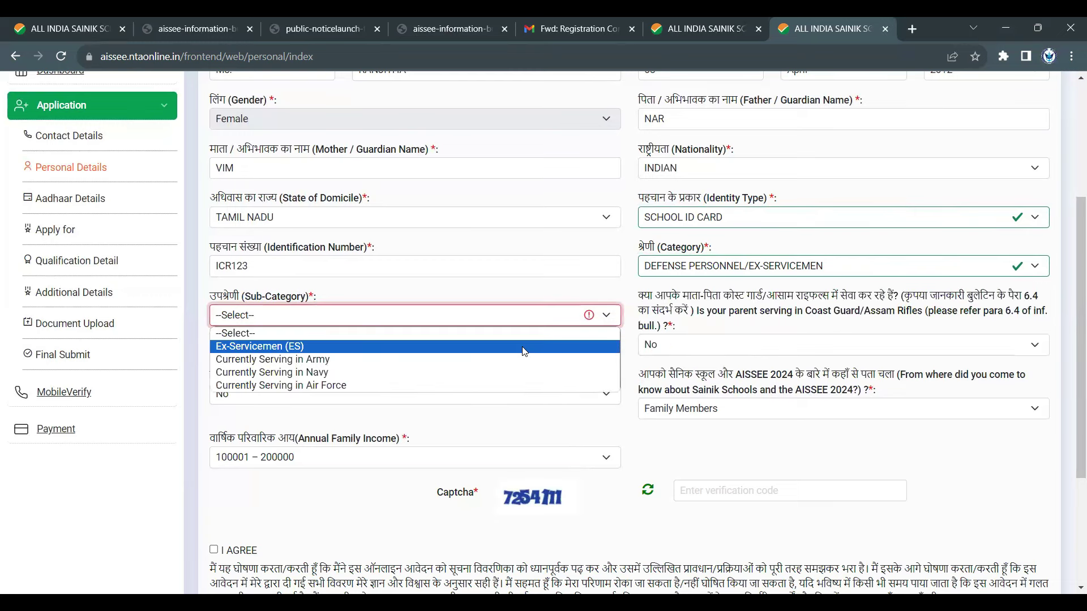
{"action": "left_click", "coordinate": [524, 347]}
{"action": "left_click", "coordinate": [526, 316]}
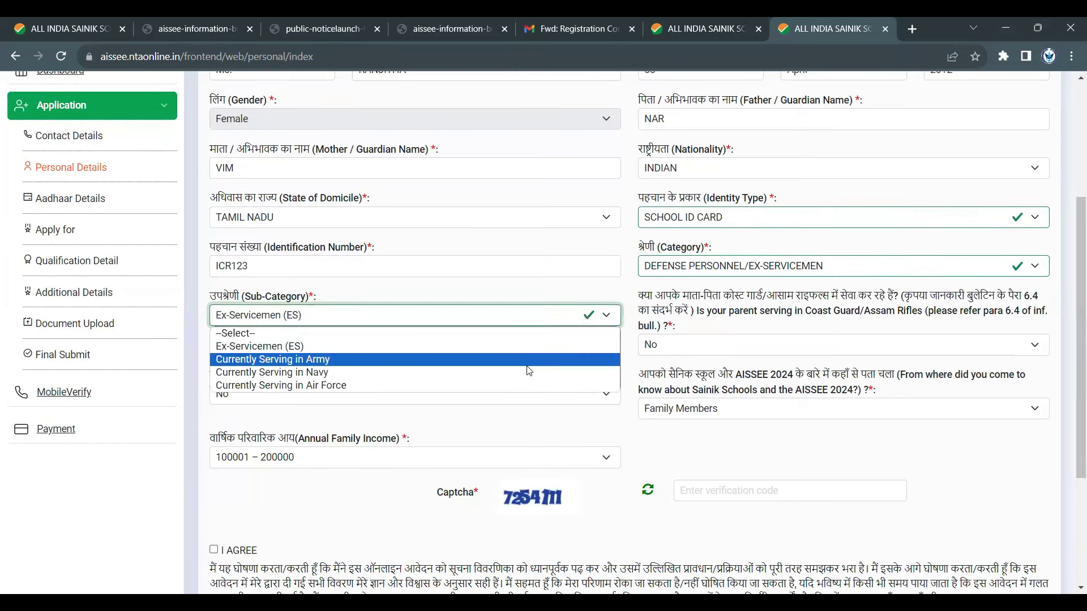
{"action": "left_click", "coordinate": [526, 371]}
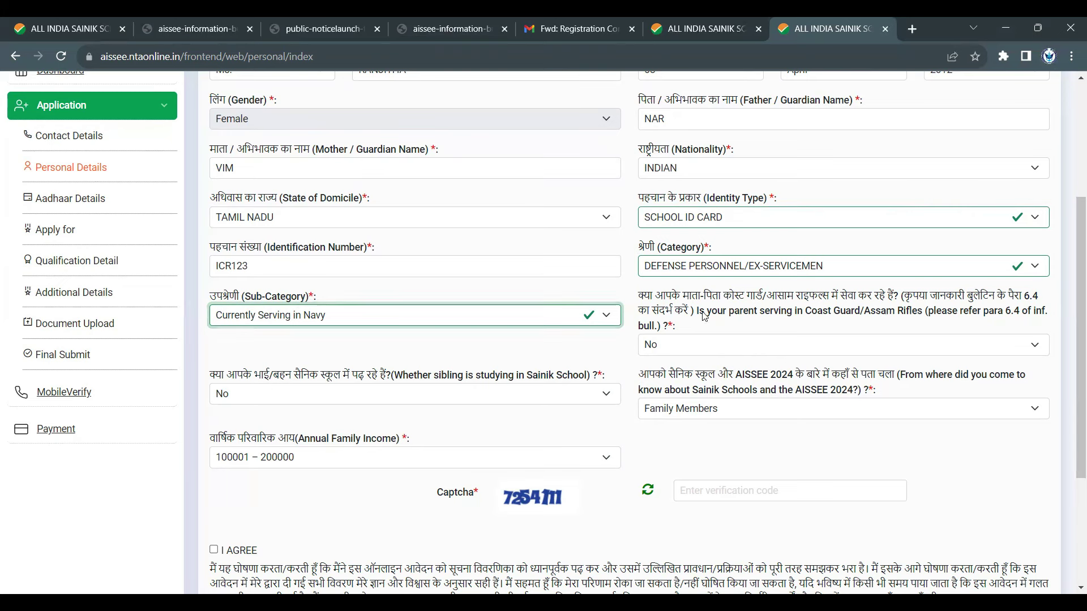
{"action": "left_click_drag", "start_coordinate": [705, 313], "coordinate": [899, 328]}
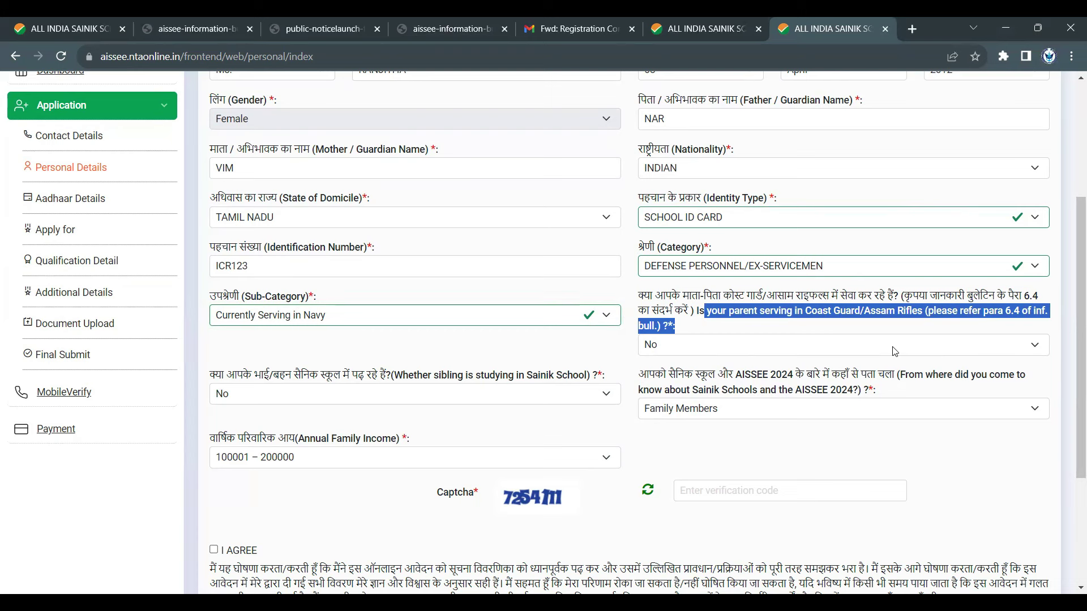
- Try Coast Guard and Assam Rifles for the parent service question, then answer No
{"action": "left_click", "coordinate": [894, 352]}
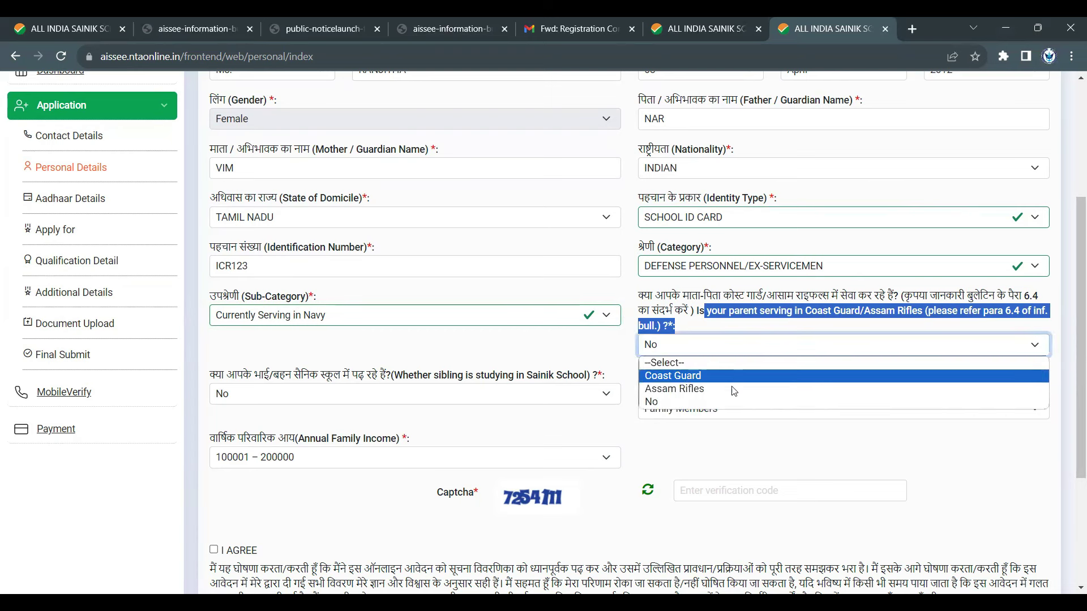
{"action": "left_click", "coordinate": [687, 380]}
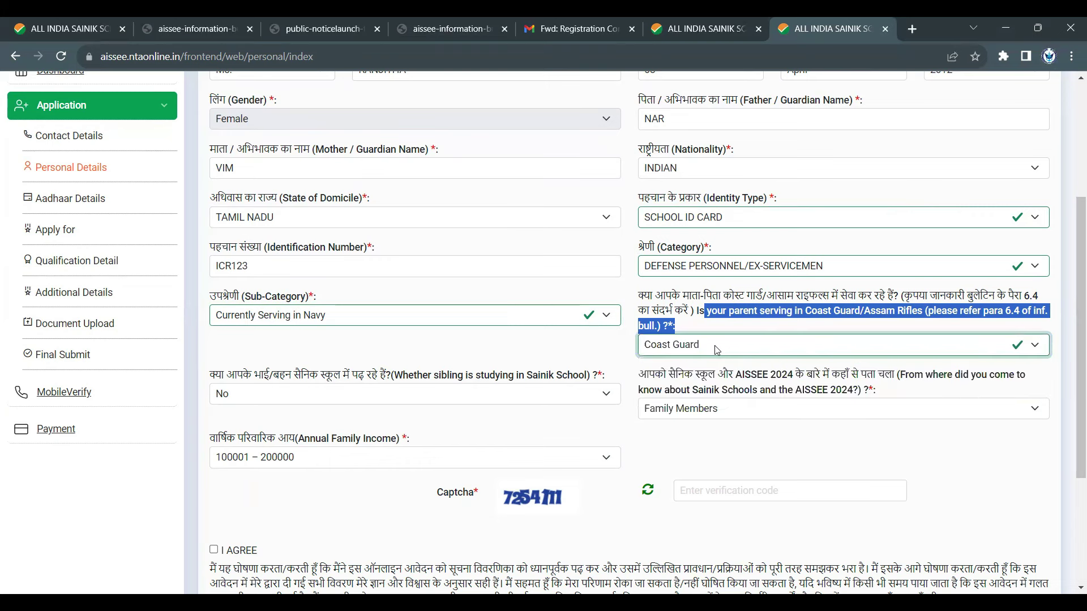
{"action": "left_click", "coordinate": [718, 351]}
{"action": "left_click", "coordinate": [704, 388]}
{"action": "left_click", "coordinate": [717, 348]}
{"action": "left_click", "coordinate": [698, 402]}
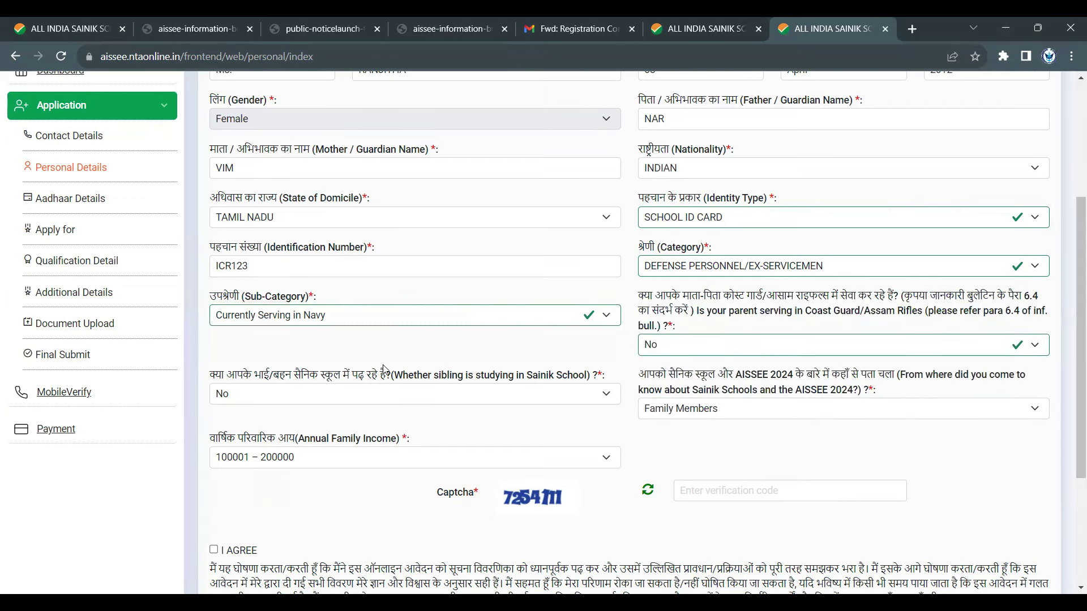
- Answer the sibling-in-Sainik-School question Yes, then change it to No
{"action": "left_click_drag", "start_coordinate": [391, 374], "coordinate": [593, 383]}
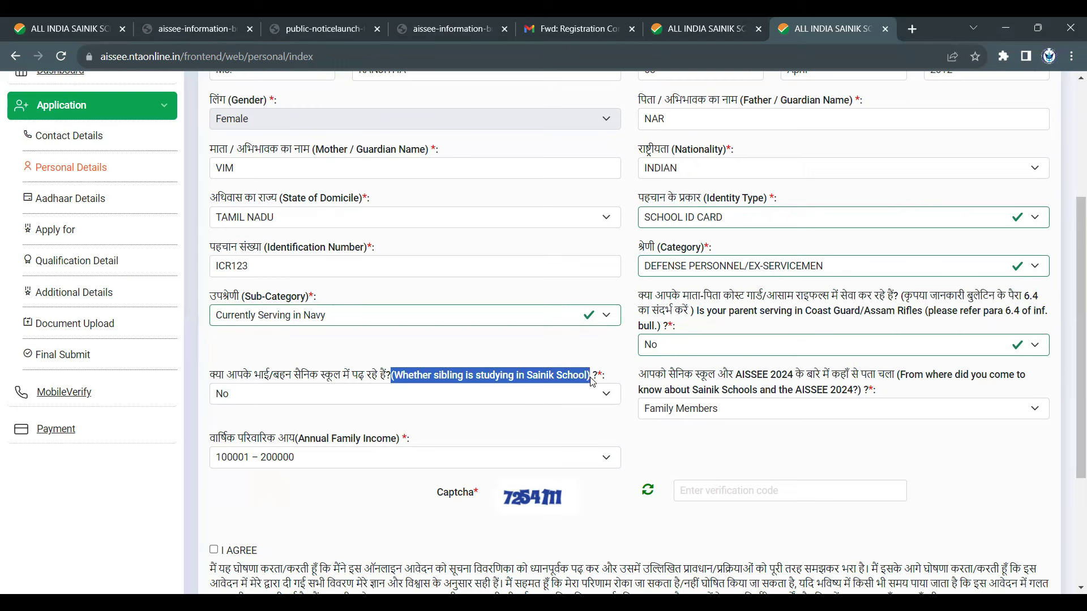
{"action": "left_click", "coordinate": [572, 406]}
{"action": "left_click", "coordinate": [574, 426]}
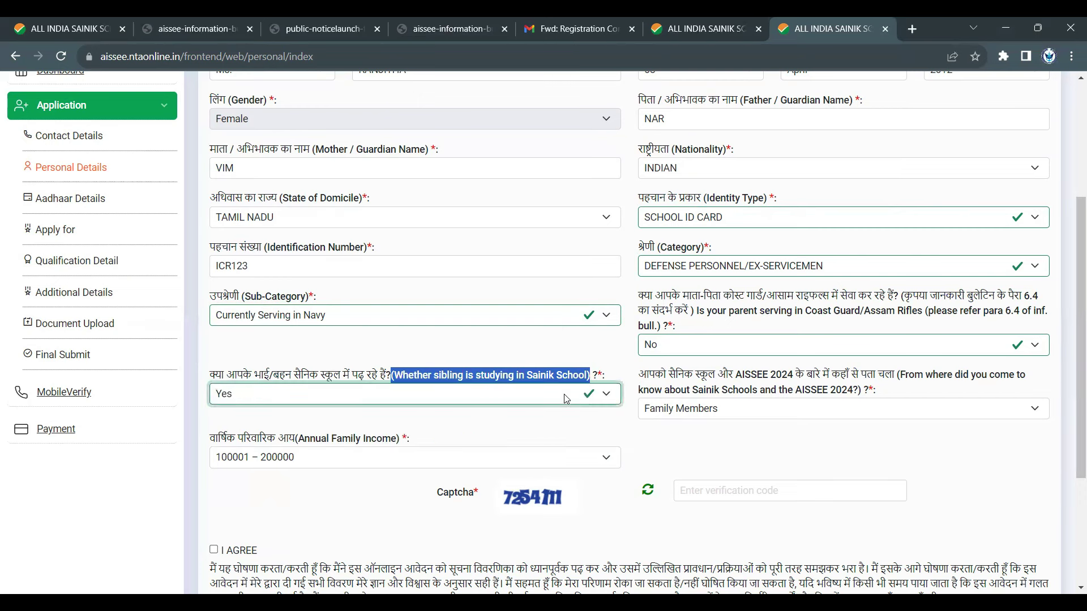
{"action": "left_click", "coordinate": [566, 399]}
{"action": "left_click", "coordinate": [563, 445]}
{"action": "left_click", "coordinate": [779, 445]}
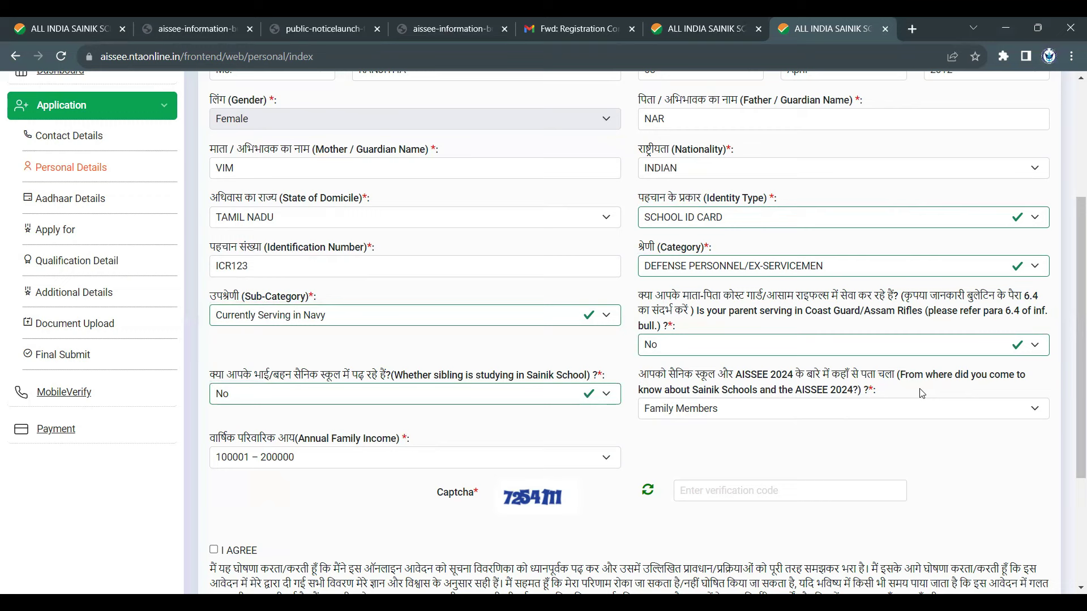
- Keep Family Members as the source and 100001 – 200000 as Annual Family Income
{"action": "left_click", "coordinate": [909, 410]}
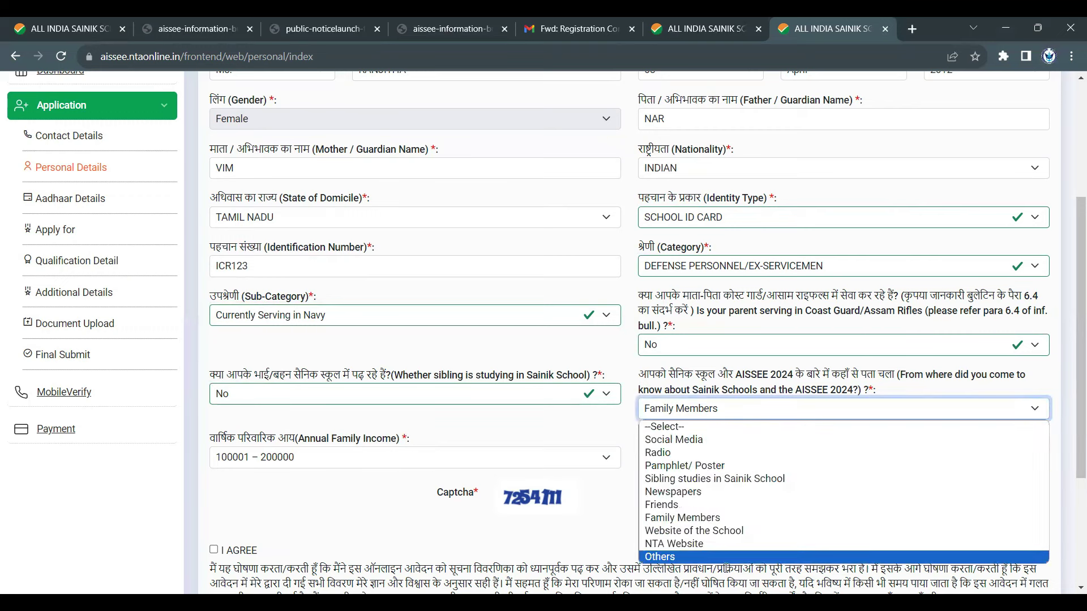
{"action": "left_click", "coordinate": [739, 518]}
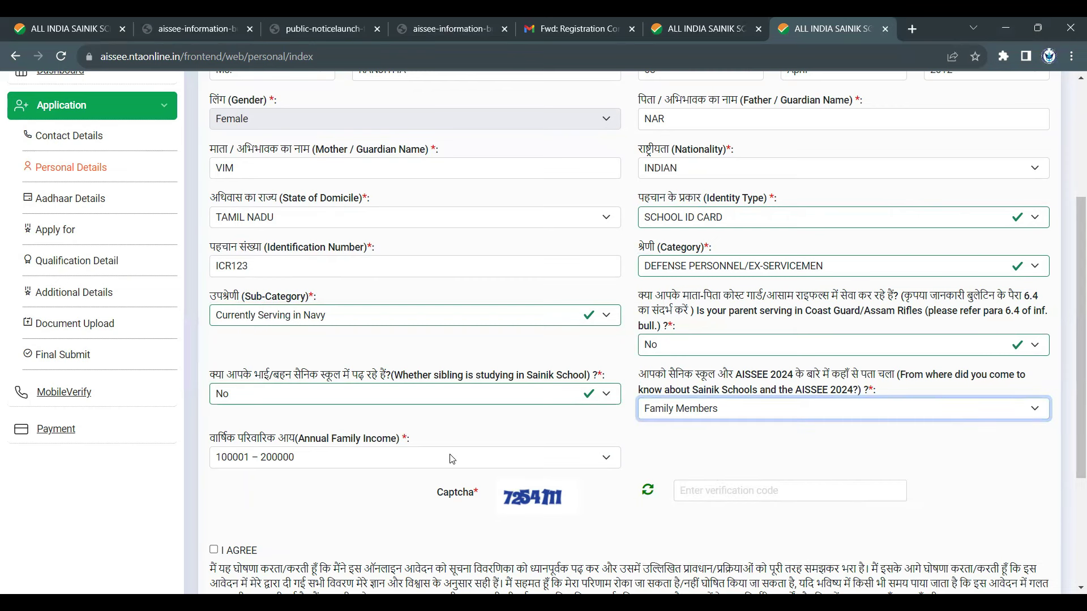
{"action": "left_click", "coordinate": [452, 459]}
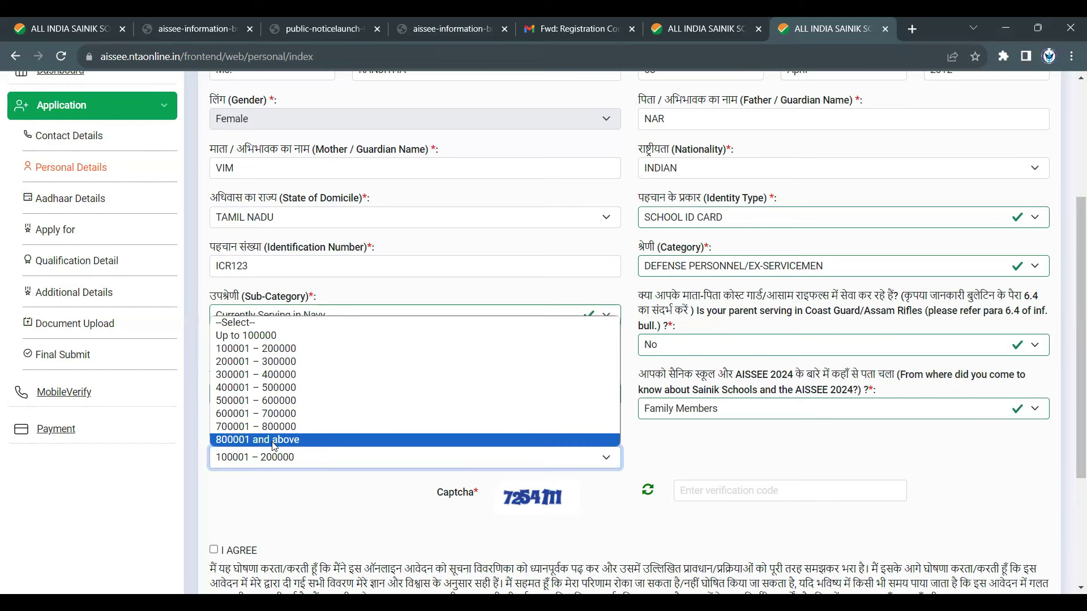
{"action": "left_click", "coordinate": [421, 349]}
{"action": "left_click", "coordinate": [684, 491]}
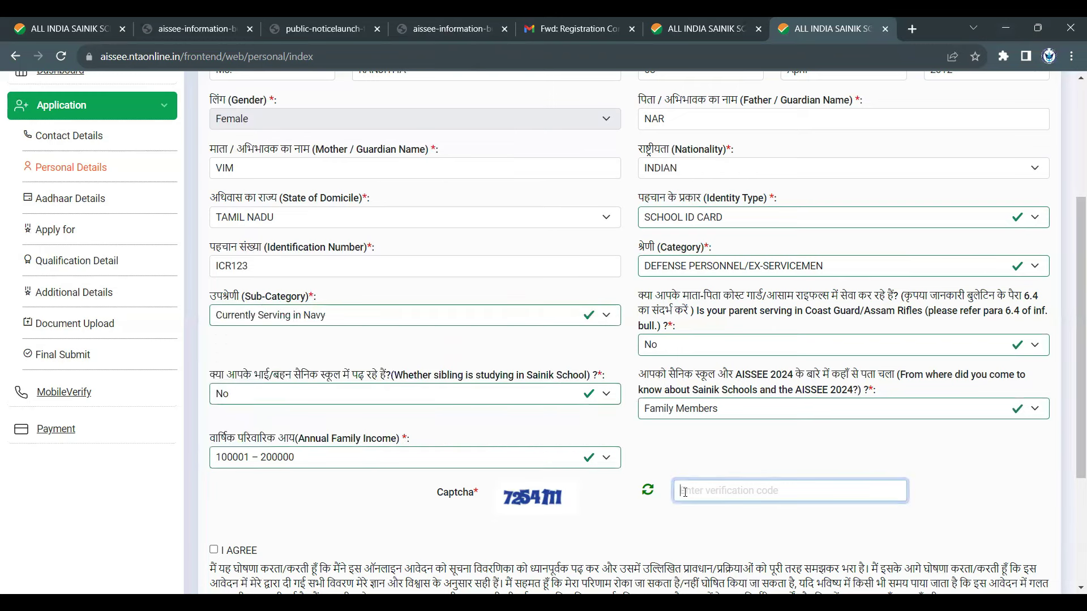
- Fill in the captcha code, tick I AGREE, and save the Personal Details
{"action": "type", "text": "7254111"}
{"action": "scroll", "coordinate": [646, 460], "scroll_direction": "down", "scroll_amount": 2}
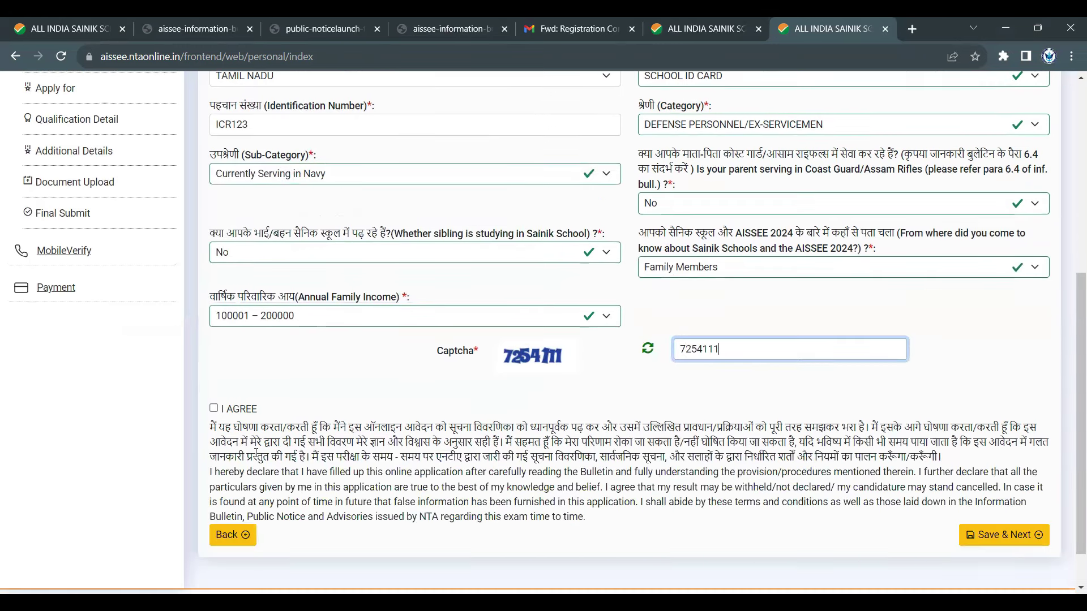
{"action": "left_click", "coordinate": [213, 408]}
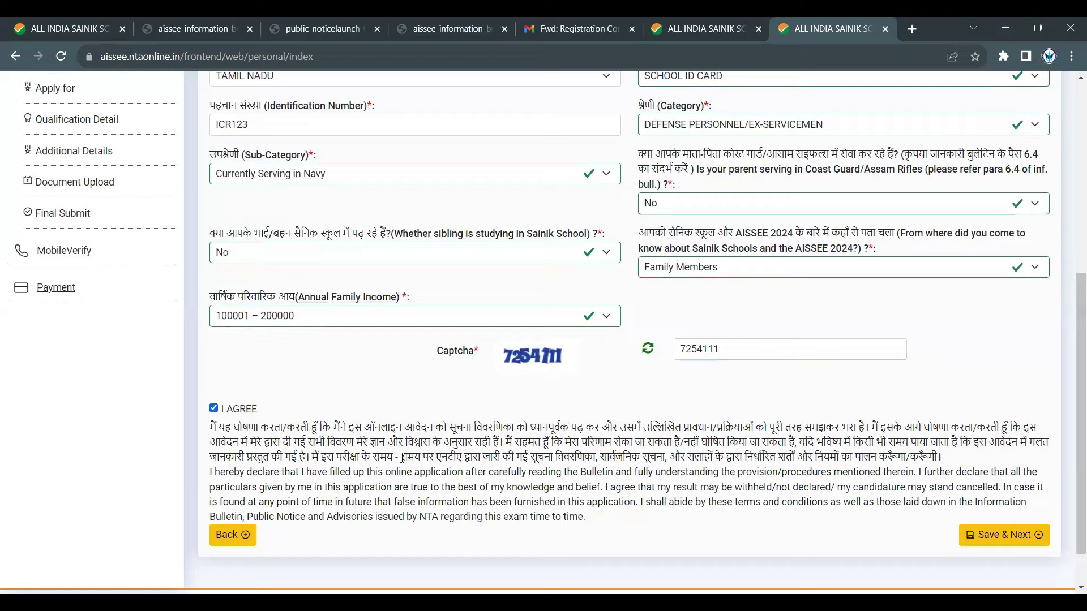
{"action": "left_click", "coordinate": [988, 535]}
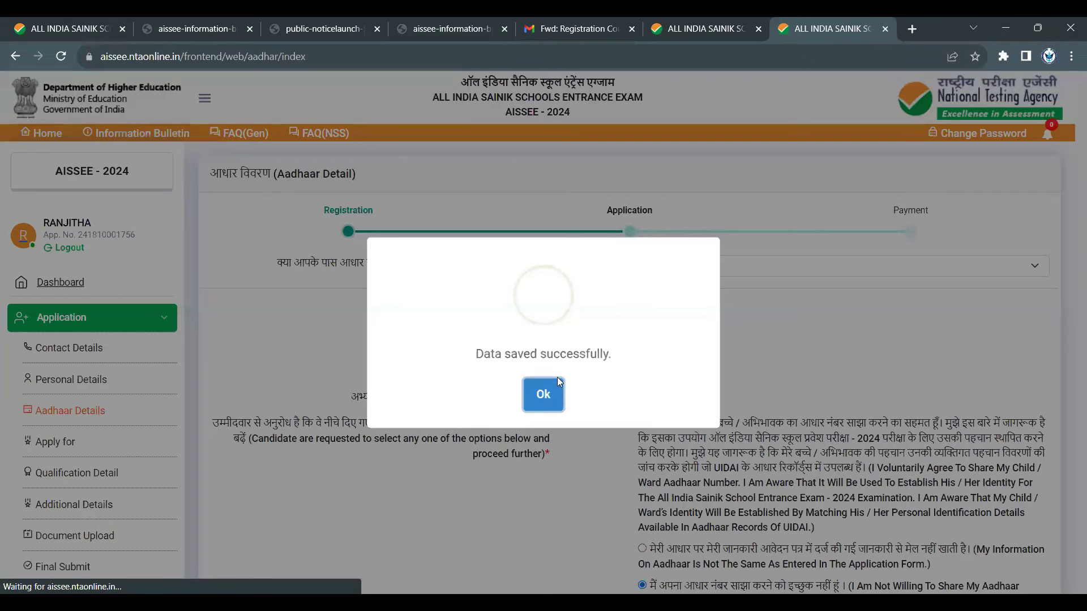
- Dismiss the 'Data saved successfully' message and look over the Aadhaar Details form
{"action": "left_click", "coordinate": [548, 394]}
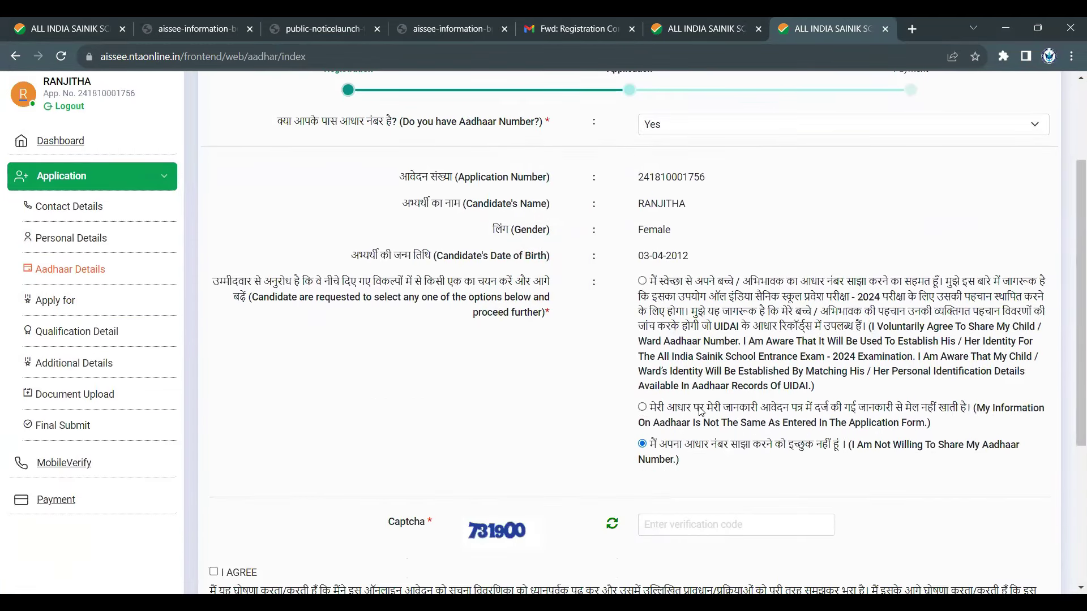
{"action": "scroll", "coordinate": [700, 410], "scroll_direction": "up", "scroll_amount": 2}
{"action": "left_click_drag", "start_coordinate": [463, 247], "coordinate": [660, 276]}
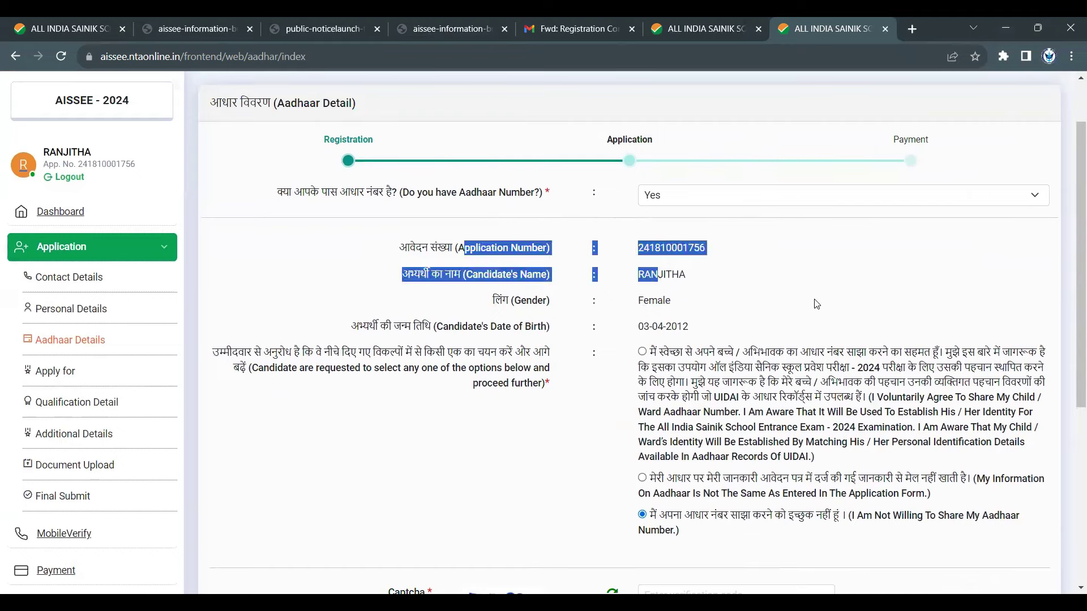
{"action": "left_click", "coordinate": [803, 312]}
{"action": "scroll", "coordinate": [730, 289], "scroll_direction": "down", "scroll_amount": 3}
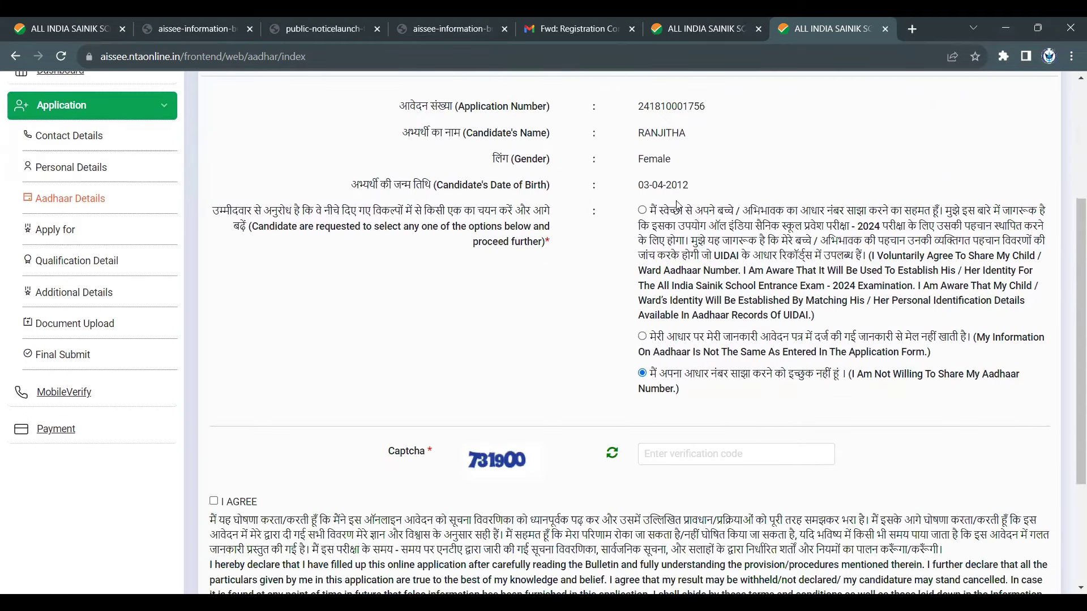
{"action": "scroll", "coordinate": [700, 243], "scroll_direction": "down", "scroll_amount": 1}
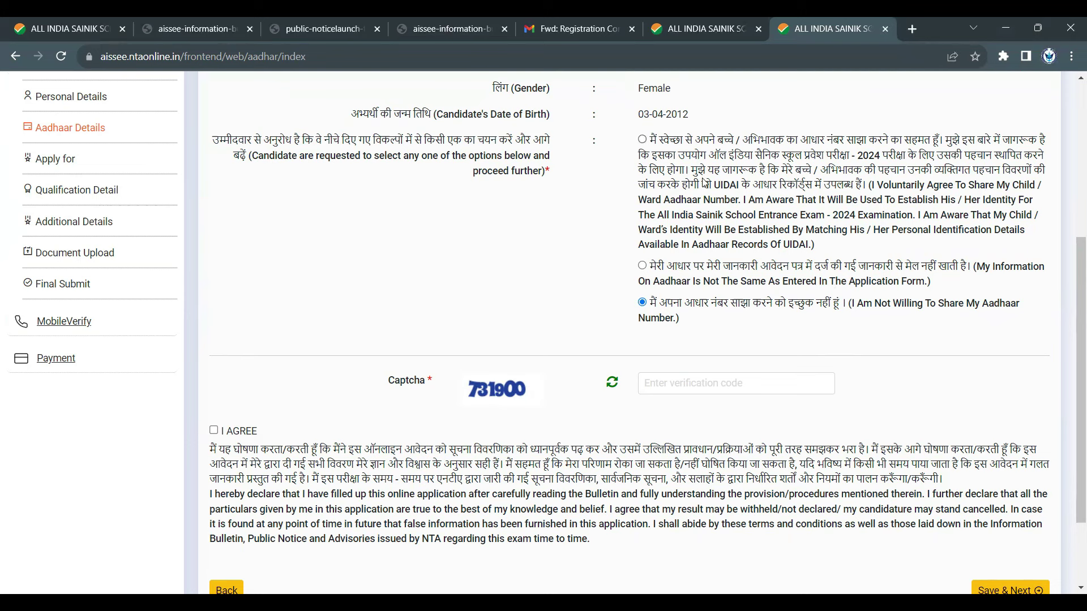
- Select 'I Voluntarily Agree To Share My Child / Ward Aadhaar Number' and highlight its consent statement
{"action": "left_click", "coordinate": [642, 140]}
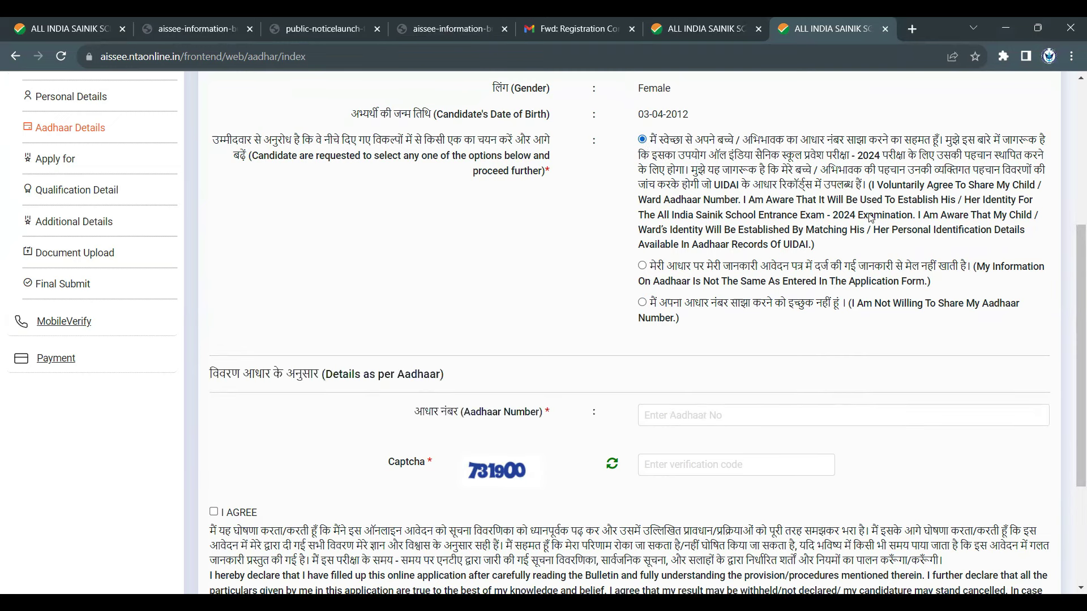
{"action": "left_click_drag", "start_coordinate": [871, 185], "coordinate": [913, 210]}
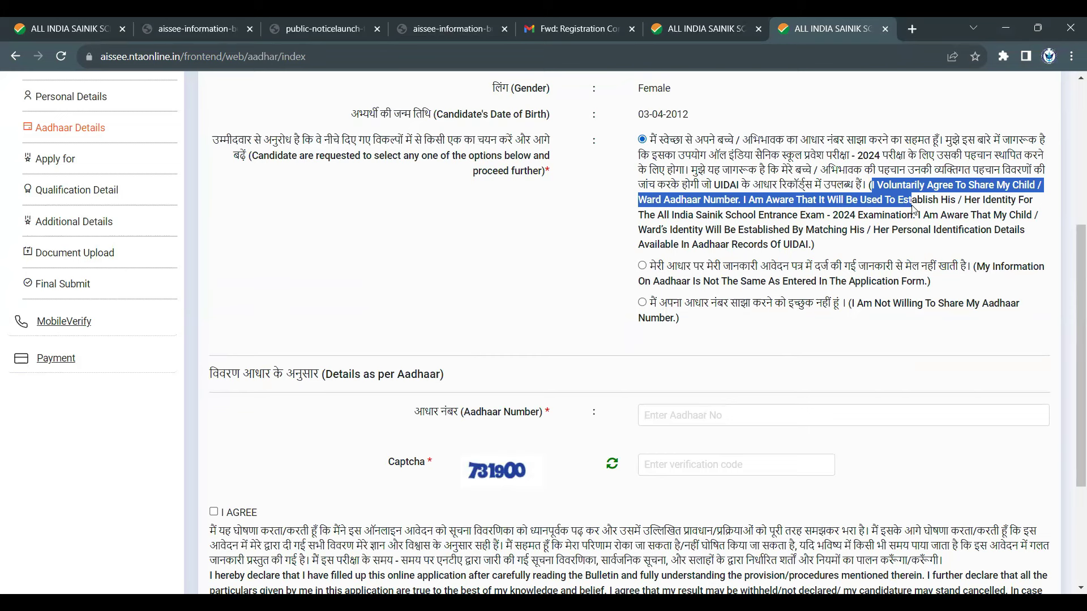
{"action": "left_click_drag", "start_coordinate": [913, 210], "coordinate": [917, 220]}
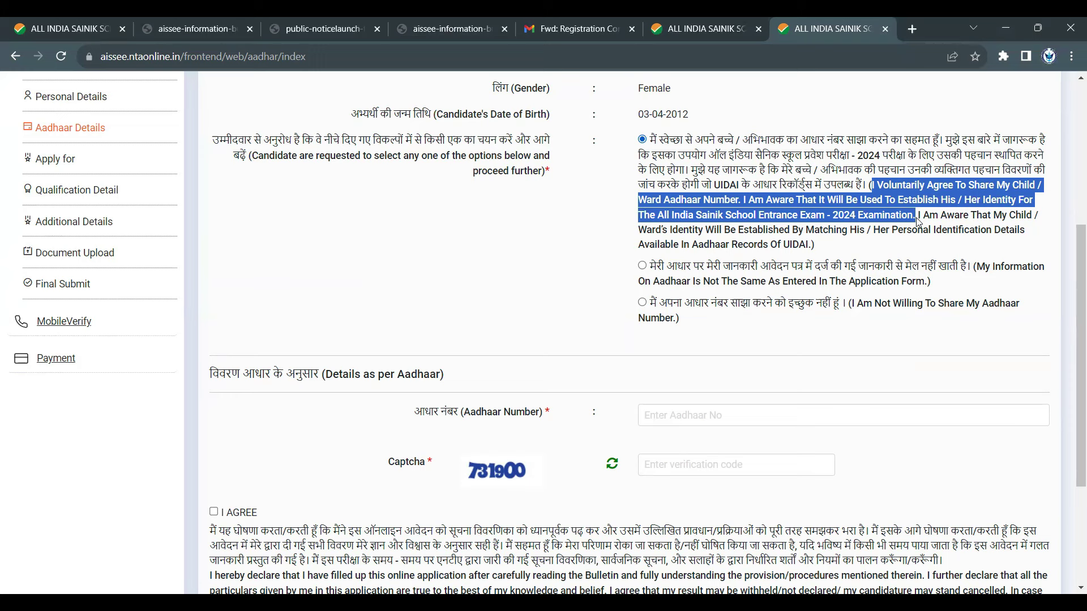
{"action": "left_click_drag", "start_coordinate": [918, 221], "coordinate": [836, 247]}
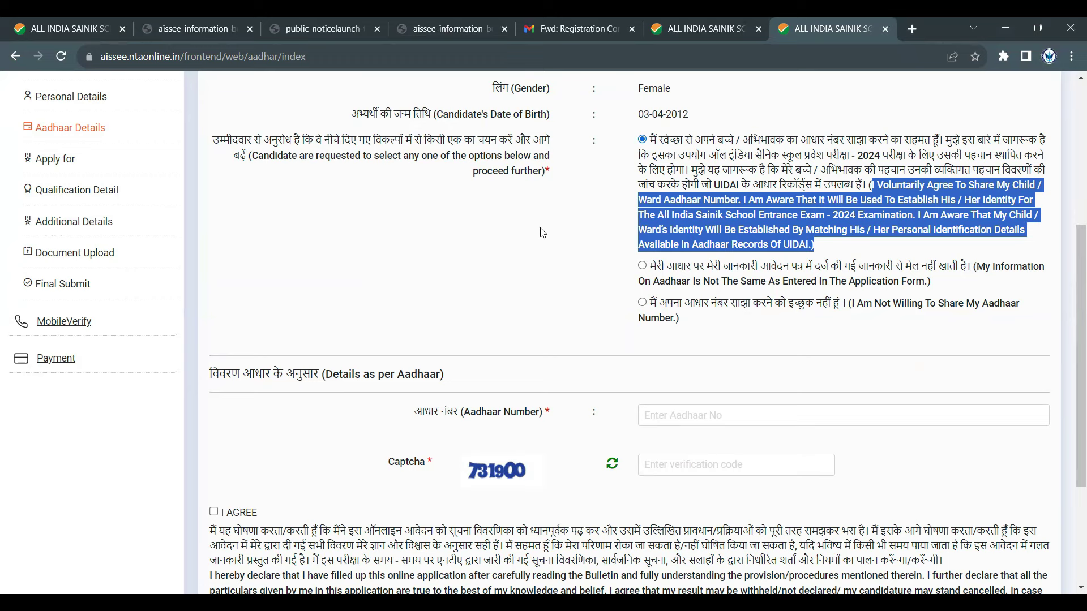
- Review the form, highlighting the candidate's name and the Aadhaar mismatch option's wording
{"action": "scroll", "coordinate": [543, 233], "scroll_direction": "up", "scroll_amount": 5}
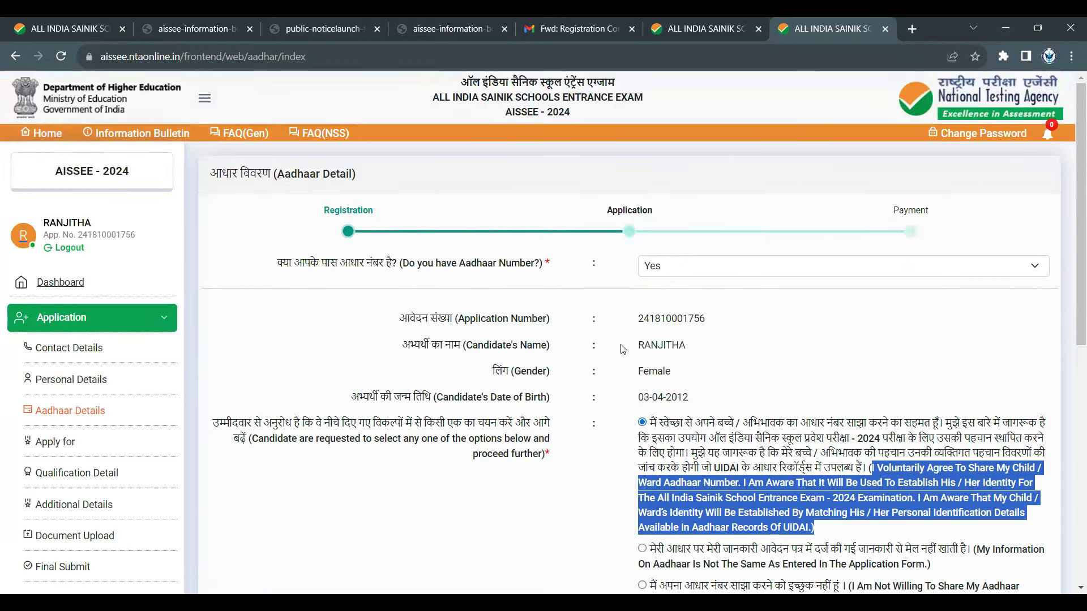
{"action": "left_click_drag", "start_coordinate": [638, 340], "coordinate": [715, 355]}
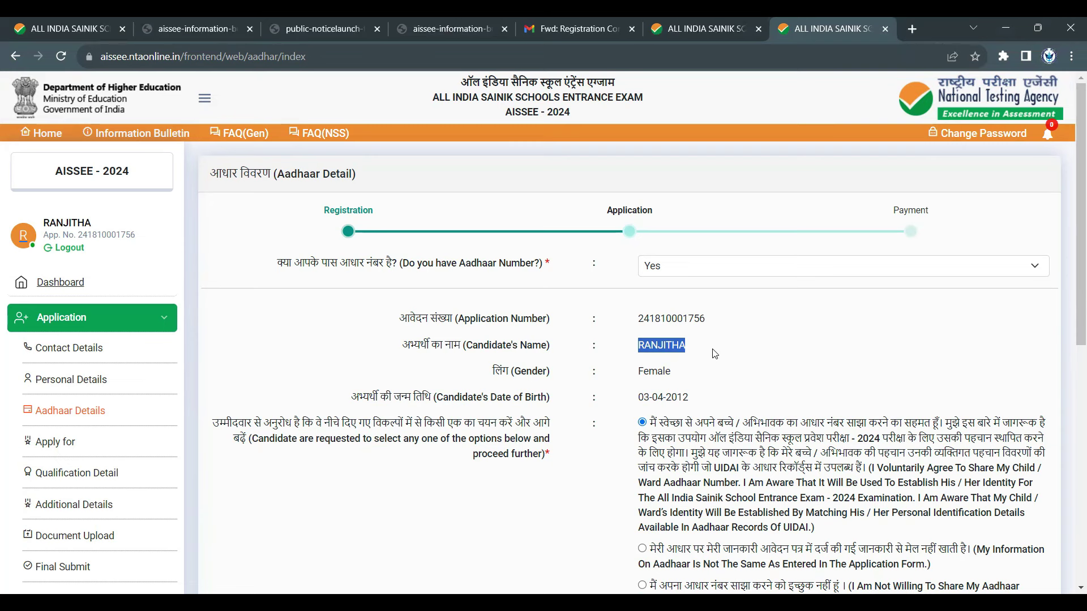
{"action": "scroll", "coordinate": [715, 354], "scroll_direction": "down", "scroll_amount": 1}
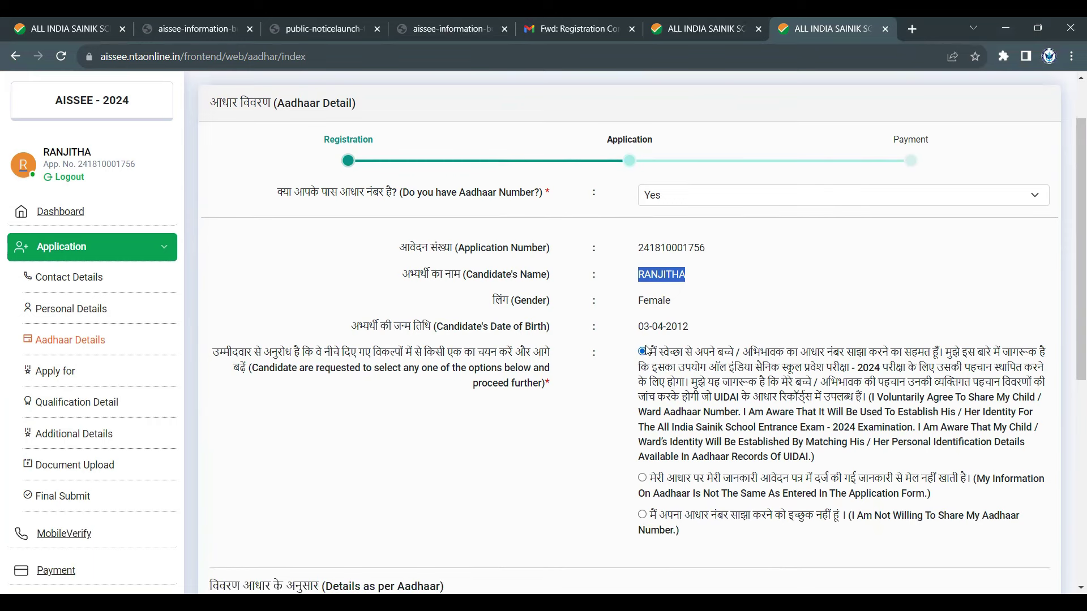
{"action": "scroll", "coordinate": [662, 382], "scroll_direction": "down", "scroll_amount": 2}
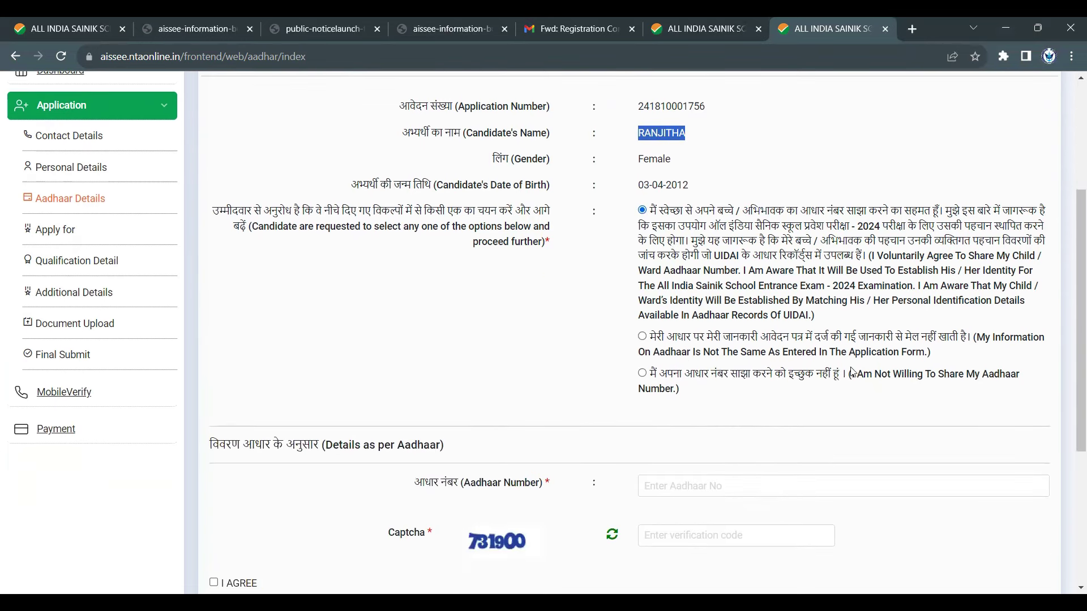
{"action": "left_click_drag", "start_coordinate": [973, 338], "coordinate": [988, 357]}
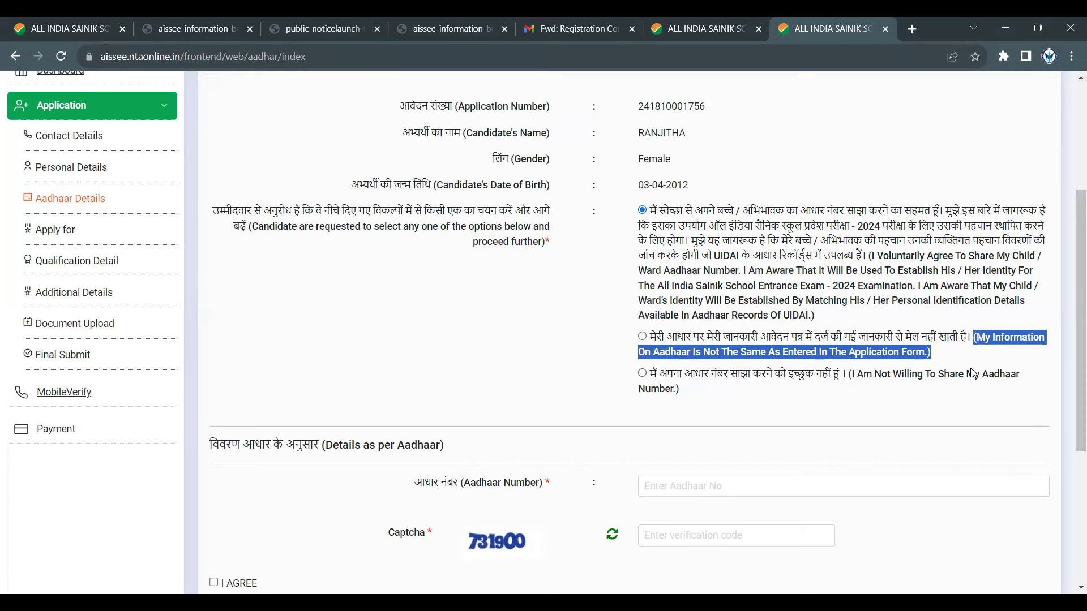
{"action": "scroll", "coordinate": [973, 374], "scroll_direction": "up", "scroll_amount": 4}
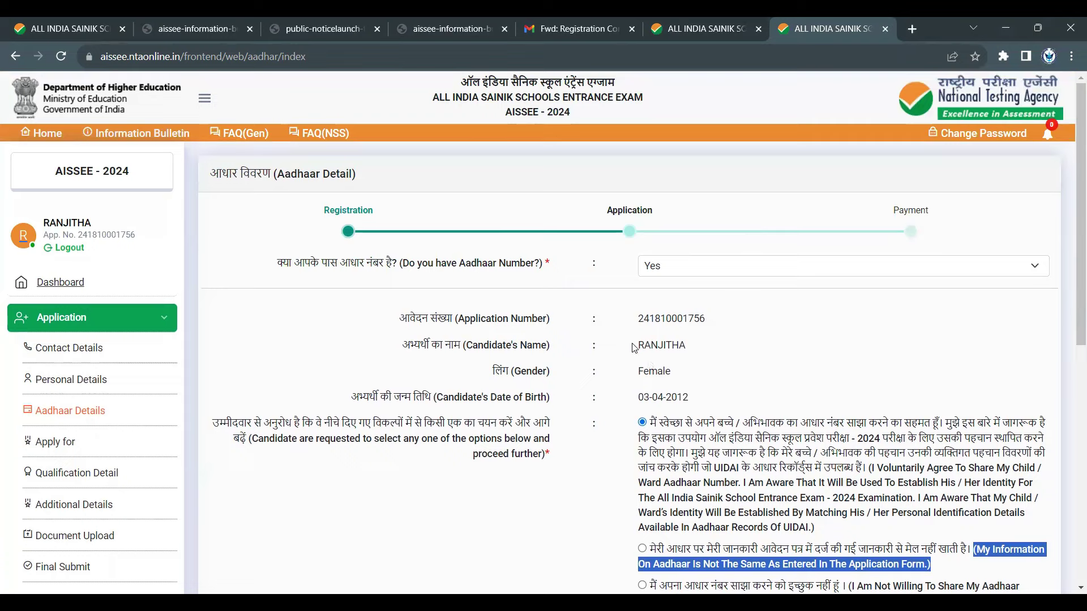
{"action": "left_click_drag", "start_coordinate": [633, 345], "coordinate": [698, 348]}
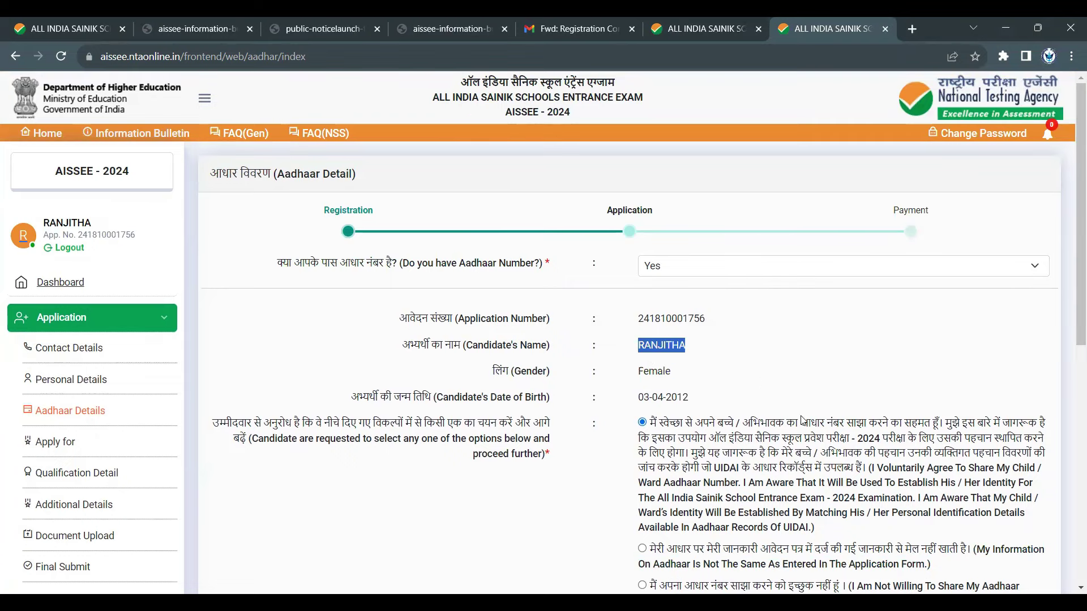
{"action": "scroll", "coordinate": [798, 441], "scroll_direction": "down", "scroll_amount": 3}
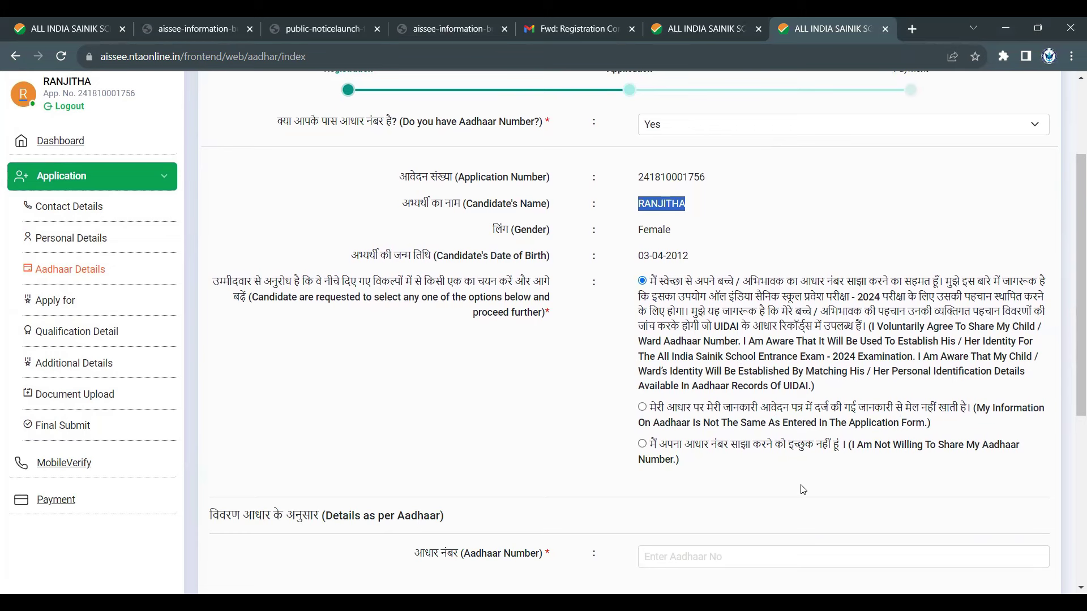
- Try the Aadhaar mismatch and 'Not Willing To Share' options, ending on the mismatch option
{"action": "left_click", "coordinate": [643, 409]}
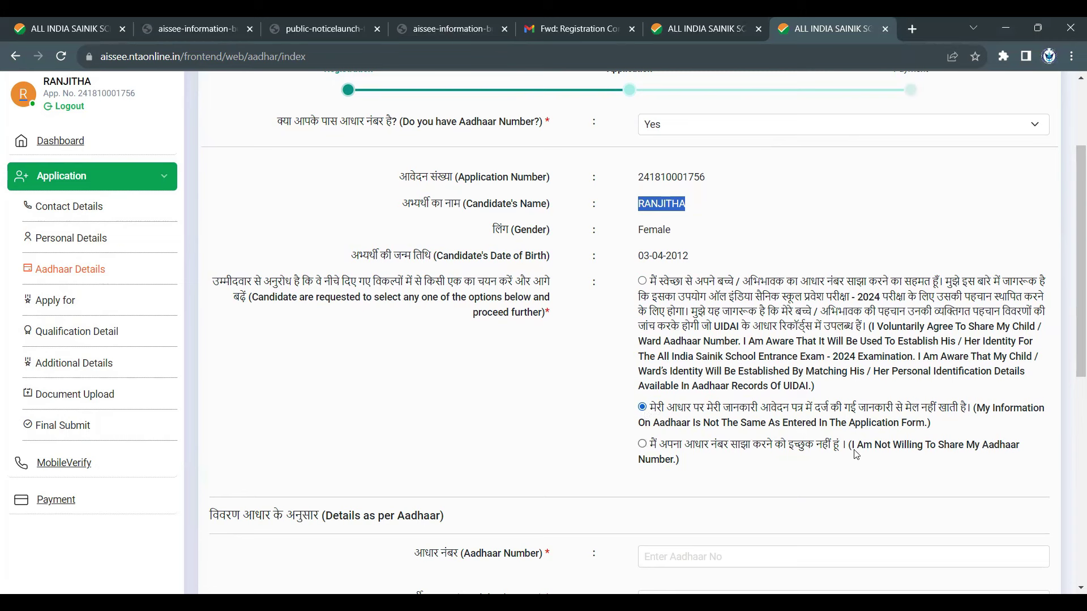
{"action": "left_click_drag", "start_coordinate": [849, 445], "coordinate": [870, 460]}
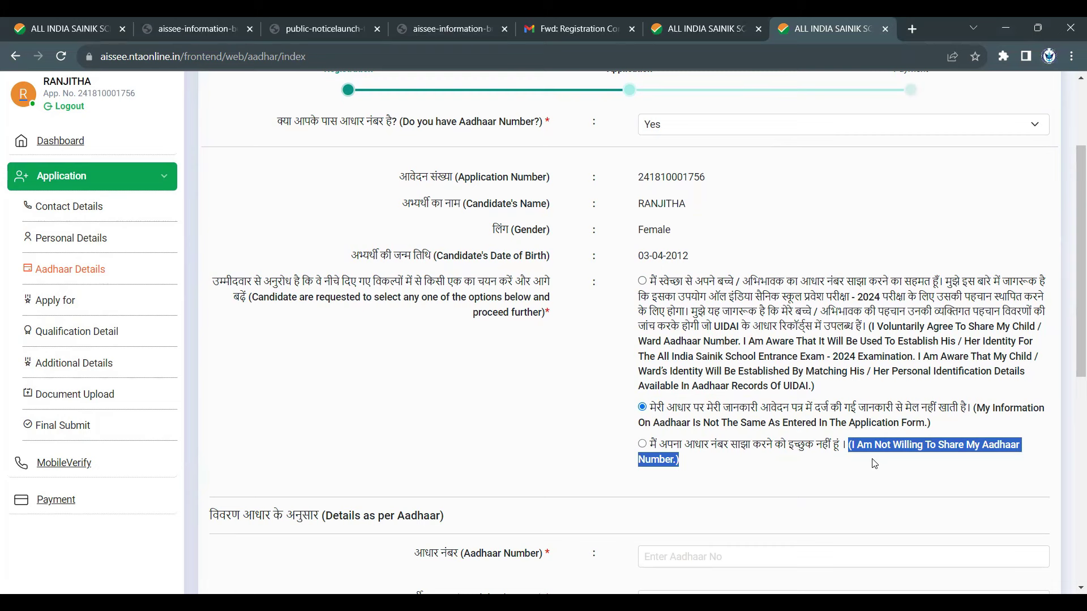
{"action": "left_click", "coordinate": [644, 445]}
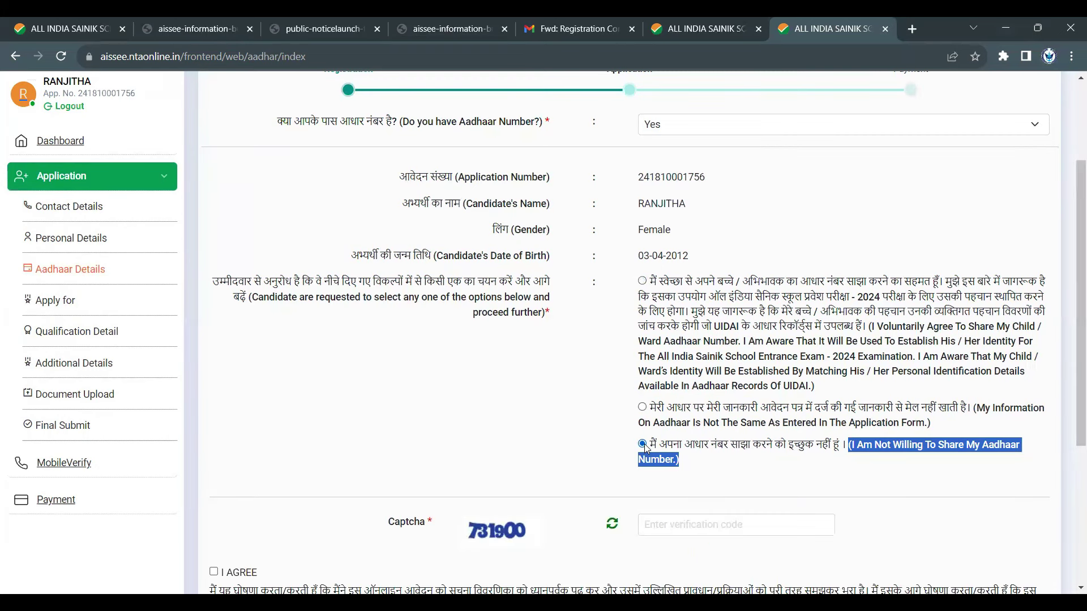
{"action": "left_click", "coordinate": [642, 407]}
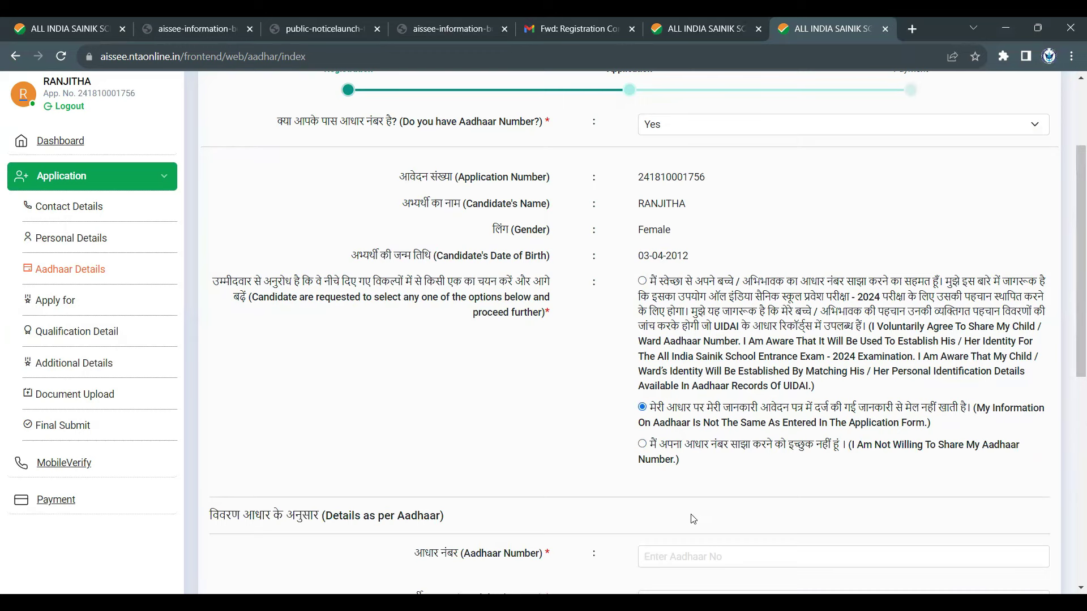
{"action": "scroll", "coordinate": [702, 515], "scroll_direction": "down", "scroll_amount": 2}
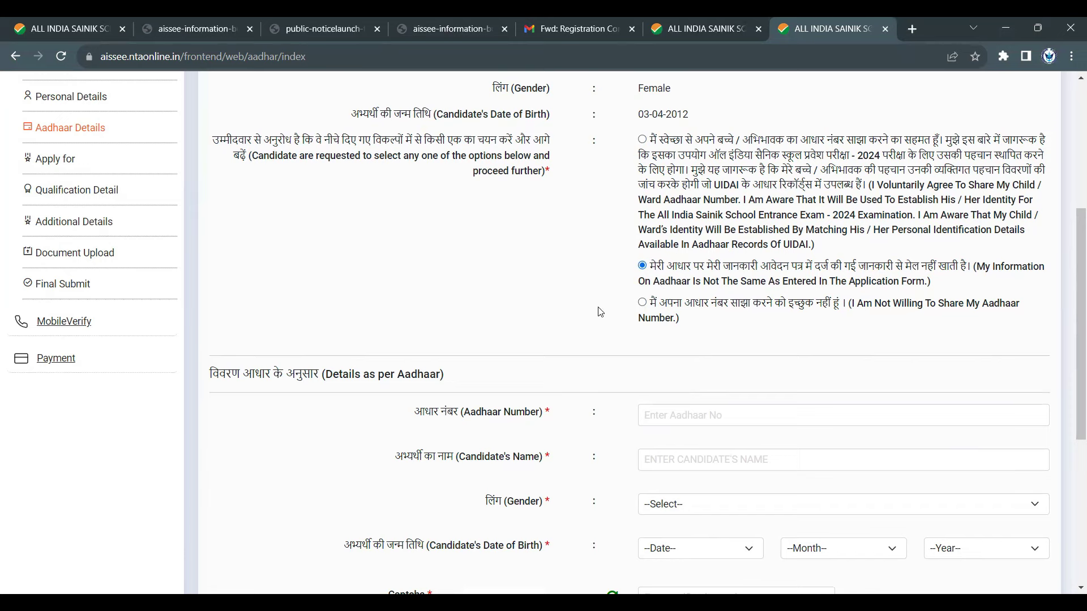
{"action": "scroll", "coordinate": [566, 294], "scroll_direction": "down", "scroll_amount": 2}
- Highlight the Aadhaar Number and Candidate's Name field labels
{"action": "left_click_drag", "start_coordinate": [455, 273], "coordinate": [575, 288]}
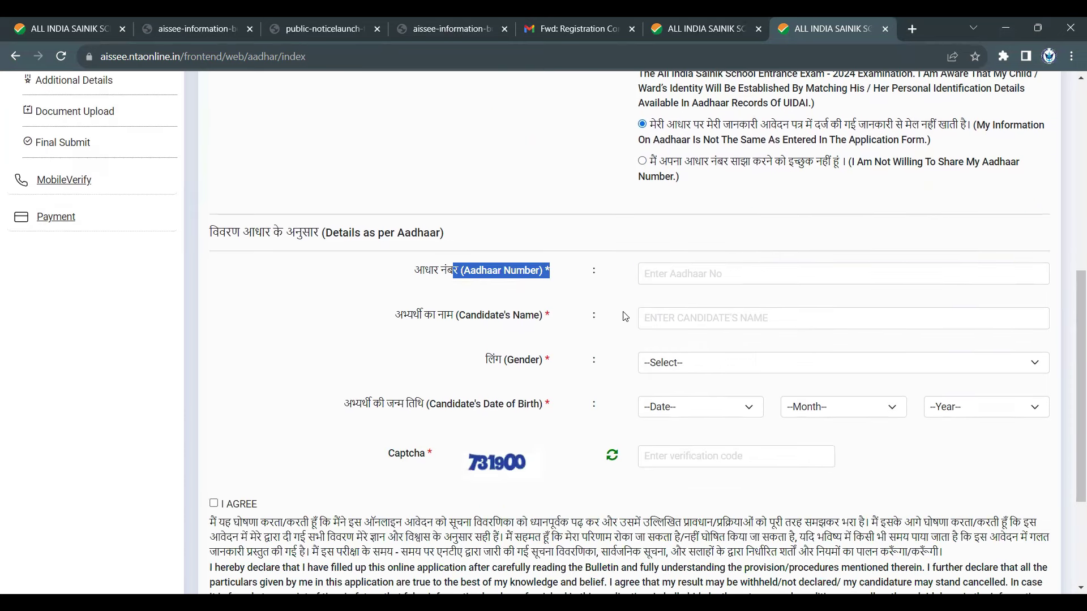
{"action": "left_click_drag", "start_coordinate": [460, 315], "coordinate": [548, 332]}
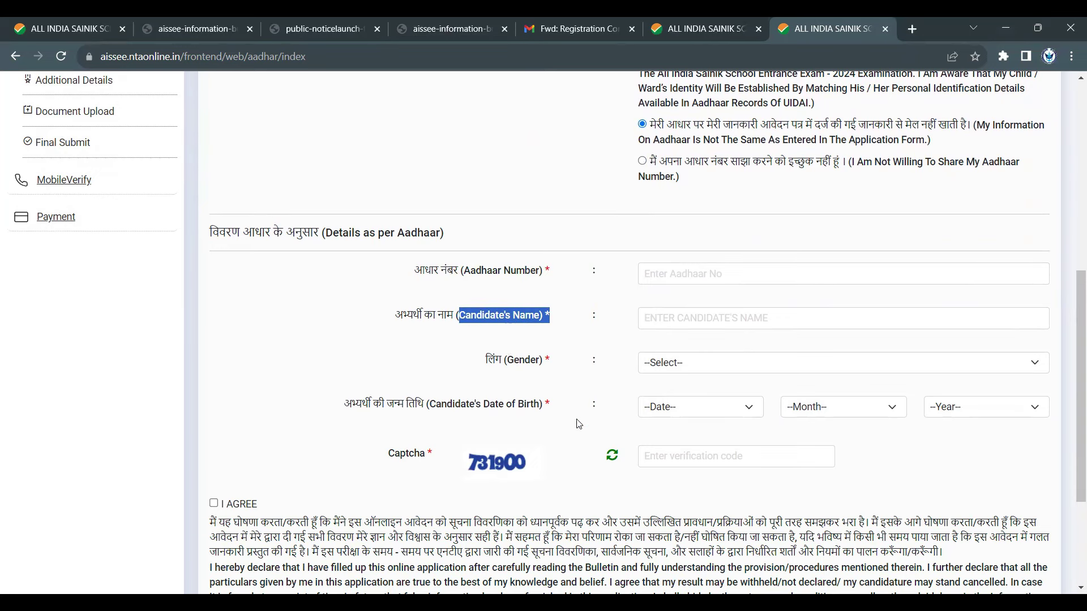
{"action": "scroll", "coordinate": [580, 425], "scroll_direction": "down", "scroll_amount": 3}
{"action": "scroll", "coordinate": [613, 463], "scroll_direction": "up", "scroll_amount": 4}
{"action": "scroll", "coordinate": [613, 463], "scroll_direction": "up", "scroll_amount": 3}
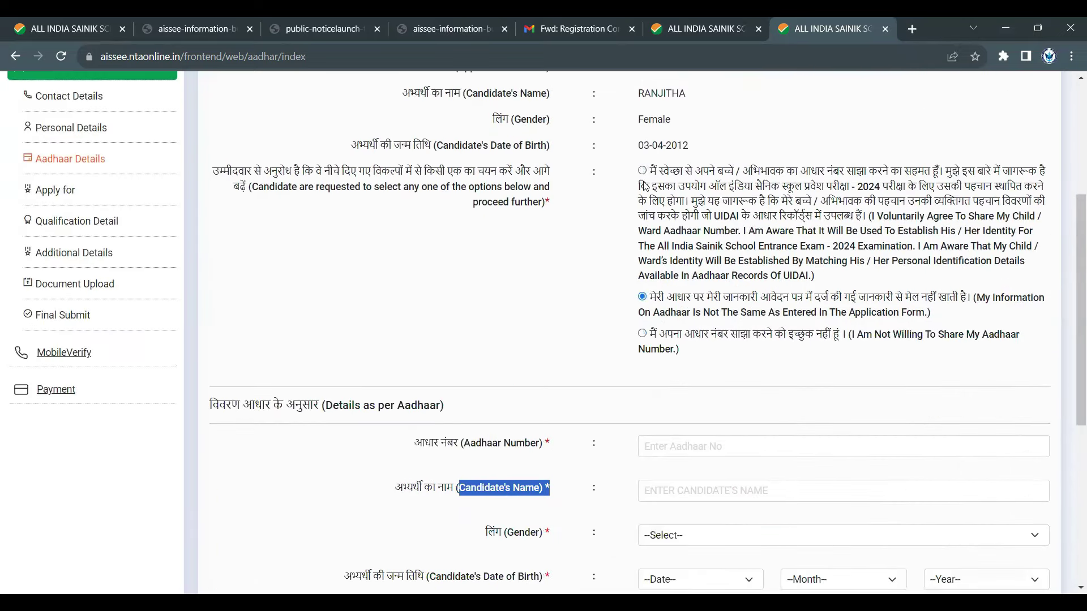
- Select 'I Voluntarily Agree To Share', then click into the Aadhaar Number and captcha fields
{"action": "left_click", "coordinate": [643, 171]}
{"action": "scroll", "coordinate": [666, 320], "scroll_direction": "down", "scroll_amount": 3}
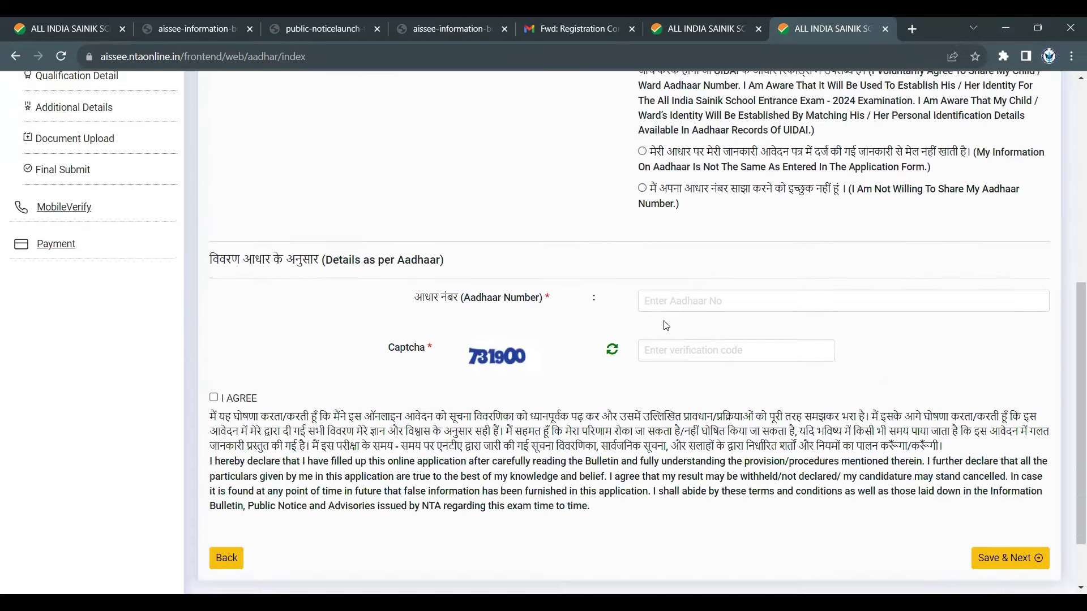
{"action": "left_click", "coordinate": [689, 234]}
{"action": "left_click", "coordinate": [736, 283]}
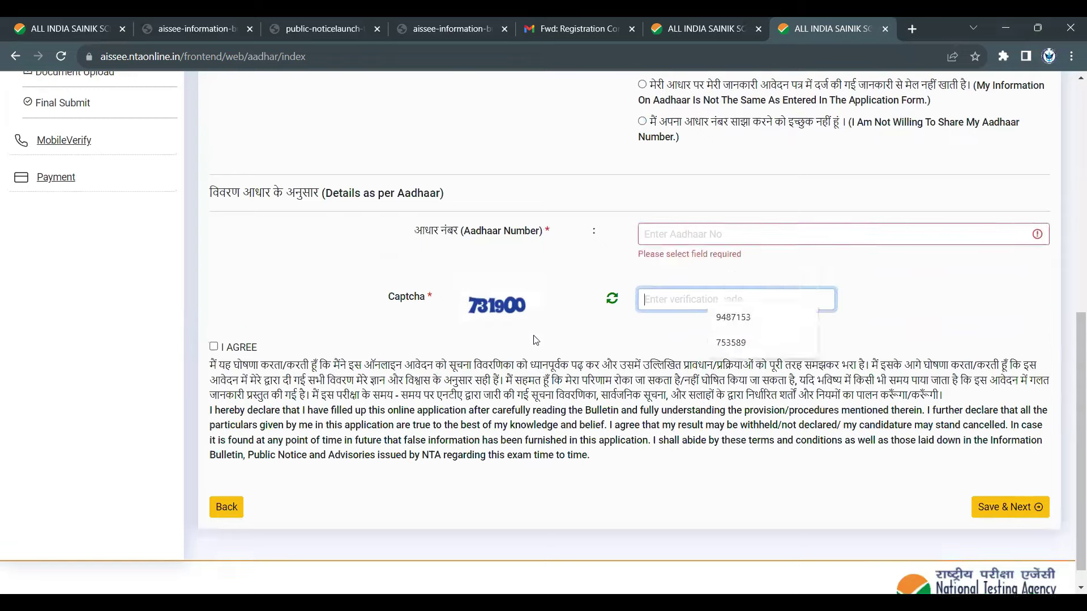
{"action": "scroll", "coordinate": [638, 270], "scroll_direction": "up", "scroll_amount": 3}
- Choose 'I Am Not Willing To Share My Aadhaar Number', enter the captcha, tick I AGREE, and save
{"action": "left_click", "coordinate": [638, 266]}
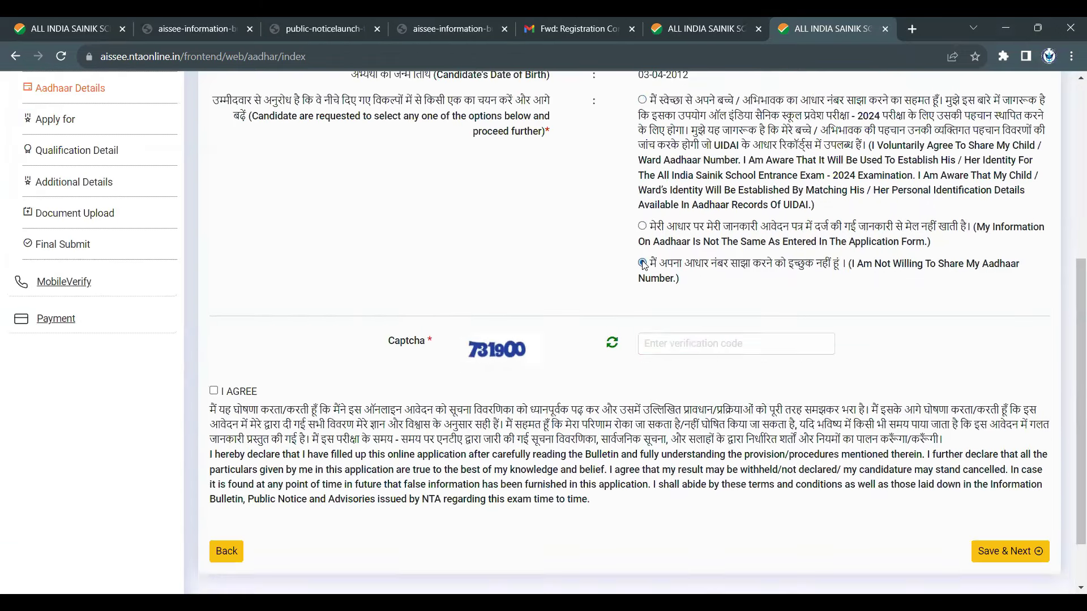
{"action": "left_click", "coordinate": [757, 340]}
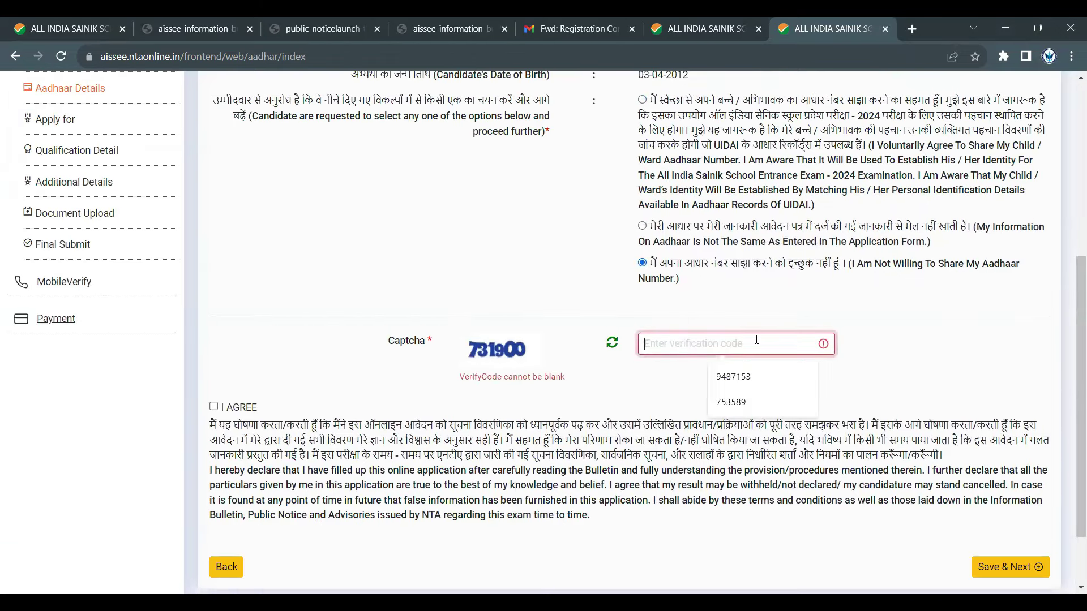
{"action": "type", "text": "7"}
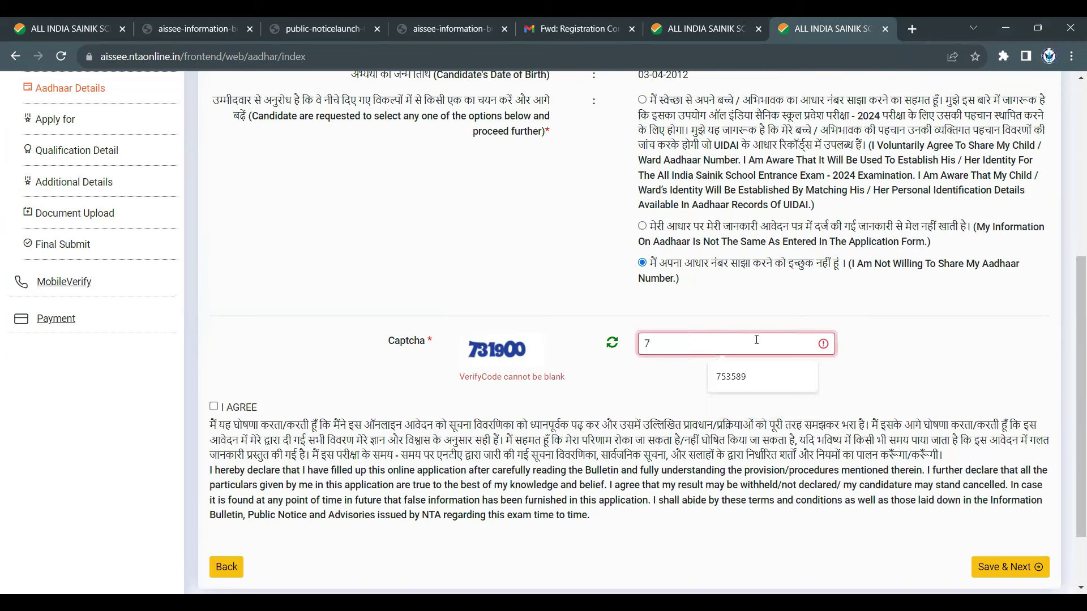
{"action": "type", "text": "319"}
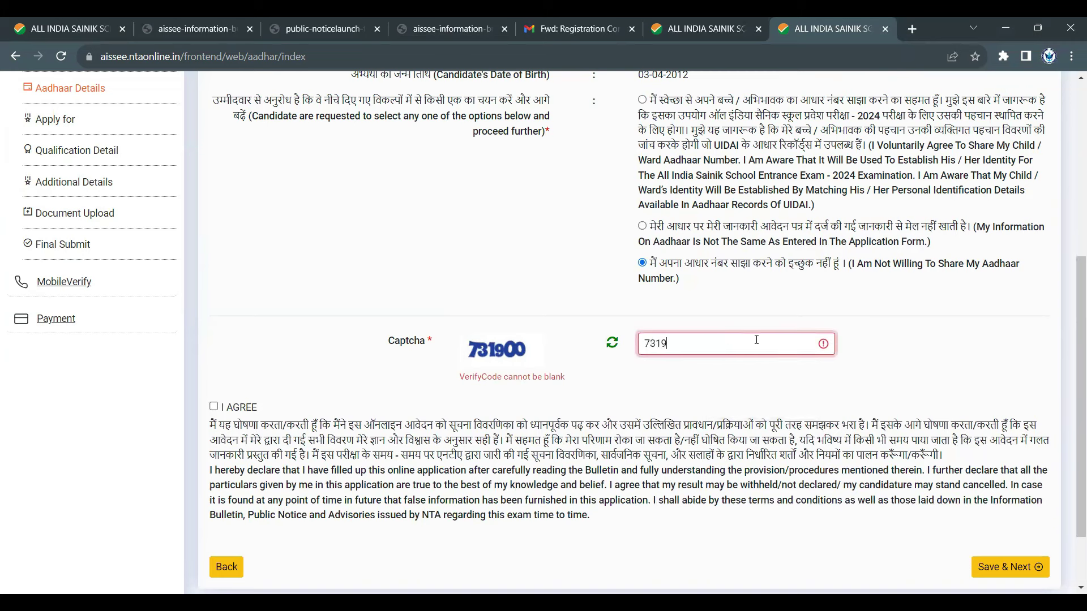
{"action": "type", "text": "00"}
{"action": "left_click", "coordinate": [214, 390]}
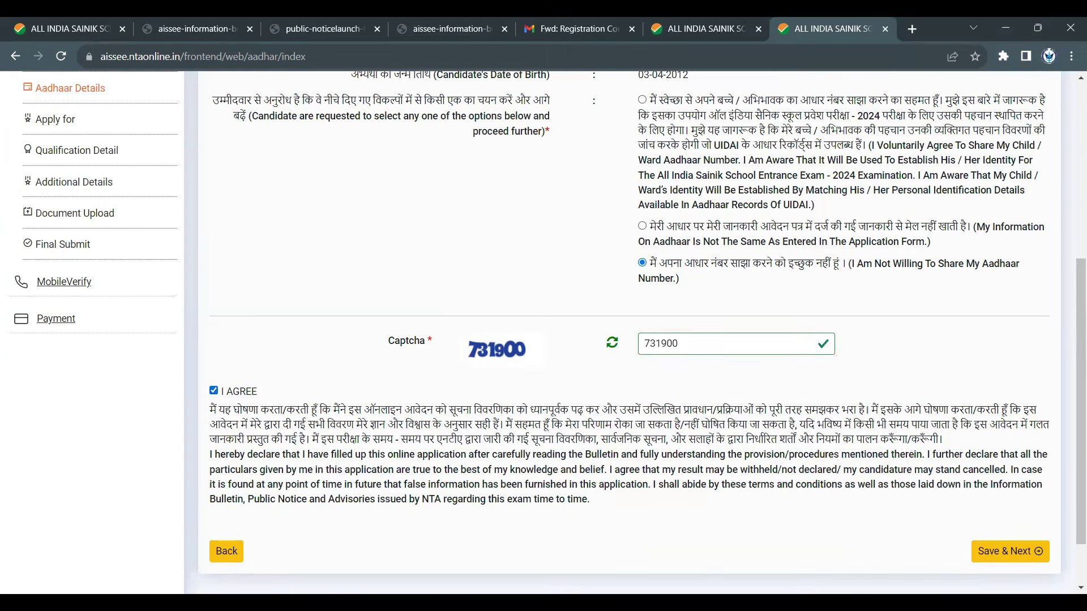
{"action": "left_click", "coordinate": [985, 557]}
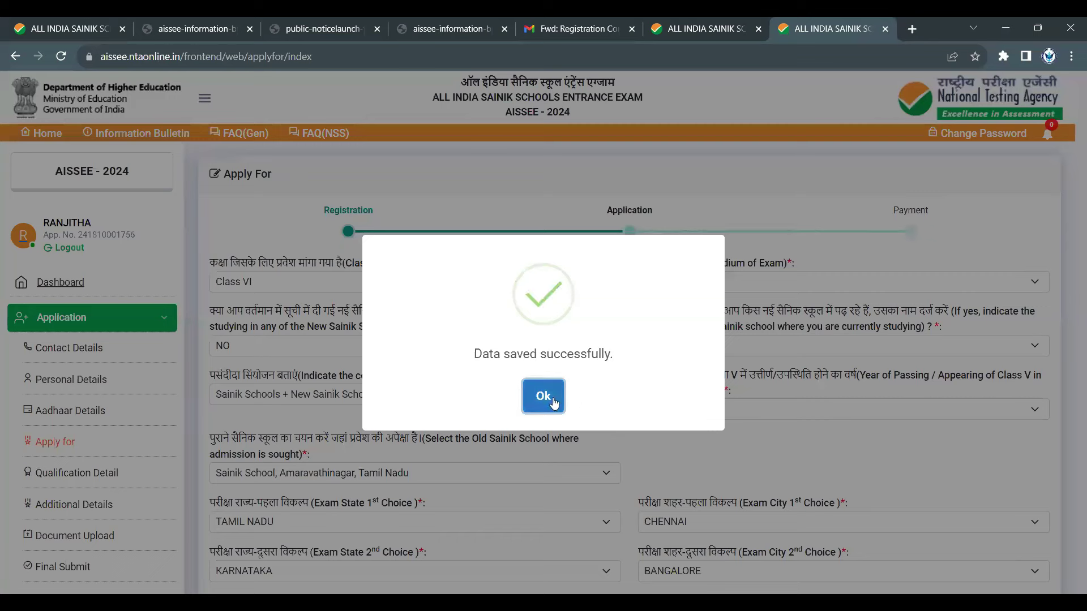
{"action": "left_click", "coordinate": [554, 401]}
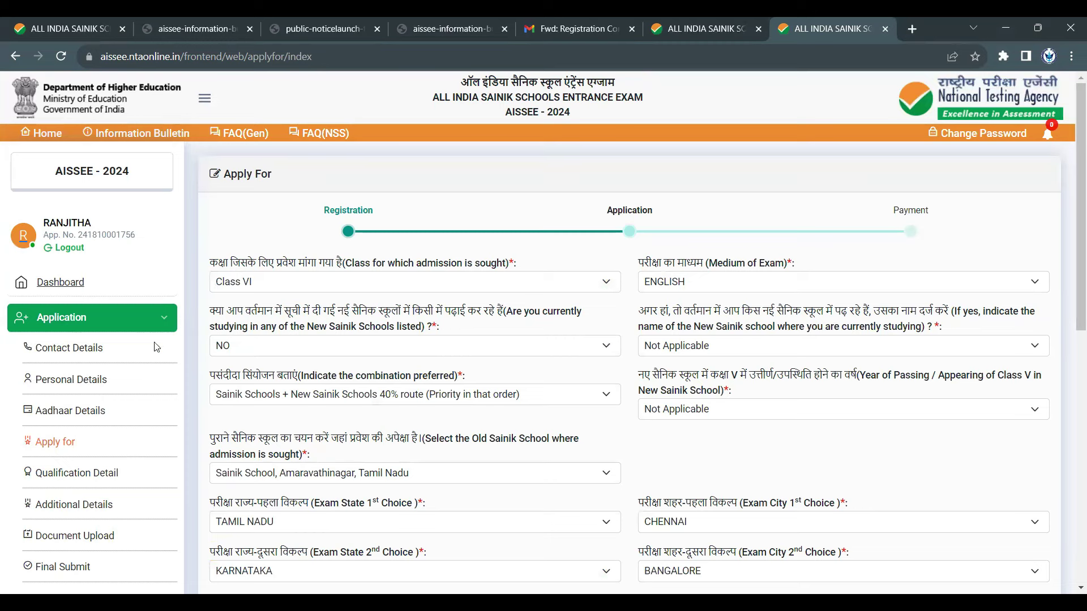
- Keep Class VI as the class sought and ENGLISH as the medium of exam
{"action": "left_click", "coordinate": [395, 289]}
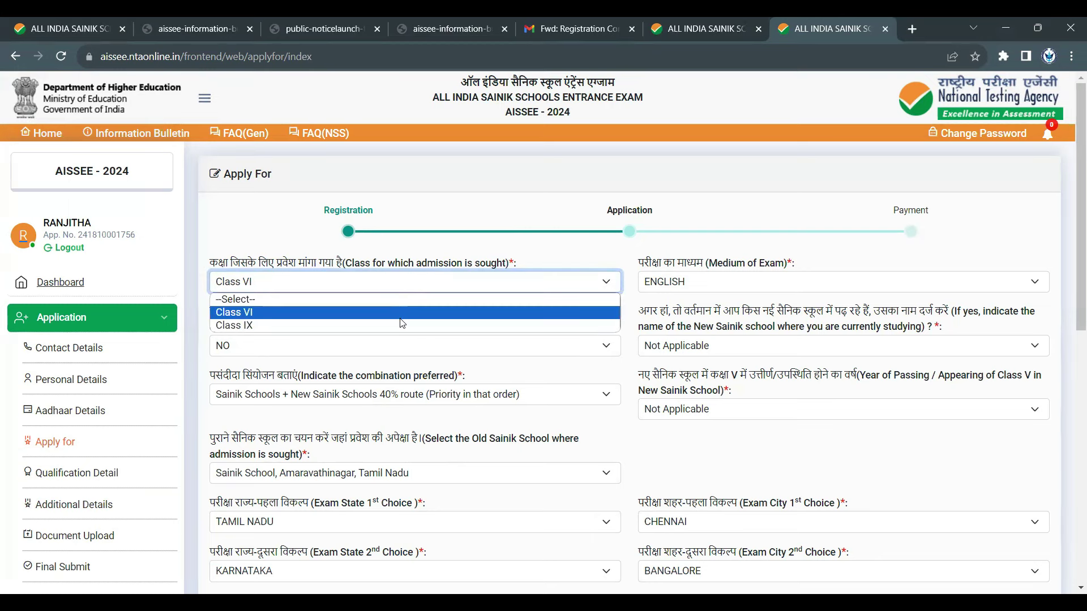
{"action": "left_click", "coordinate": [781, 296]}
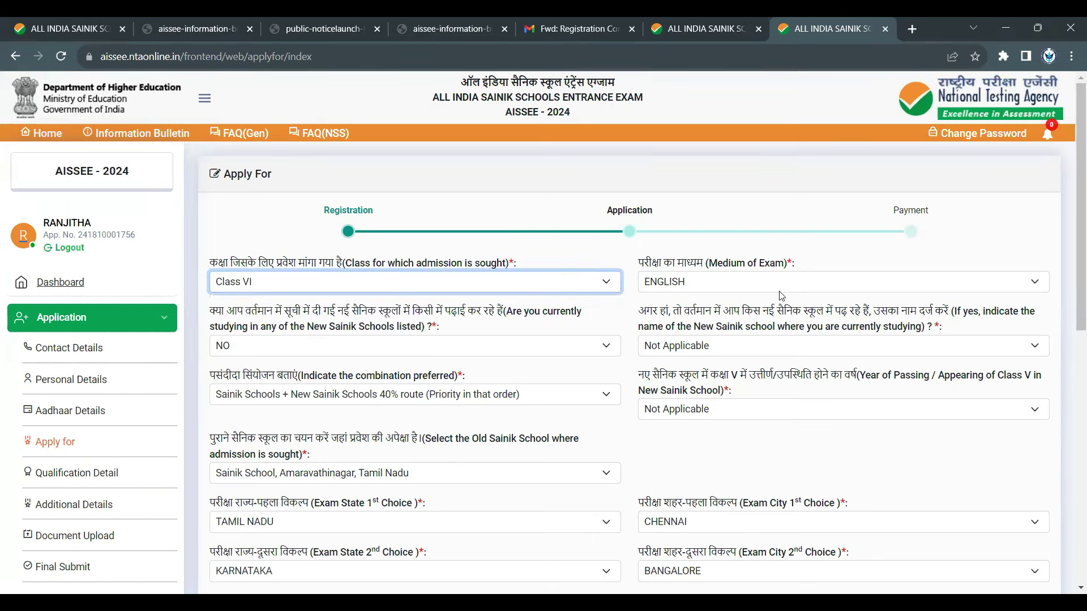
{"action": "left_click", "coordinate": [777, 283]}
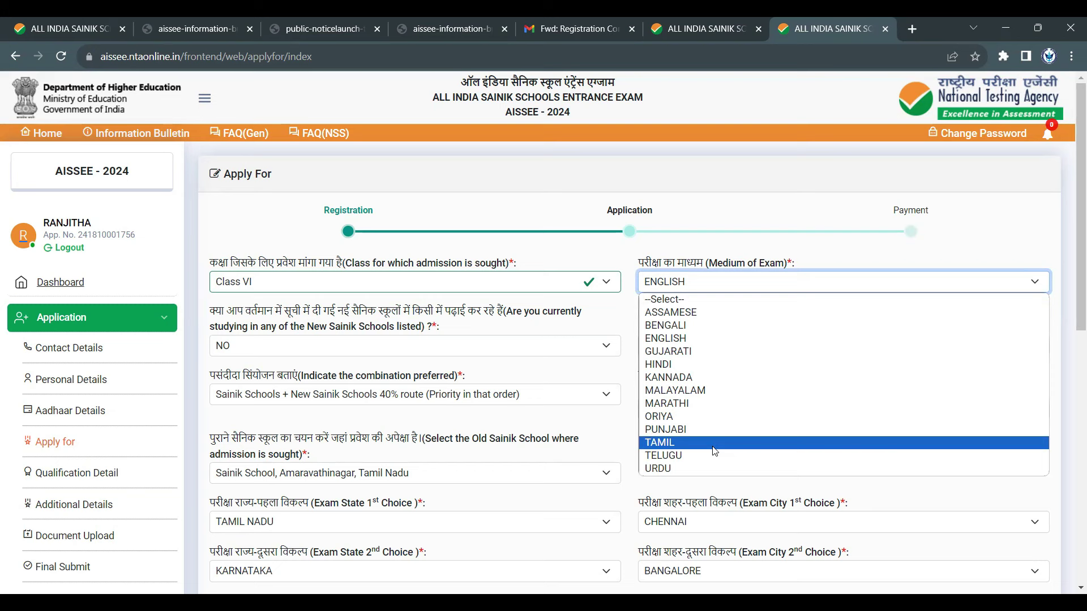
{"action": "left_click", "coordinate": [692, 340]}
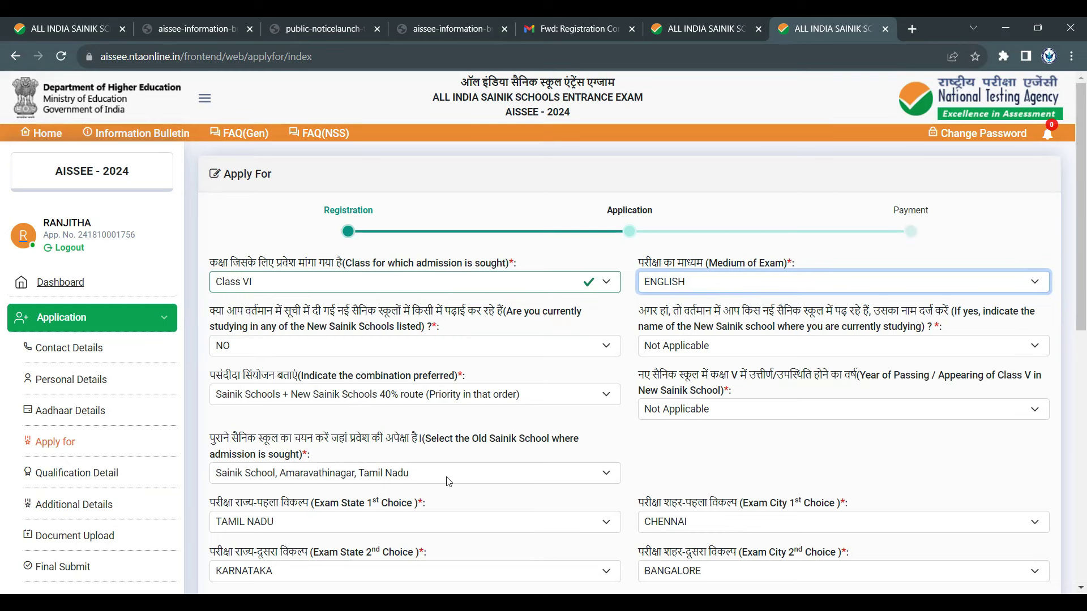
{"action": "left_click", "coordinate": [515, 350]}
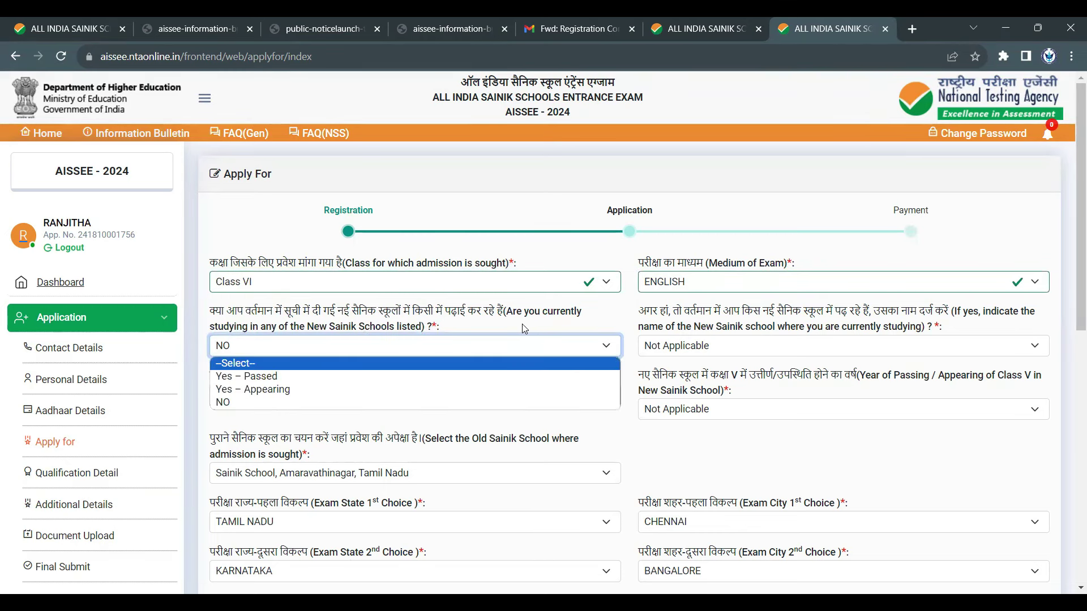
- Change the Class dropdown to Class IX, back to Class VI, then pick ENGLISH for Medium of Exam
{"action": "left_click", "coordinate": [525, 292]}
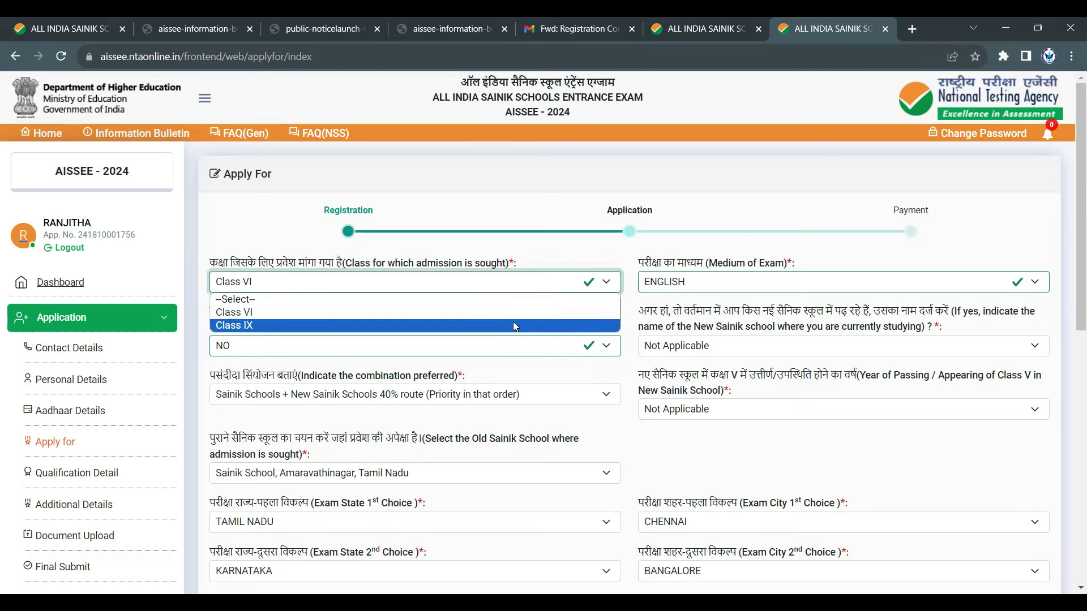
{"action": "left_click", "coordinate": [513, 322]}
{"action": "left_click", "coordinate": [749, 284]}
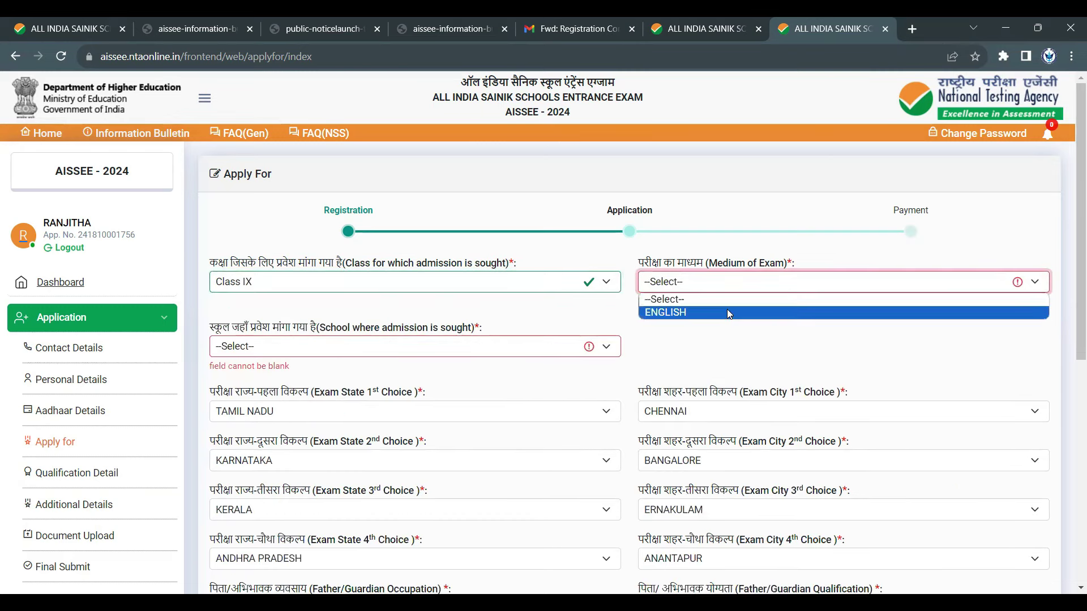
{"action": "left_click", "coordinate": [498, 290]}
{"action": "left_click", "coordinate": [490, 313]}
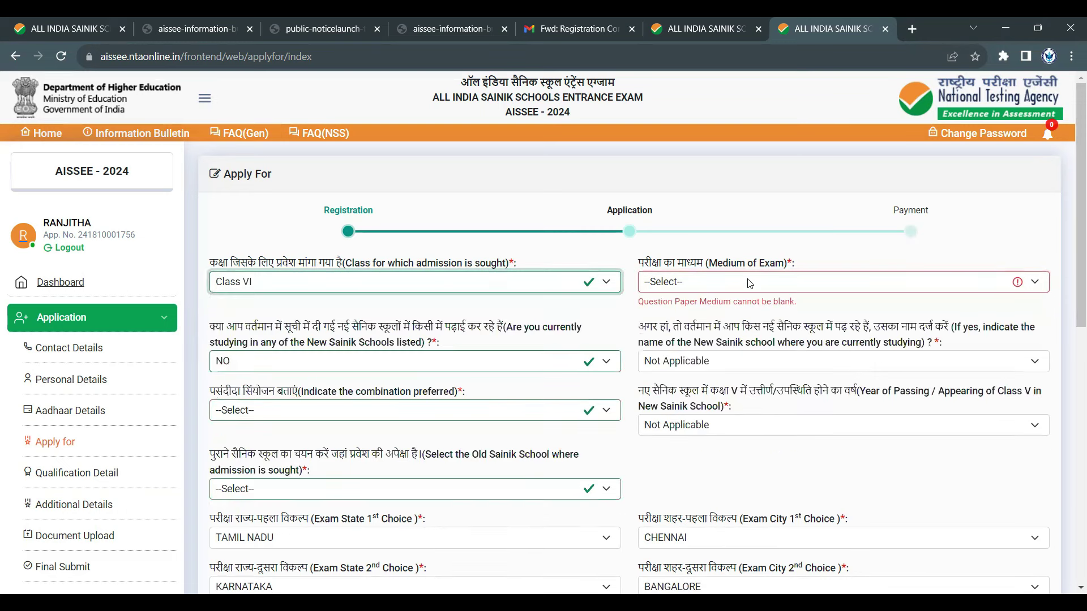
{"action": "left_click", "coordinate": [751, 284]}
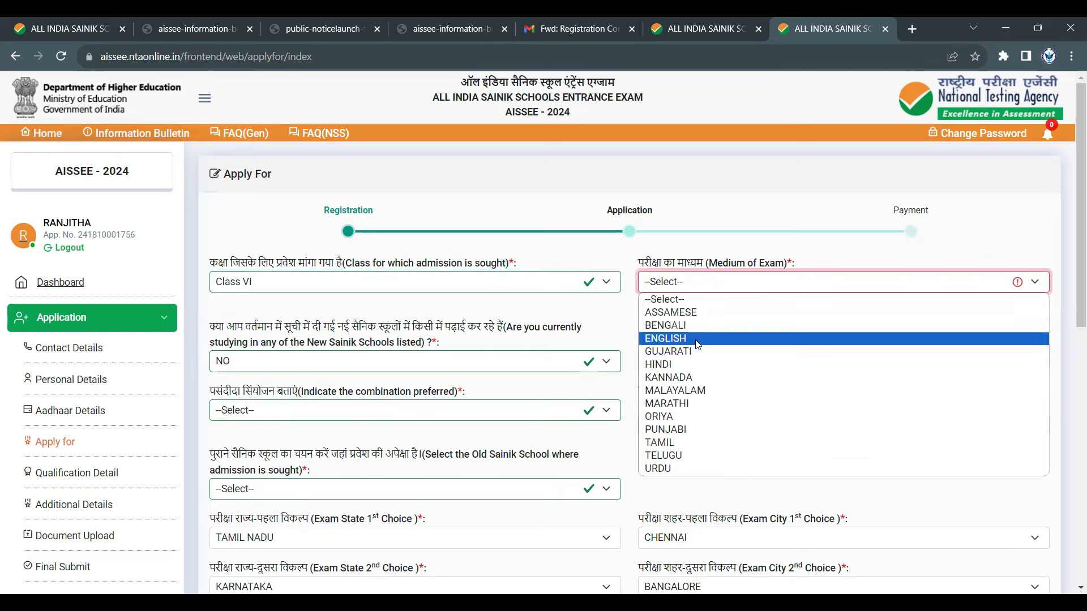
{"action": "left_click", "coordinate": [415, 362]}
{"action": "left_click", "coordinate": [422, 347]}
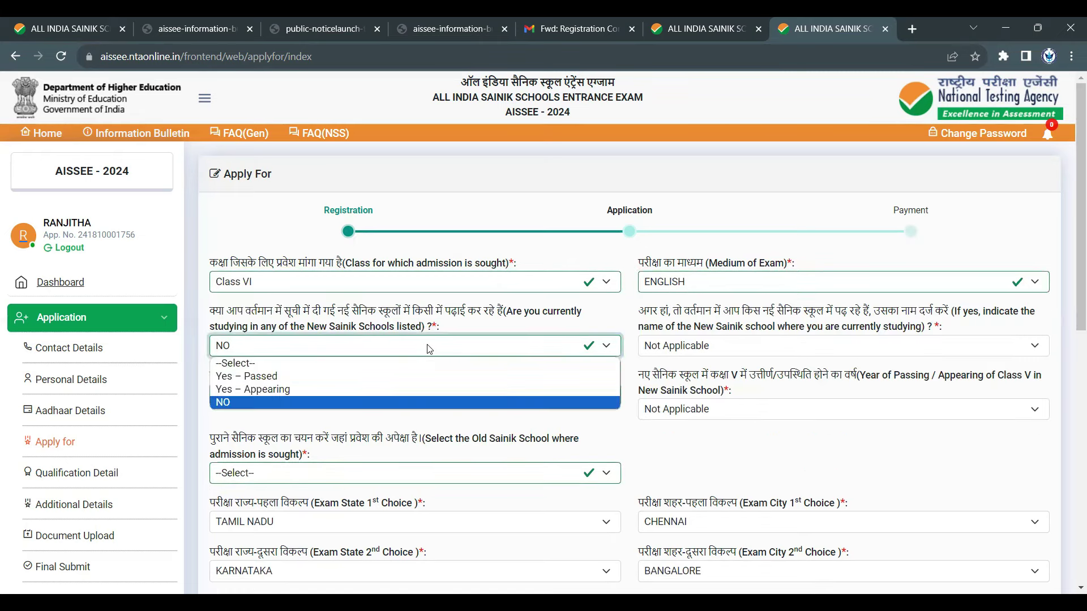
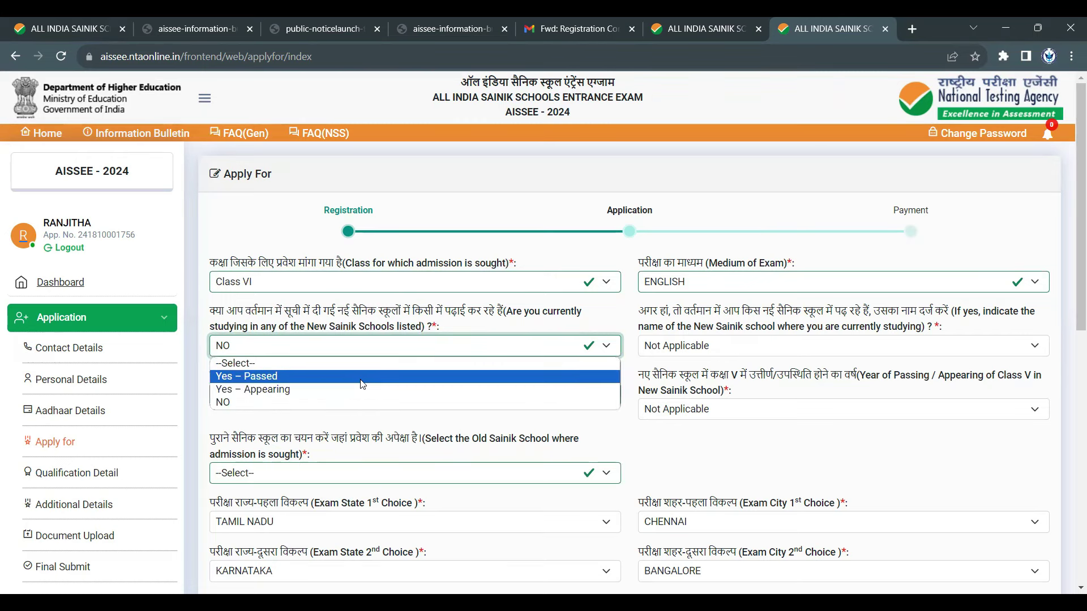
- Try answering Yes – Appearing with The Vikasa School, Tuticorin, Tamil Nadu as the current school
{"action": "left_click", "coordinate": [357, 403]}
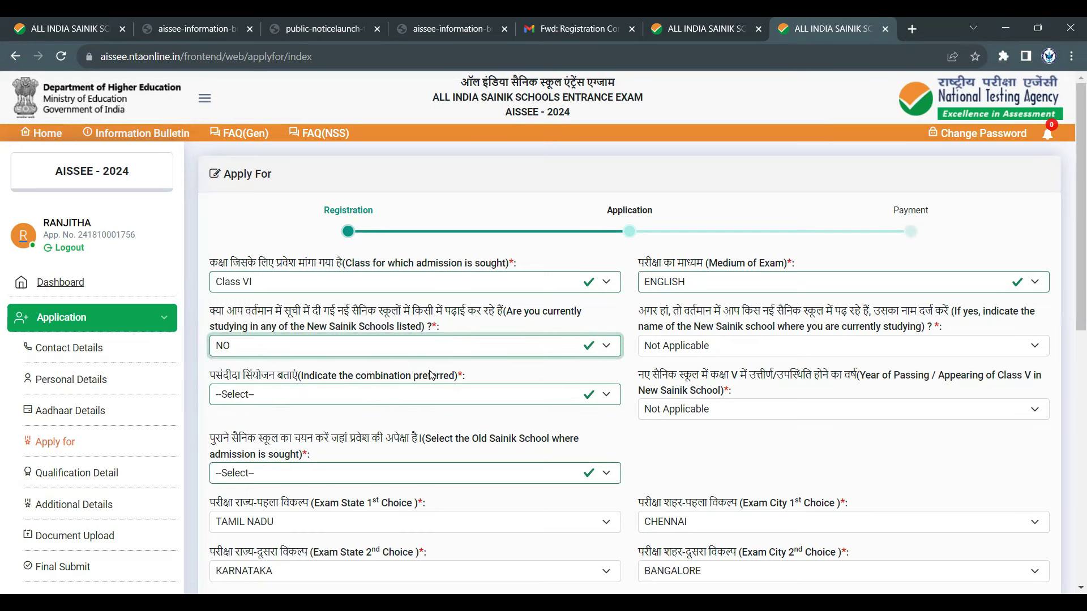
{"action": "left_click", "coordinate": [774, 351]}
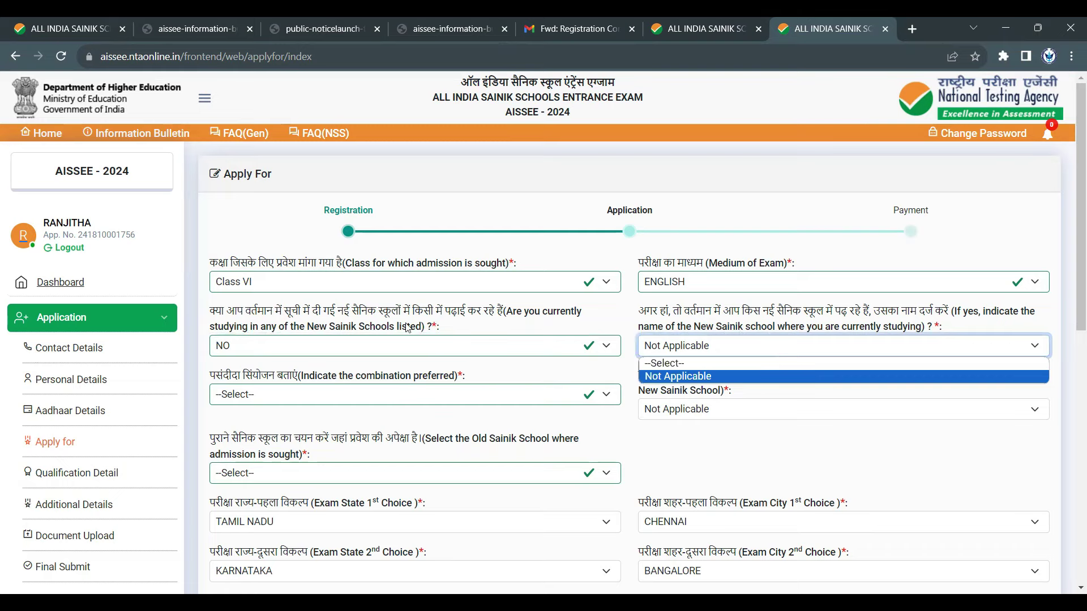
{"action": "left_click", "coordinate": [396, 346]}
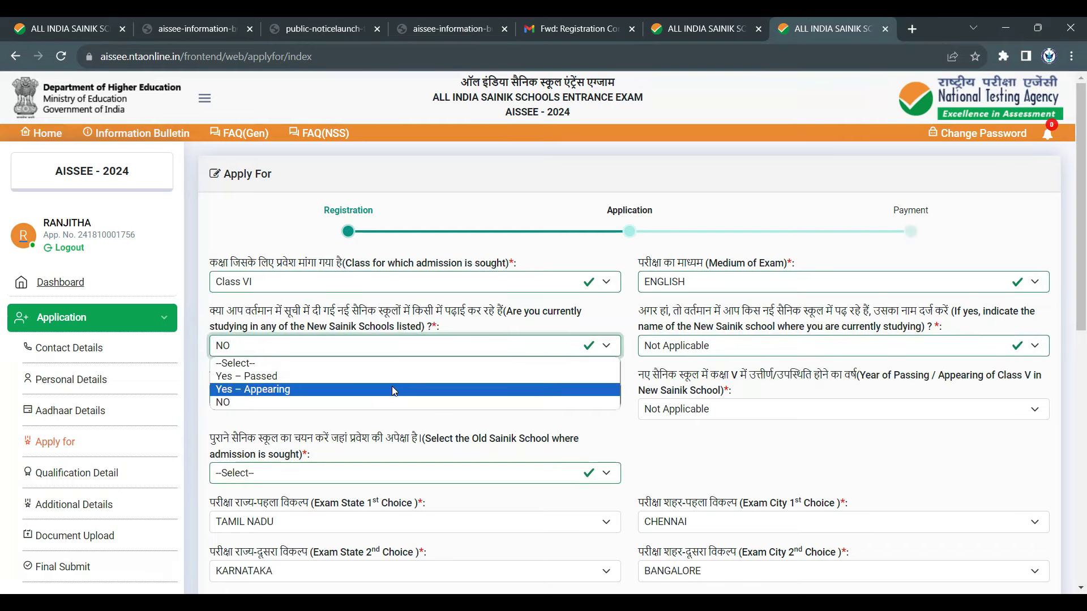
{"action": "left_click", "coordinate": [395, 390]}
{"action": "left_click", "coordinate": [796, 349]}
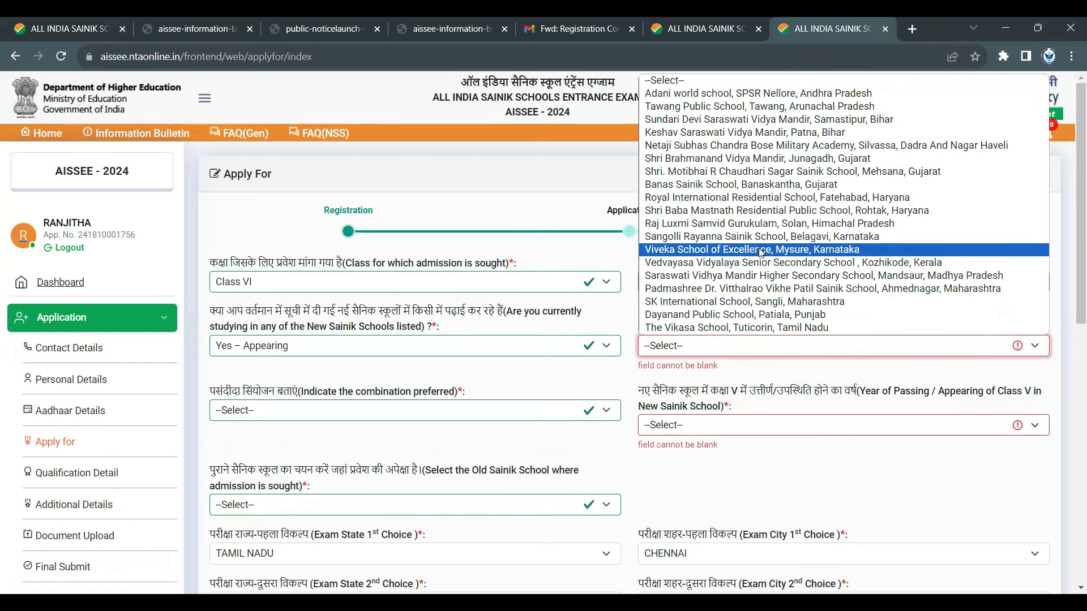
{"action": "left_click", "coordinate": [747, 328]}
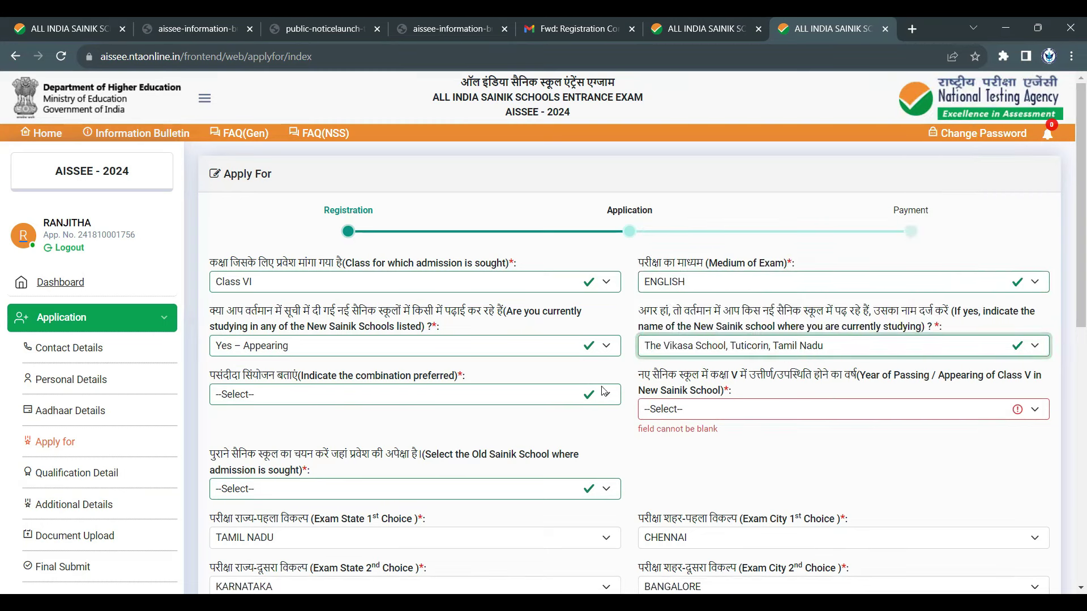
- Switch the answer back to NO, set the school to Not Applicable, and view the combination options
{"action": "left_click", "coordinate": [444, 352]}
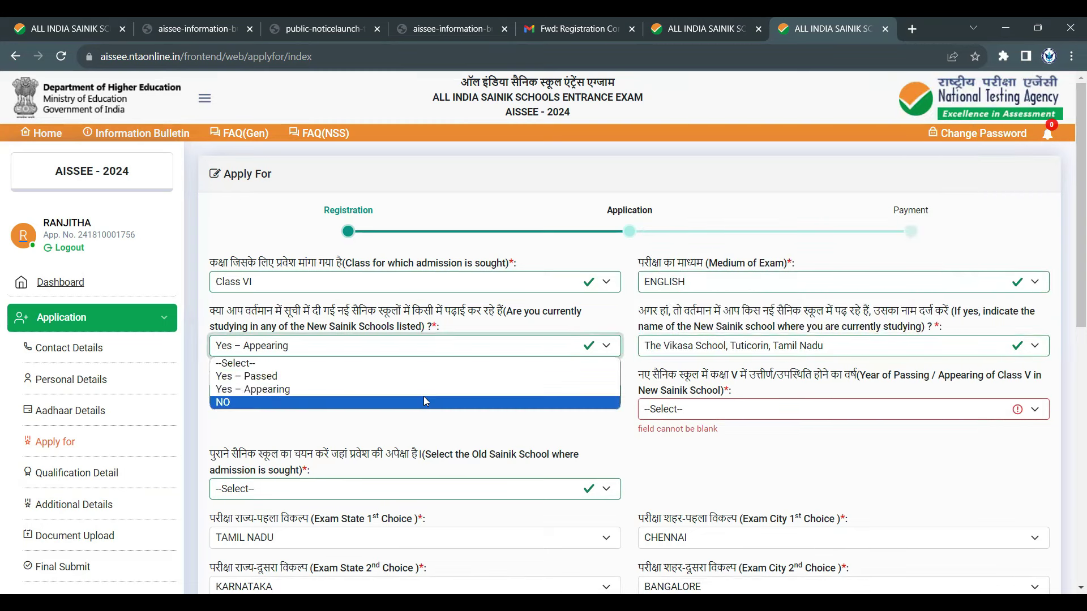
{"action": "left_click", "coordinate": [424, 396]}
{"action": "left_click", "coordinate": [786, 351]}
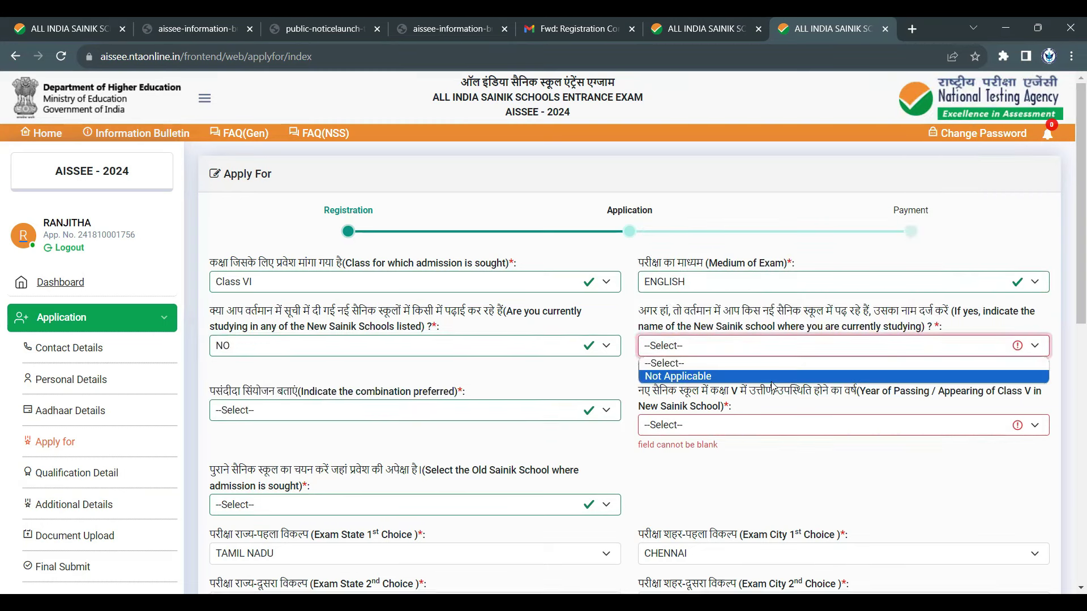
{"action": "left_click", "coordinate": [786, 376]}
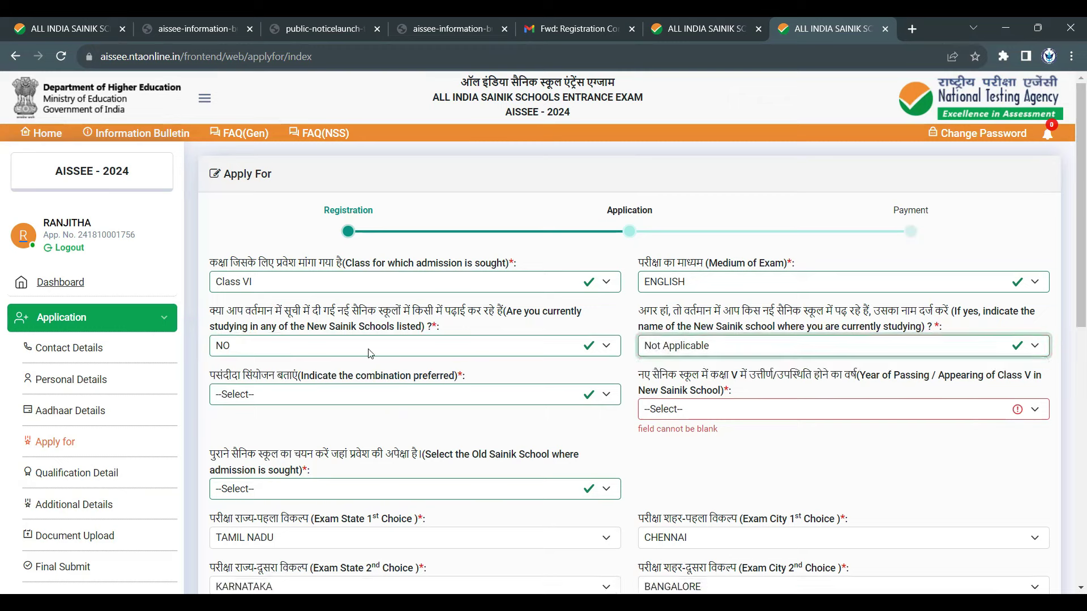
{"action": "left_click", "coordinate": [373, 400]}
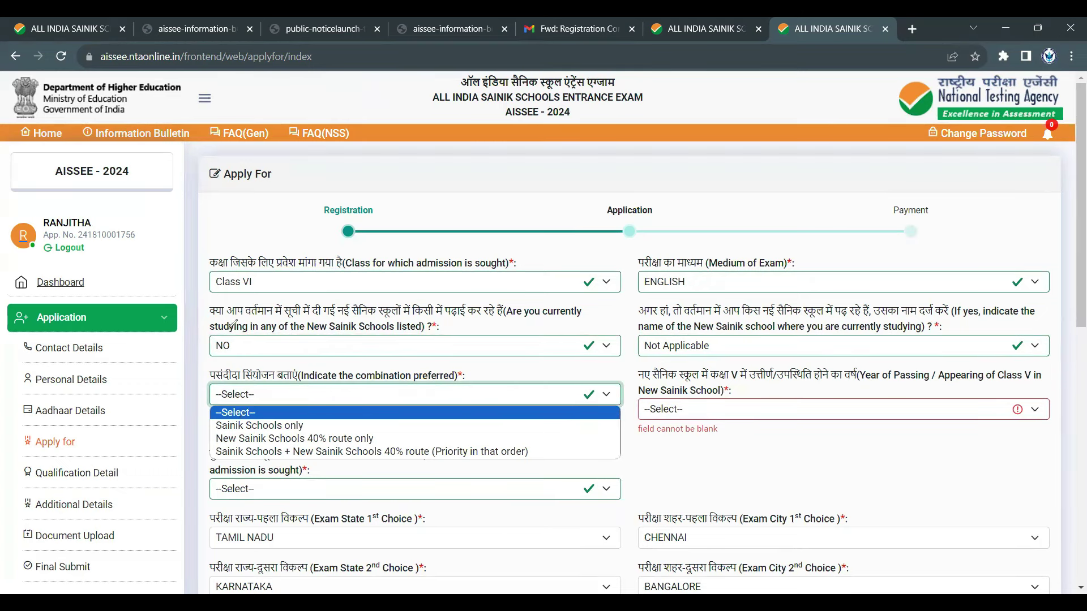
{"action": "left_click_drag", "start_coordinate": [241, 327], "coordinate": [249, 334]}
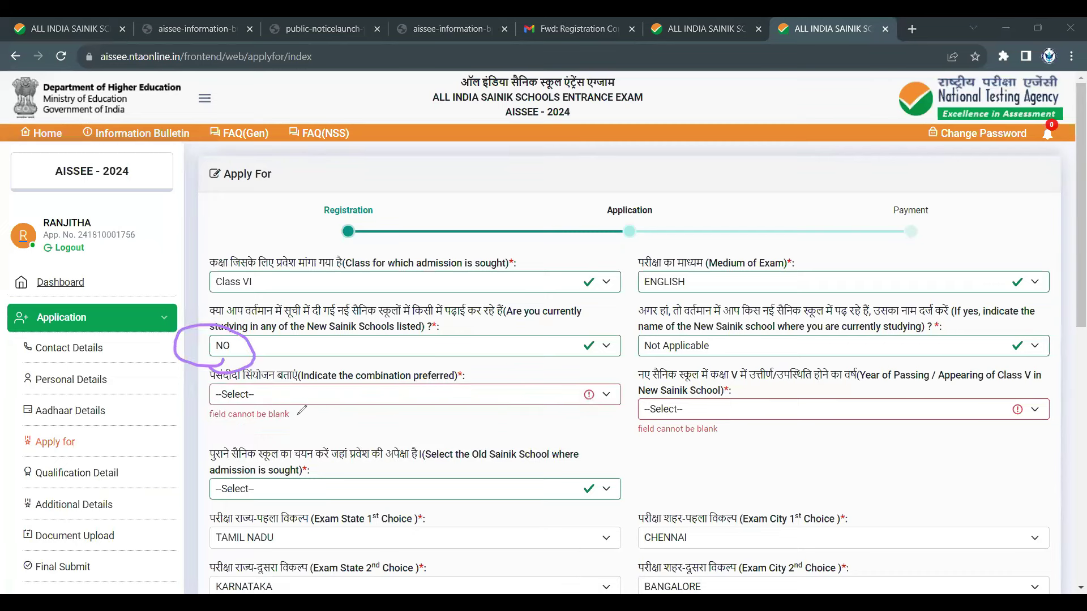
{"action": "mouse_move", "coordinate": [296, 433]}
{"action": "left_mouse_down"}
{"action": "mouse_move", "coordinate": [324, 420]}
{"action": "mouse_move", "coordinate": [321, 437]}
{"action": "left_mouse_up"}
{"action": "left_click_drag", "start_coordinate": [353, 397], "coordinate": [340, 418]}
{"action": "left_click_drag", "start_coordinate": [366, 394], "coordinate": [357, 408]}
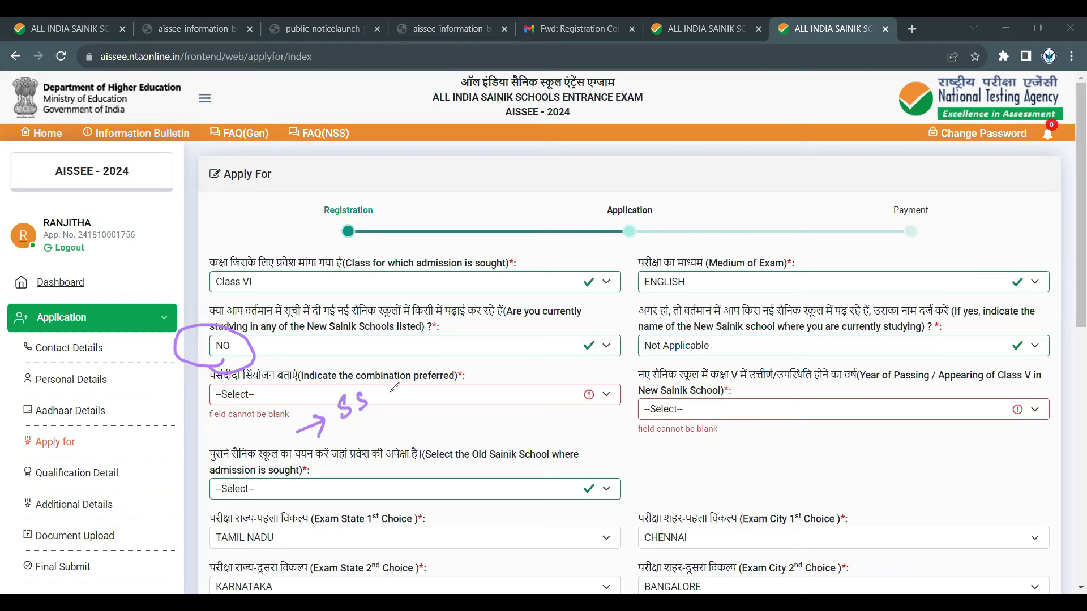
{"action": "left_click_drag", "start_coordinate": [328, 451], "coordinate": [400, 412]}
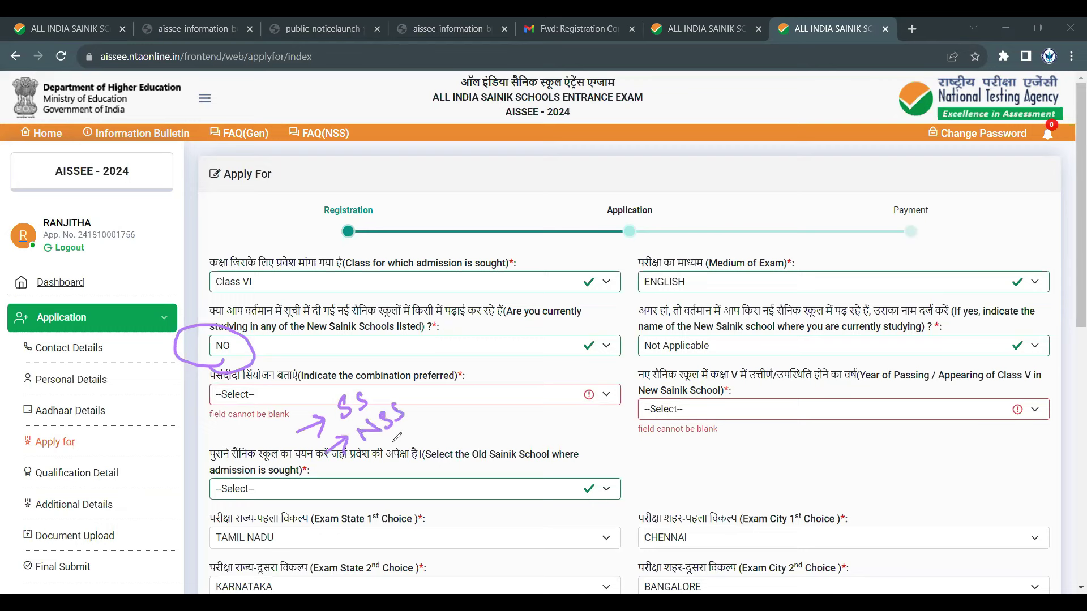
{"action": "left_click_drag", "start_coordinate": [351, 477], "coordinate": [378, 458]}
{"action": "mouse_move", "coordinate": [379, 457]}
{"action": "left_mouse_down"}
{"action": "mouse_move", "coordinate": [381, 474]}
{"action": "mouse_move", "coordinate": [379, 456]}
{"action": "mouse_move", "coordinate": [418, 423]}
{"action": "mouse_move", "coordinate": [422, 443]}
{"action": "mouse_move", "coordinate": [443, 403]}
{"action": "mouse_move", "coordinate": [498, 373]}
{"action": "mouse_move", "coordinate": [492, 391]}
{"action": "left_mouse_up"}
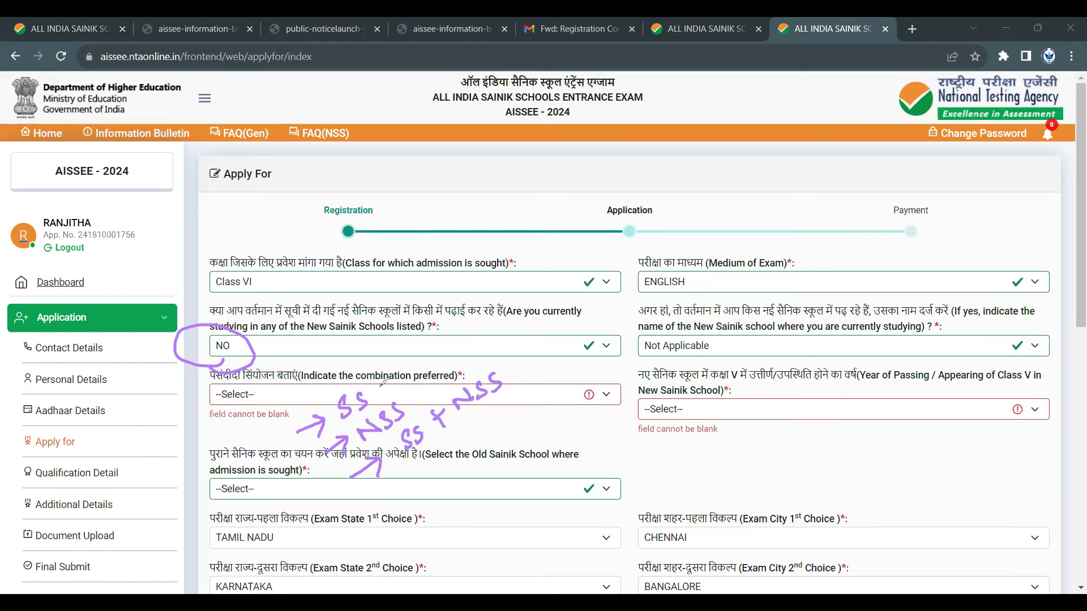
{"action": "left_click_drag", "start_coordinate": [378, 388], "coordinate": [399, 358]}
{"action": "mouse_move", "coordinate": [390, 362]}
{"action": "left_mouse_down"}
{"action": "mouse_move", "coordinate": [431, 364]}
{"action": "mouse_move", "coordinate": [437, 376]}
{"action": "left_mouse_up"}
{"action": "mouse_move", "coordinate": [417, 412]}
{"action": "left_mouse_down"}
{"action": "mouse_move", "coordinate": [380, 439]}
{"action": "mouse_move", "coordinate": [356, 431]}
{"action": "mouse_move", "coordinate": [404, 394]}
{"action": "left_mouse_up"}
{"action": "left_click_drag", "start_coordinate": [424, 450], "coordinate": [487, 403]}
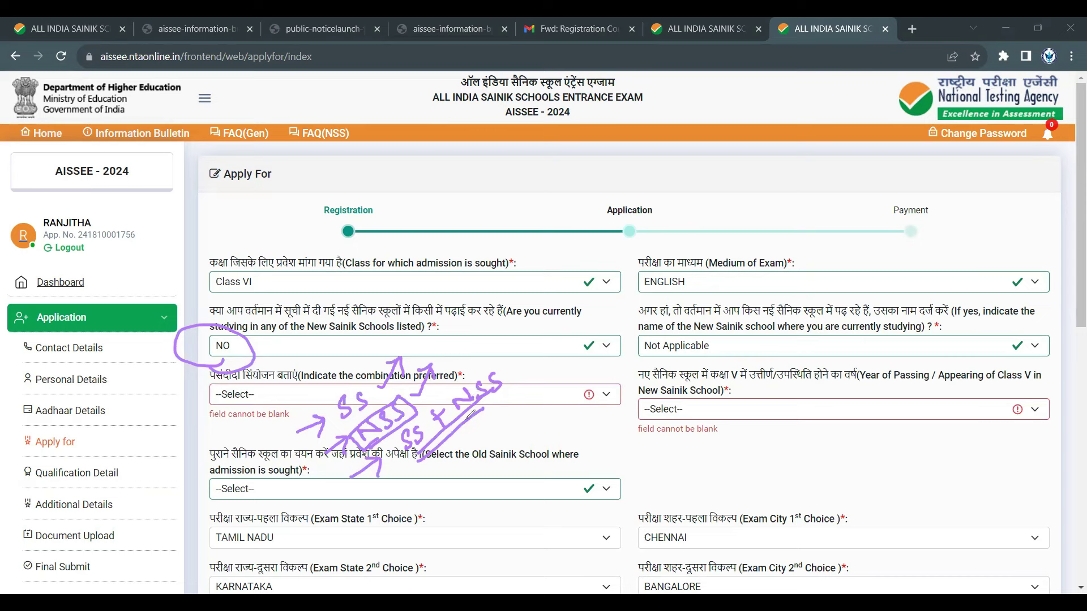
{"action": "mouse_move", "coordinate": [466, 420]}
{"action": "left_mouse_down"}
{"action": "mouse_move", "coordinate": [511, 392]}
{"action": "mouse_move", "coordinate": [488, 405]}
{"action": "left_mouse_up"}
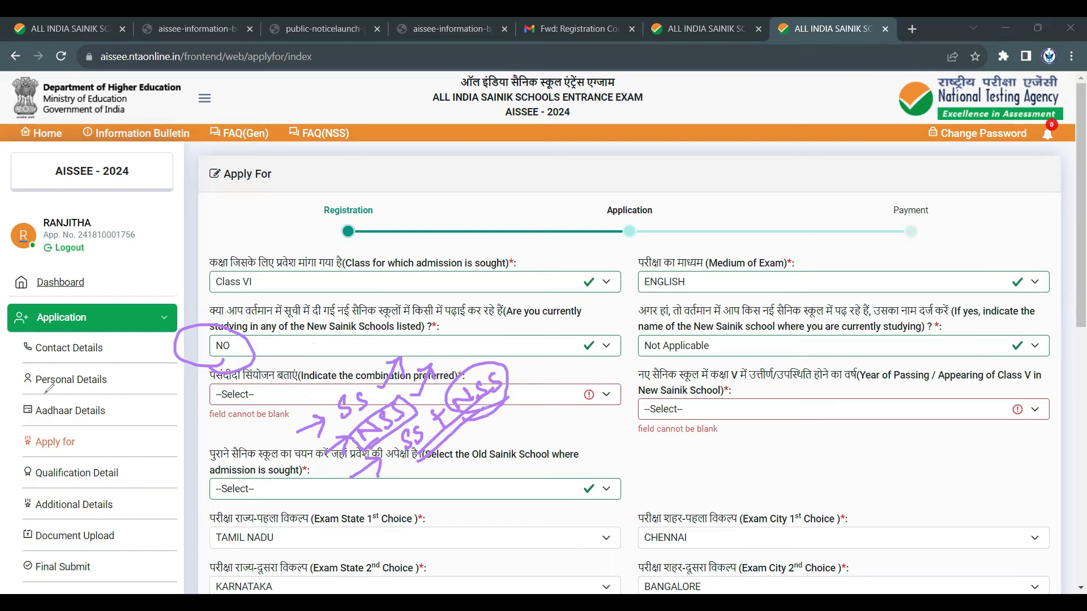
{"action": "key", "text": "Escape"}
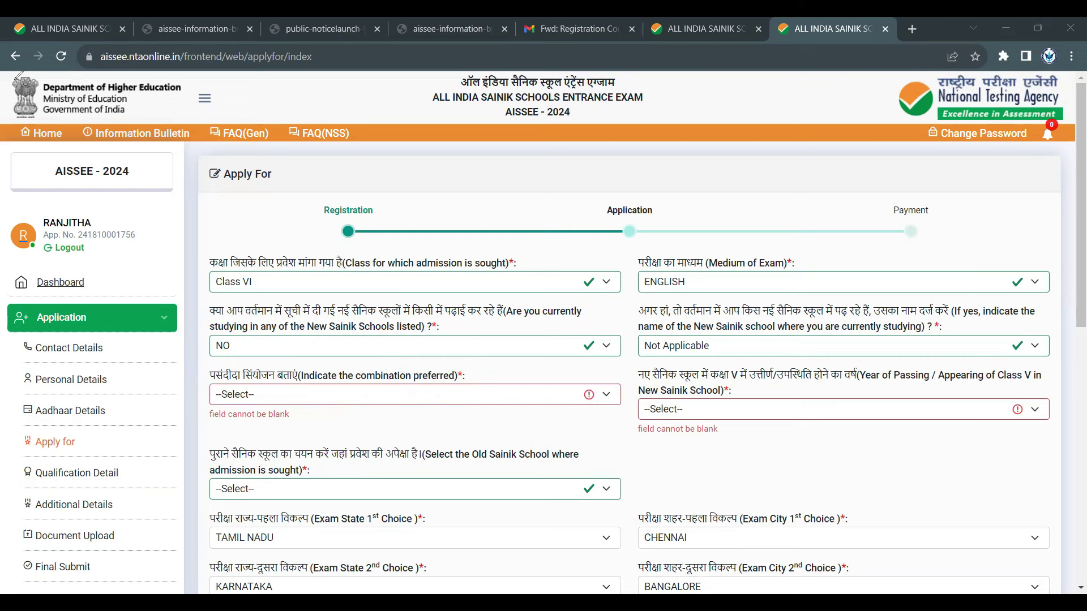
- Change the answer to Yes – Passed, review the longer combination list, then bring up the bulletin PDF
{"action": "left_click", "coordinate": [508, 352]}
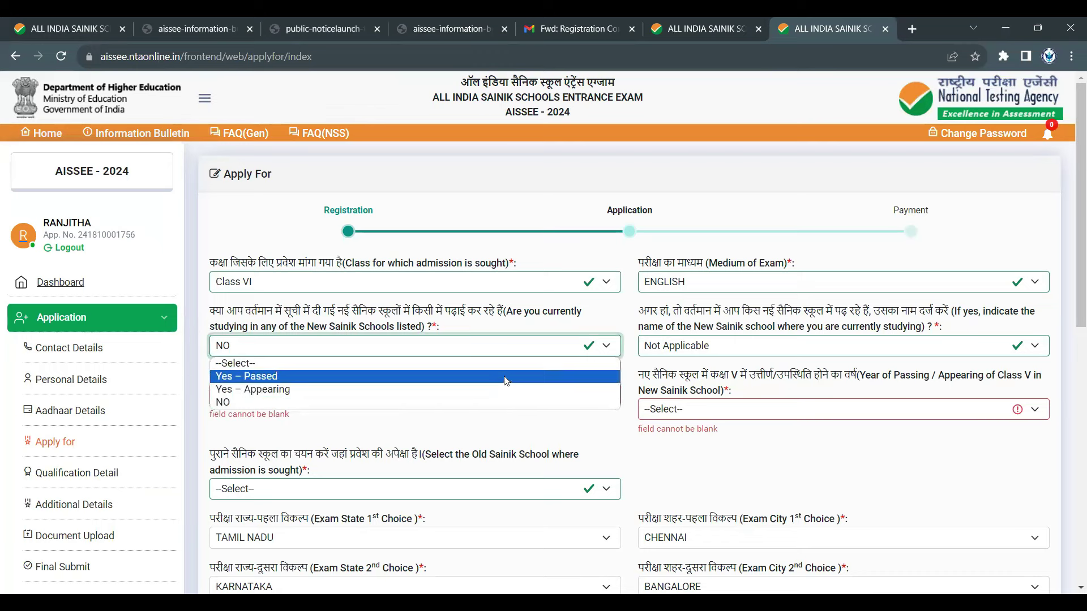
{"action": "left_click", "coordinate": [507, 376]}
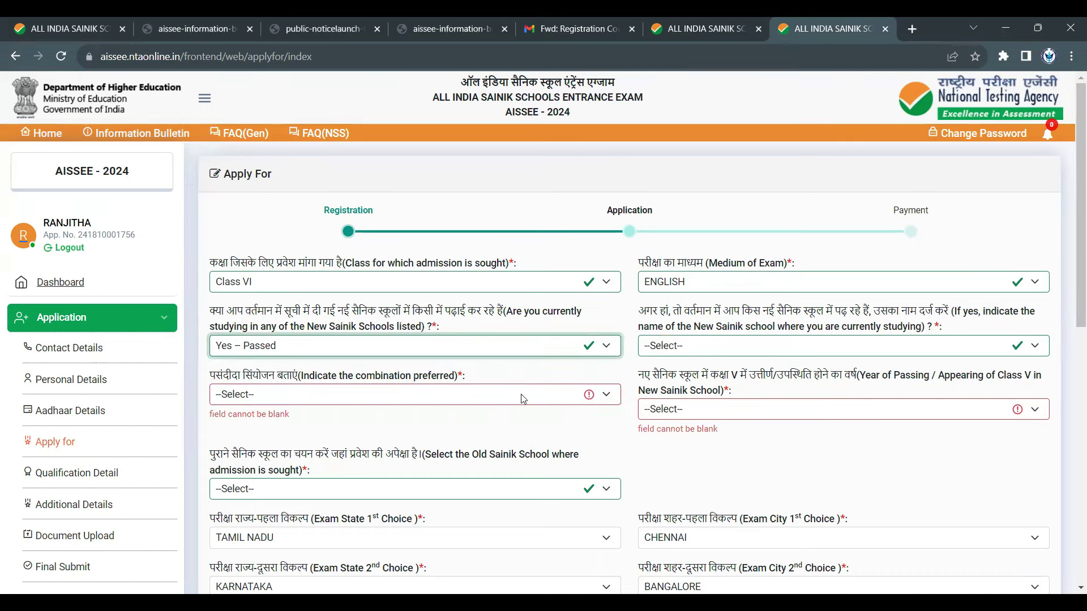
{"action": "left_click", "coordinate": [520, 394]}
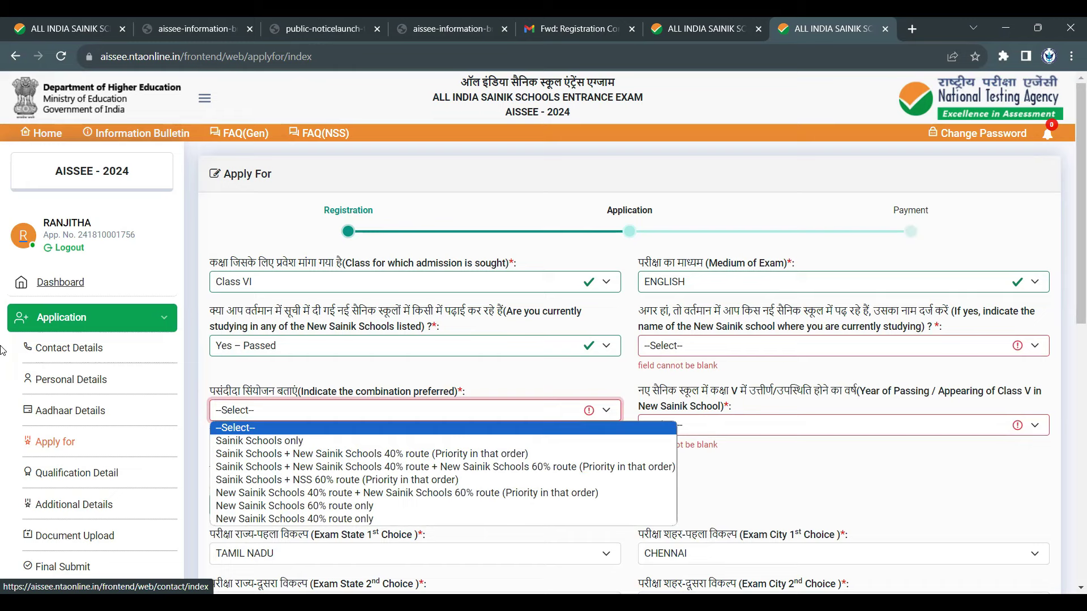
{"action": "left_click", "coordinate": [8, 204]}
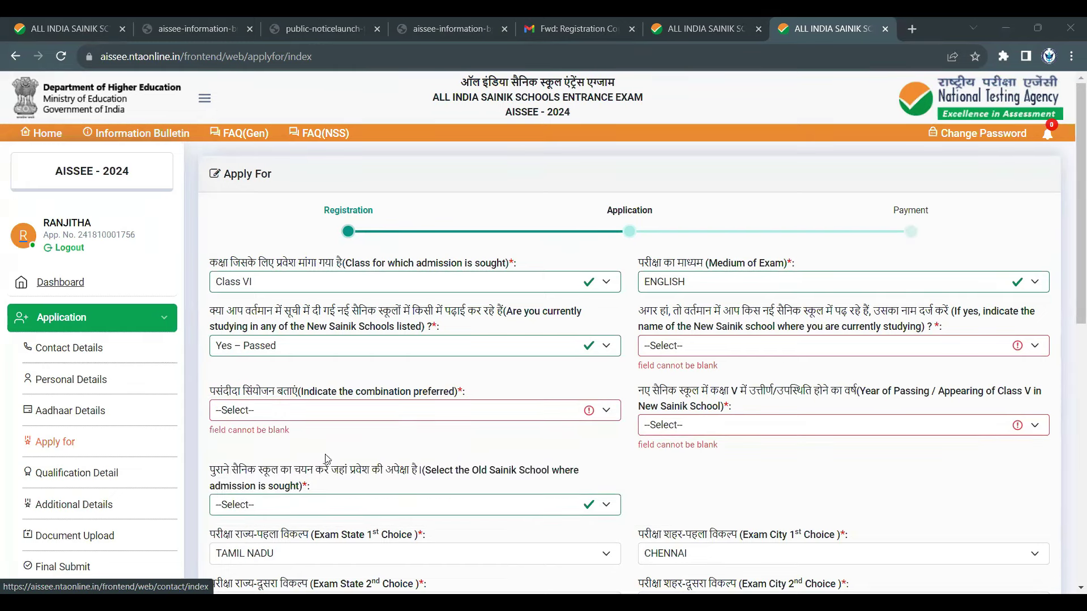
{"action": "left_click", "coordinate": [369, 415]}
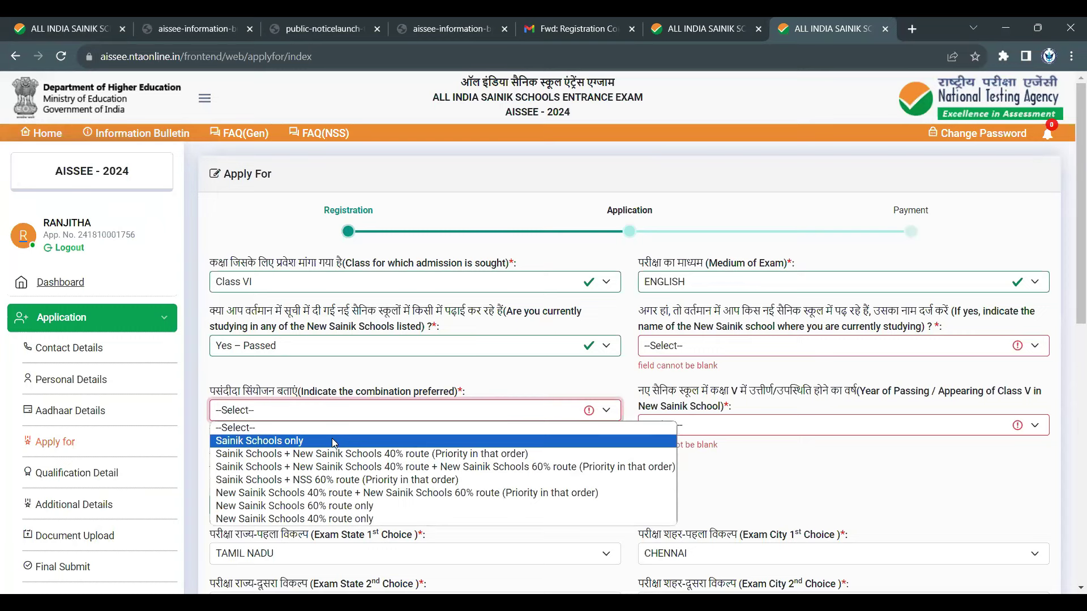
{"action": "left_click", "coordinate": [705, 23]}
{"action": "left_click", "coordinate": [434, 23]}
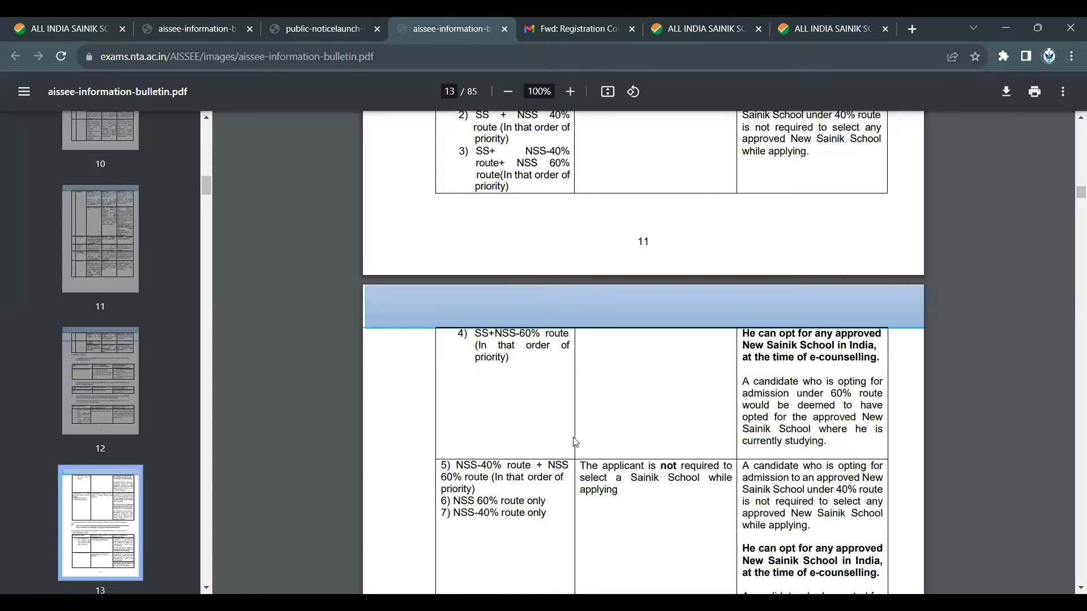
- Highlight the New Sainik student heading and the SS-only and SS+NSS 60% combinations in the bulletin
{"action": "scroll", "coordinate": [656, 328], "scroll_direction": "up", "scroll_amount": 8}
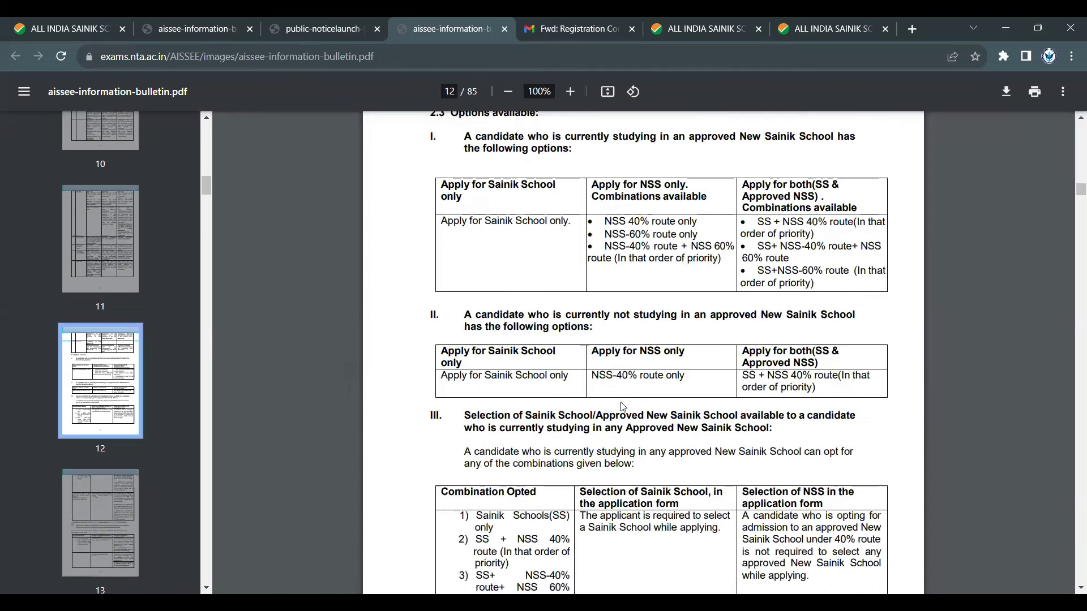
{"action": "scroll", "coordinate": [617, 406], "scroll_direction": "down", "scroll_amount": 2}
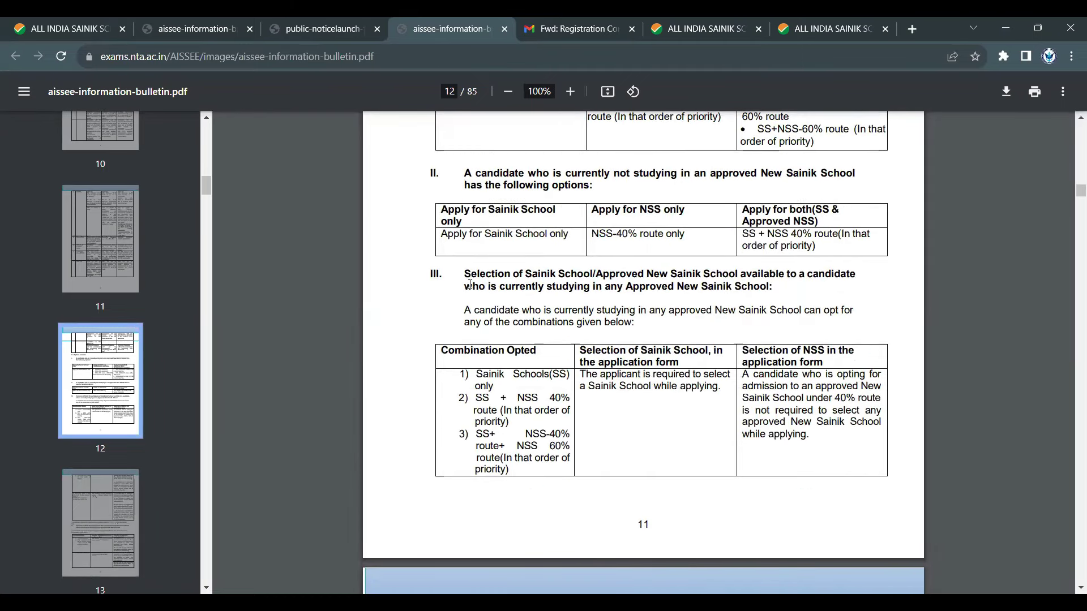
{"action": "left_click_drag", "start_coordinate": [465, 286], "coordinate": [748, 289]}
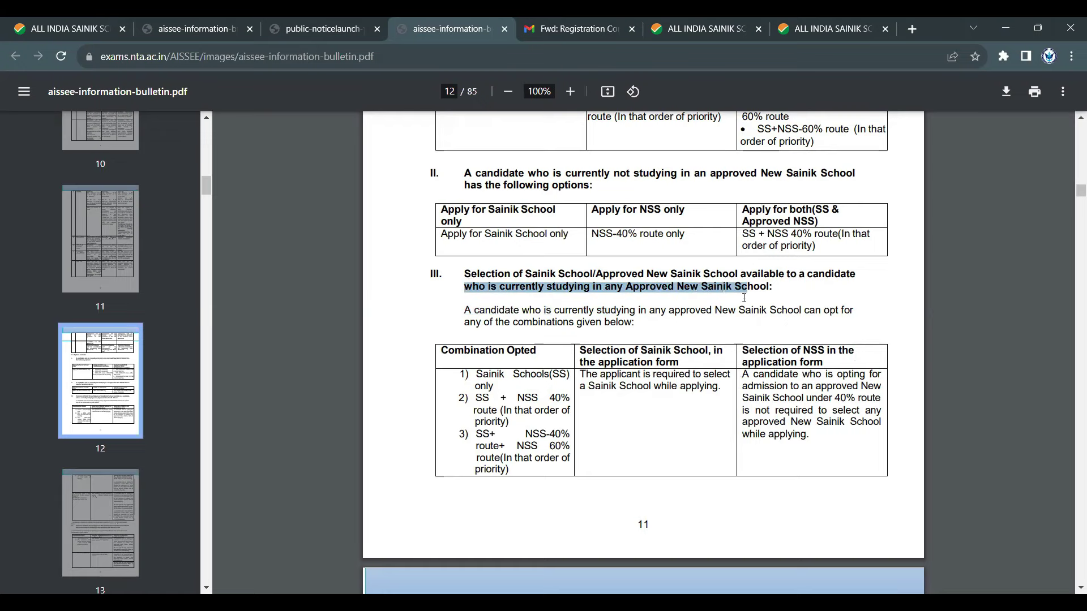
{"action": "scroll", "coordinate": [746, 307], "scroll_direction": "down", "scroll_amount": 1}
{"action": "scroll", "coordinate": [746, 307], "scroll_direction": "down", "scroll_amount": 6}
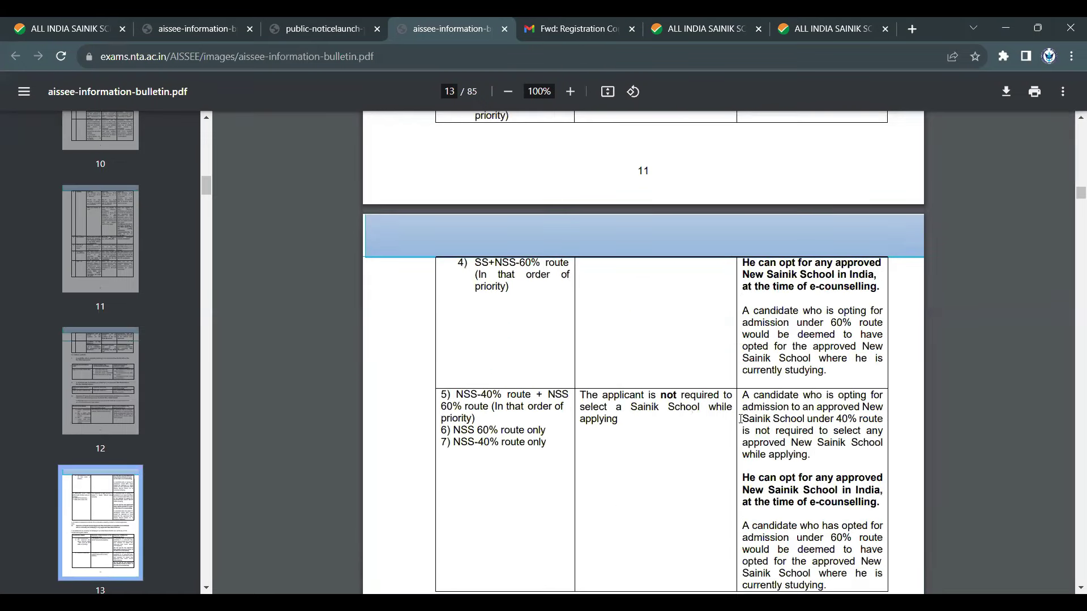
{"action": "scroll", "coordinate": [644, 359], "scroll_direction": "down", "scroll_amount": 4}
{"action": "scroll", "coordinate": [651, 362], "scroll_direction": "up", "scroll_amount": 6}
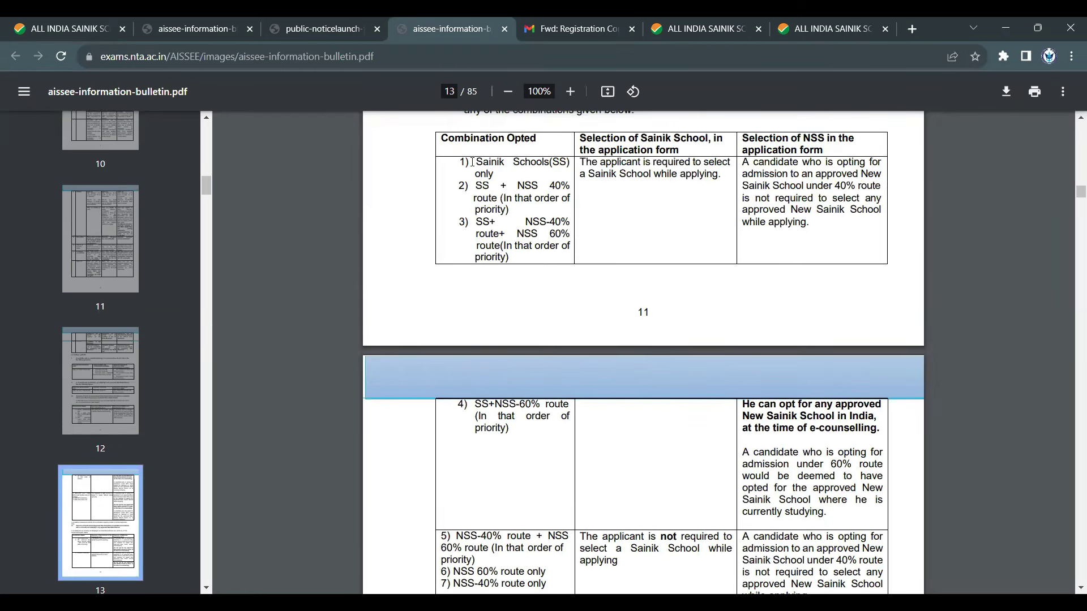
{"action": "left_click_drag", "start_coordinate": [472, 163], "coordinate": [496, 169]}
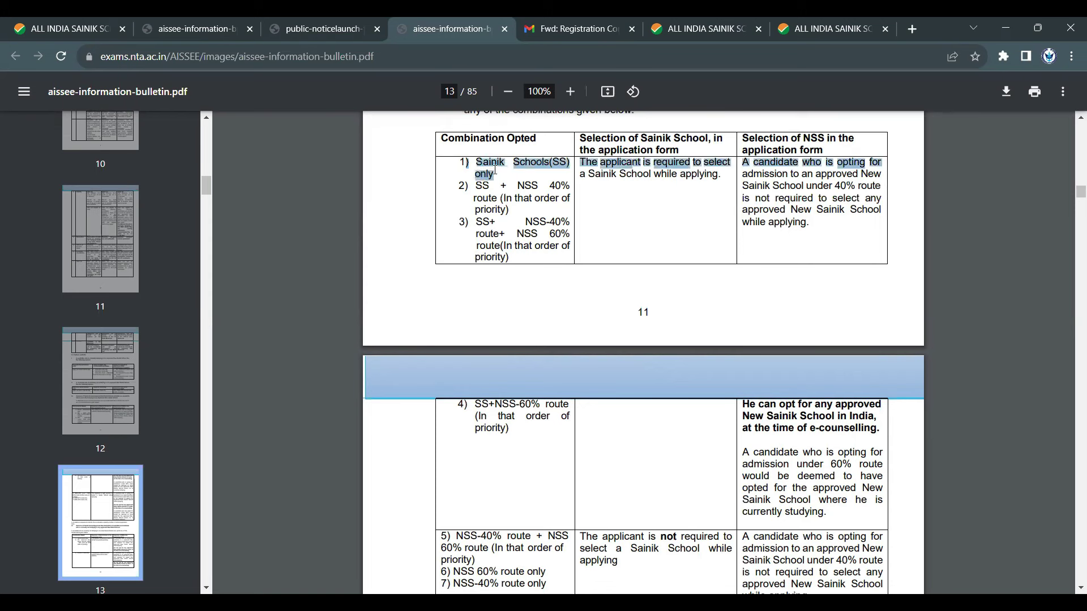
{"action": "left_click", "coordinate": [701, 223]}
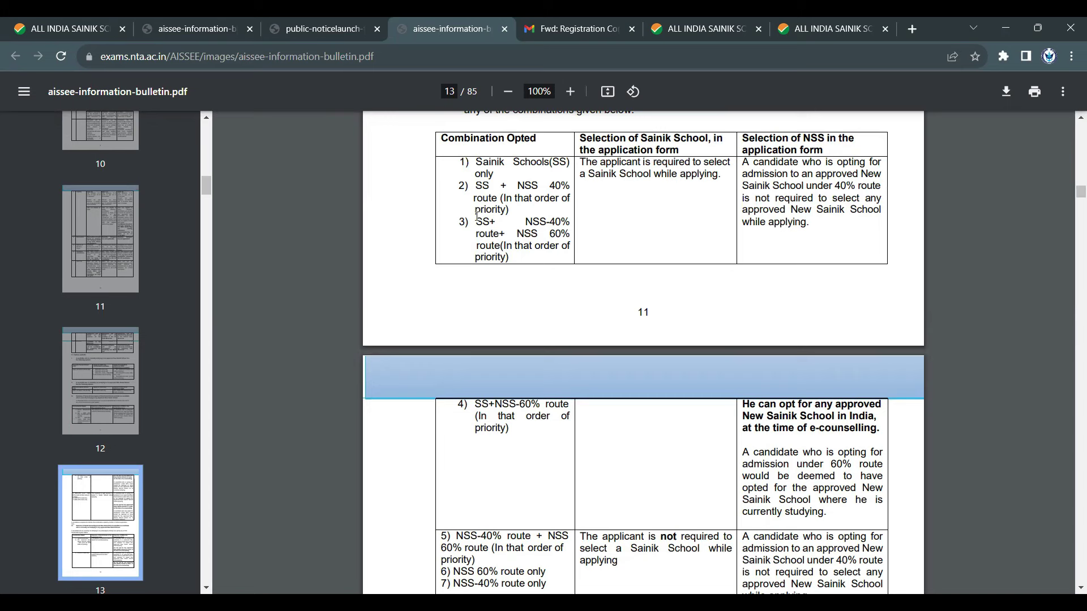
{"action": "left_click_drag", "start_coordinate": [477, 219], "coordinate": [570, 234]}
{"action": "left_click", "coordinate": [518, 231]}
{"action": "left_click", "coordinate": [556, 255]}
{"action": "left_click_drag", "start_coordinate": [518, 232], "coordinate": [567, 232]}
- Mark the SS+NSS-60% route in row 4 and the school-selection rules, then return to the form
{"action": "scroll", "coordinate": [538, 271], "scroll_direction": "down", "scroll_amount": 2}
{"action": "scroll", "coordinate": [544, 301], "scroll_direction": "up", "scroll_amount": 1}
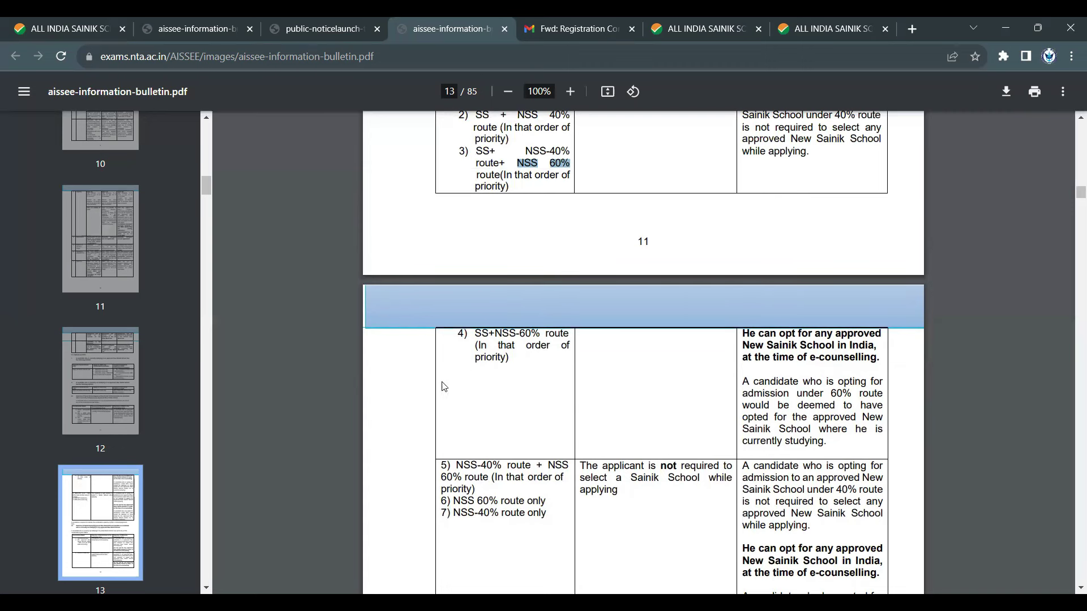
{"action": "left_click_drag", "start_coordinate": [474, 333], "coordinate": [550, 335]}
{"action": "scroll", "coordinate": [575, 397], "scroll_direction": "up", "scroll_amount": 1}
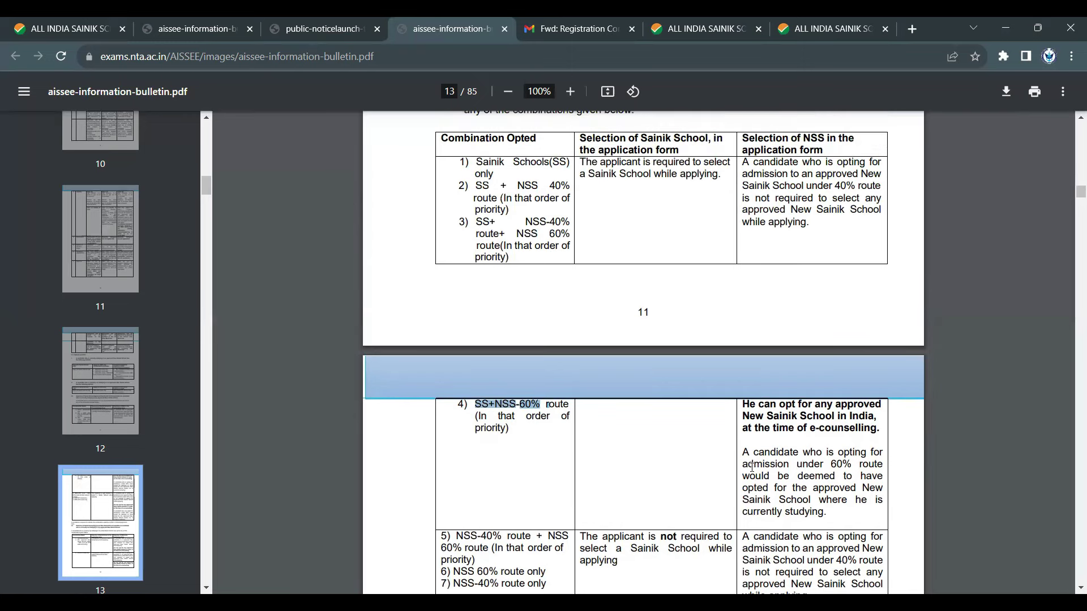
{"action": "scroll", "coordinate": [752, 467], "scroll_direction": "down", "scroll_amount": 2}
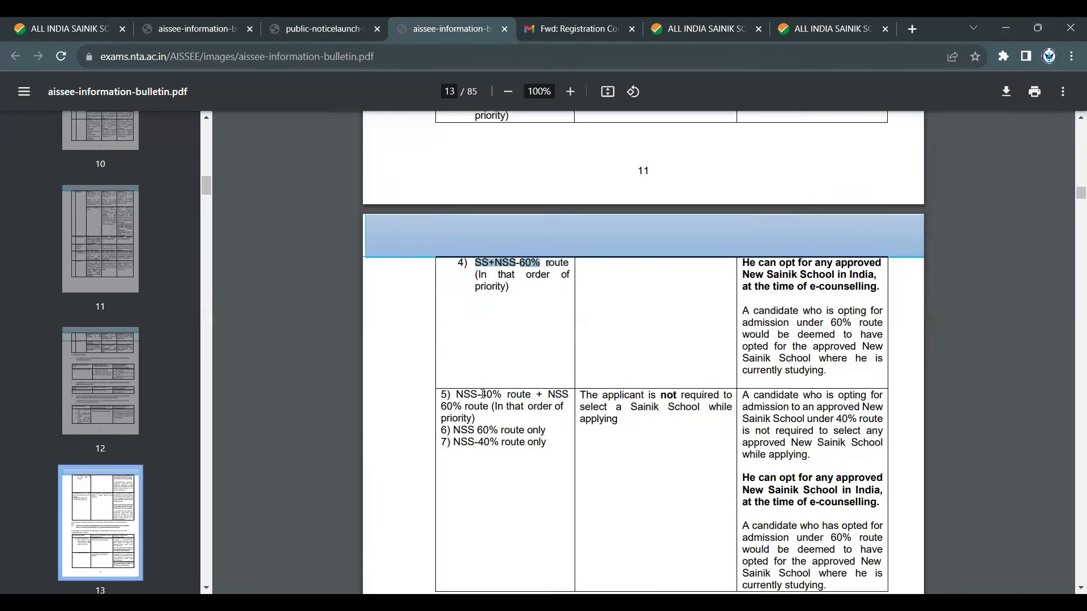
{"action": "scroll", "coordinate": [601, 343], "scroll_direction": "up", "scroll_amount": 6}
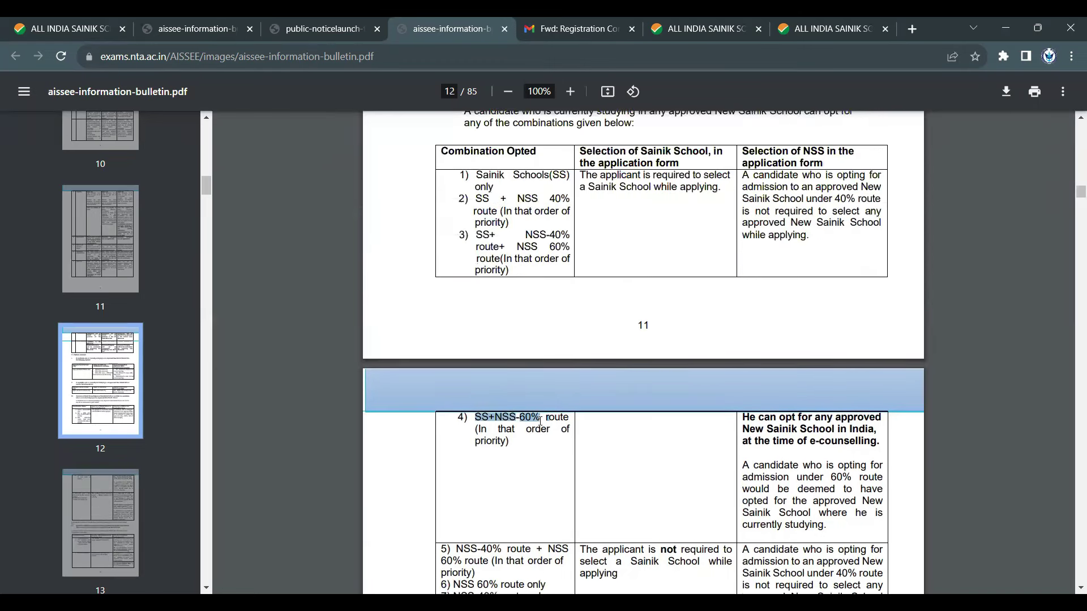
{"action": "left_click_drag", "start_coordinate": [586, 376], "coordinate": [503, 403]}
{"action": "scroll", "coordinate": [498, 391], "scroll_direction": "down", "scroll_amount": 5}
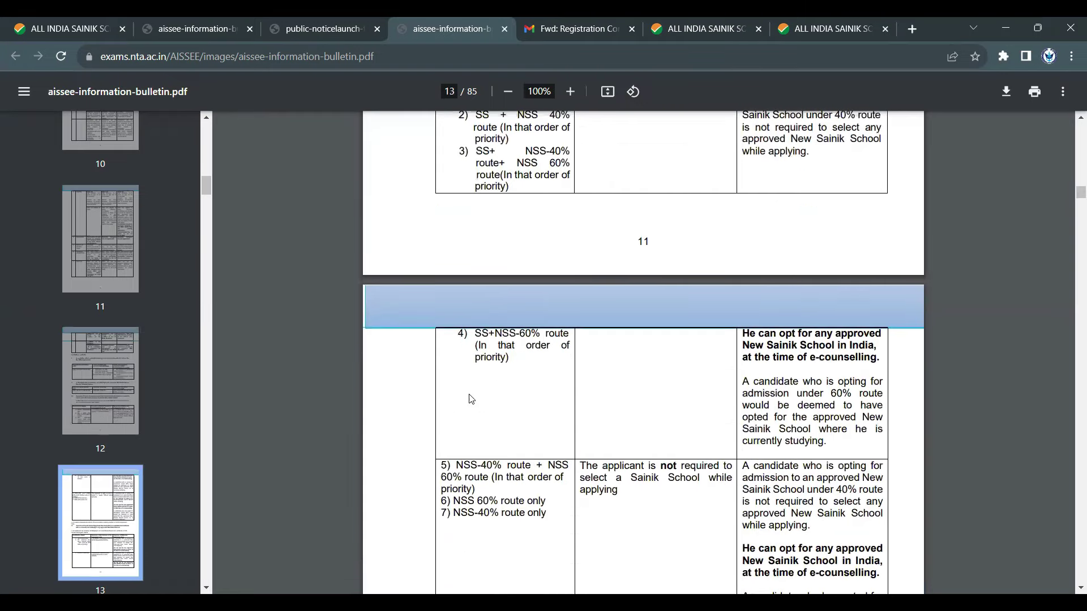
{"action": "scroll", "coordinate": [582, 407], "scroll_direction": "up", "scroll_amount": 3}
{"action": "left_click", "coordinate": [620, 266]}
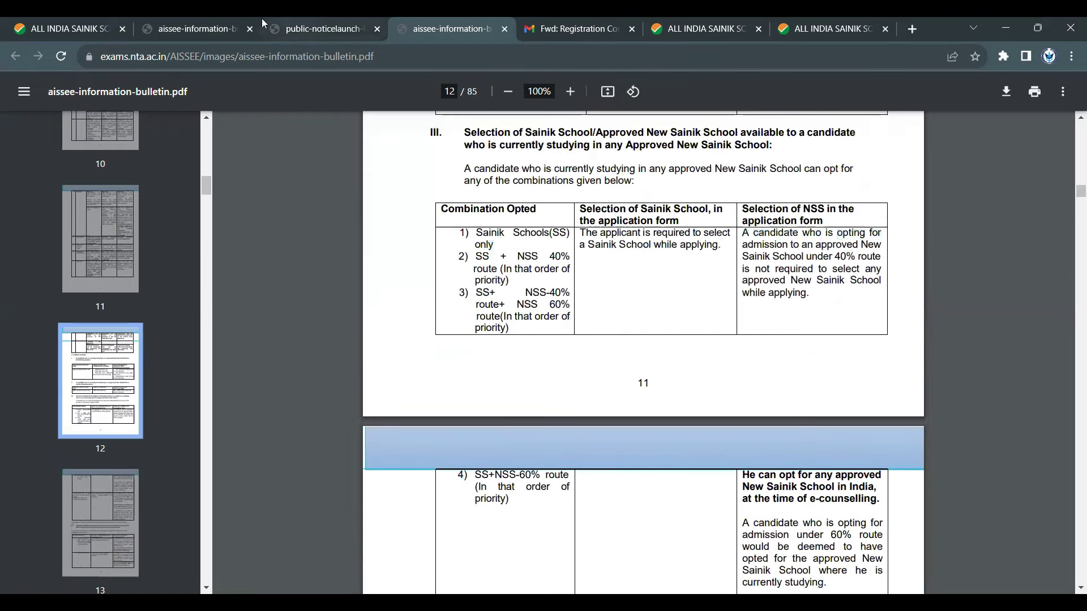
{"action": "left_click", "coordinate": [845, 19]}
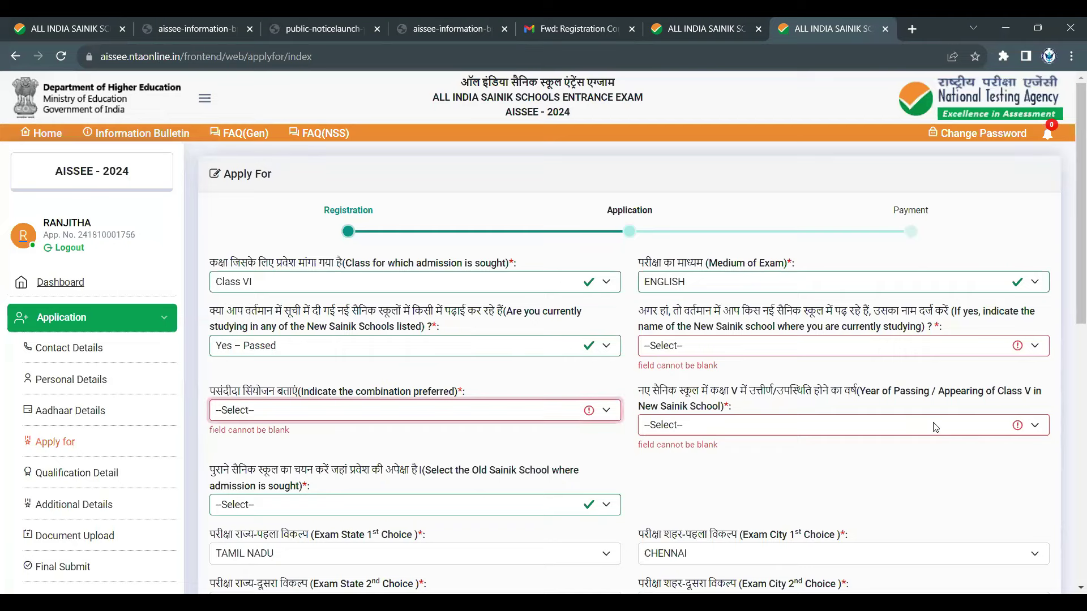
- Answer NO to studying in a New Sainik School and choose Sainik Schools + New Sainik Schools 40% route
{"action": "scroll", "coordinate": [809, 437], "scroll_direction": "down", "scroll_amount": 1}
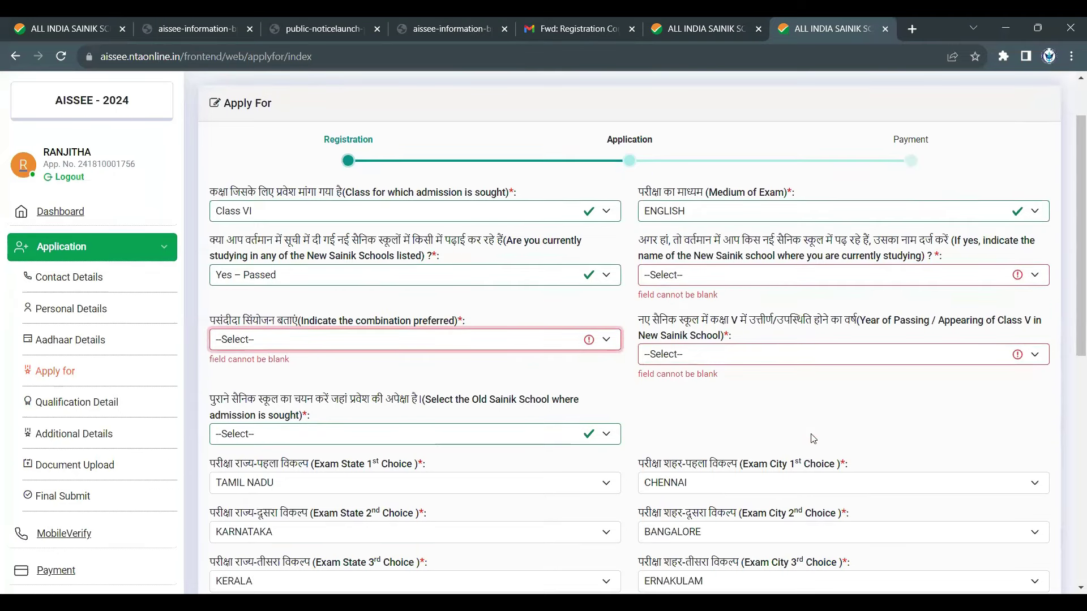
{"action": "left_click", "coordinate": [445, 275]}
{"action": "left_click", "coordinate": [394, 333]}
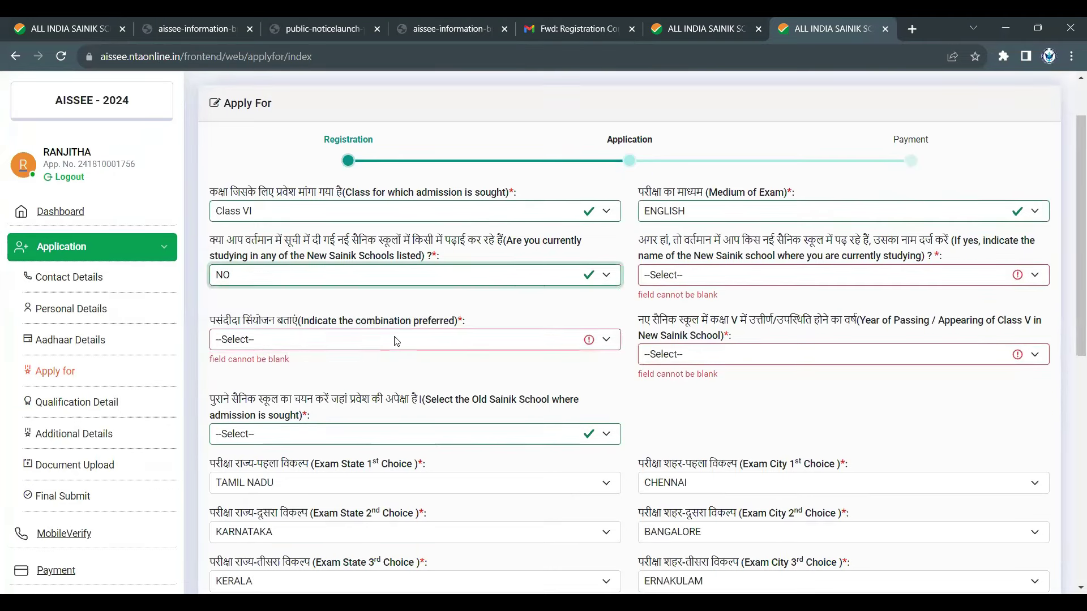
{"action": "left_click", "coordinate": [382, 340]}
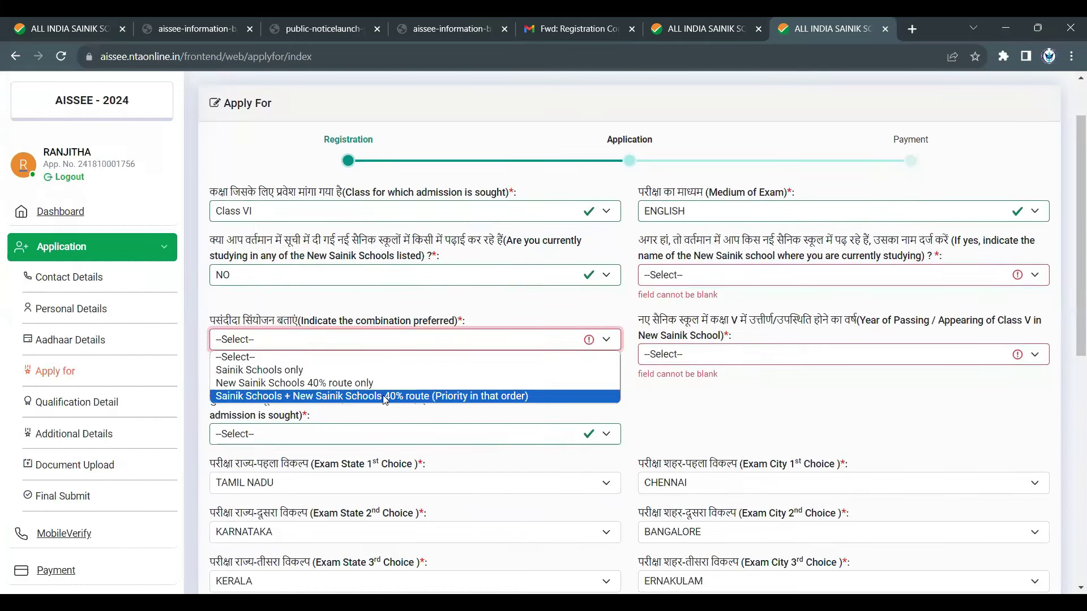
{"action": "left_click", "coordinate": [385, 400]}
- Examine the Old Sainik School question and its list of schools
{"action": "scroll", "coordinate": [431, 385], "scroll_direction": "down", "scroll_amount": 1}
{"action": "left_click", "coordinate": [478, 363]}
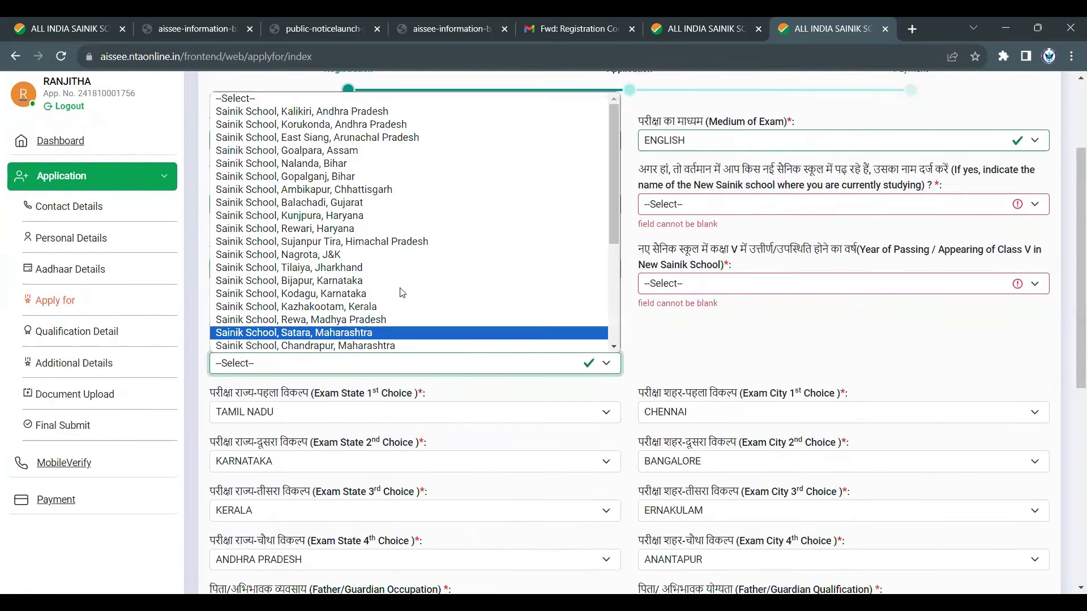
{"action": "left_click", "coordinate": [453, 333]}
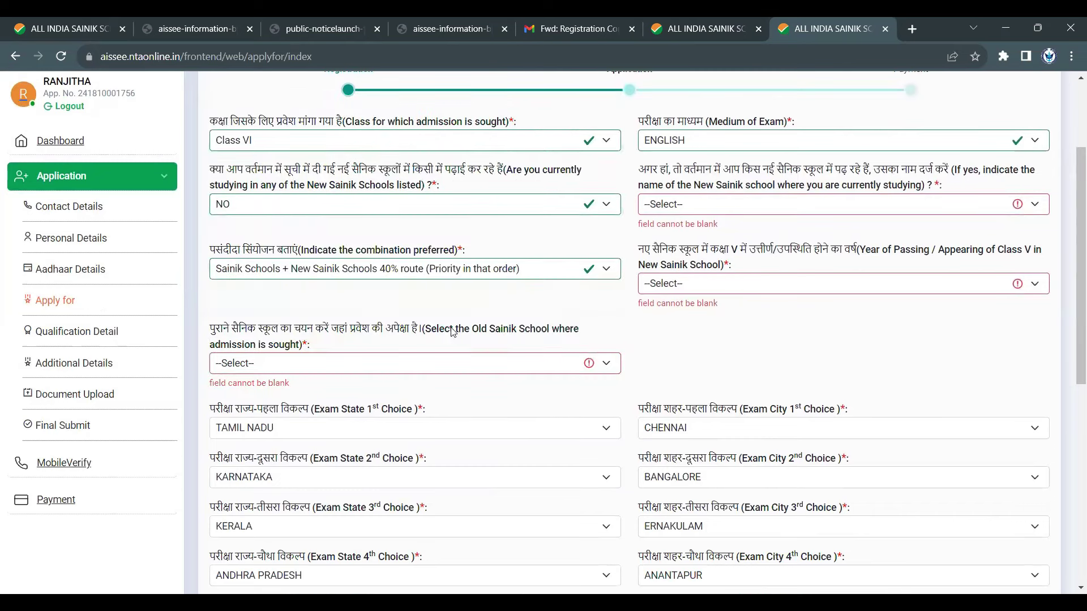
{"action": "left_click_drag", "start_coordinate": [452, 333], "coordinate": [577, 346]}
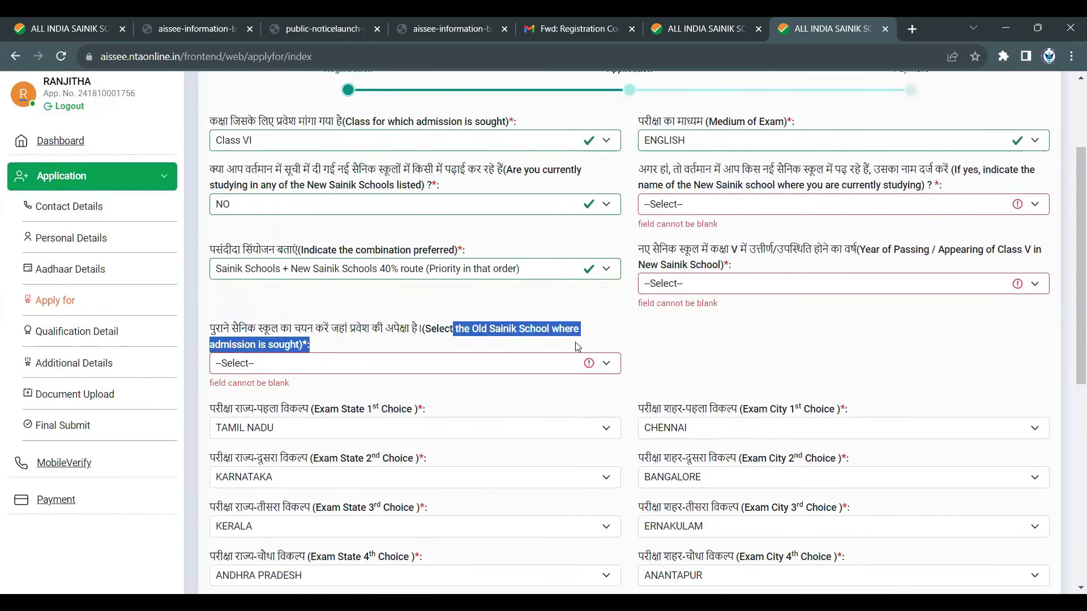
{"action": "left_click", "coordinate": [508, 368]}
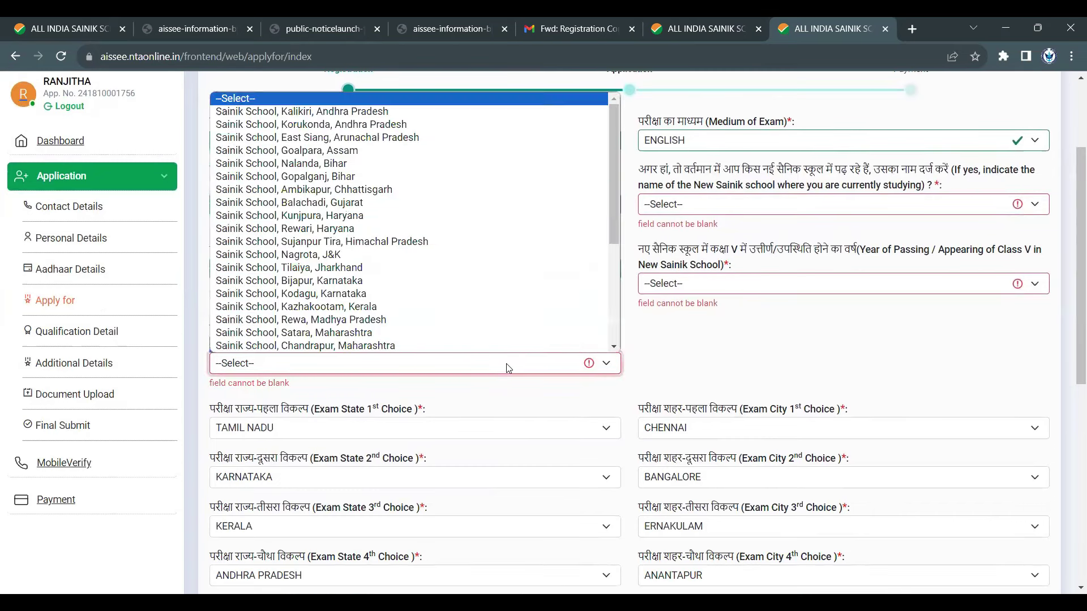
{"action": "scroll", "coordinate": [398, 227], "scroll_direction": "down", "scroll_amount": 5}
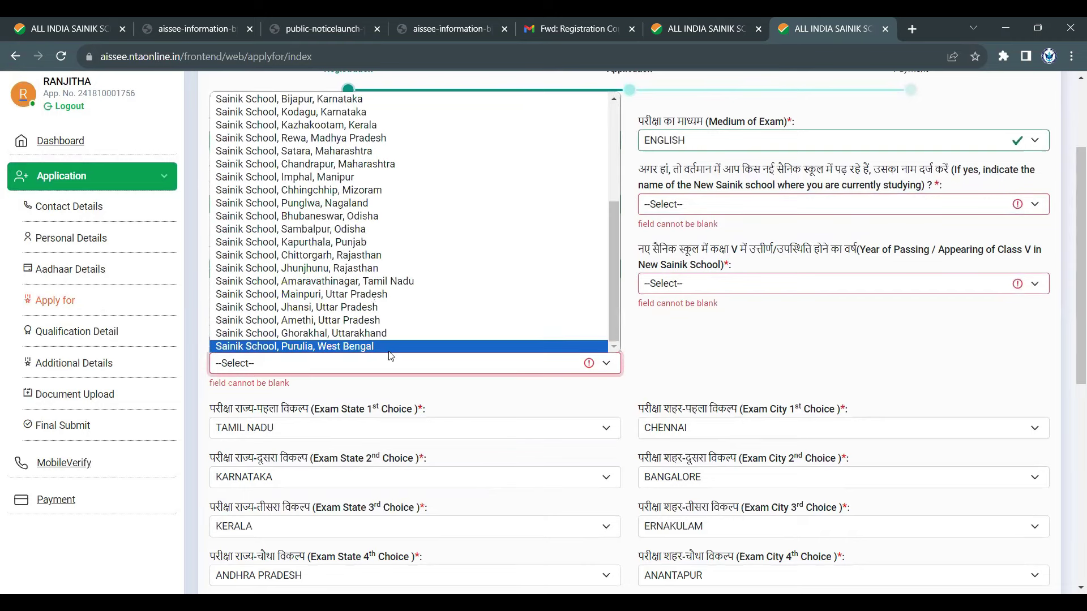
- Pick Amaravathinagar as the old school, then highlight bulletin rows 5–7, which need no Sainik School selection
{"action": "left_click", "coordinate": [363, 286]}
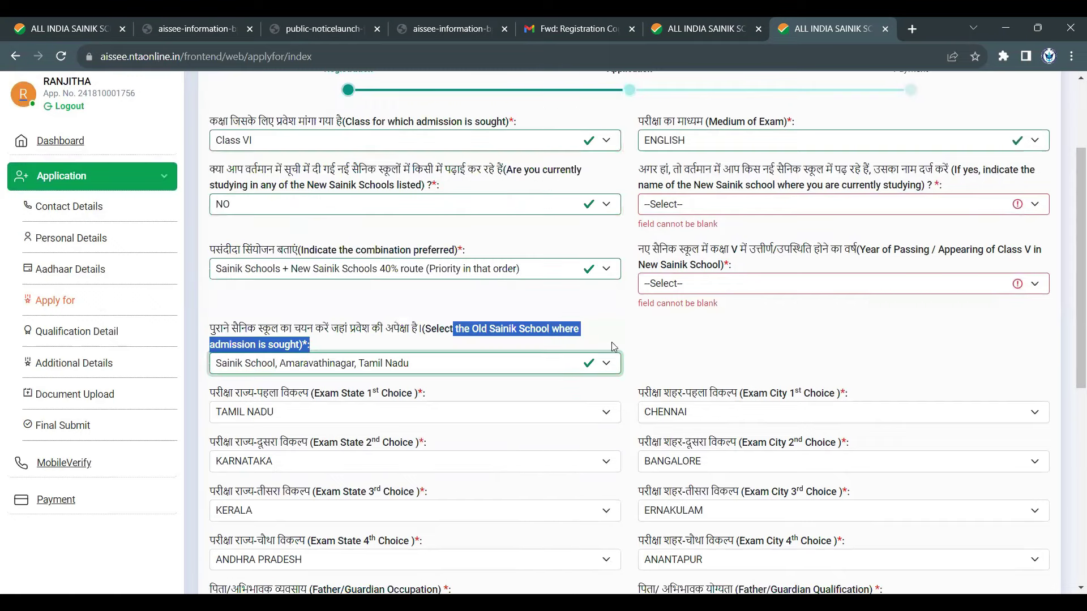
{"action": "left_click", "coordinate": [702, 27]}
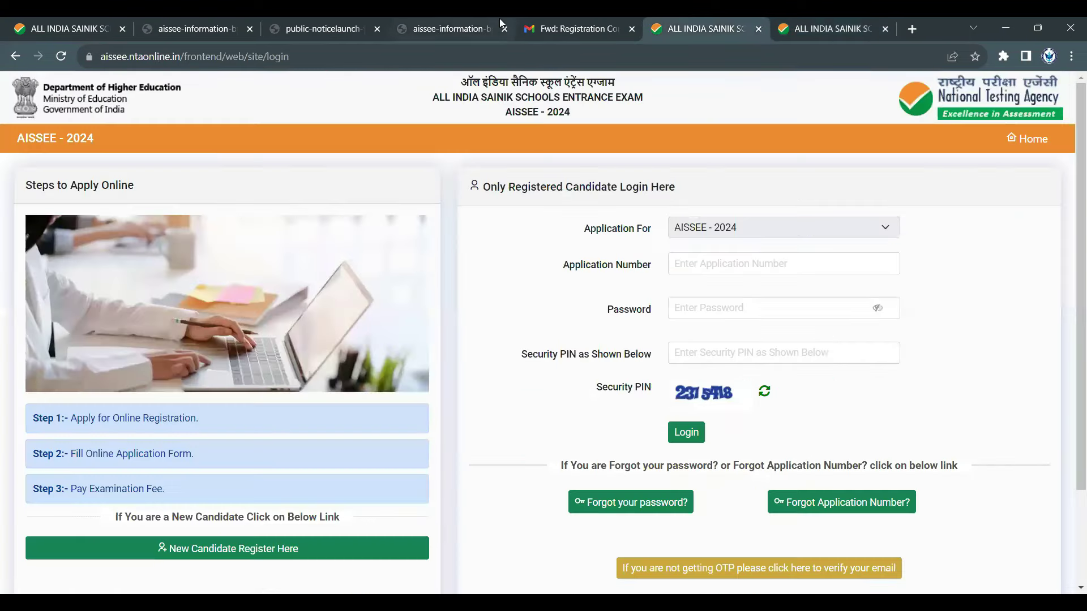
{"action": "left_click", "coordinate": [435, 23]}
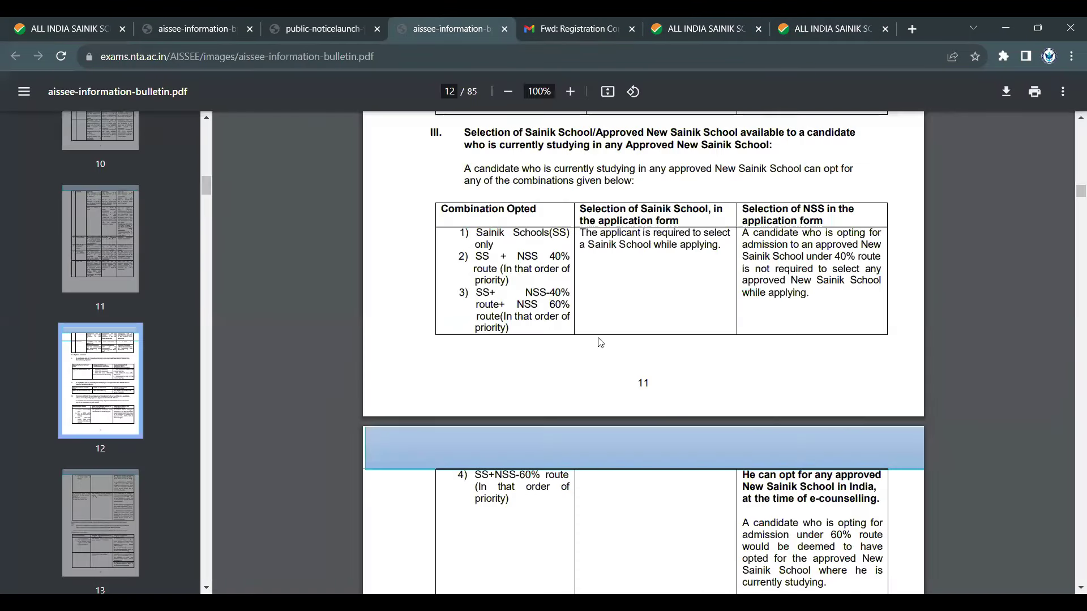
{"action": "scroll", "coordinate": [599, 339], "scroll_direction": "down", "scroll_amount": 10}
{"action": "scroll", "coordinate": [456, 325], "scroll_direction": "up", "scroll_amount": 5}
{"action": "left_click_drag", "start_coordinate": [457, 325], "coordinate": [544, 373]}
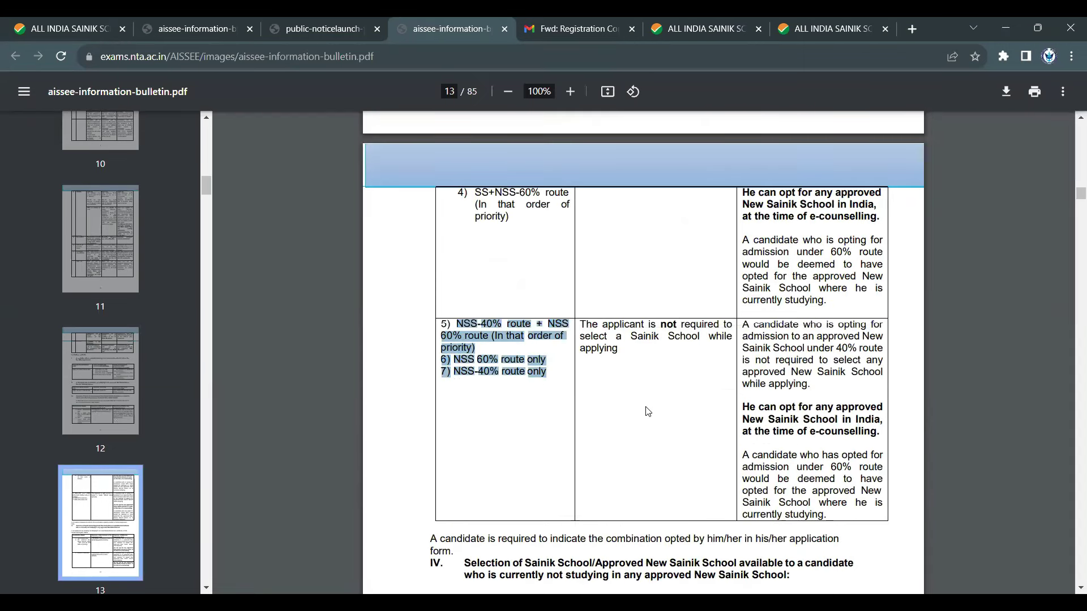
{"action": "left_click_drag", "start_coordinate": [602, 323], "coordinate": [620, 351]}
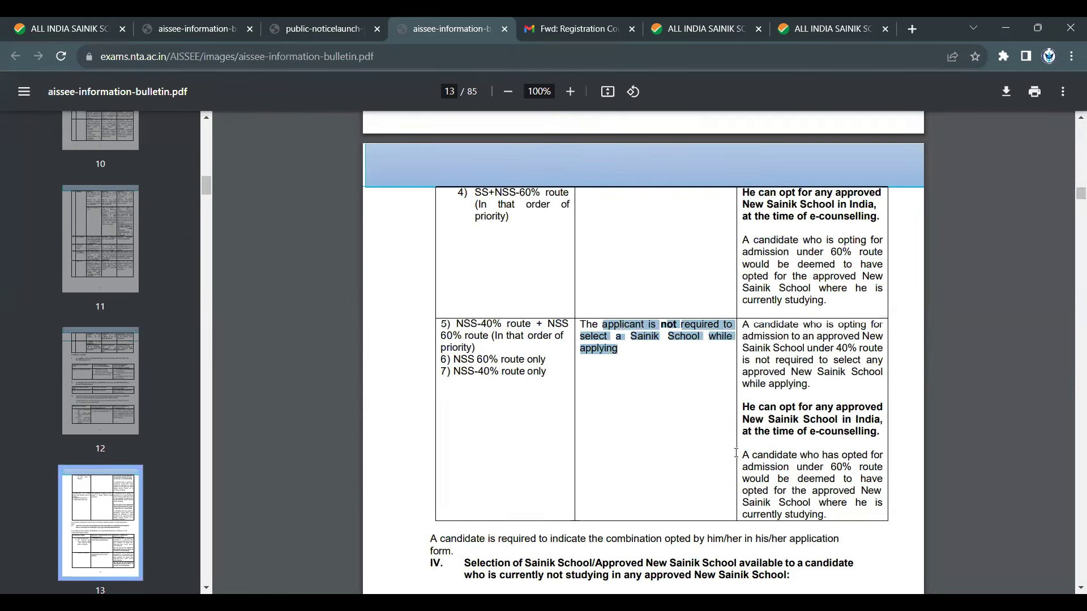
- Highlight combinations in rows 1–3 and the requirement to select a Sainik School
{"action": "scroll", "coordinate": [710, 407], "scroll_direction": "up", "scroll_amount": 5}
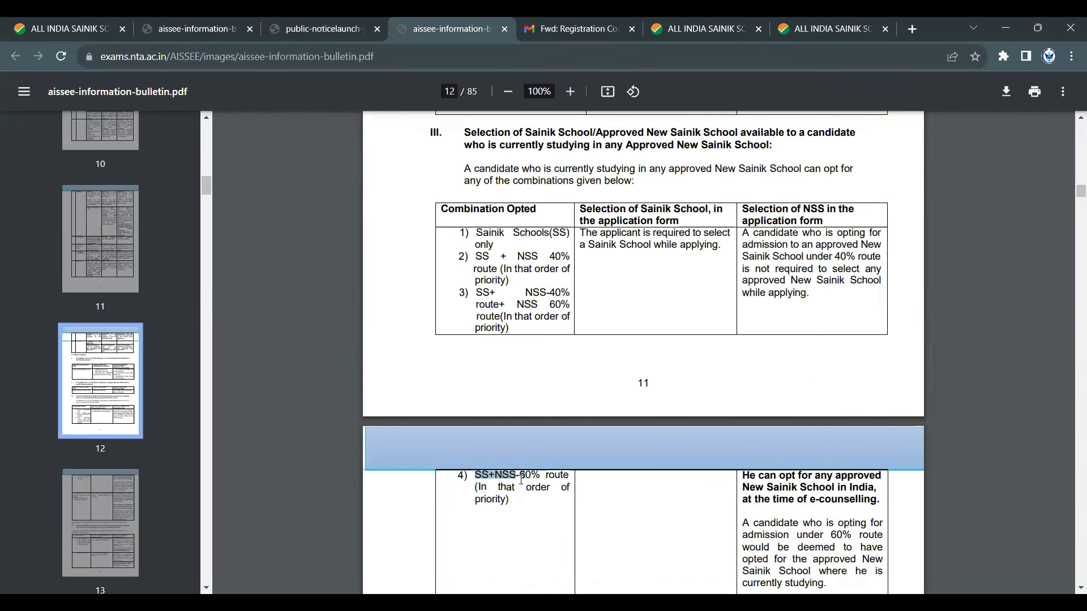
{"action": "left_click_drag", "start_coordinate": [476, 292], "coordinate": [544, 295]}
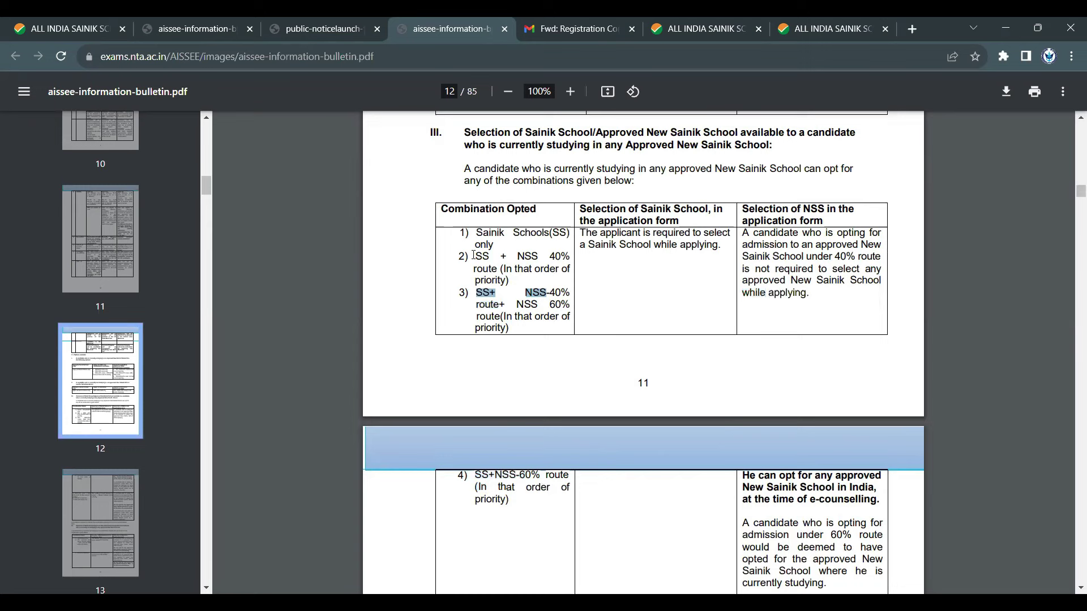
{"action": "double_click", "coordinate": [527, 256]}
{"action": "left_click_drag", "start_coordinate": [476, 233], "coordinate": [510, 242]}
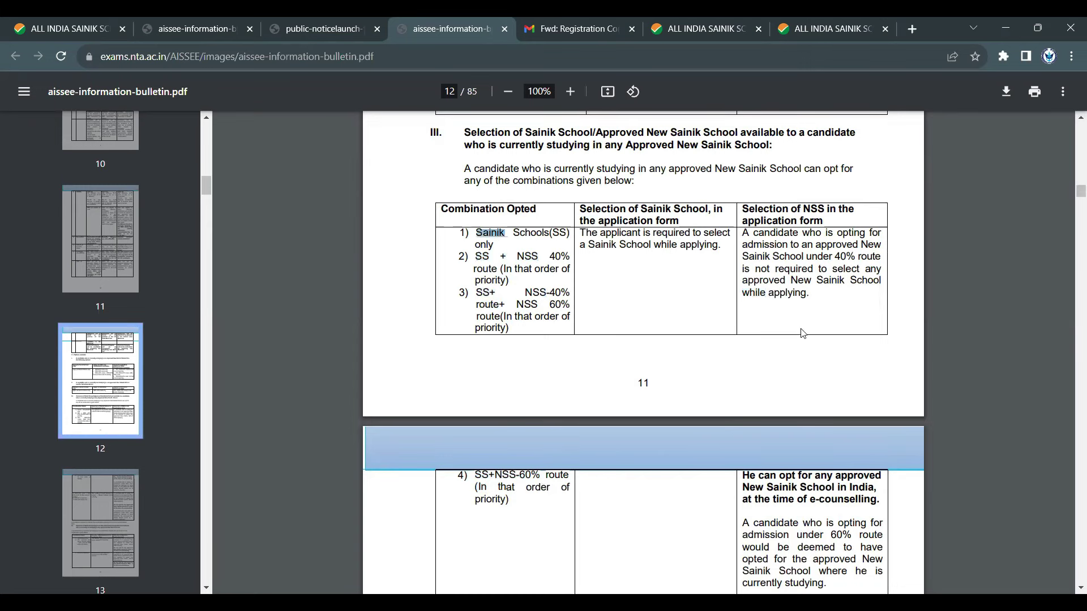
{"action": "left_click_drag", "start_coordinate": [620, 244], "coordinate": [699, 263]}
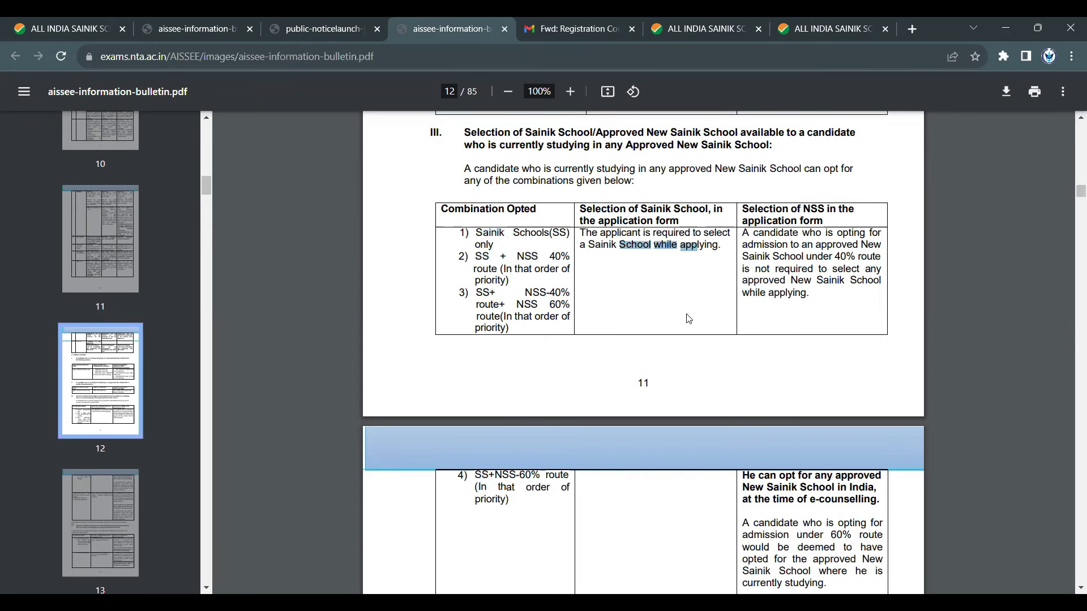
{"action": "scroll", "coordinate": [686, 317], "scroll_direction": "down", "scroll_amount": 6}
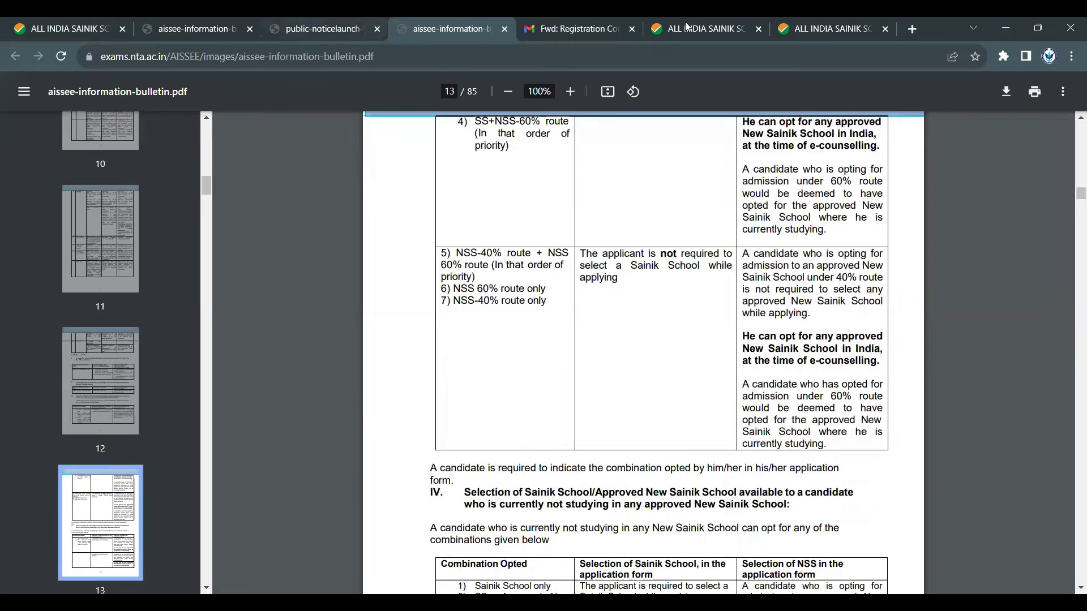
- Confirm Amaravathinagar stays selected on the form, then return to the bulletin
{"action": "left_click", "coordinate": [826, 28]}
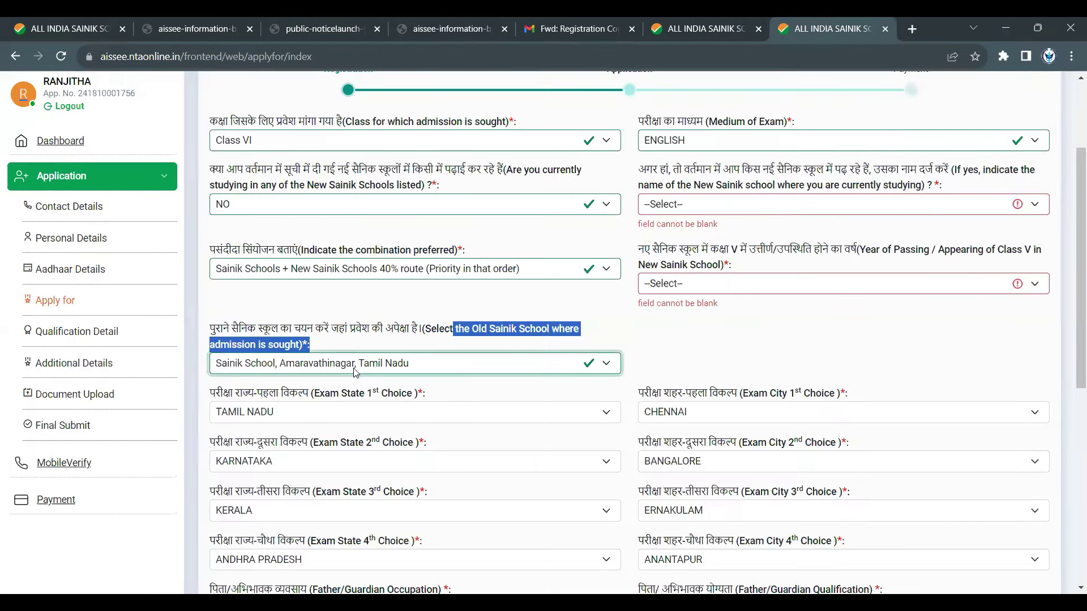
{"action": "left_click", "coordinate": [356, 372]}
{"action": "left_click", "coordinate": [356, 372]}
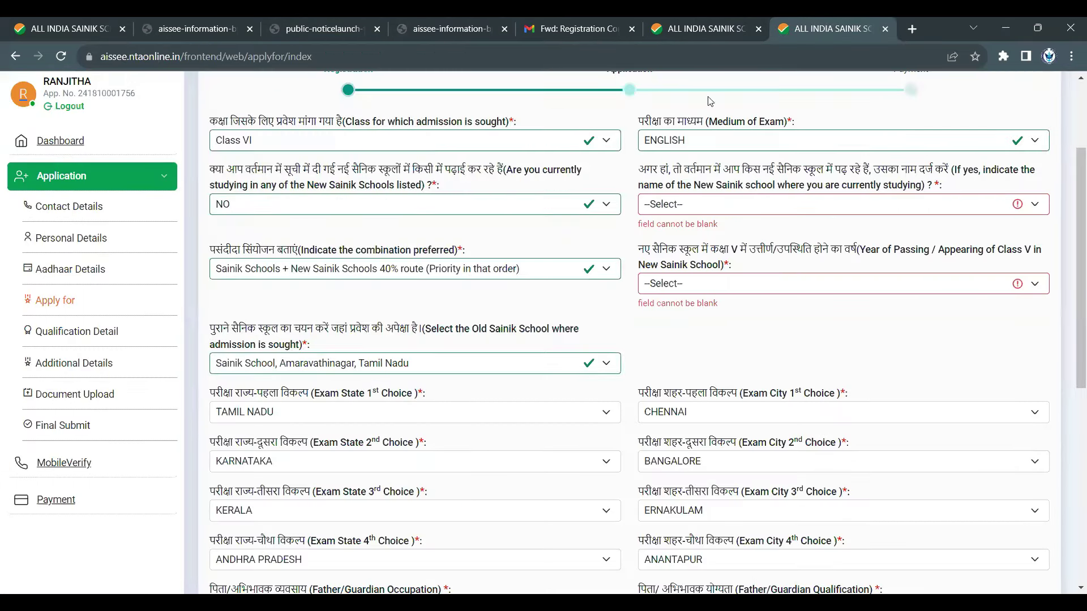
{"action": "left_click", "coordinate": [595, 22]}
{"action": "left_click", "coordinate": [450, 24]}
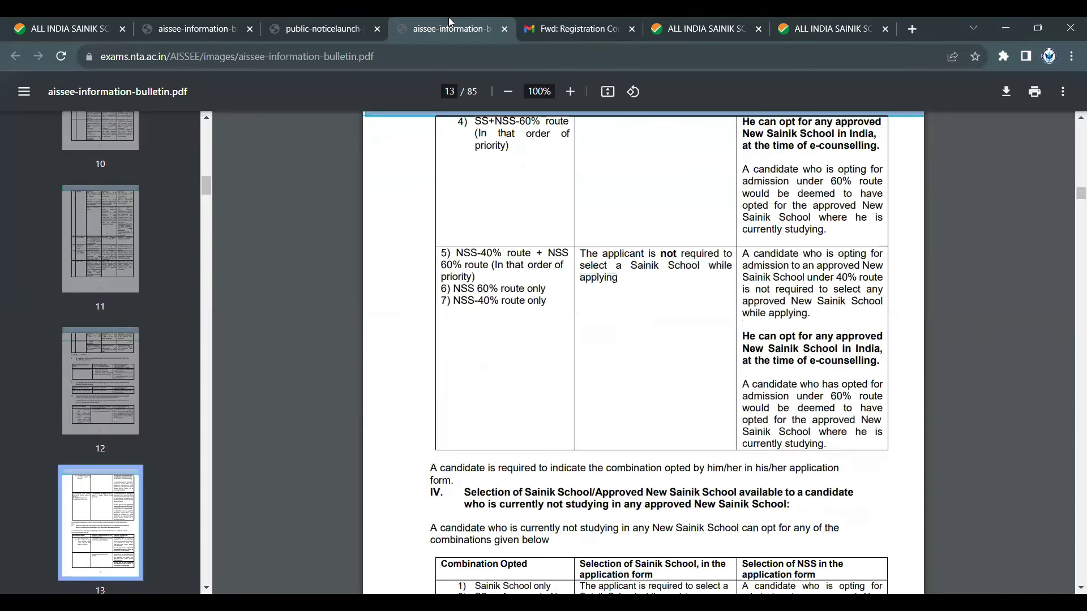
- Highlight the 60% route rule, section IV heading, and SS-only and SS+NSS 40% combinations, then return to the form
{"action": "scroll", "coordinate": [779, 302], "scroll_direction": "up", "scroll_amount": 2}
{"action": "scroll", "coordinate": [779, 302], "scroll_direction": "down", "scroll_amount": 4}
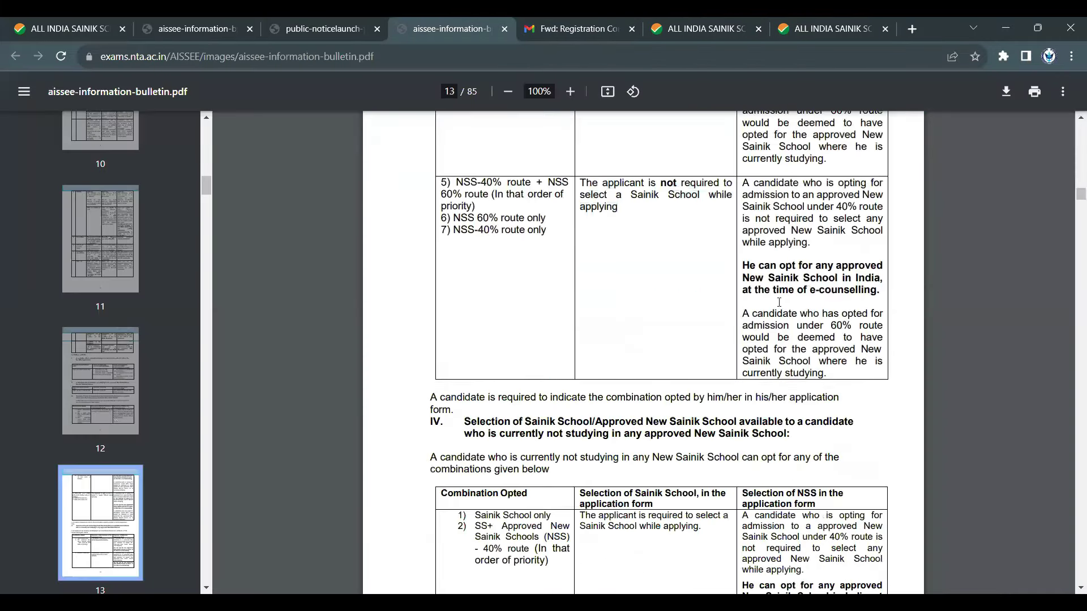
{"action": "left_click_drag", "start_coordinate": [774, 289], "coordinate": [844, 349]}
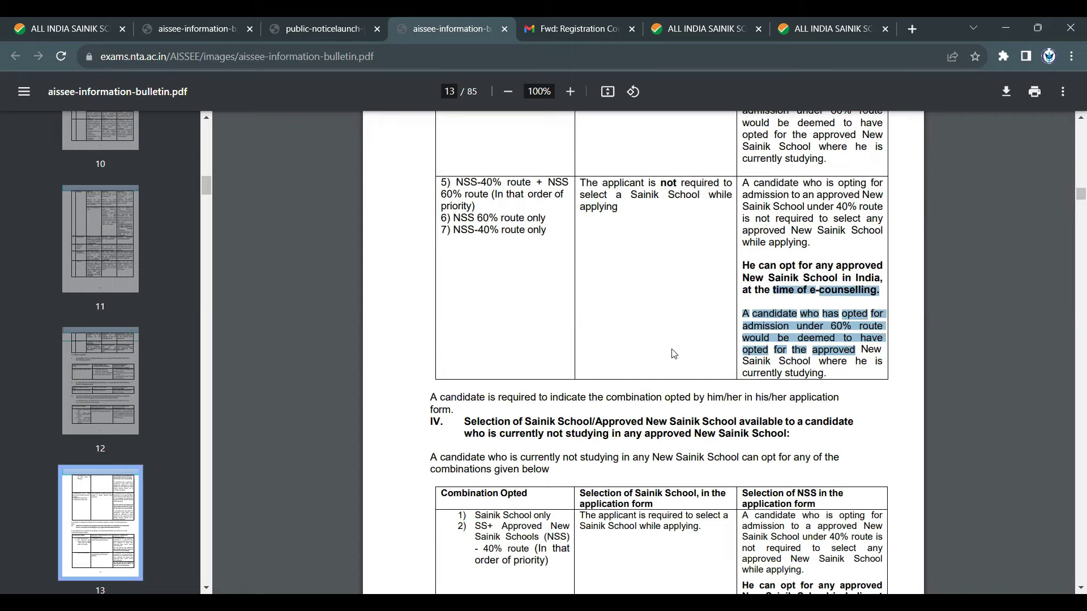
{"action": "scroll", "coordinate": [623, 295], "scroll_direction": "down", "scroll_amount": 4}
{"action": "left_click_drag", "start_coordinate": [523, 221], "coordinate": [661, 237]}
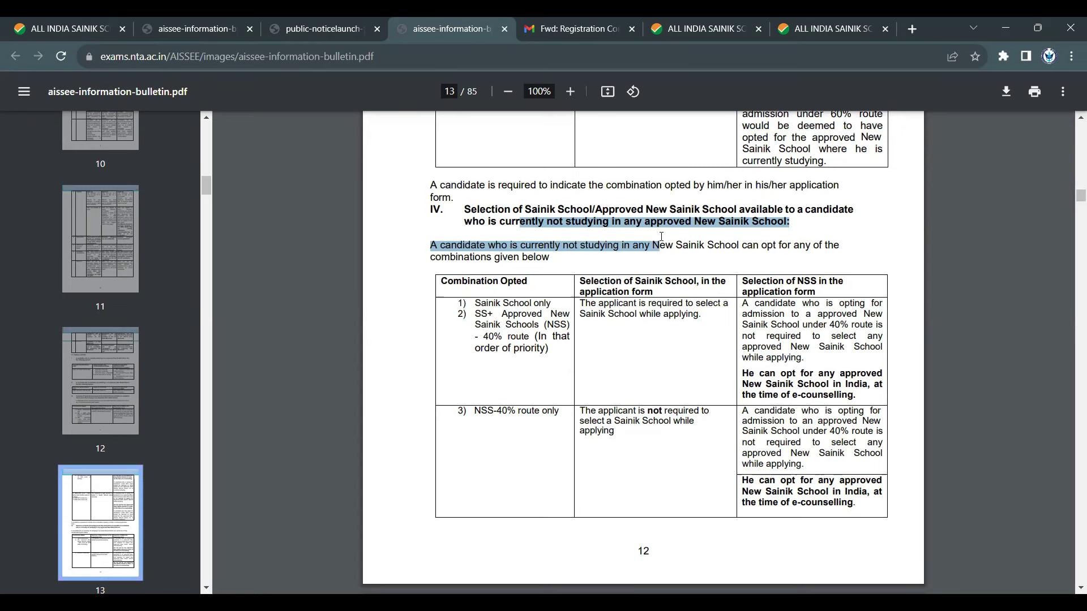
{"action": "scroll", "coordinate": [526, 210], "scroll_direction": "down", "scroll_amount": 3}
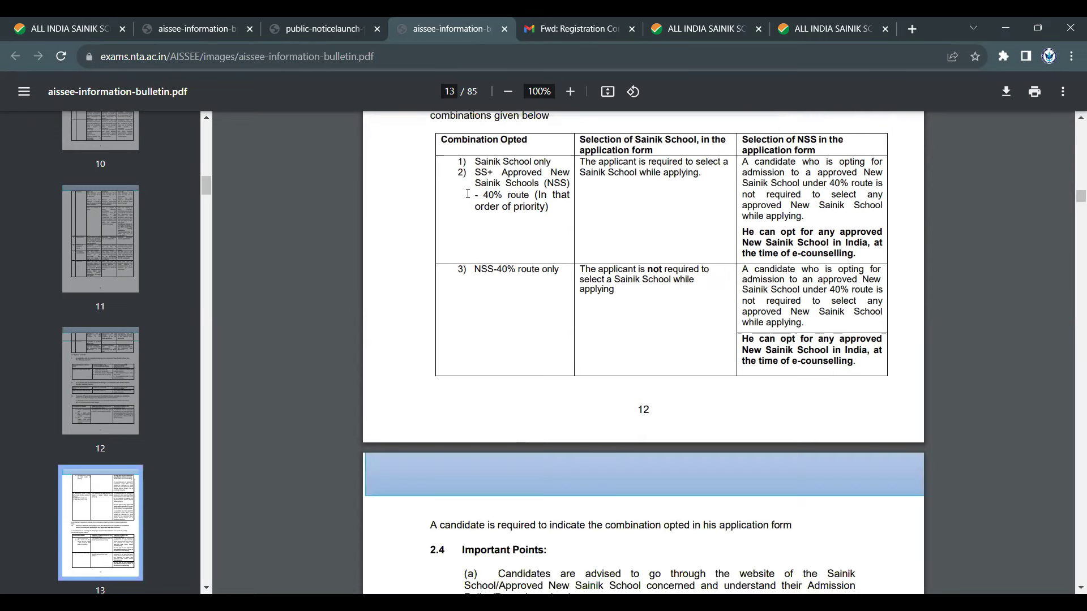
{"action": "left_click_drag", "start_coordinate": [474, 162], "coordinate": [553, 164]}
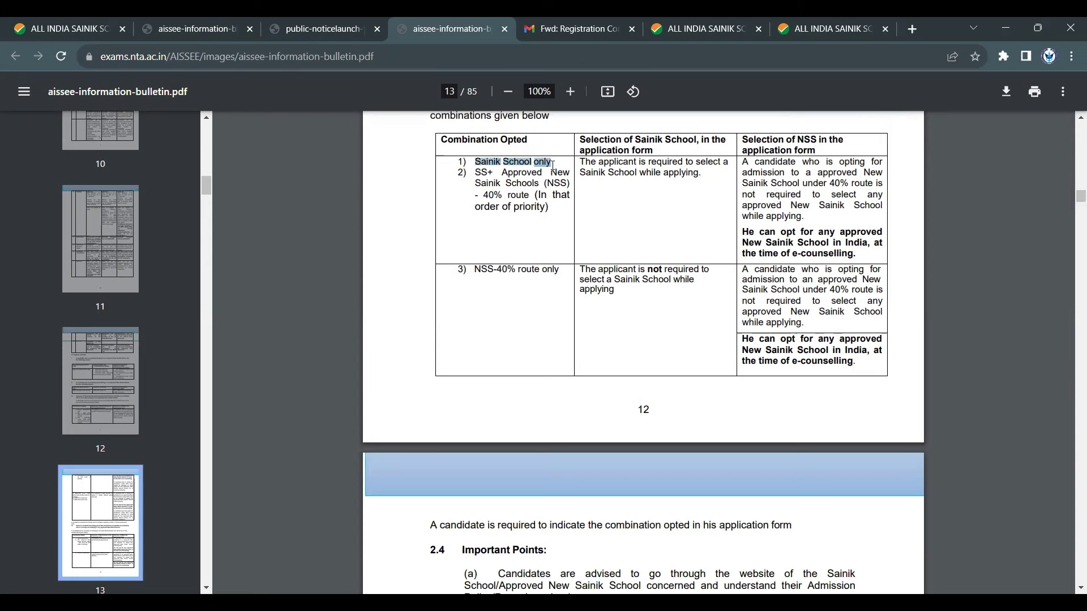
{"action": "left_click", "coordinate": [475, 173]}
{"action": "left_click_drag", "start_coordinate": [474, 172], "coordinate": [517, 197]}
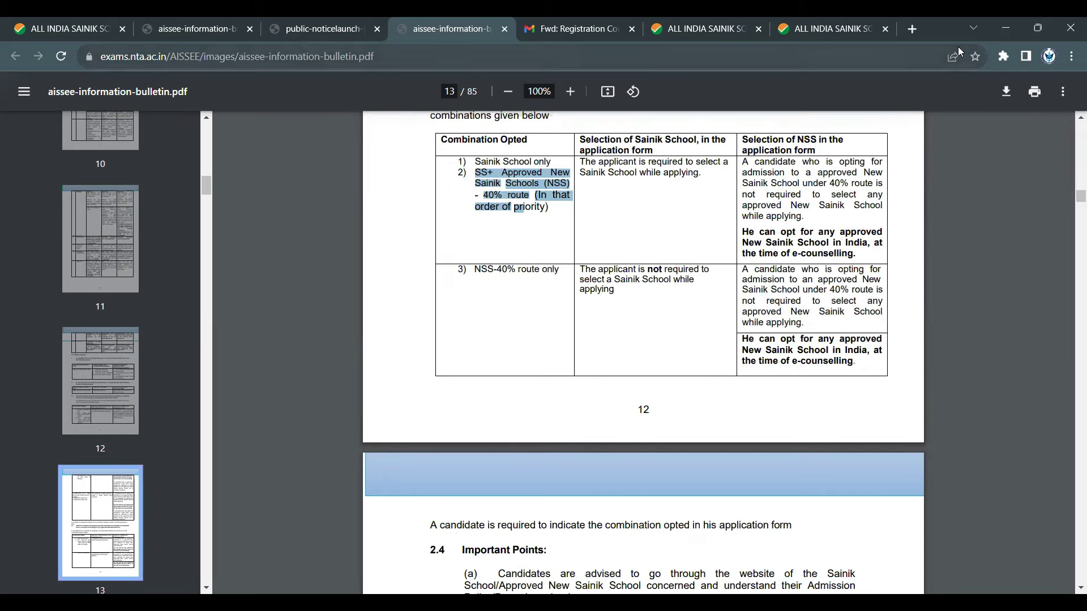
{"action": "left_click", "coordinate": [823, 28]}
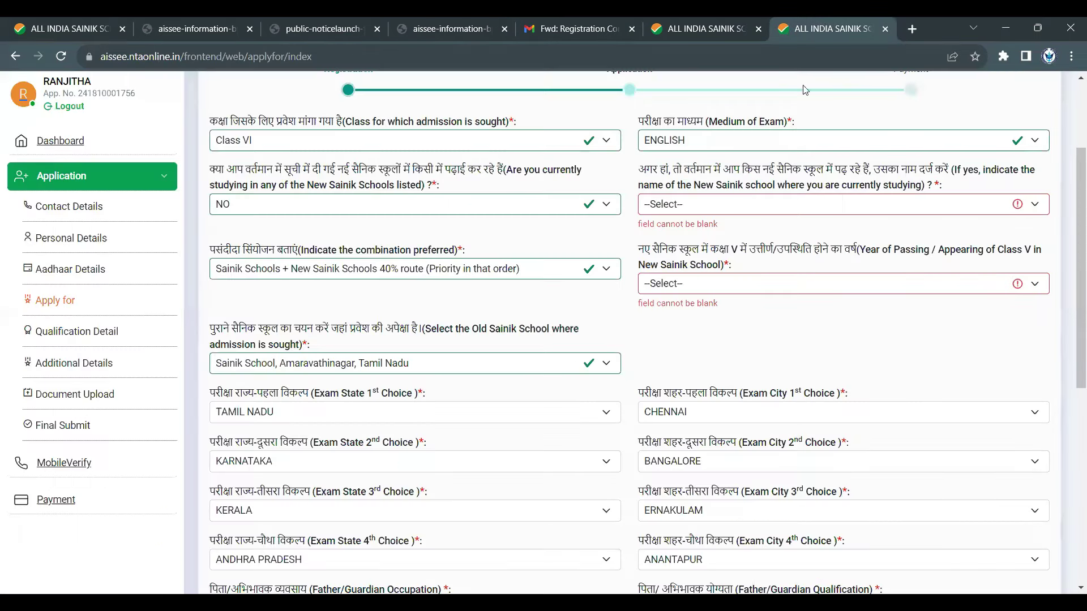
- Set the current school to Not Applicable, try NSS 40% route only, then reselect Sainik Schools + NSS 40% route
{"action": "left_click", "coordinate": [689, 209]}
{"action": "left_click", "coordinate": [715, 240]}
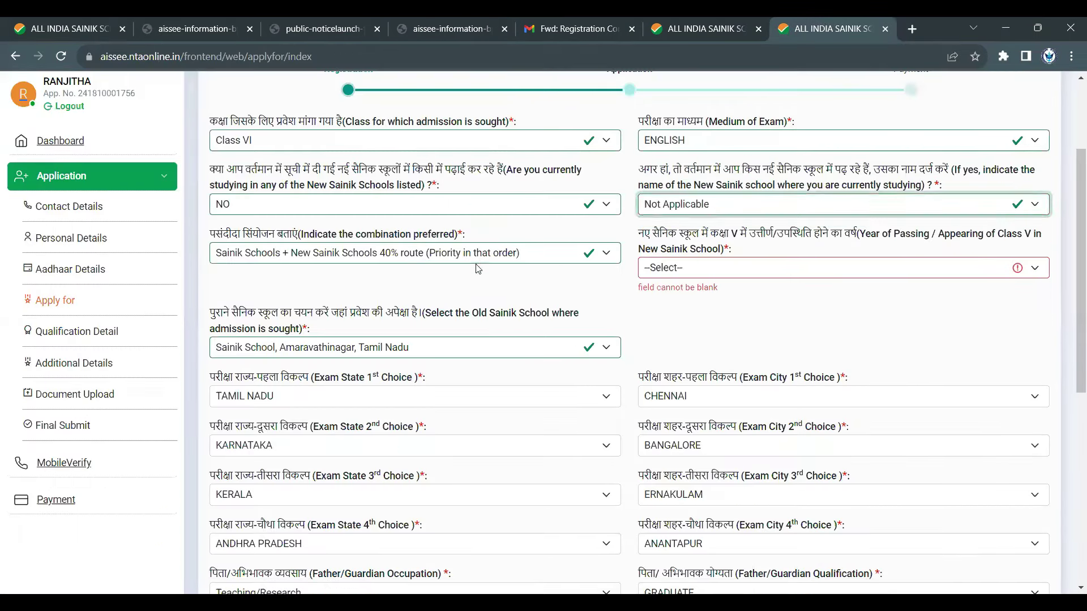
{"action": "left_click", "coordinate": [479, 259]}
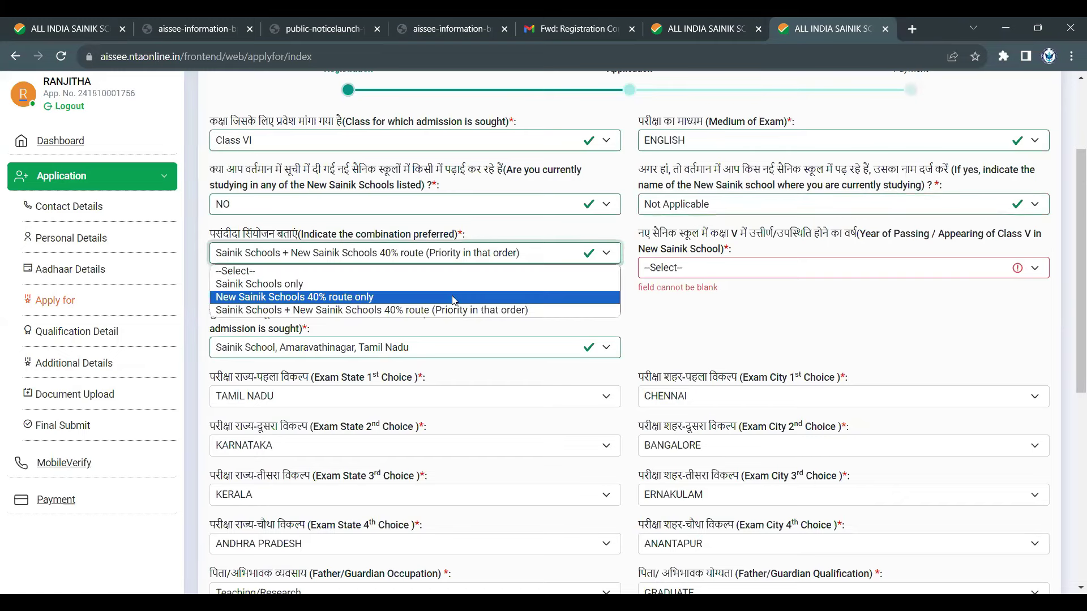
{"action": "left_click", "coordinate": [454, 298]}
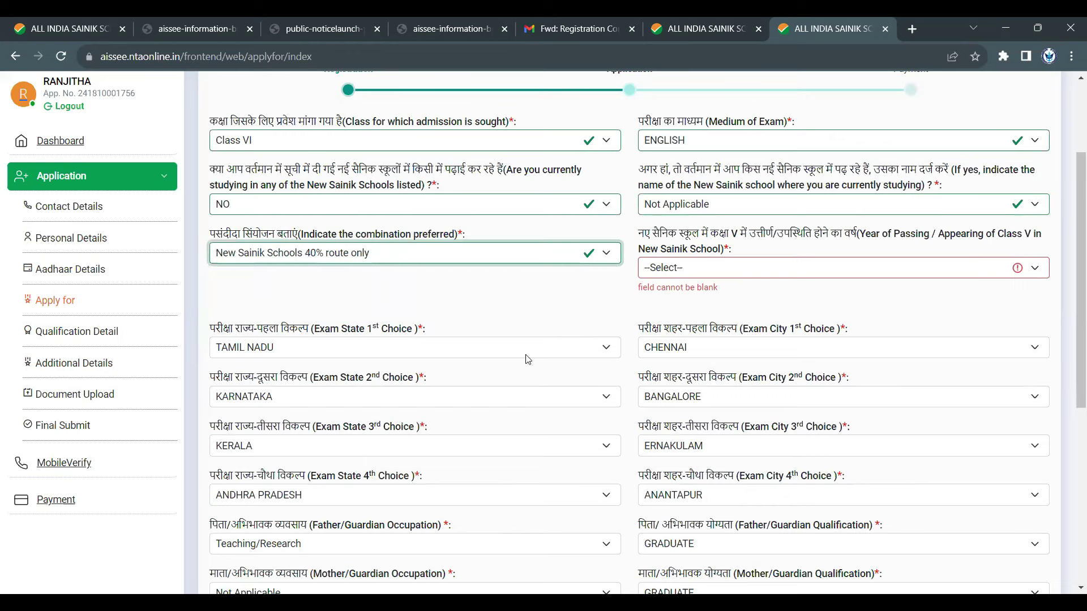
{"action": "left_click", "coordinate": [505, 255]}
{"action": "left_click", "coordinate": [465, 312]}
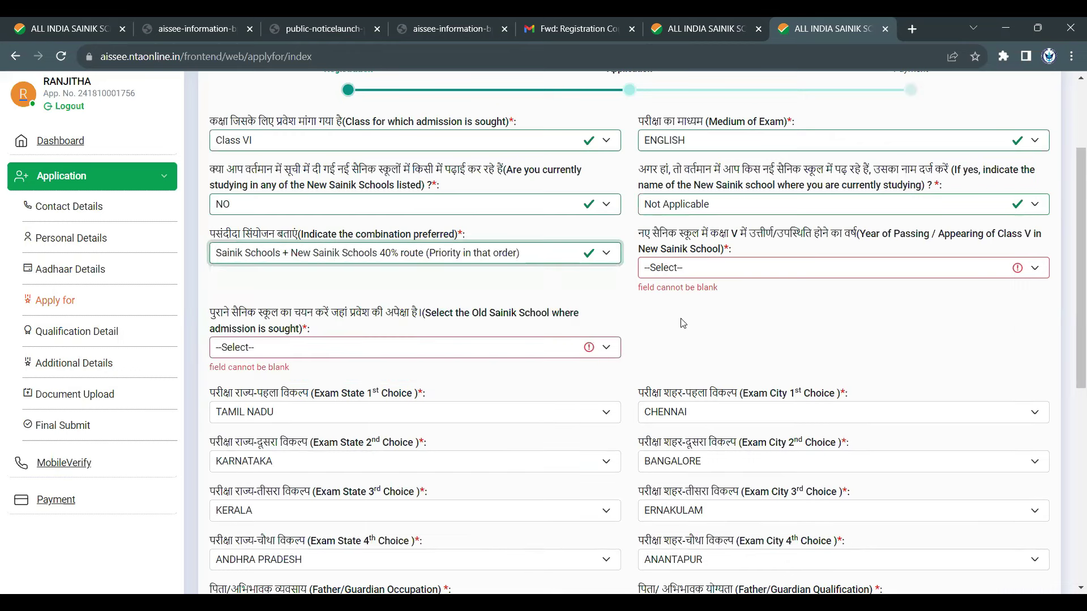
{"action": "key", "text": "ctrl+shift+Tab"}
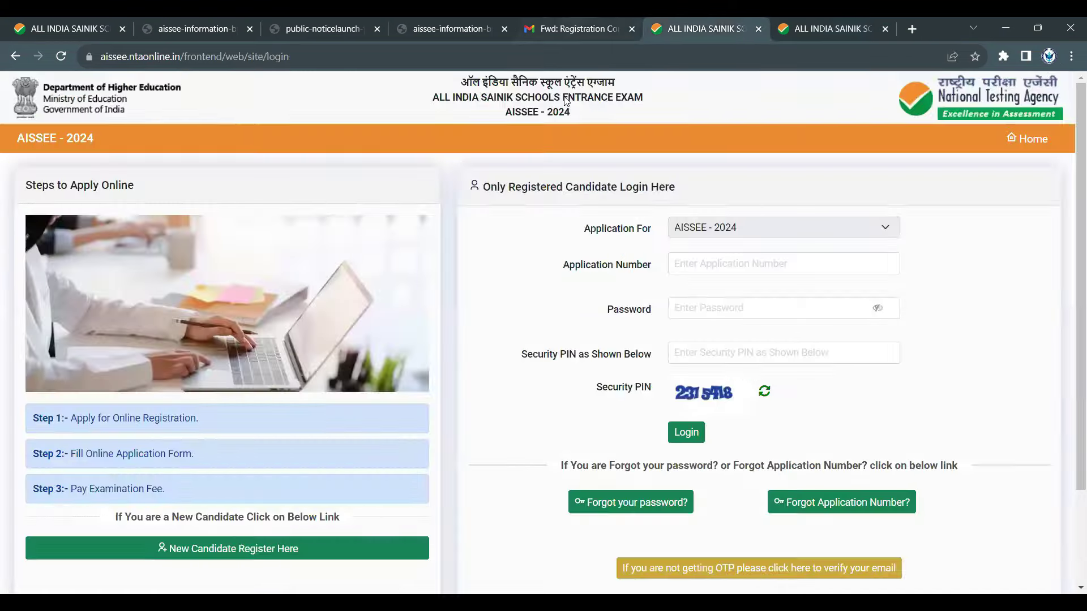
- Read row 3's not-required note and page 14's NSS e-counselling note in the bulletin, then return to the form
{"action": "key", "text": "ctrl+shift+Tab"}
{"action": "left_click", "coordinate": [449, 17]}
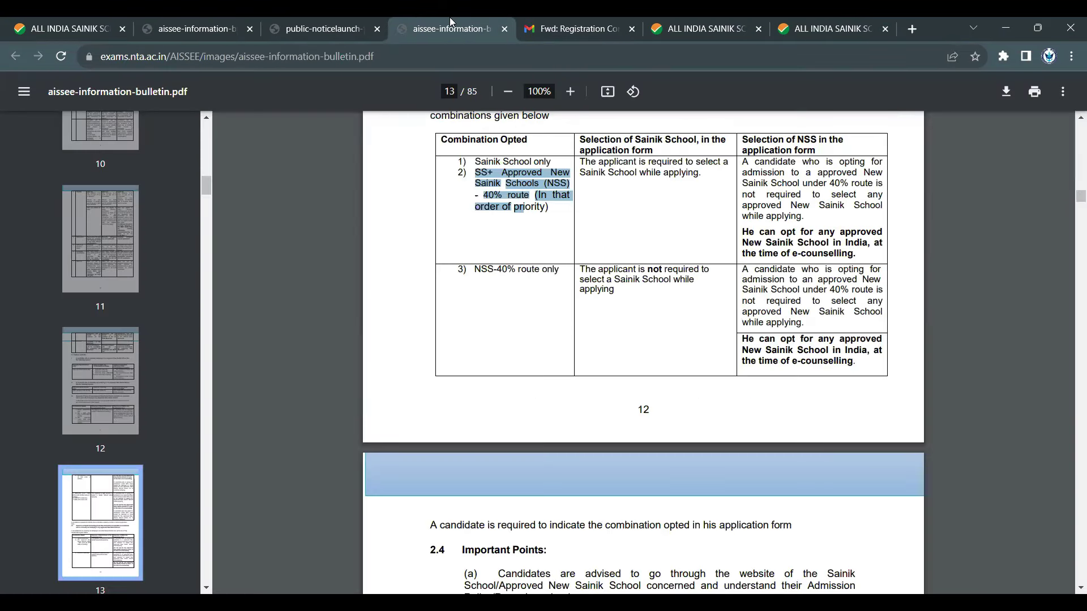
{"action": "mouse_move", "coordinate": [622, 269]}
{"action": "left_mouse_down"}
{"action": "mouse_move", "coordinate": [688, 280]}
{"action": "mouse_move", "coordinate": [621, 290]}
{"action": "left_mouse_up"}
{"action": "left_click", "coordinate": [676, 335]}
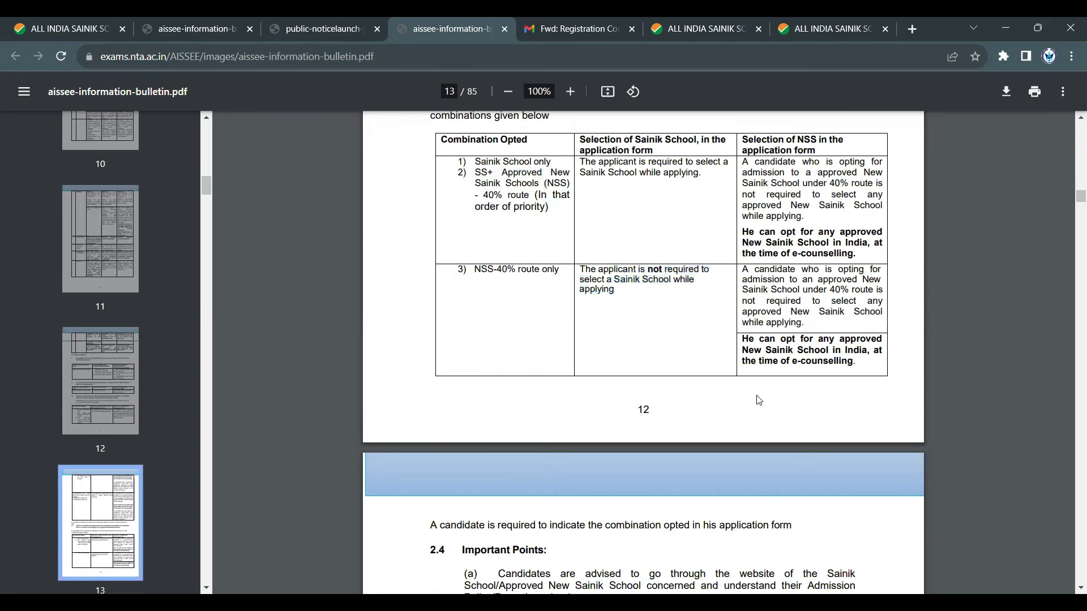
{"action": "scroll", "coordinate": [759, 400], "scroll_direction": "down", "scroll_amount": 1}
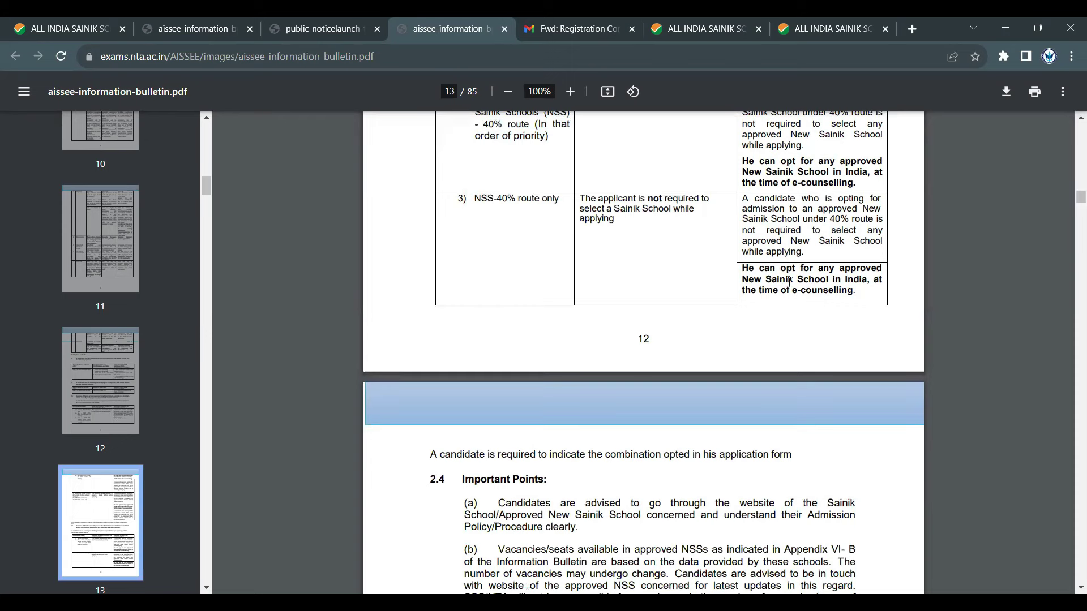
{"action": "triple_click", "coordinate": [852, 291]}
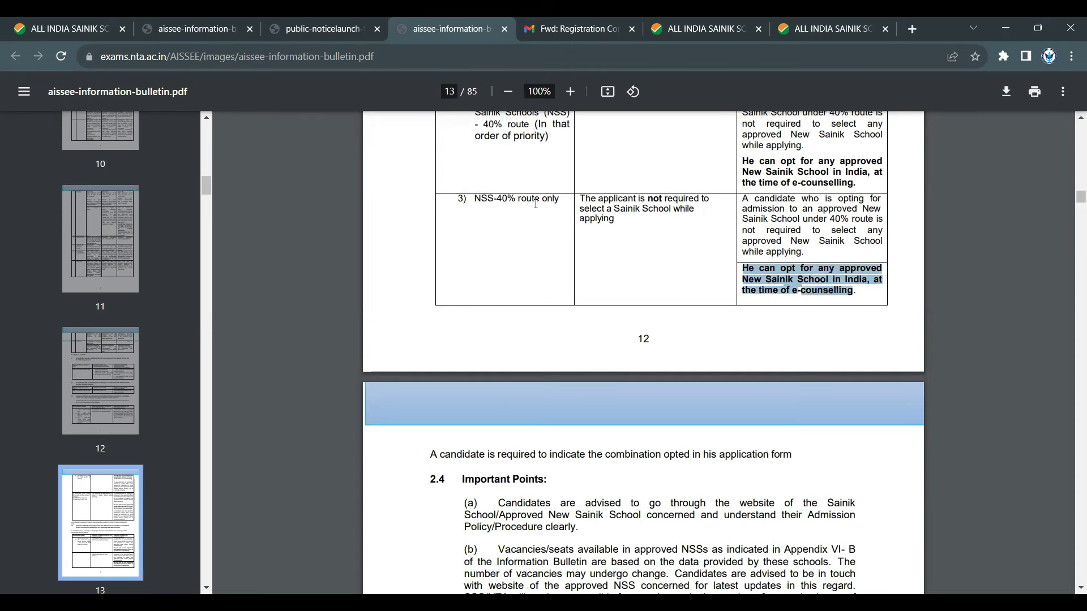
{"action": "left_click", "coordinate": [578, 290]}
{"action": "scroll", "coordinate": [589, 294], "scroll_direction": "down", "scroll_amount": 3}
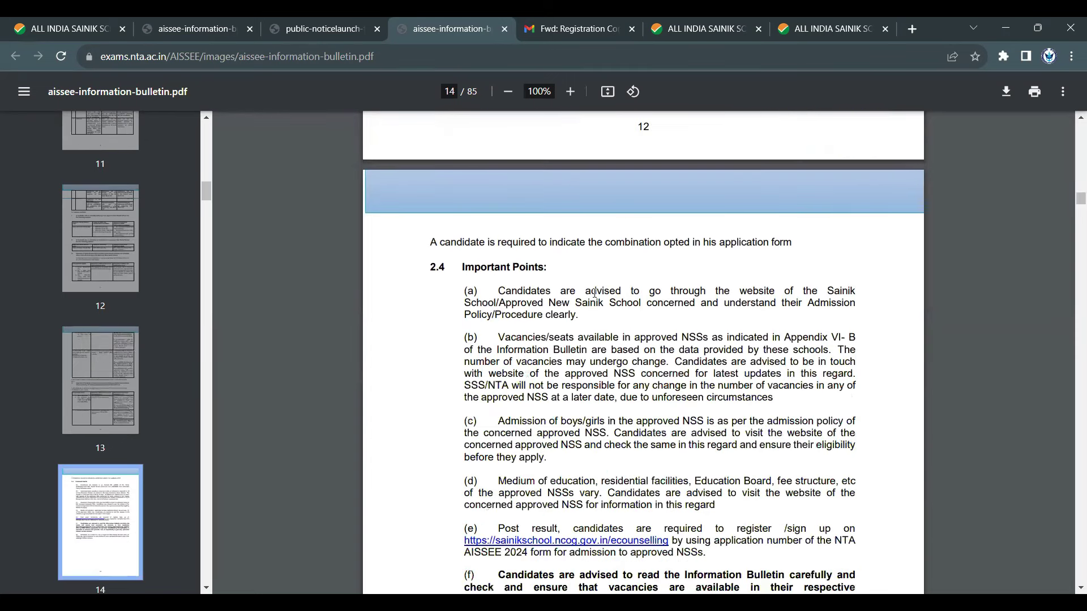
{"action": "scroll", "coordinate": [595, 292], "scroll_direction": "down", "scroll_amount": 2}
{"action": "scroll", "coordinate": [595, 292], "scroll_direction": "down", "scroll_amount": 1}
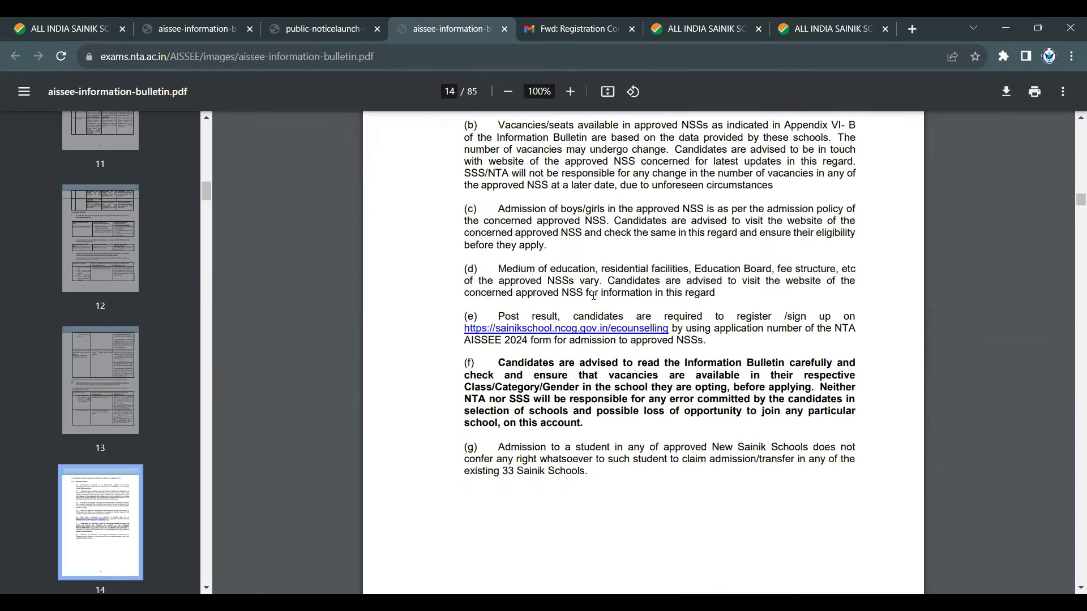
{"action": "left_click", "coordinate": [858, 20]}
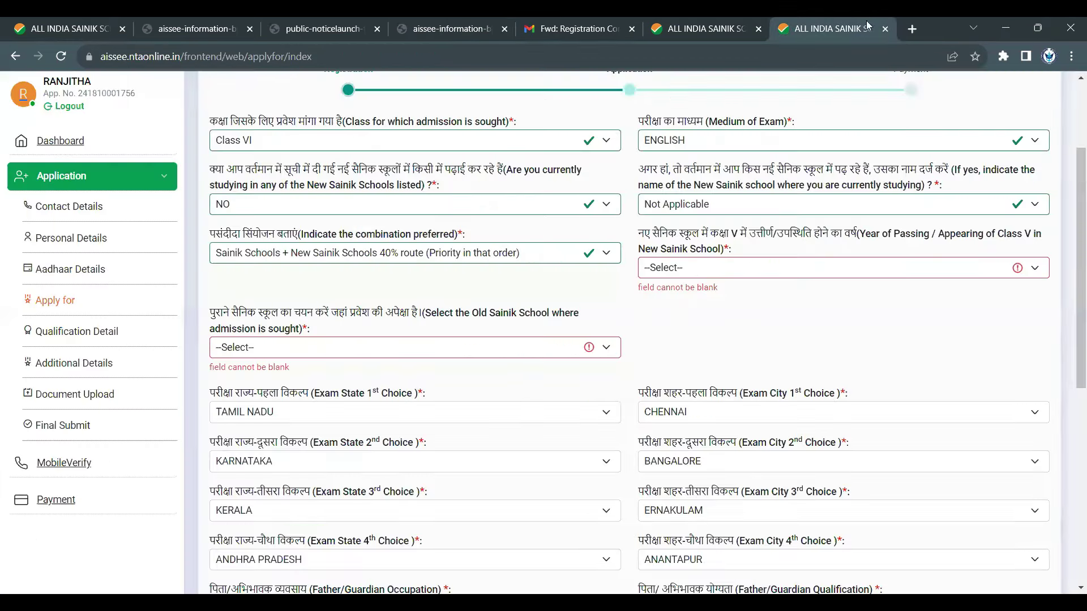
- Set Class V passing year to Not Applicable and Old Sainik School to Sainik School, Amaravathinagar, Tamil Nadu
{"action": "left_click", "coordinate": [828, 274]}
{"action": "left_click", "coordinate": [825, 298]}
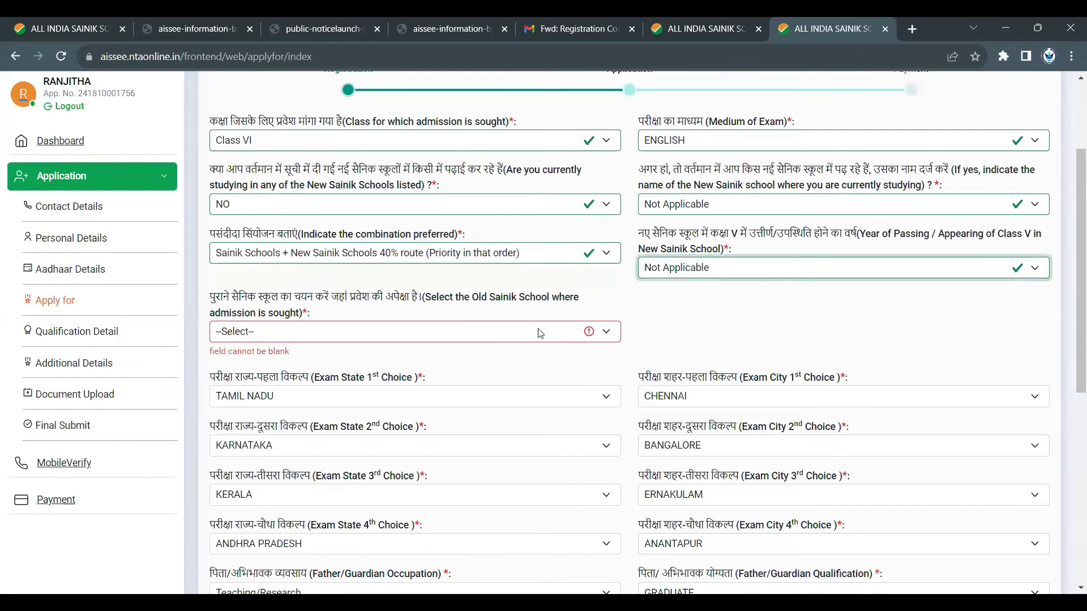
{"action": "left_click", "coordinate": [541, 333]}
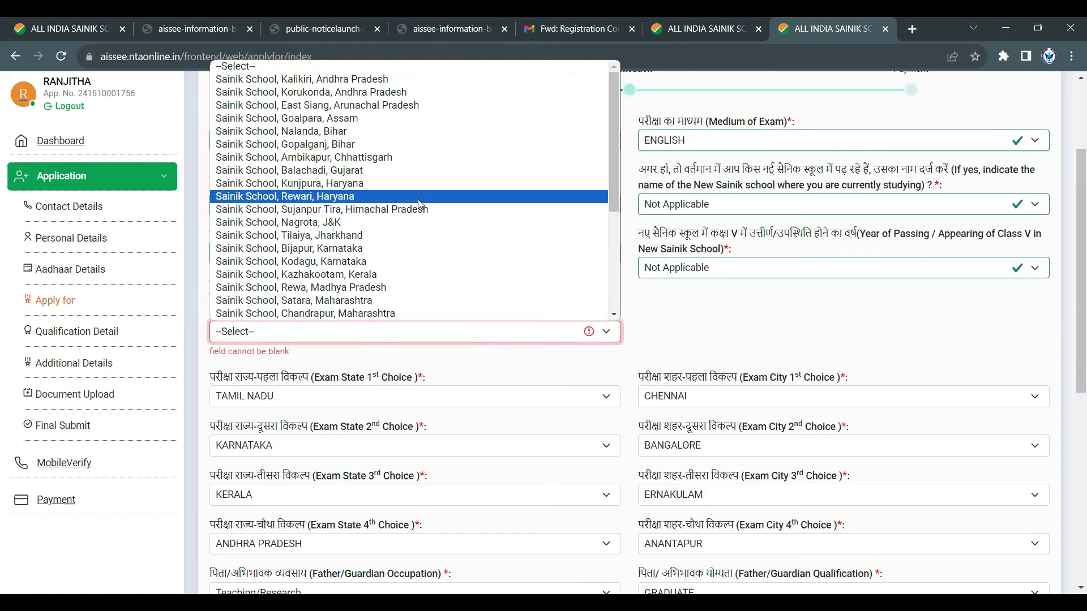
{"action": "scroll", "coordinate": [417, 239], "scroll_direction": "down", "scroll_amount": 3}
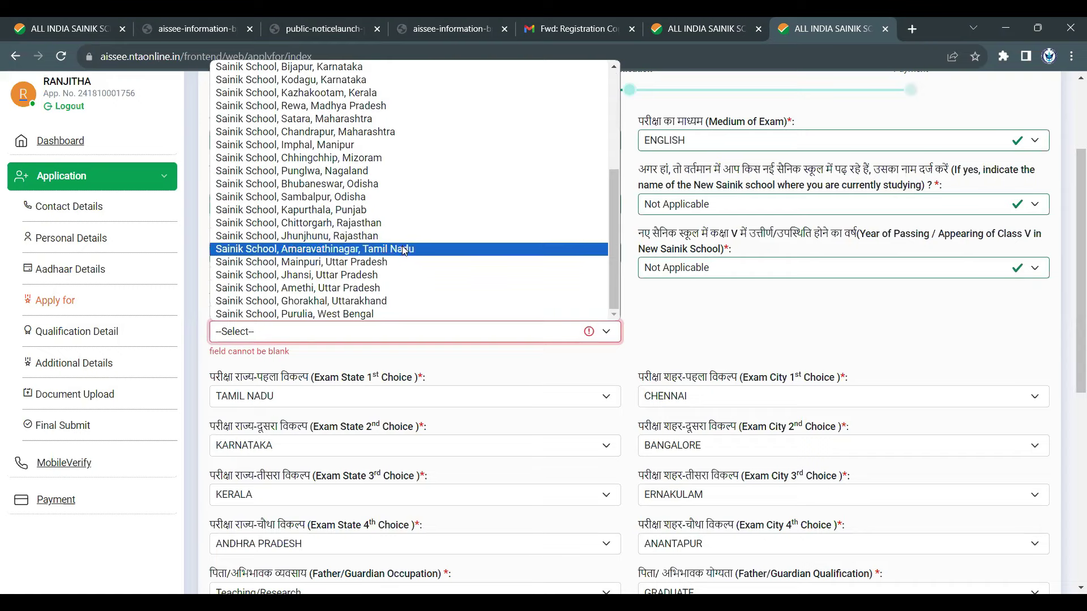
{"action": "left_click", "coordinate": [403, 249]}
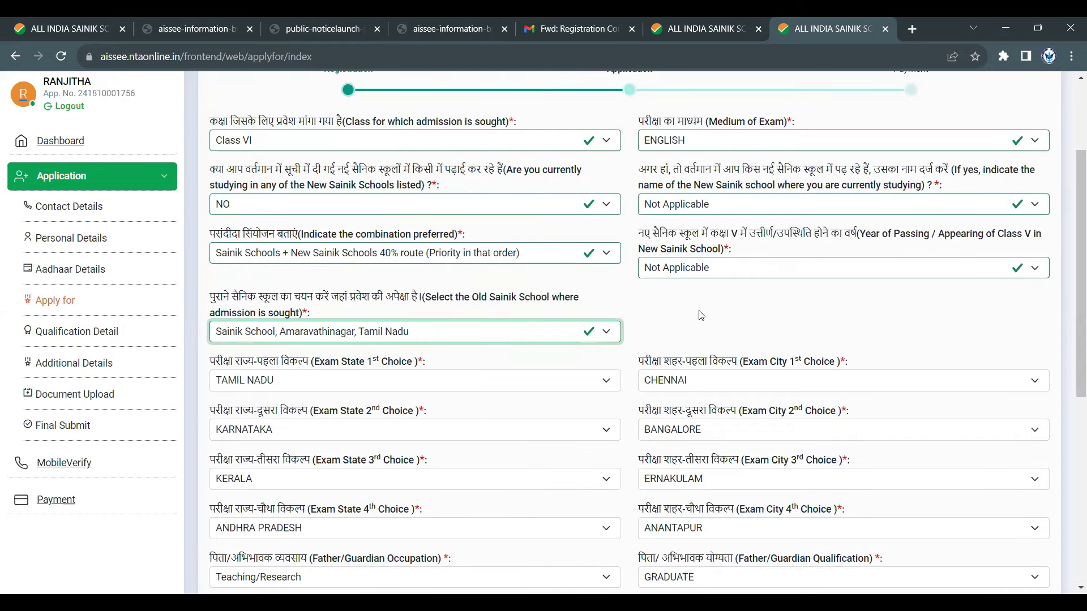
{"action": "scroll", "coordinate": [701, 317], "scroll_direction": "down", "scroll_amount": 1}
{"action": "left_click", "coordinate": [479, 318]}
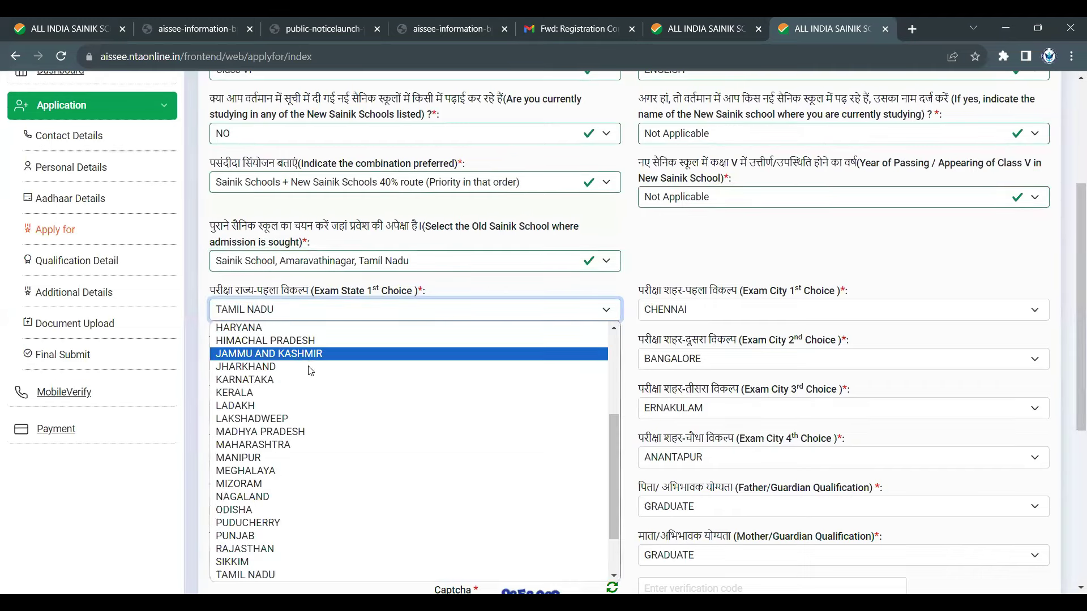
- Keep TAMIL NADU and CHENNAI as the exam state and city 1st choice
{"action": "scroll", "coordinate": [317, 484], "scroll_direction": "down", "scroll_amount": 1}
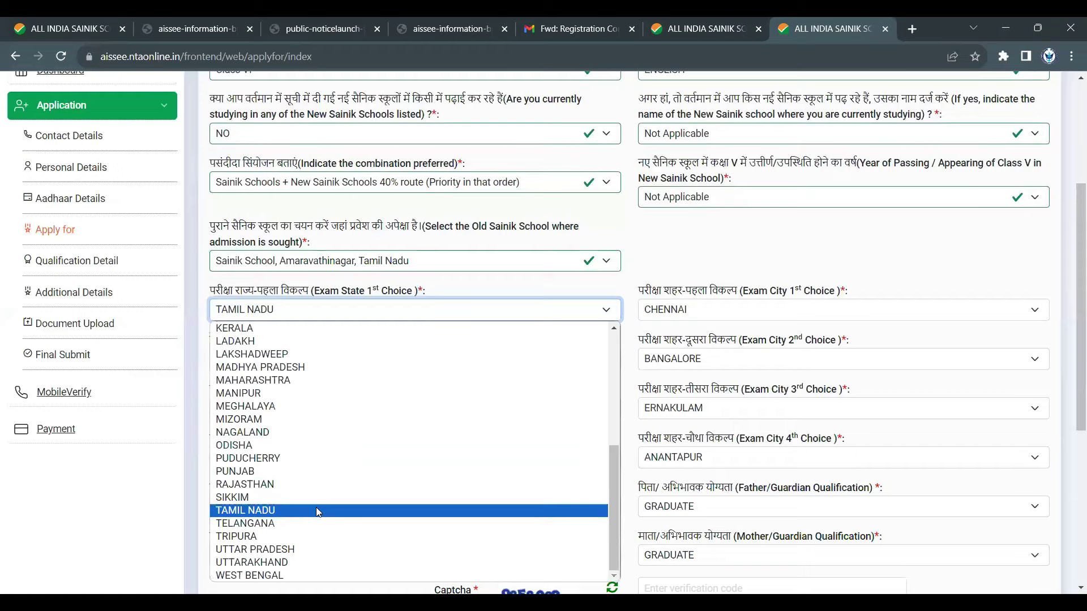
{"action": "left_click", "coordinate": [319, 512]}
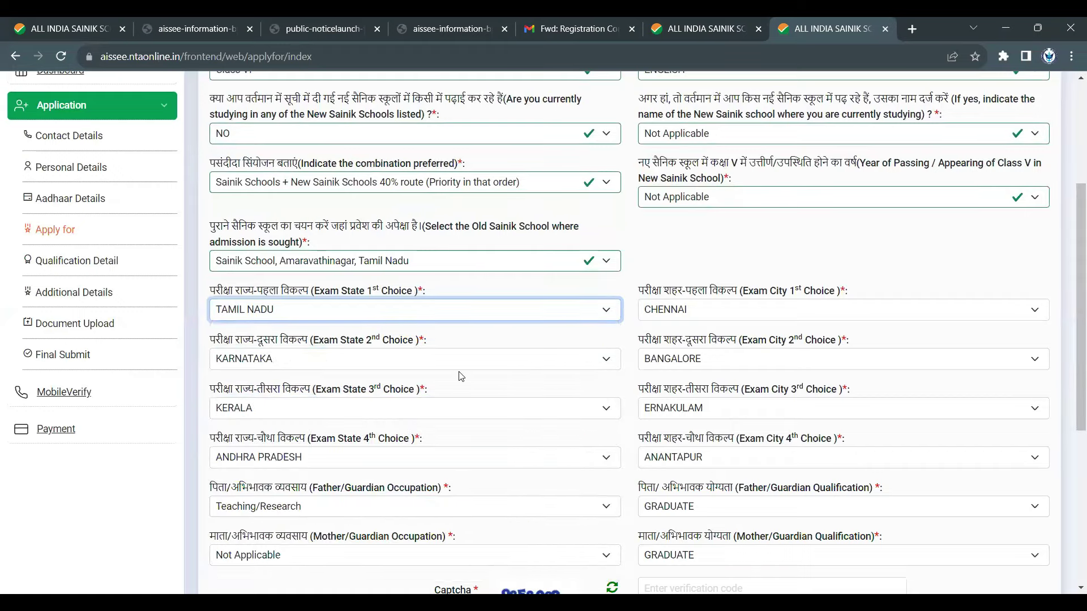
{"action": "scroll", "coordinate": [466, 359], "scroll_direction": "down", "scroll_amount": 2}
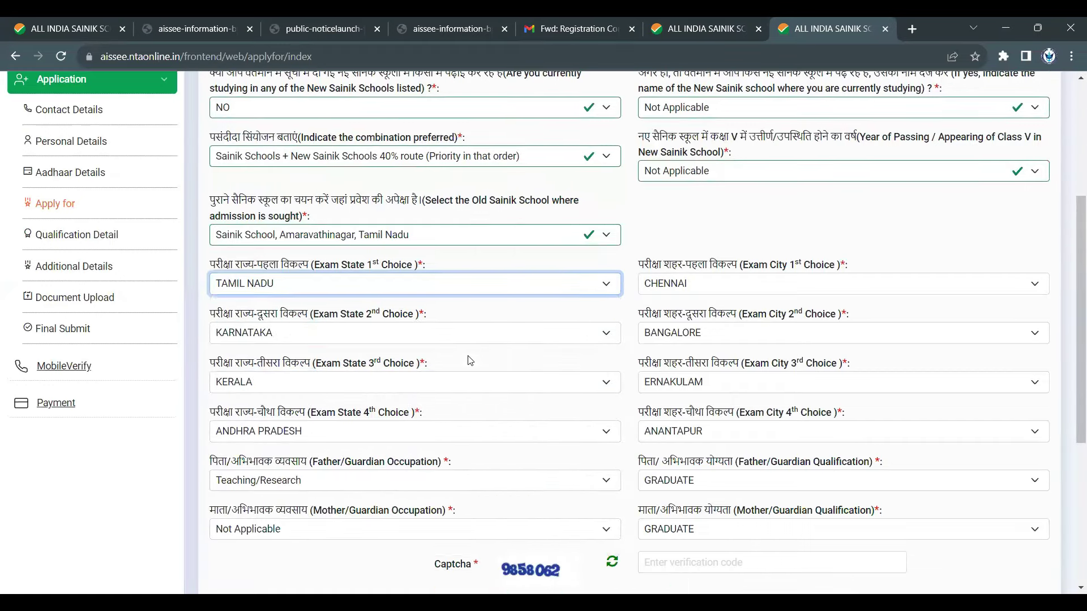
{"action": "left_click_drag", "start_coordinate": [311, 149], "coordinate": [423, 149]}
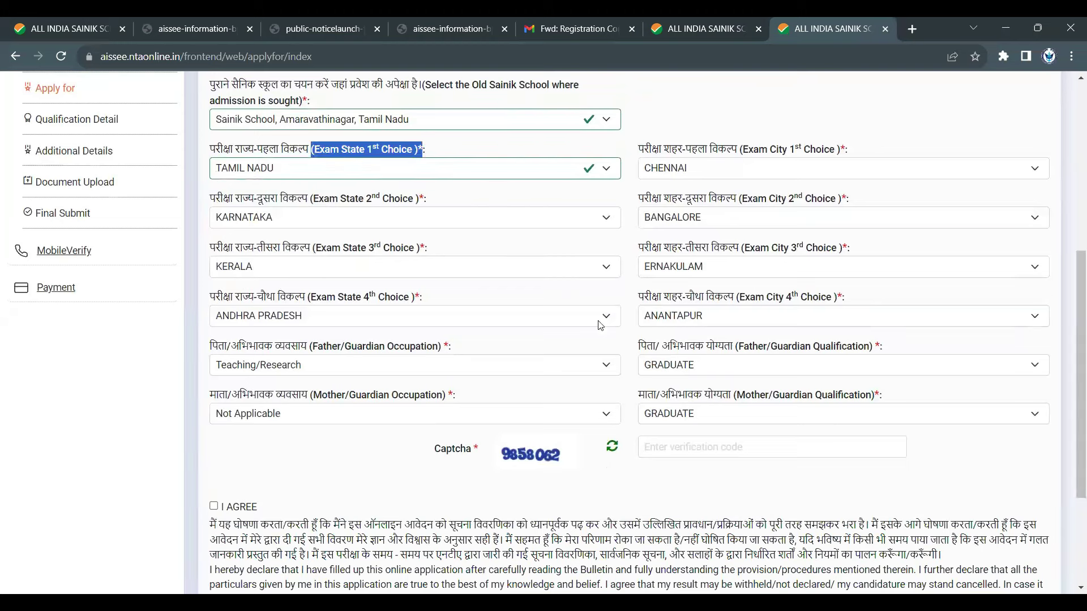
{"action": "left_click", "coordinate": [453, 226]}
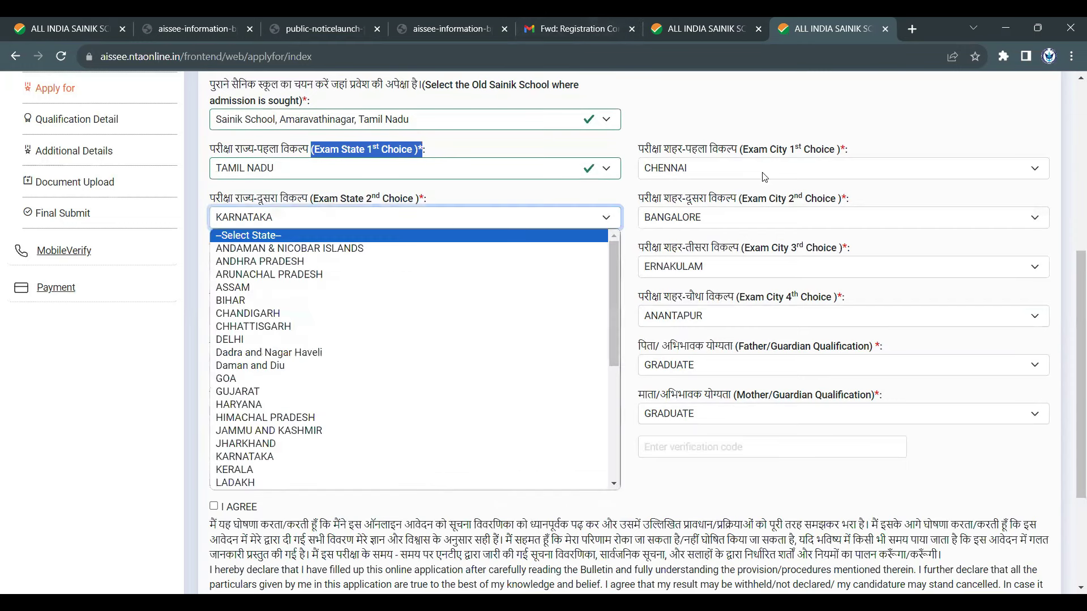
{"action": "left_click", "coordinate": [794, 170]}
{"action": "left_click", "coordinate": [794, 169]}
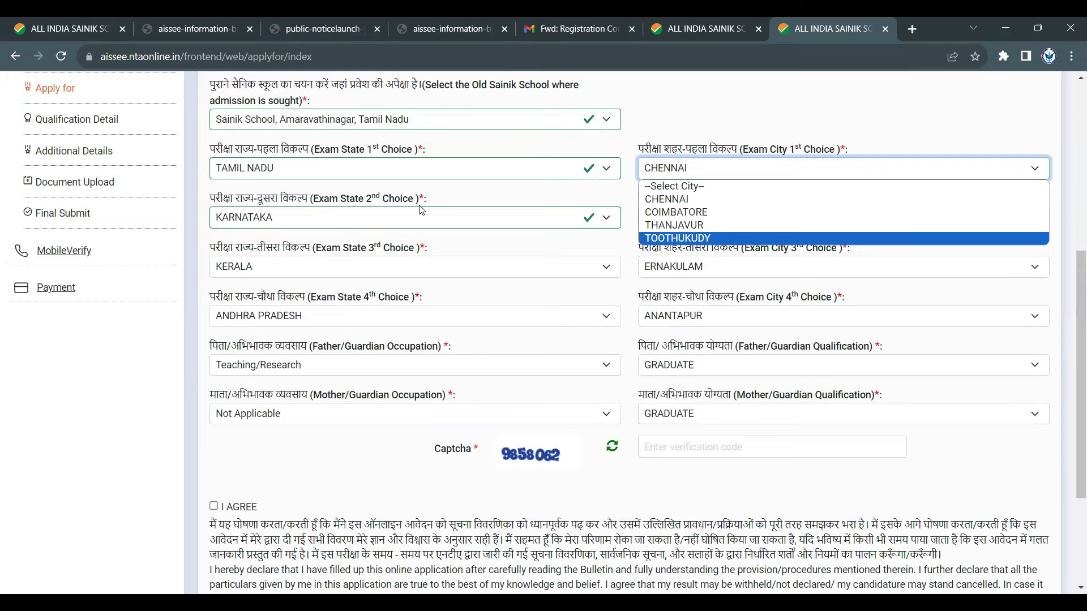
{"action": "left_click", "coordinate": [436, 221]}
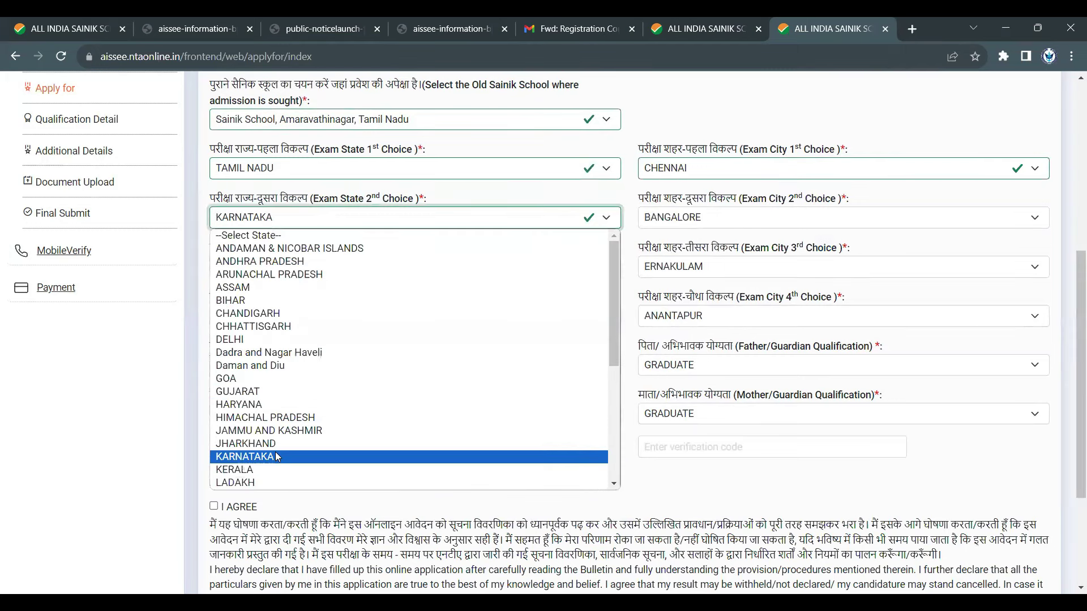
{"action": "scroll", "coordinate": [285, 276], "scroll_direction": "down", "scroll_amount": 4}
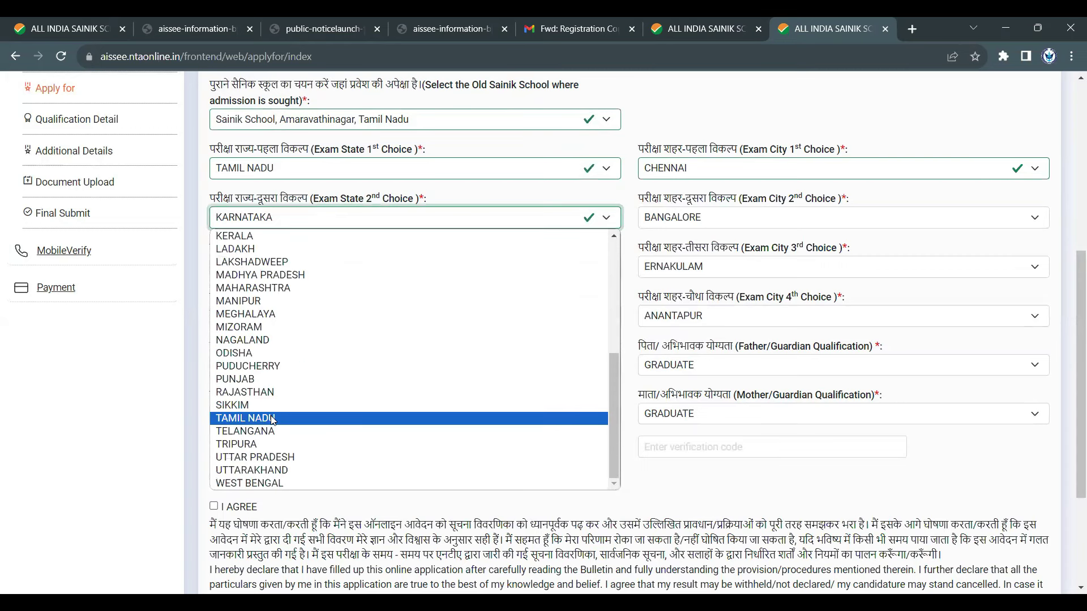
- Set the 2nd choice to TAMIL NADU/COIMBATORE and the 3rd choice to PUDUCHERRY/PUDUCHERRY
{"action": "left_click", "coordinate": [273, 419]}
{"action": "left_click", "coordinate": [711, 220]}
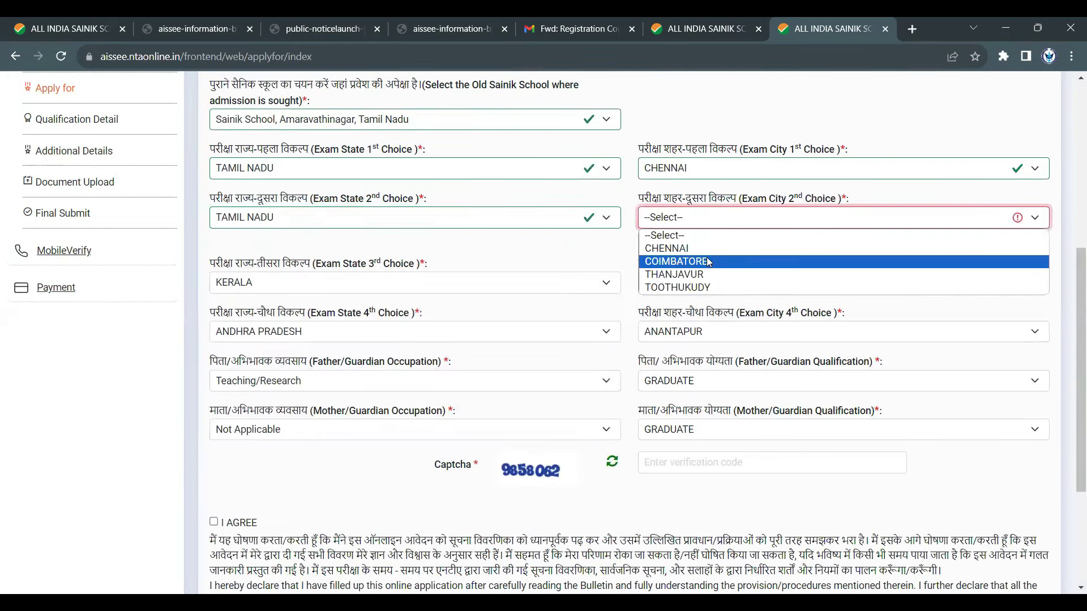
{"action": "left_click", "coordinate": [710, 262]}
{"action": "left_click", "coordinate": [519, 266]}
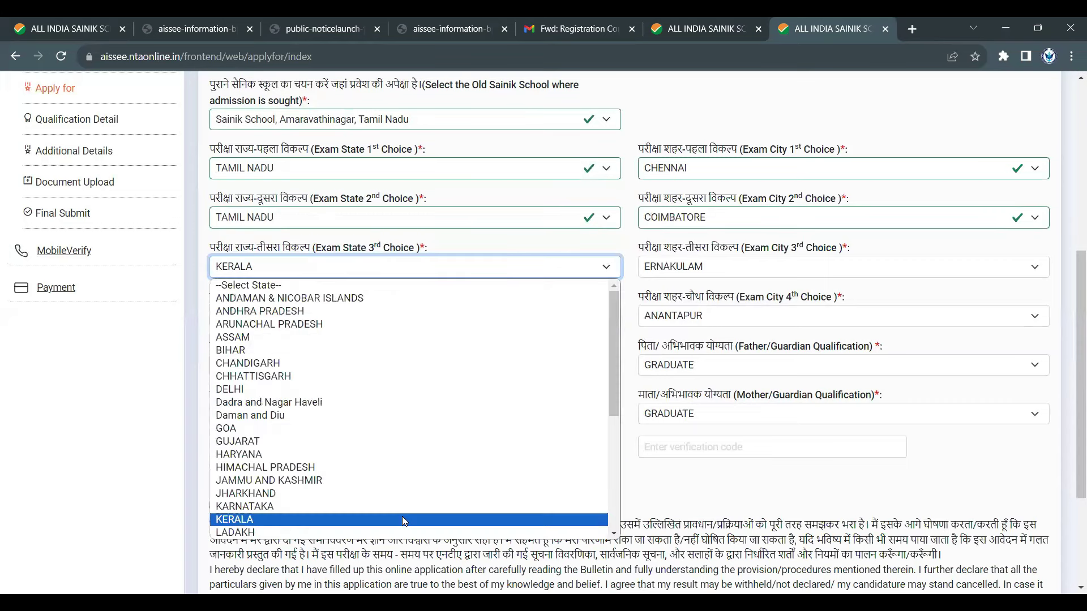
{"action": "scroll", "coordinate": [369, 501], "scroll_direction": "down", "scroll_amount": 3}
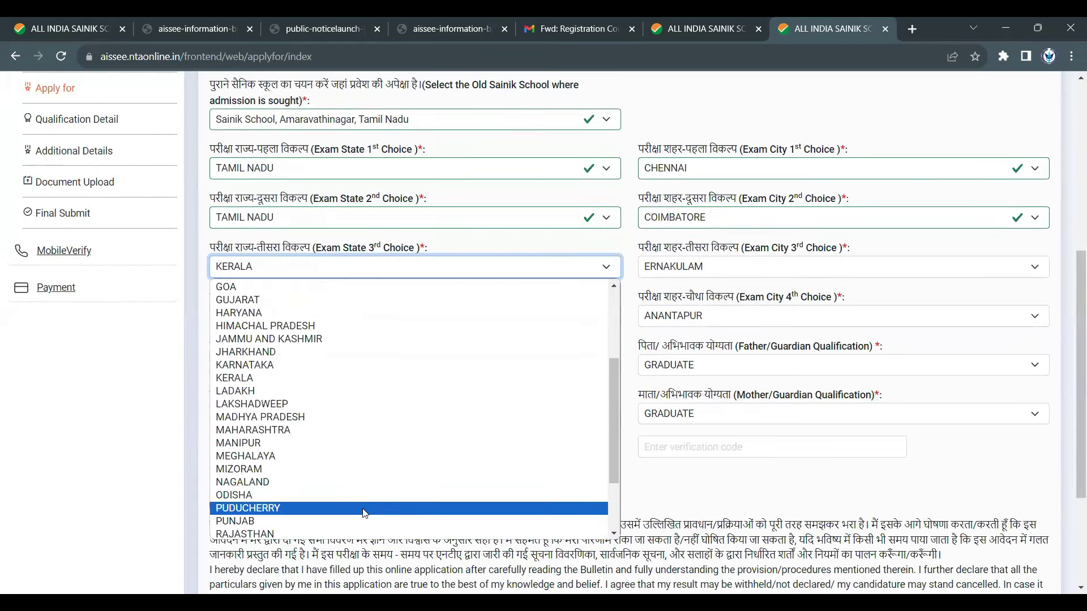
{"action": "scroll", "coordinate": [328, 479], "scroll_direction": "down", "scroll_amount": 2}
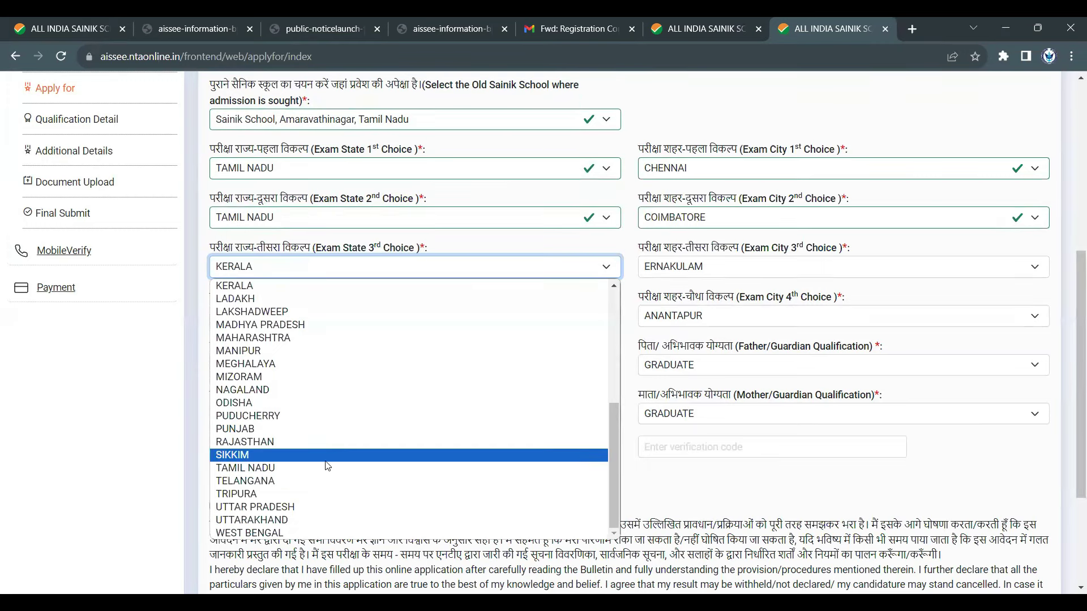
{"action": "left_click", "coordinate": [334, 416]}
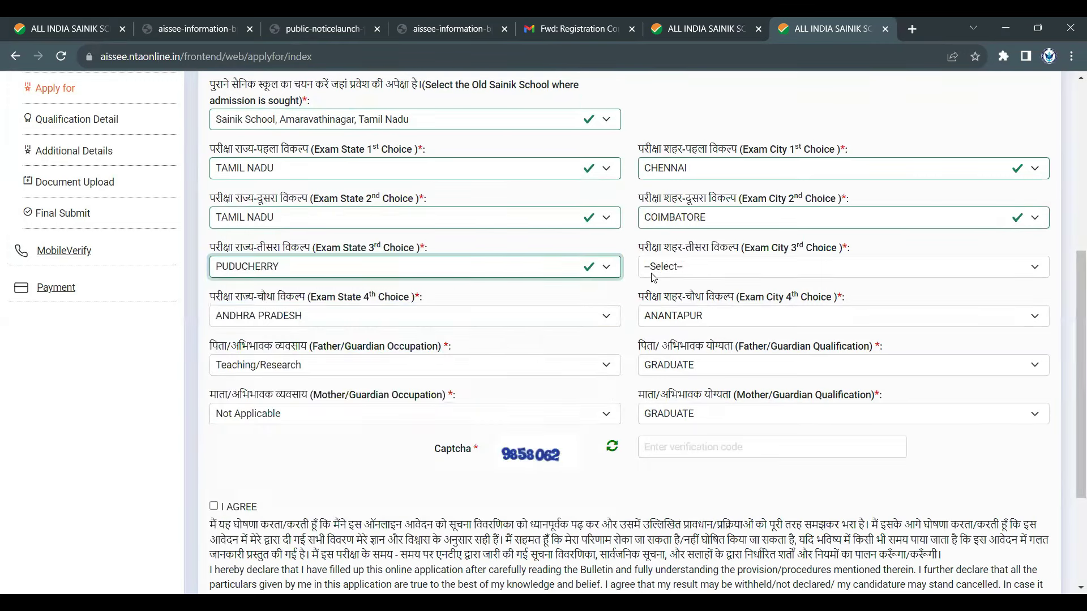
{"action": "left_click", "coordinate": [681, 271]}
{"action": "left_click", "coordinate": [681, 298]}
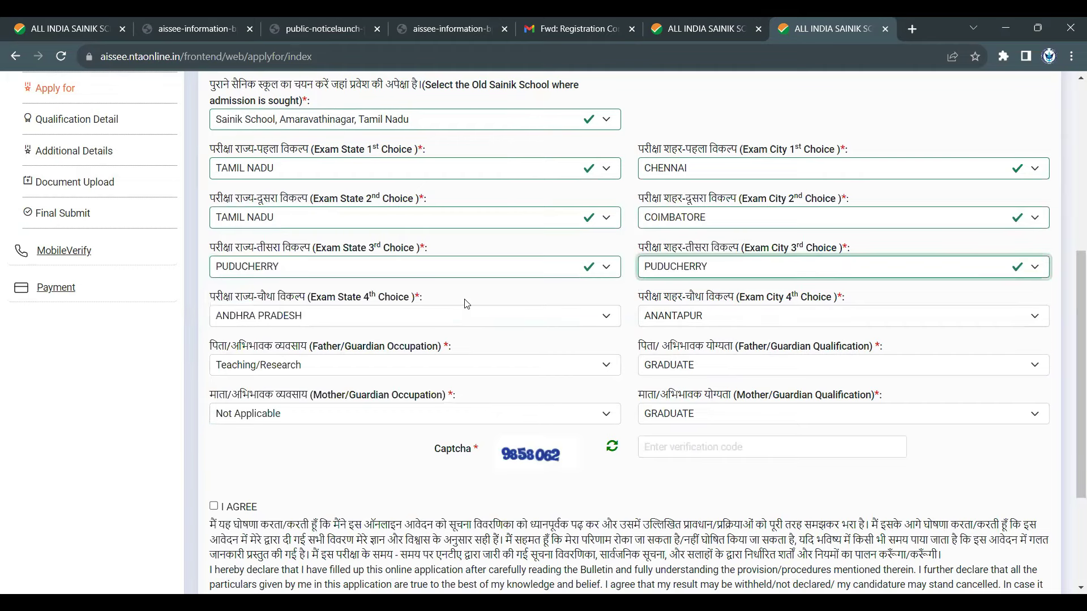
- Set the 4th exam choice to TAMIL NADU/THANJAVUR
{"action": "left_click", "coordinate": [460, 319]}
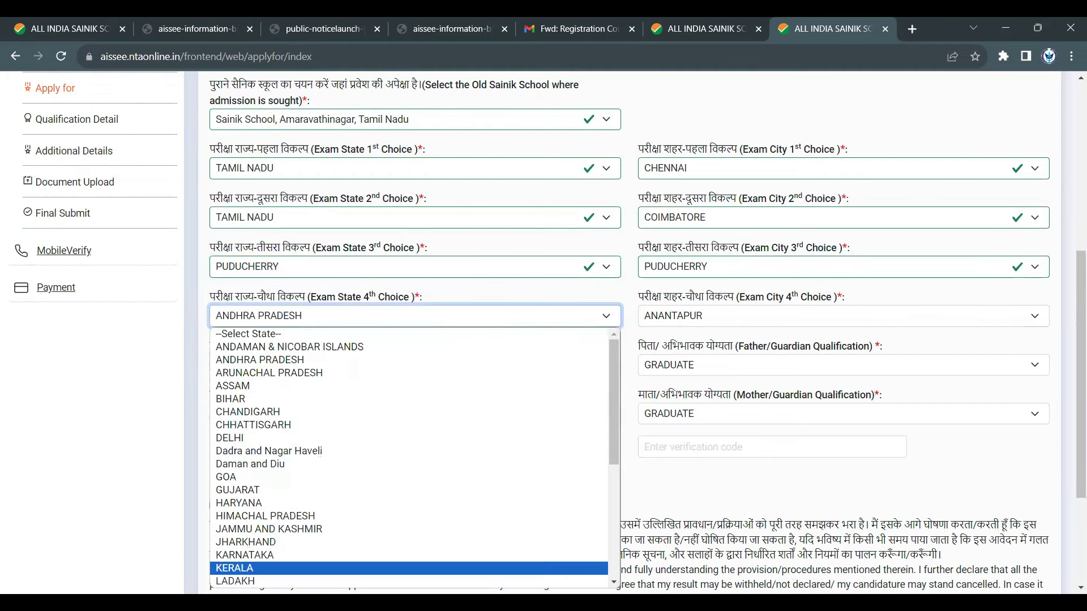
{"action": "scroll", "coordinate": [347, 513], "scroll_direction": "down", "scroll_amount": 5}
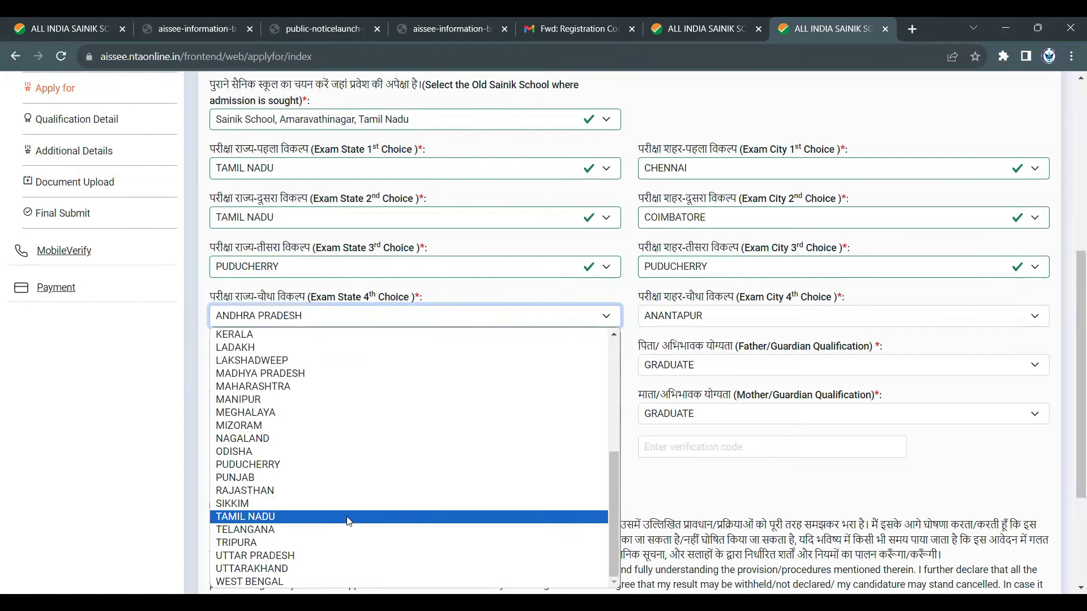
{"action": "left_click", "coordinate": [350, 517]}
{"action": "left_click", "coordinate": [733, 317]}
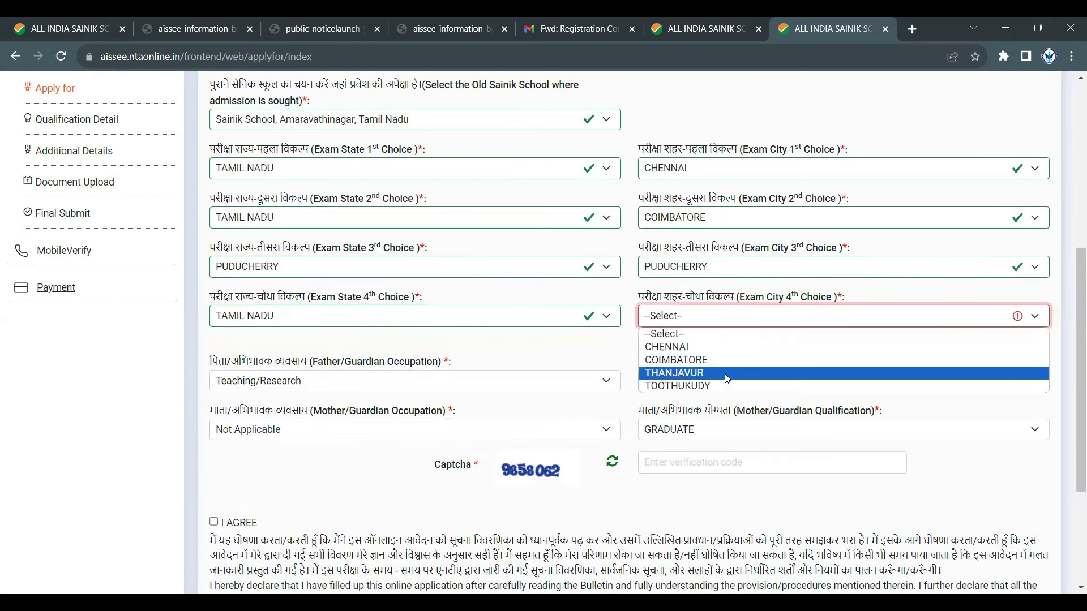
{"action": "left_click", "coordinate": [727, 373]}
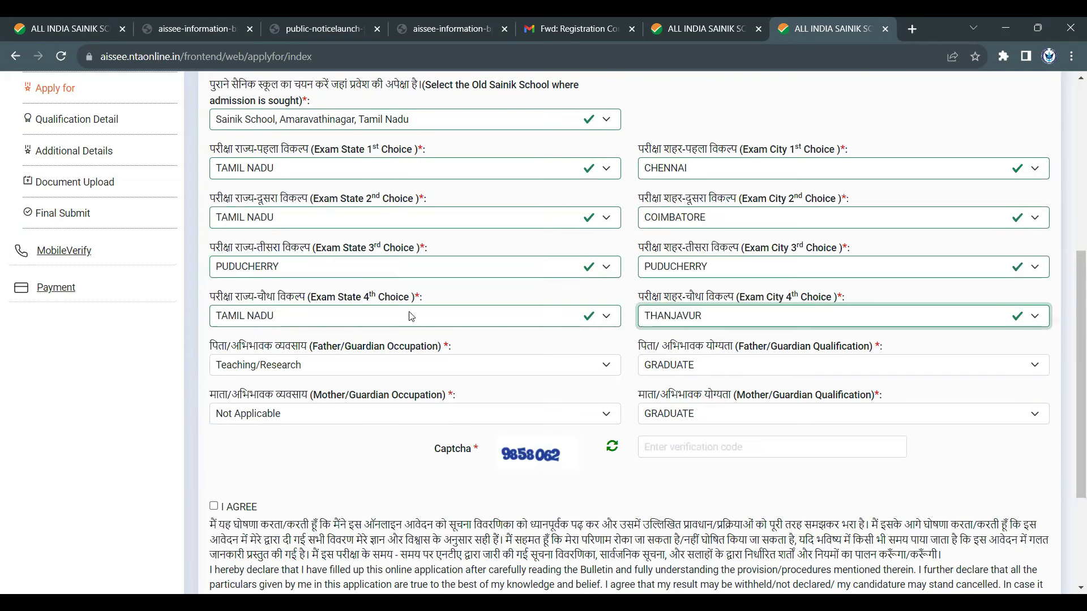
{"action": "left_click", "coordinate": [348, 367]}
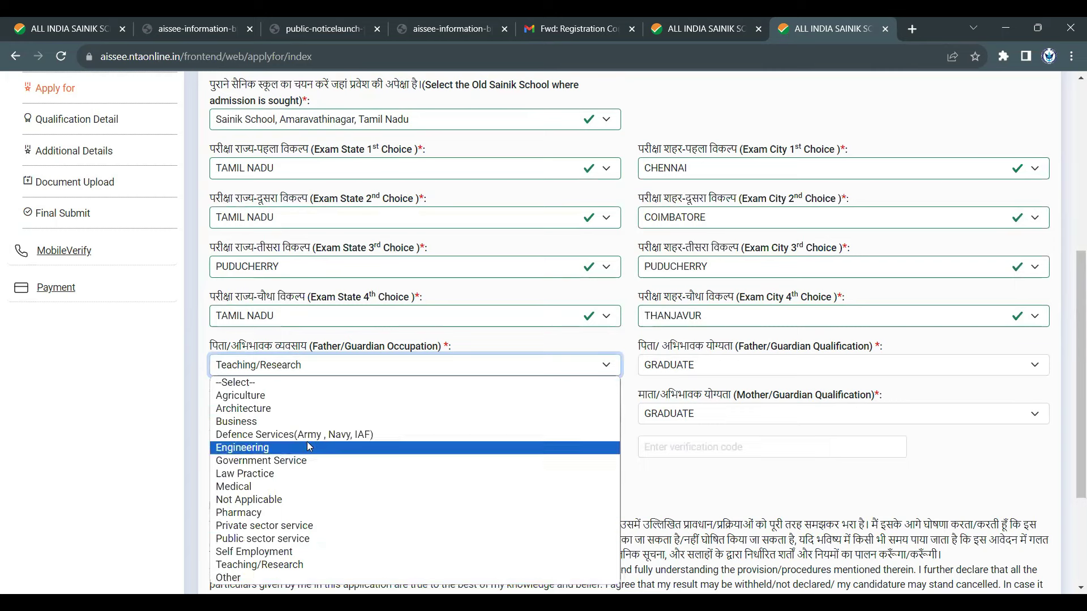
- Set father's occupation to Defence Services and mother's to Teaching/Research, both with GRADUATE qualification
{"action": "left_click", "coordinate": [275, 436]}
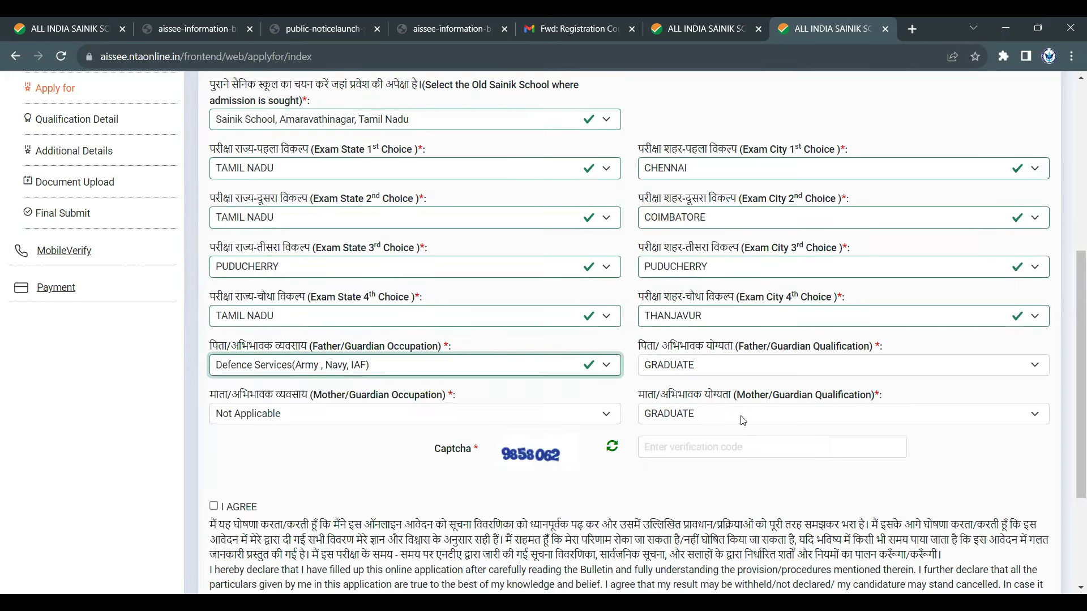
{"action": "left_click", "coordinate": [721, 371]}
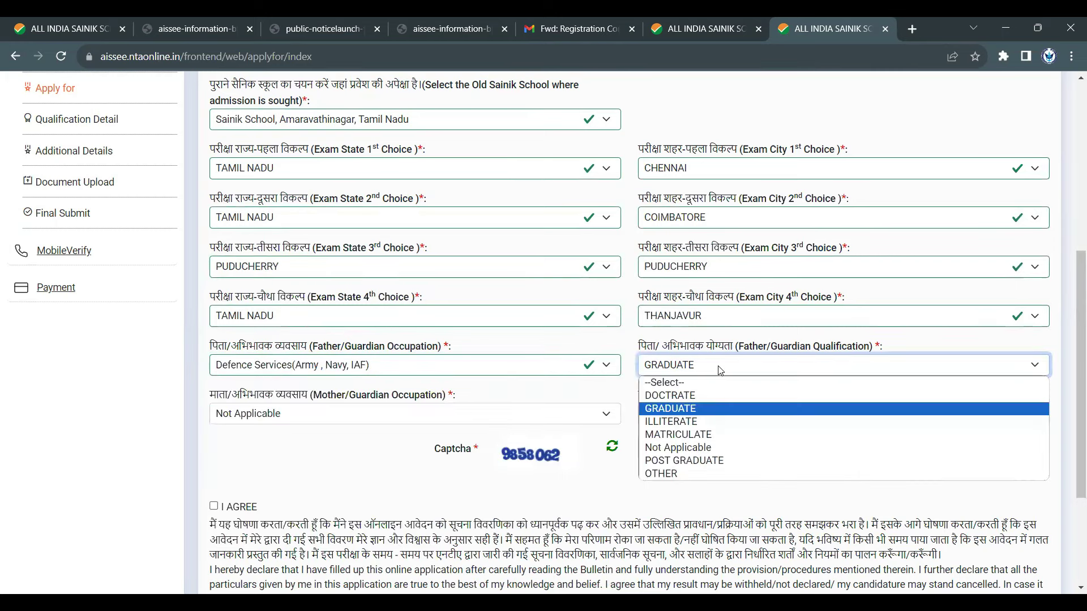
{"action": "left_click", "coordinate": [705, 410]}
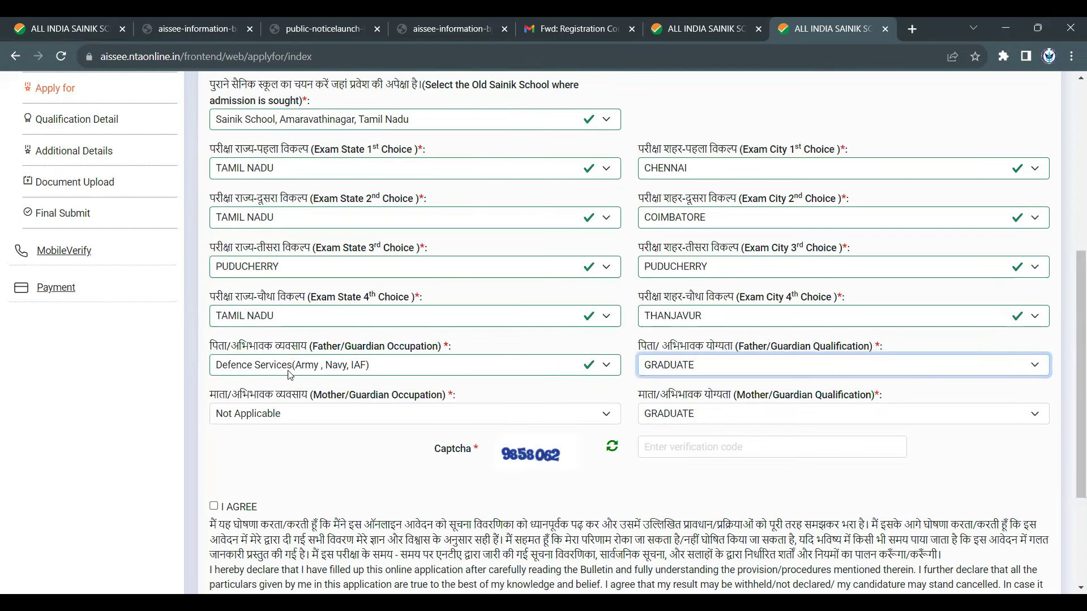
{"action": "left_click", "coordinate": [306, 414]}
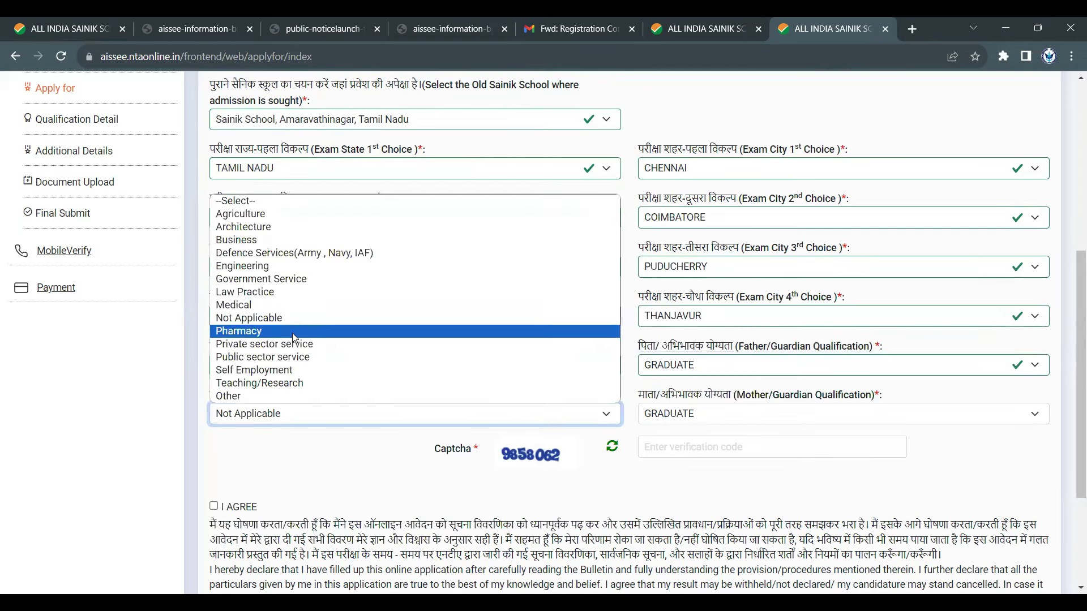
{"action": "left_click", "coordinate": [300, 384]}
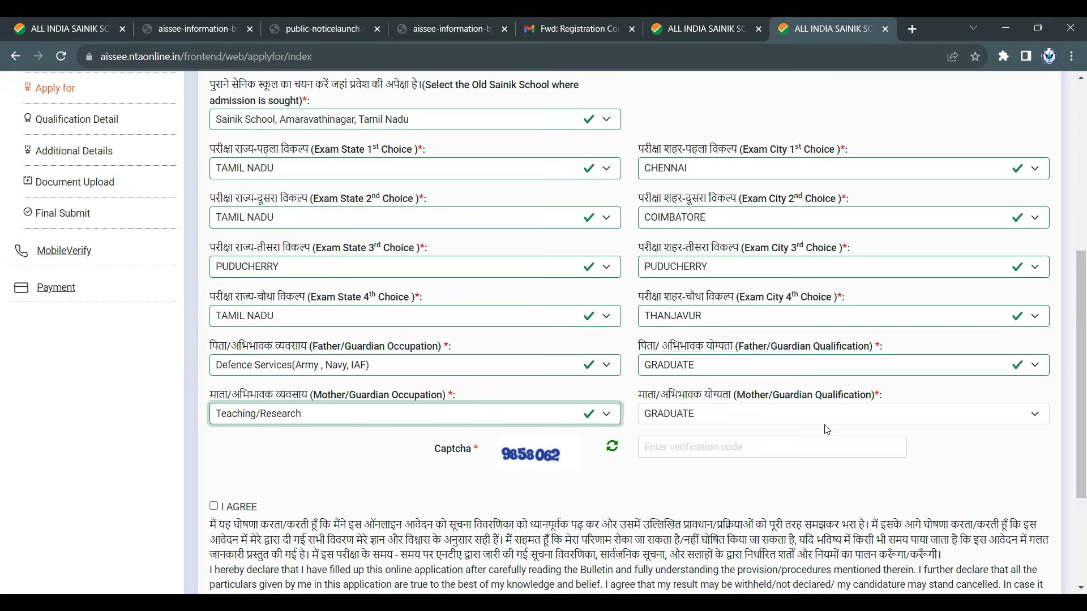
{"action": "left_click", "coordinate": [784, 415]}
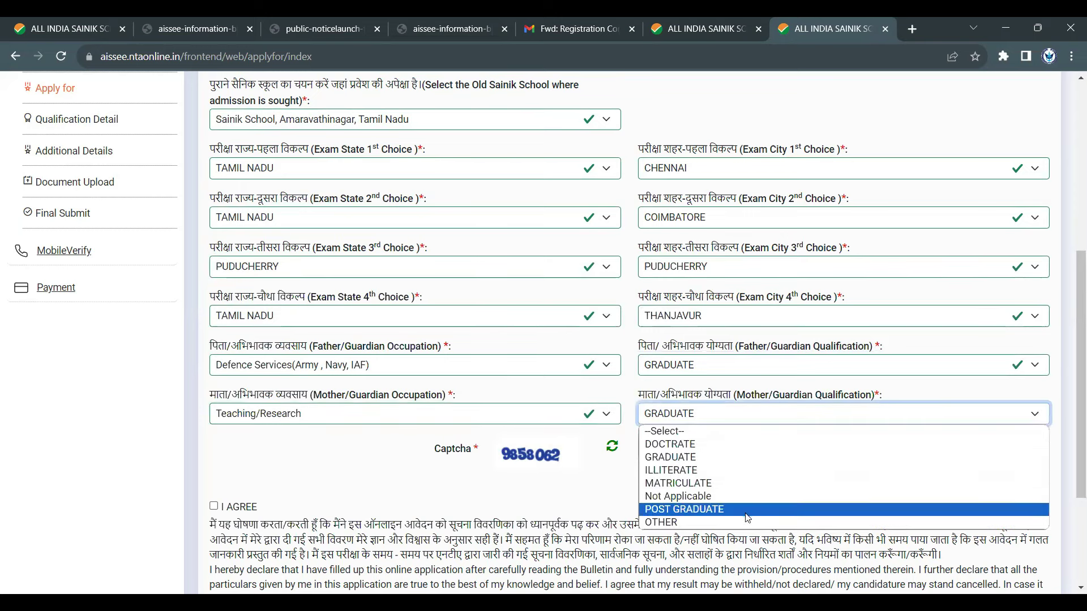
{"action": "left_click", "coordinate": [721, 459]}
- Enter the captcha code, accept the I AGREE declaration and save the form
{"action": "left_click", "coordinate": [727, 446]}
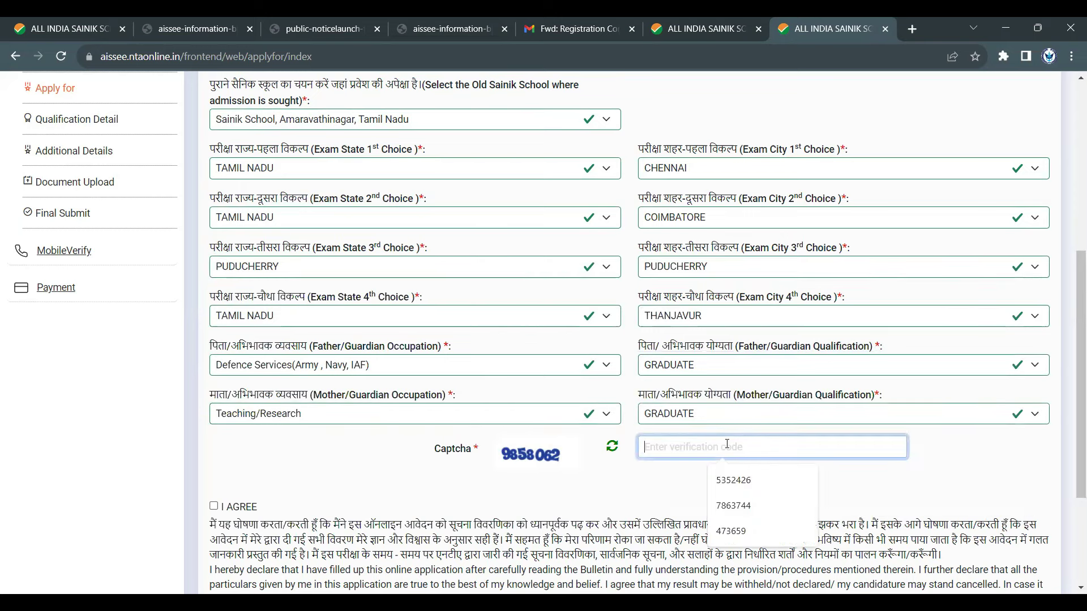
{"action": "type", "text": "985"}
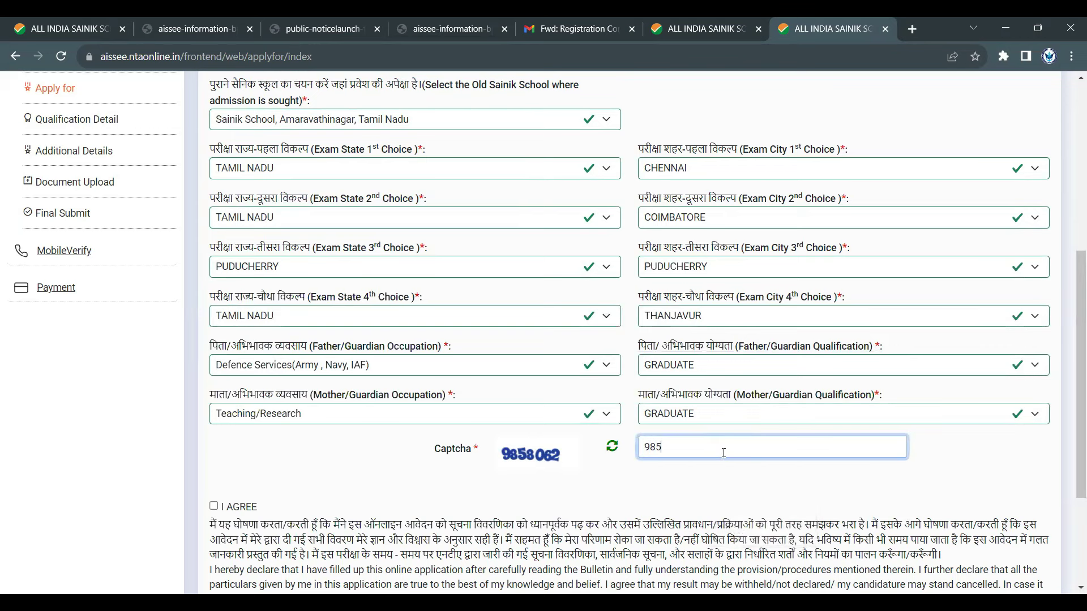
{"action": "type", "text": "8062"}
{"action": "left_click", "coordinate": [550, 479]}
{"action": "scroll", "coordinate": [501, 388], "scroll_direction": "up", "scroll_amount": 3}
{"action": "scroll", "coordinate": [501, 389], "scroll_direction": "up", "scroll_amount": 5}
{"action": "scroll", "coordinate": [510, 386], "scroll_direction": "down", "scroll_amount": 13}
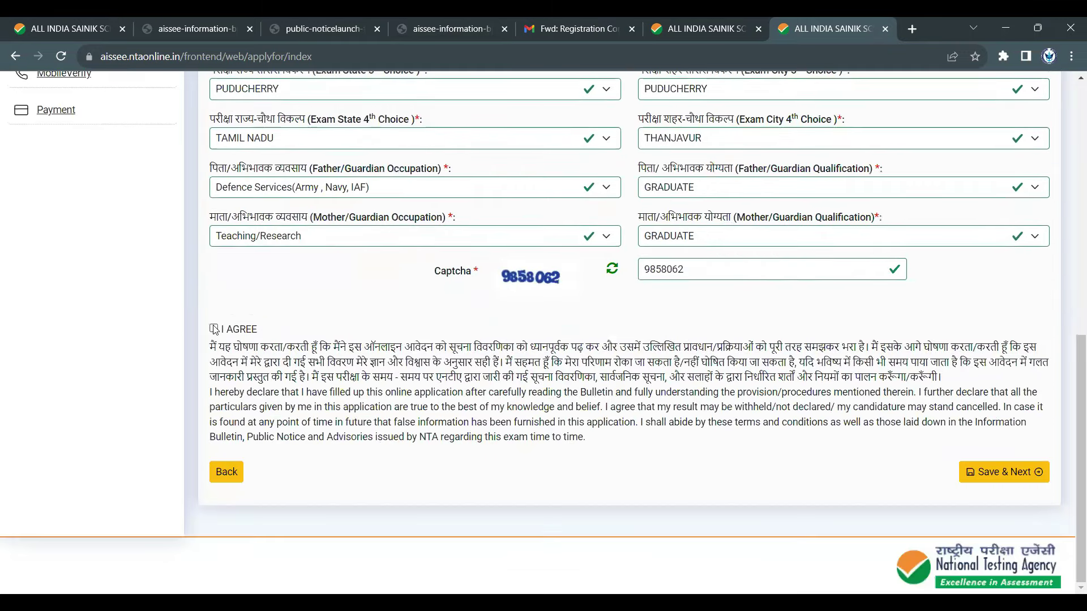
{"action": "left_click", "coordinate": [214, 328]}
{"action": "scroll", "coordinate": [565, 468], "scroll_direction": "up", "scroll_amount": 3}
{"action": "scroll", "coordinate": [565, 468], "scroll_direction": "up", "scroll_amount": 5}
{"action": "scroll", "coordinate": [566, 470], "scroll_direction": "down", "scroll_amount": 10}
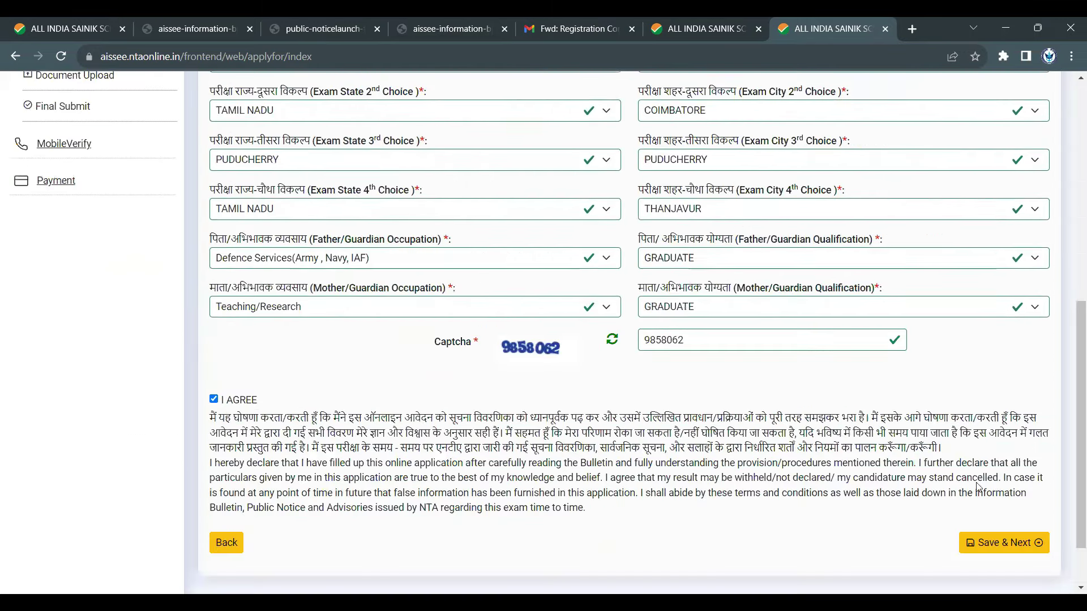
{"action": "scroll", "coordinate": [995, 475], "scroll_direction": "down", "scroll_amount": 1}
{"action": "left_click", "coordinate": [994, 472]}
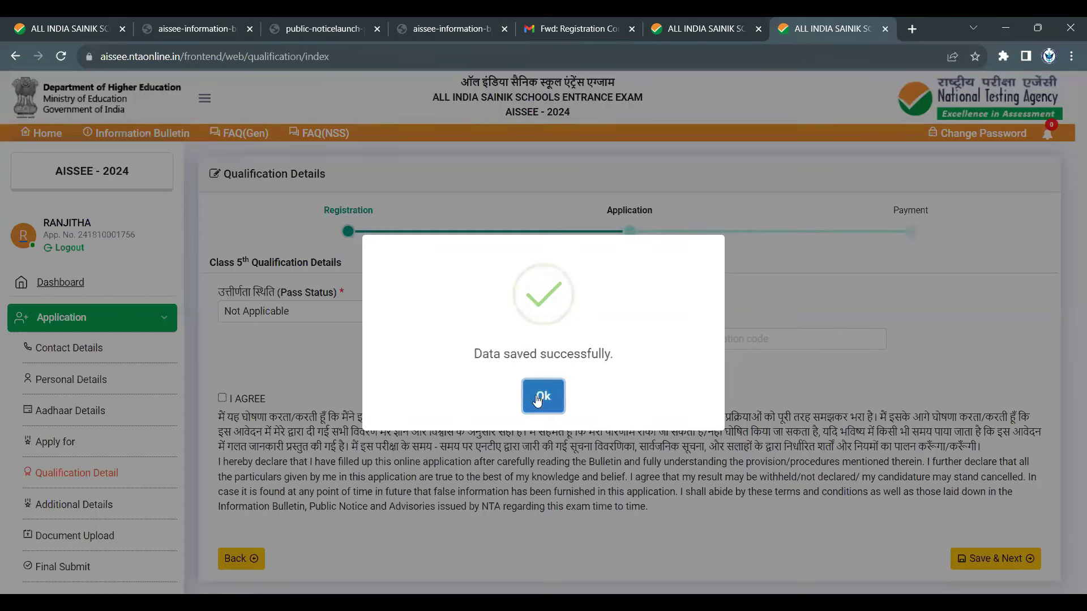
- Dismiss the saved notice and set the Class 5th Pass Status to Not Applicable
{"action": "left_click", "coordinate": [542, 396]}
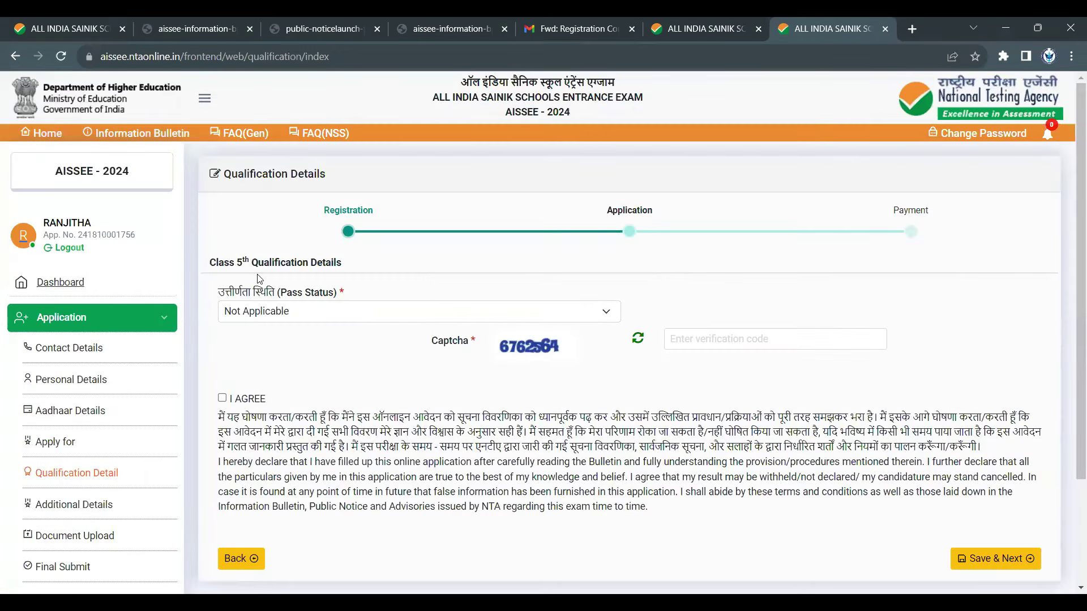
{"action": "left_click_drag", "start_coordinate": [236, 258], "coordinate": [365, 276]}
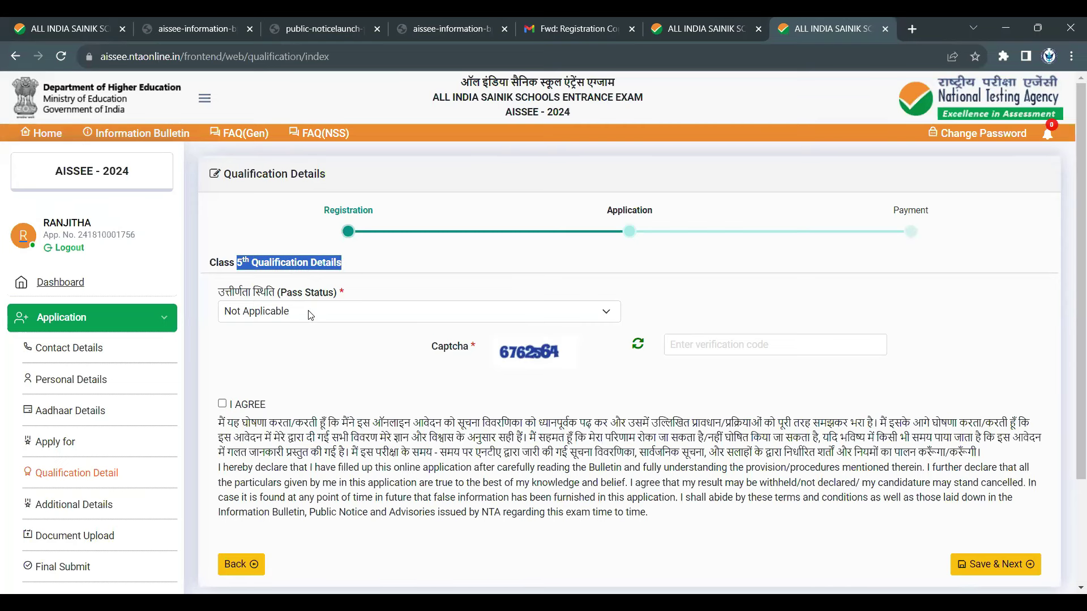
{"action": "left_click", "coordinate": [311, 315]}
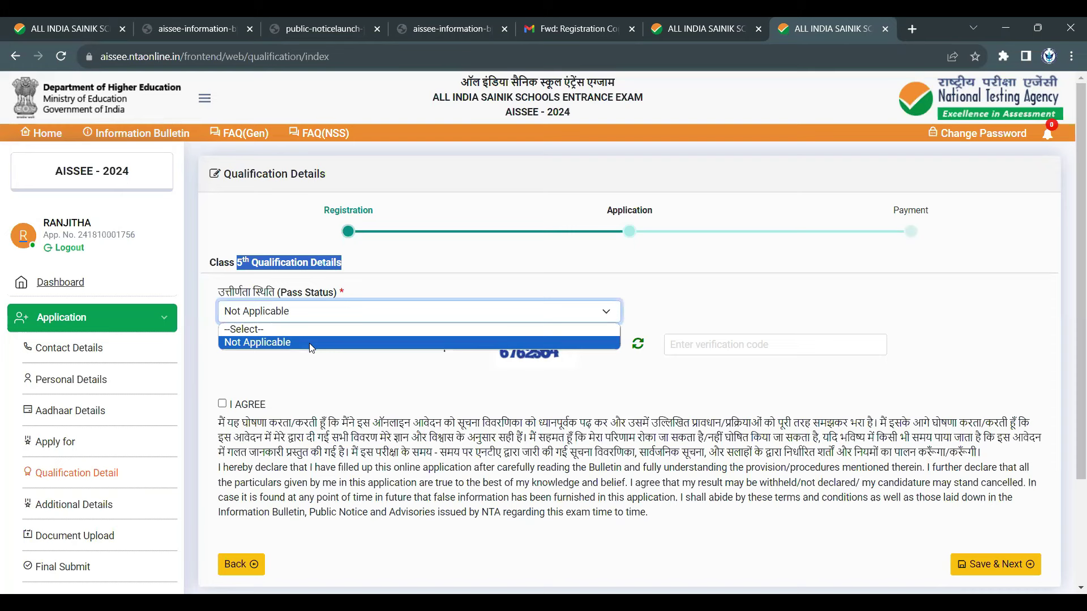
{"action": "left_click", "coordinate": [311, 339]}
- Enter the captcha, accept the declaration and save the qualification details
{"action": "left_click", "coordinate": [696, 348]}
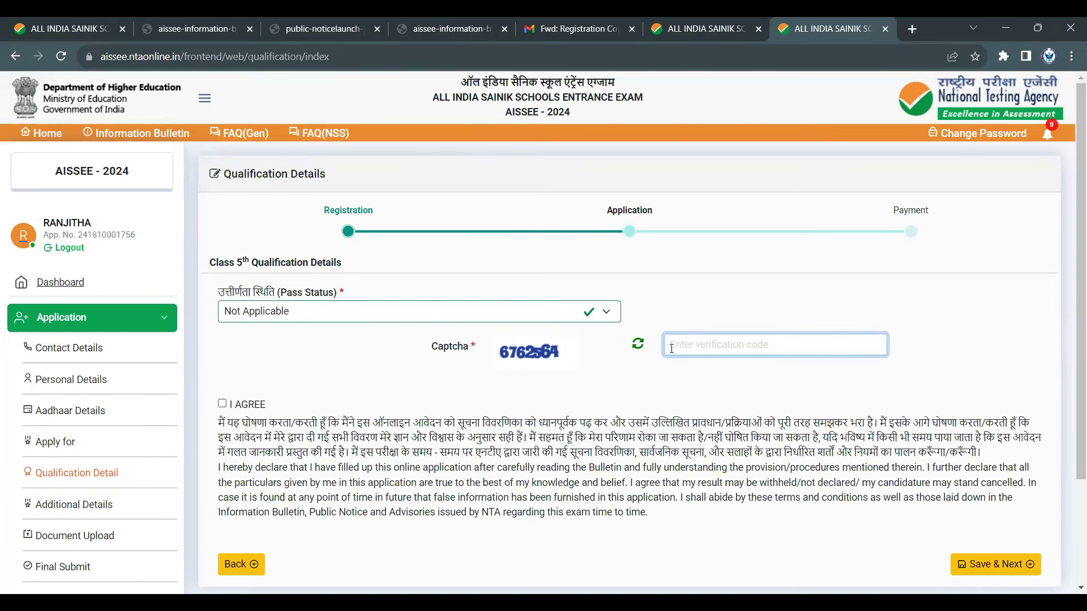
{"action": "type", "text": "6762564"}
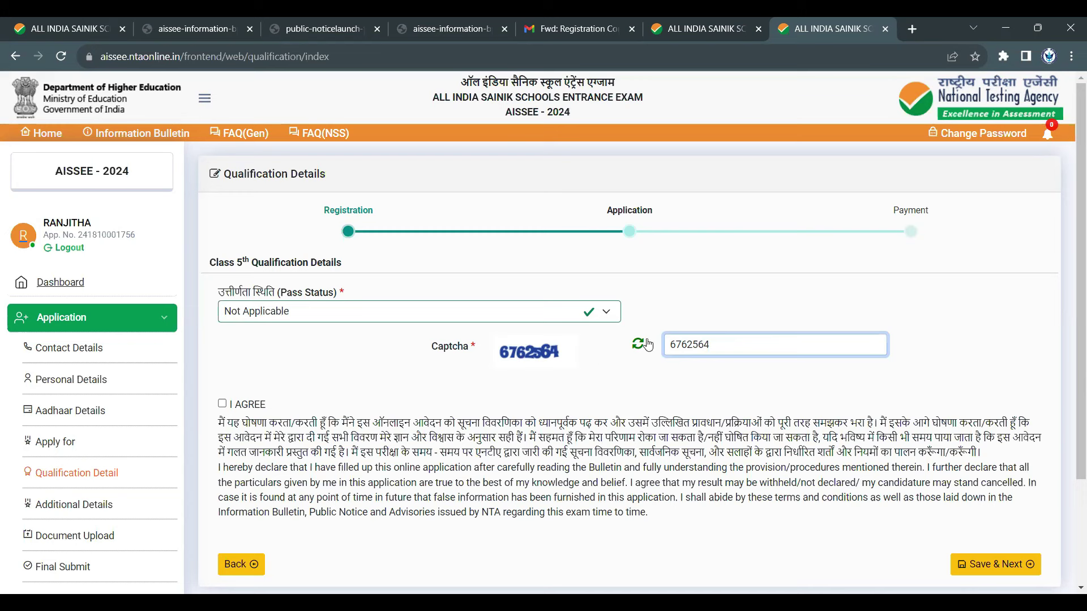
{"action": "left_click", "coordinate": [222, 404]}
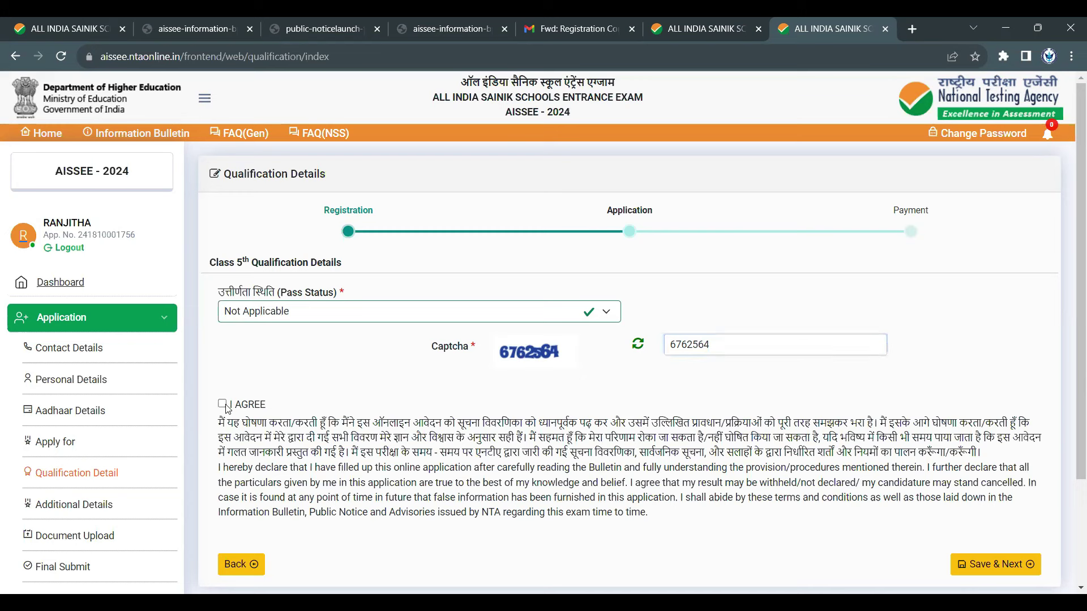
{"action": "left_click", "coordinate": [992, 561]}
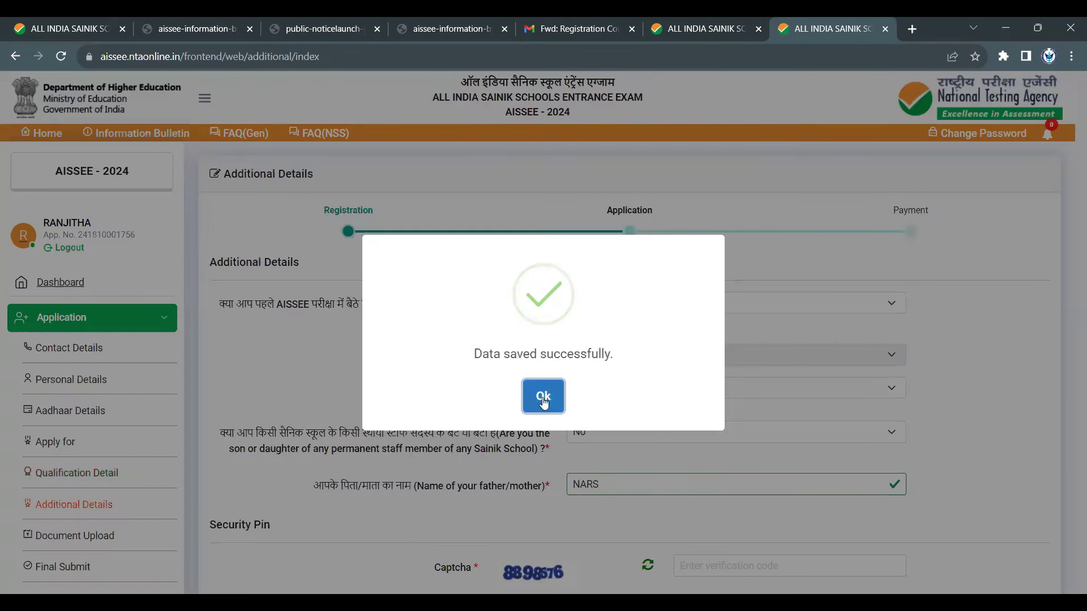
- Answer No to having appeared in AISSEE before, with exam year 2023
{"action": "left_click", "coordinate": [542, 396]}
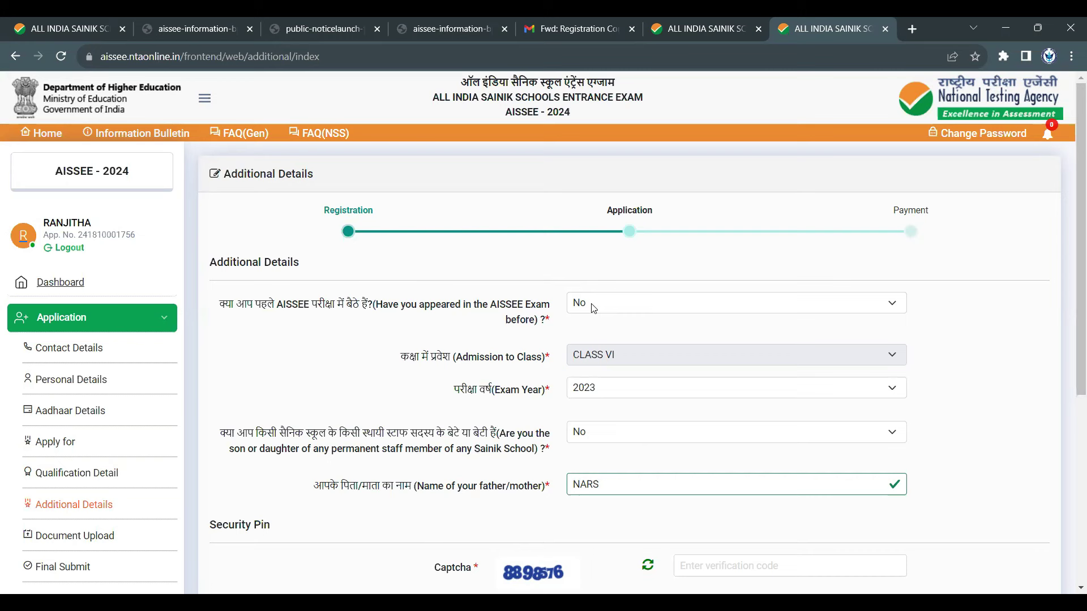
{"action": "left_click", "coordinate": [593, 308]}
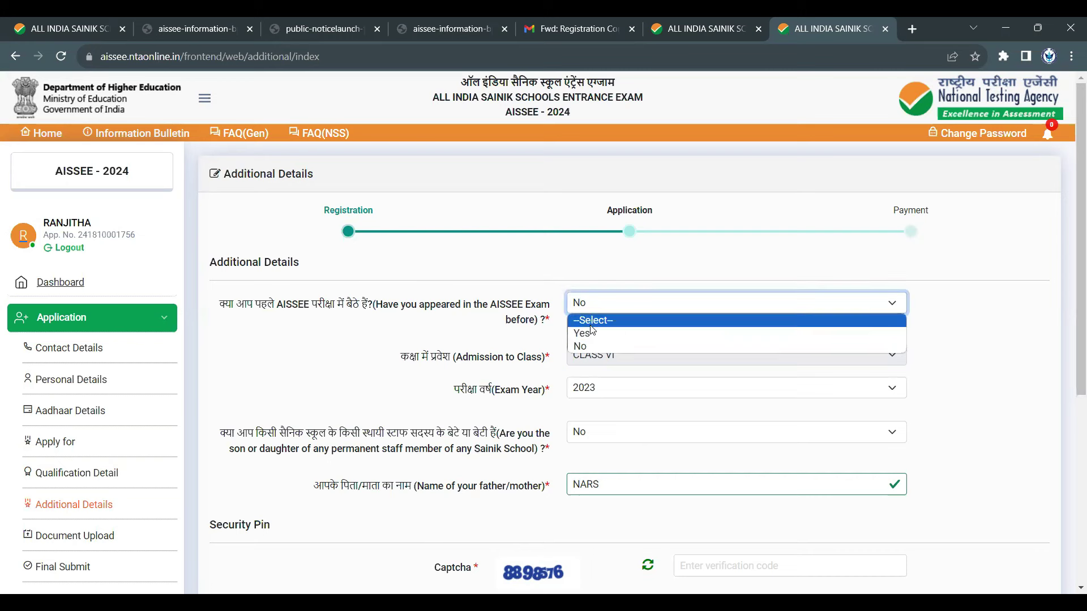
{"action": "left_click", "coordinate": [592, 337]}
{"action": "left_click", "coordinate": [607, 356]}
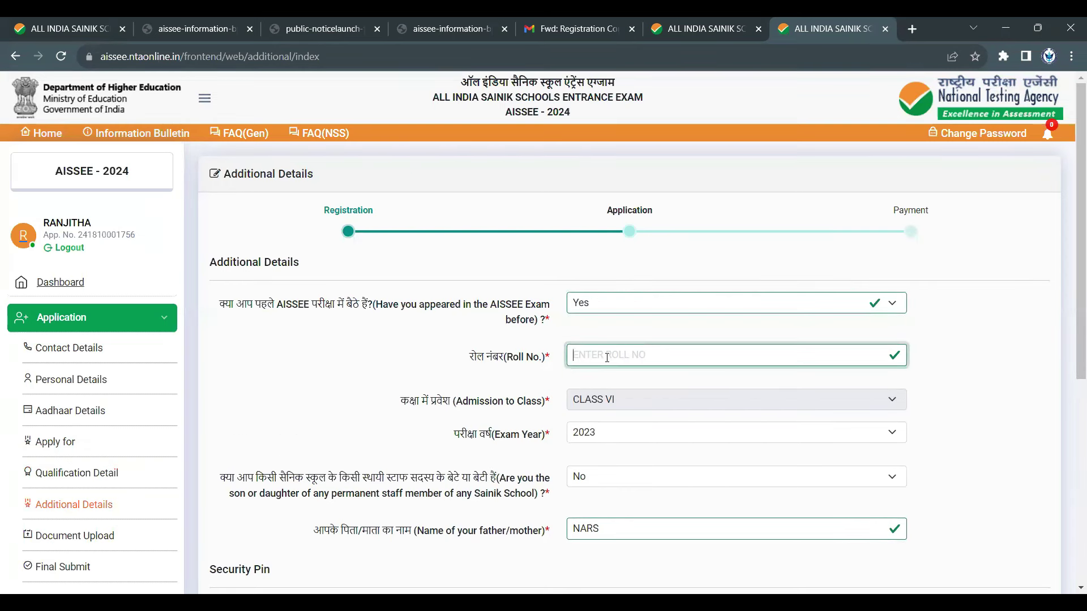
{"action": "left_click", "coordinate": [629, 403]}
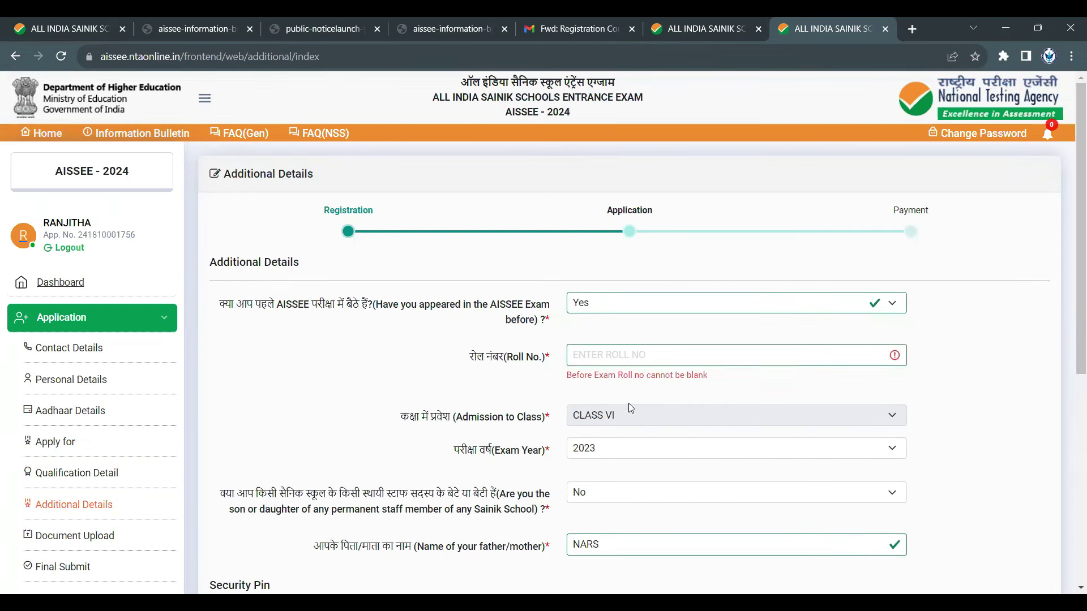
{"action": "left_click", "coordinate": [621, 457]}
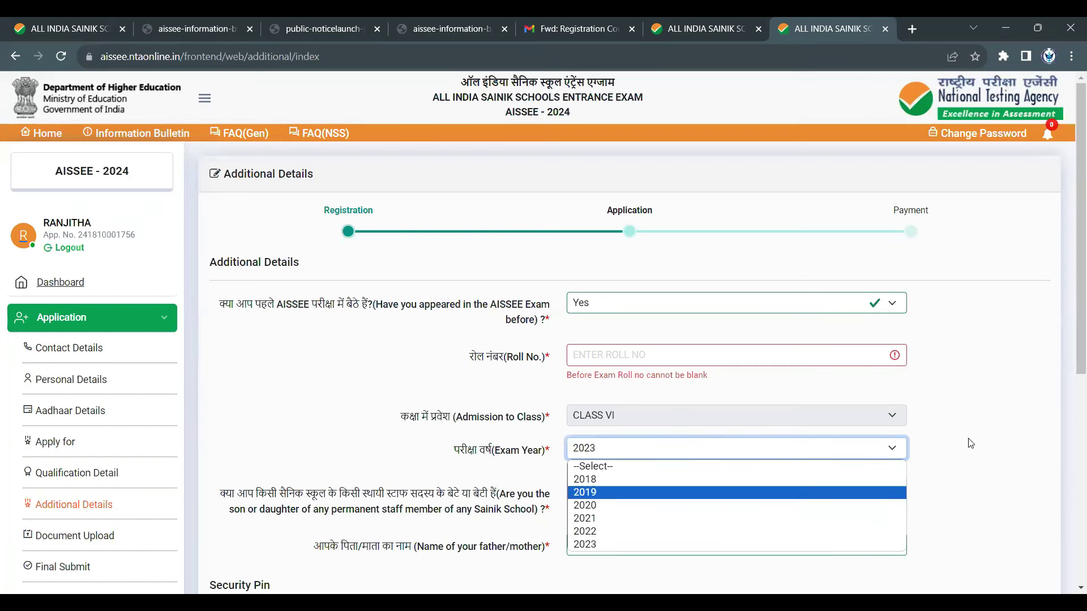
{"action": "left_click", "coordinate": [791, 398]}
{"action": "scroll", "coordinate": [758, 339], "scroll_direction": "down", "scroll_amount": 3}
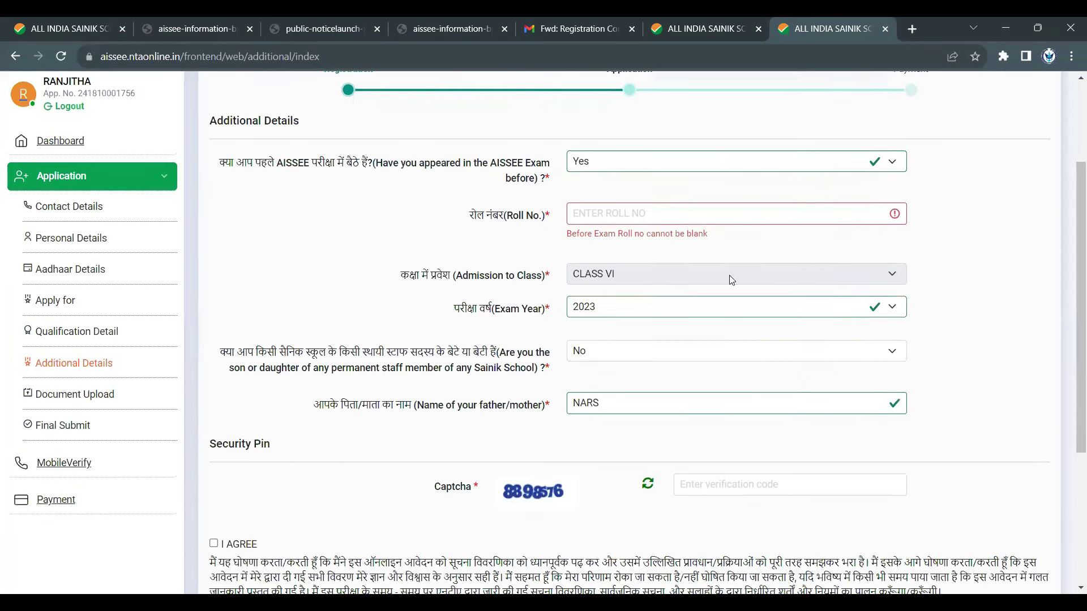
{"action": "left_click", "coordinate": [699, 162]}
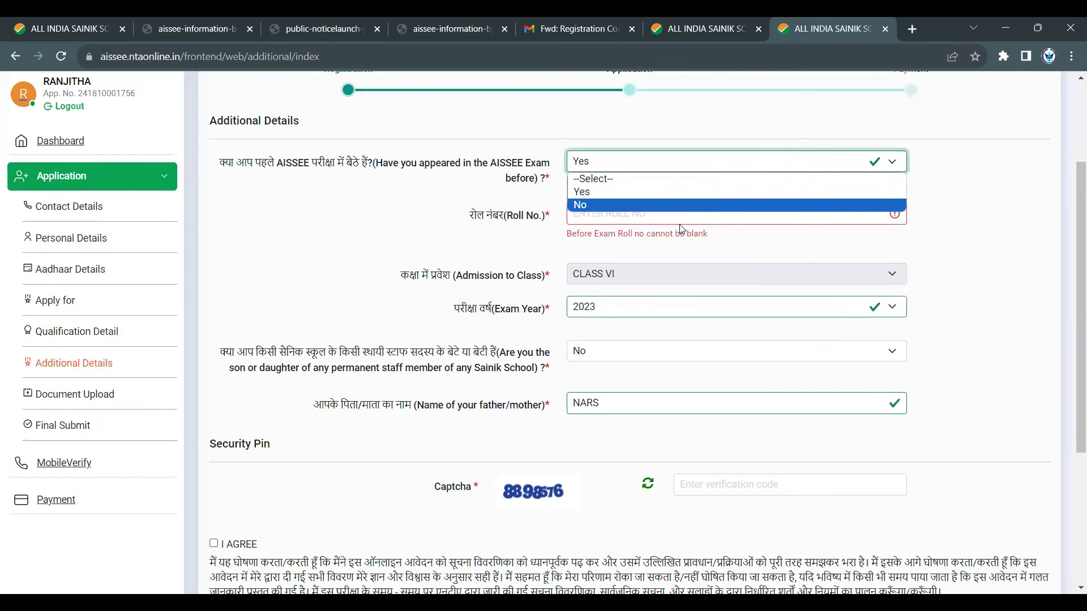
{"action": "left_click", "coordinate": [687, 210]}
{"action": "left_click", "coordinate": [658, 255]}
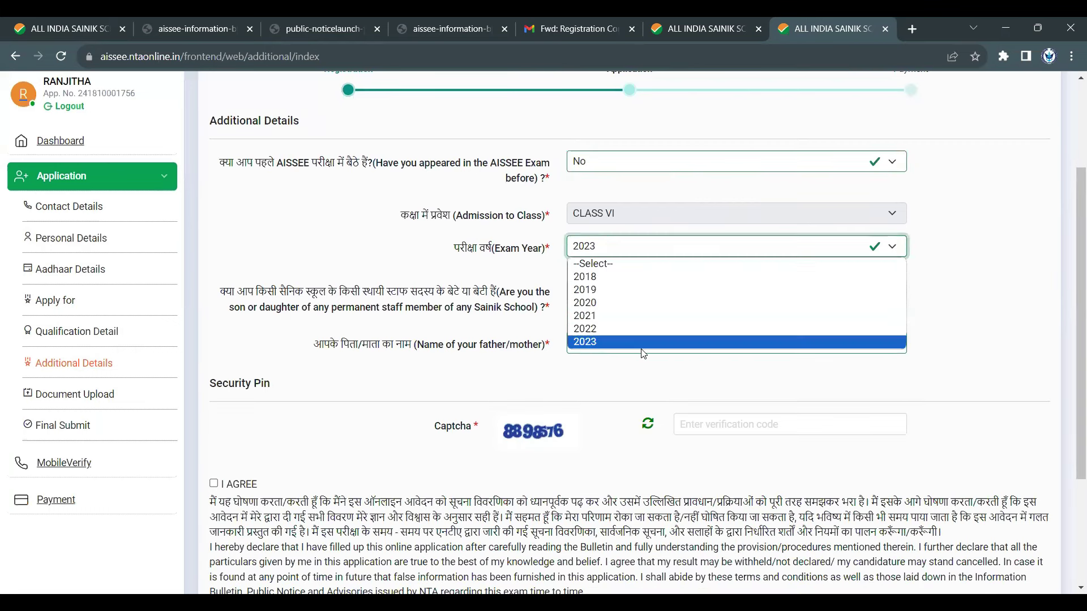
{"action": "left_click", "coordinate": [698, 342]}
- Select the parent name and clear the marked question text on the Additional Details form
{"action": "scroll", "coordinate": [613, 273], "scroll_direction": "down", "scroll_amount": 1}
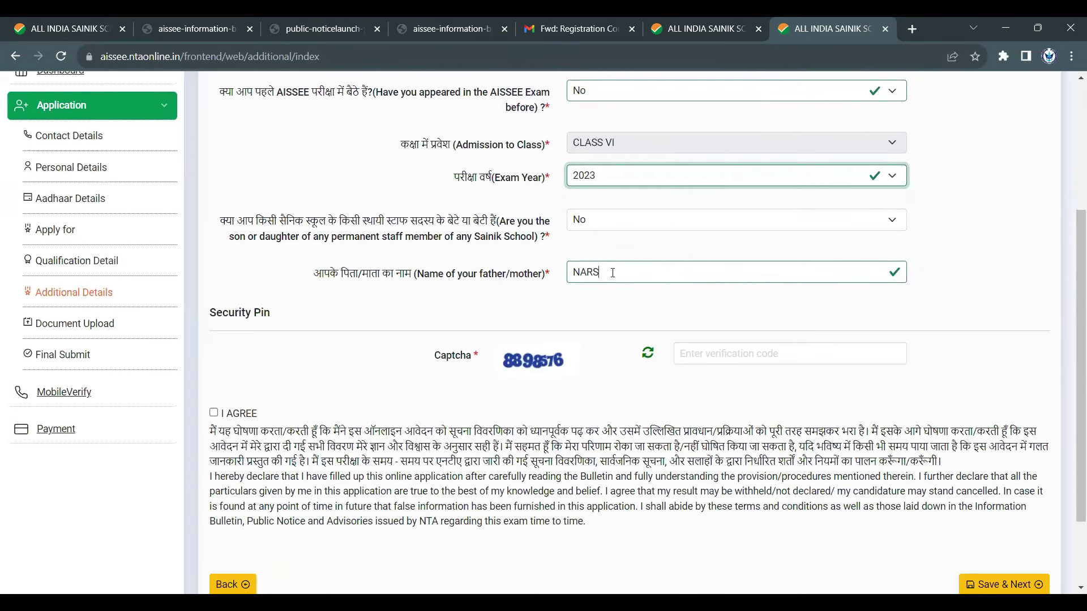
{"action": "double_click", "coordinate": [612, 272]}
{"action": "scroll", "coordinate": [499, 283], "scroll_direction": "down", "scroll_amount": 2}
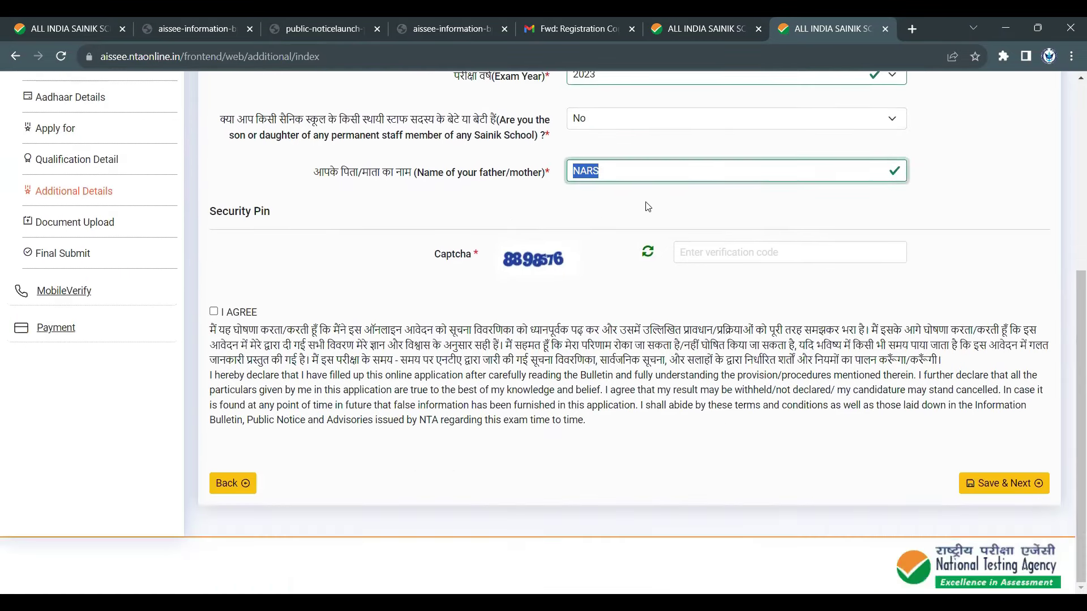
{"action": "scroll", "coordinate": [504, 193], "scroll_direction": "up", "scroll_amount": 3}
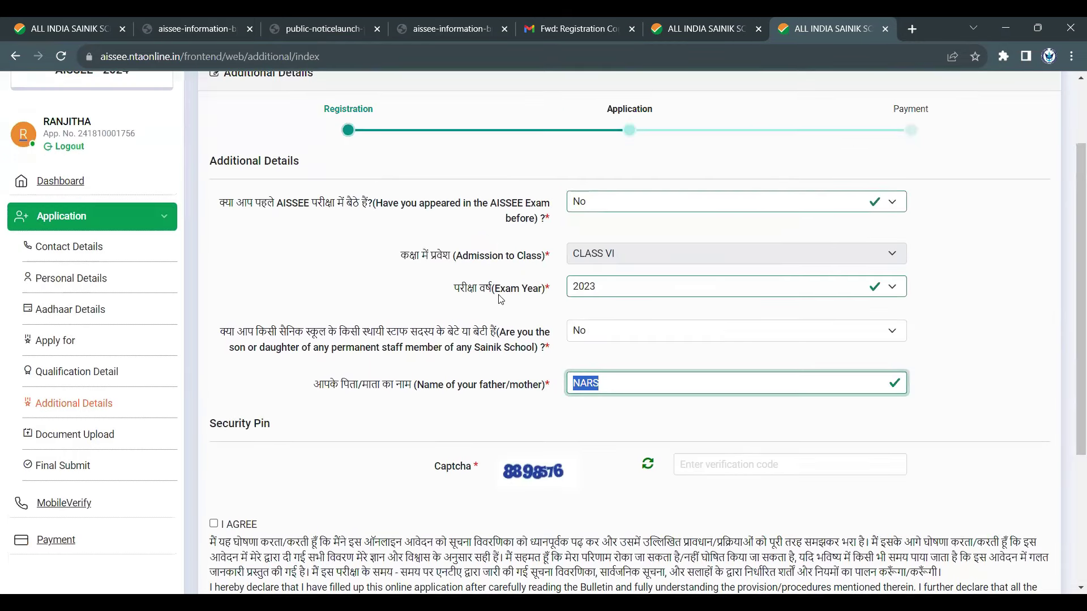
{"action": "scroll", "coordinate": [501, 300], "scroll_direction": "up", "scroll_amount": 2}
{"action": "left_click_drag", "start_coordinate": [499, 433], "coordinate": [542, 453]}
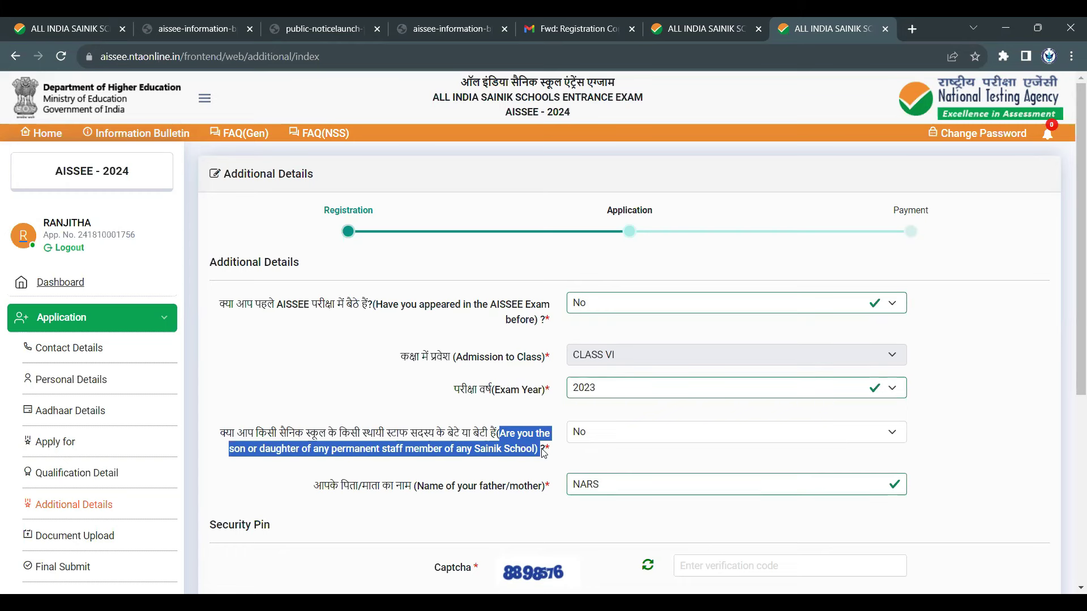
{"action": "left_click", "coordinate": [543, 453]}
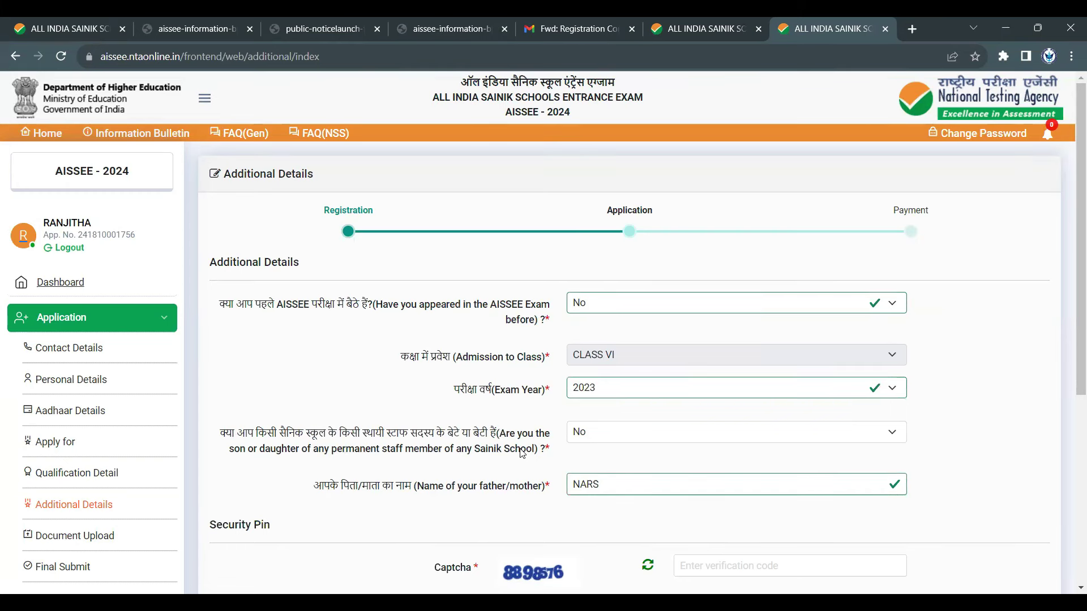
- Enter the captcha, accept the declaration and save the additional details
{"action": "scroll", "coordinate": [521, 452], "scroll_direction": "down", "scroll_amount": 5}
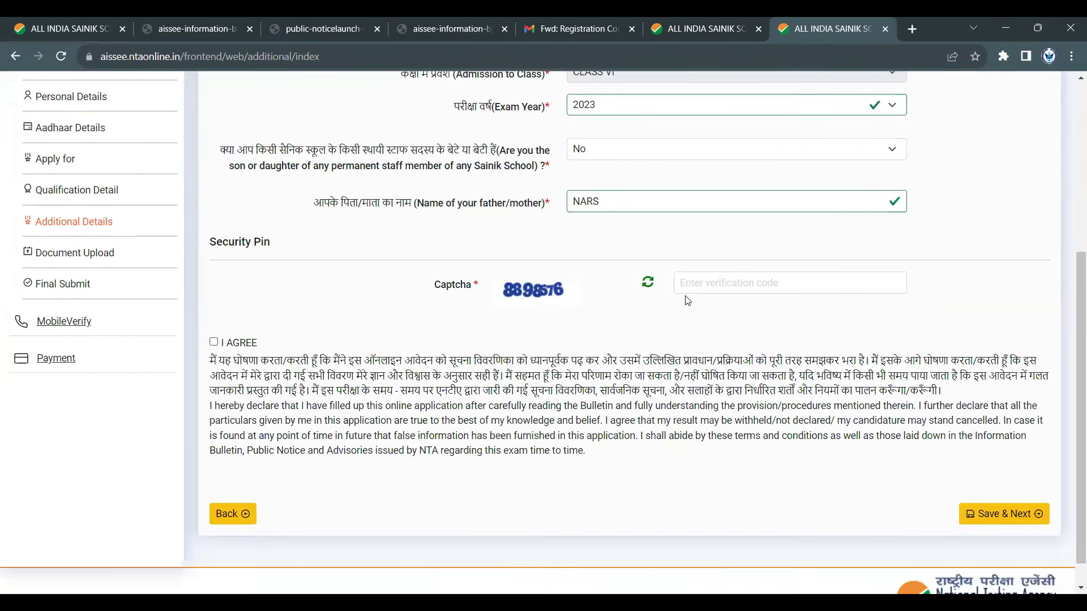
{"action": "left_click", "coordinate": [691, 287]}
{"action": "type", "text": "88"}
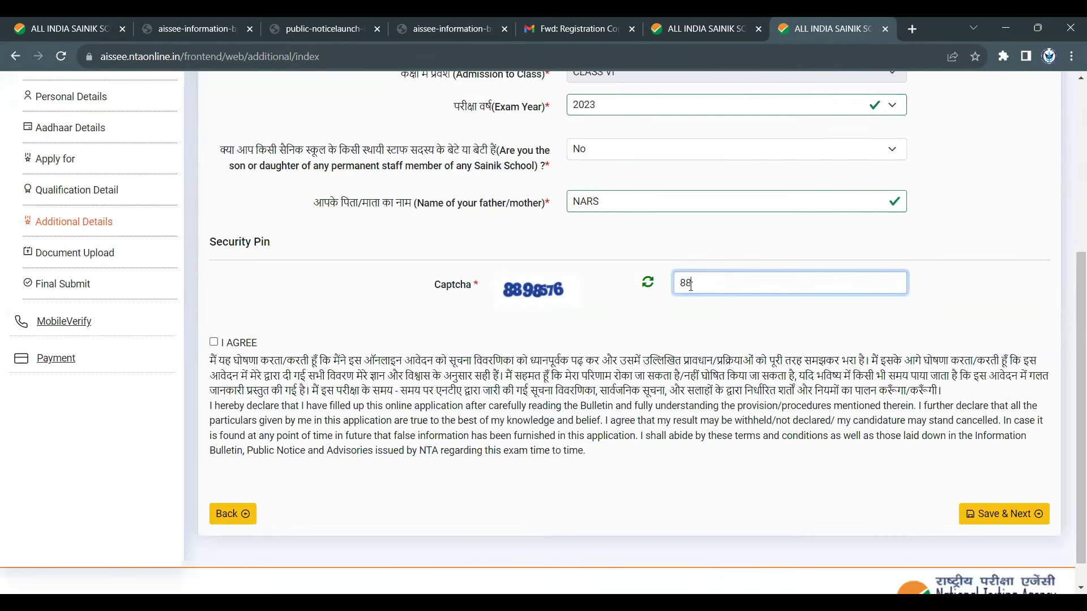
{"action": "type", "text": "98576"}
{"action": "left_click", "coordinate": [214, 342]}
{"action": "scroll", "coordinate": [480, 339], "scroll_direction": "up", "scroll_amount": 5}
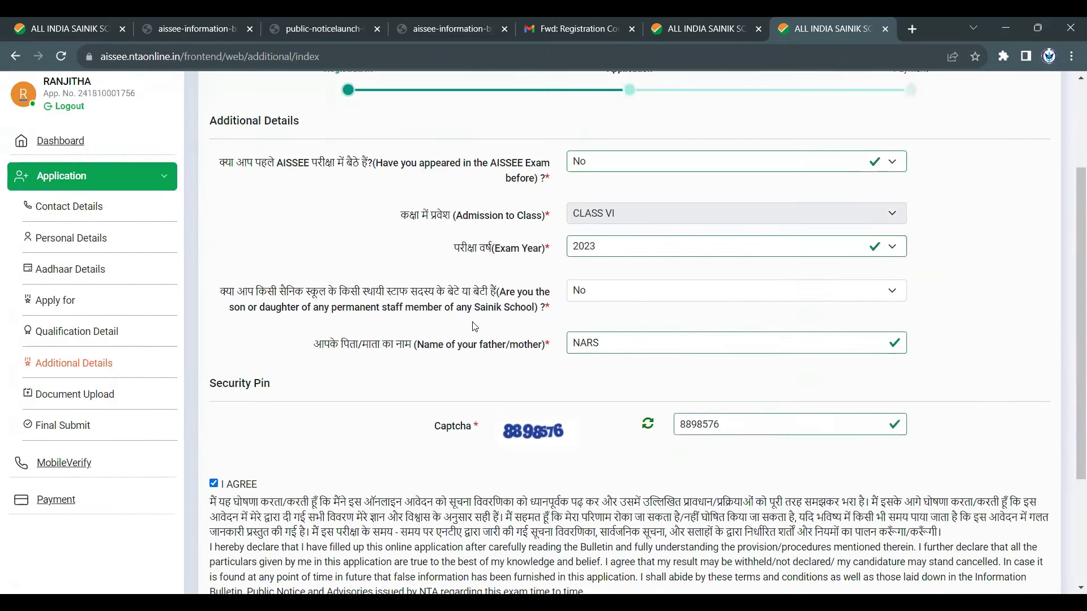
{"action": "scroll", "coordinate": [736, 397], "scroll_direction": "down", "scroll_amount": 6}
{"action": "left_click", "coordinate": [1019, 484]}
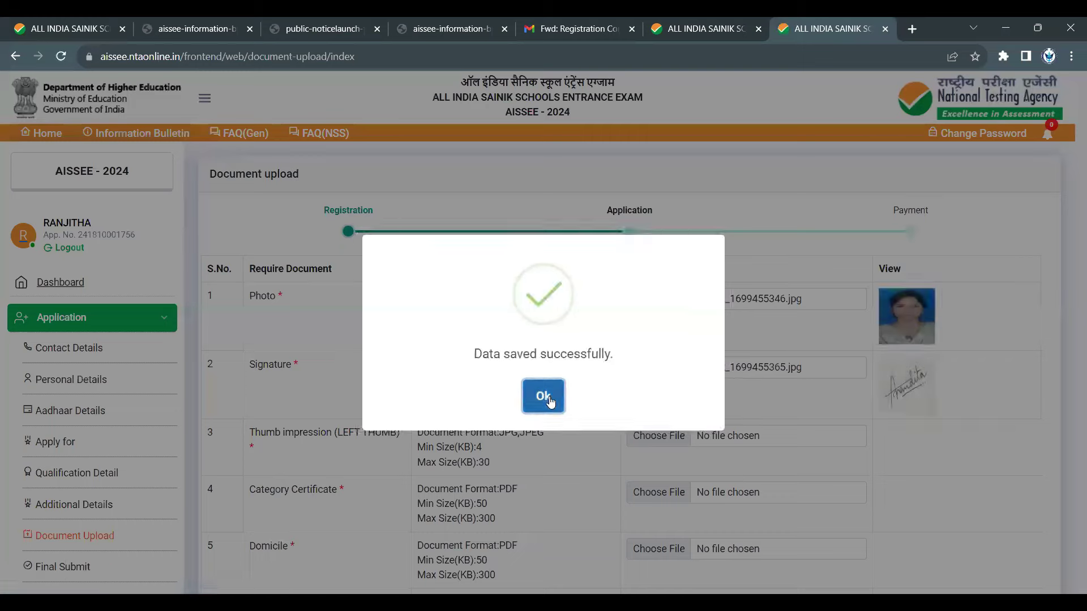
- Dismiss the save confirmation and zoom the page out to show the whole upload table
{"action": "left_click", "coordinate": [546, 396]}
{"action": "key", "text": "ctrl+plus"}
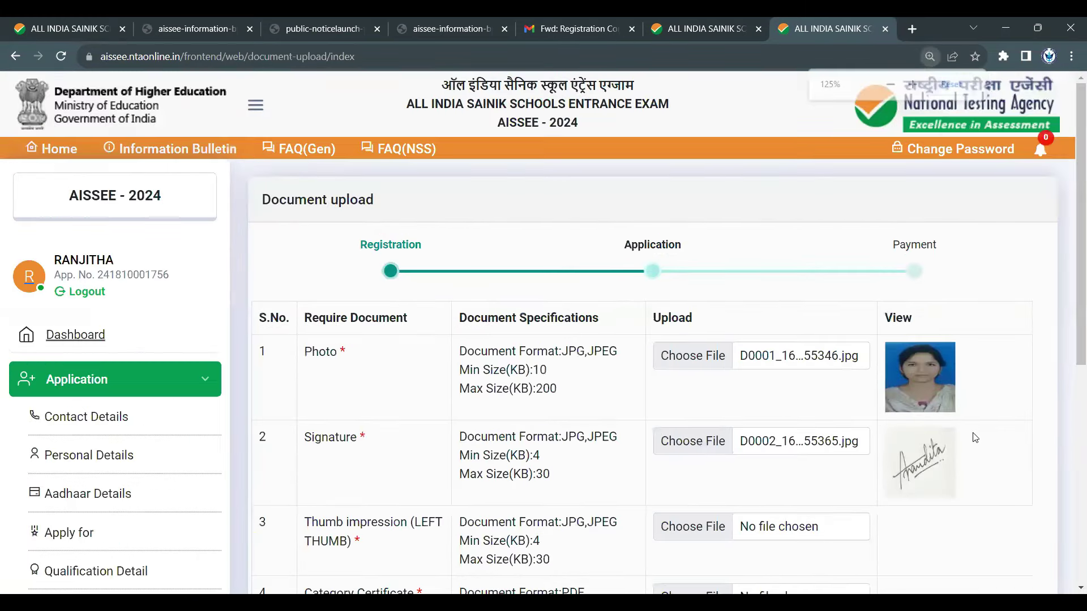
{"action": "key", "text": "ctrl+plus"}
{"action": "key", "text": "ctrl+minus"}
{"action": "key", "text": "ctrl+minus"}
{"action": "key", "text": "ctrl+minus"}
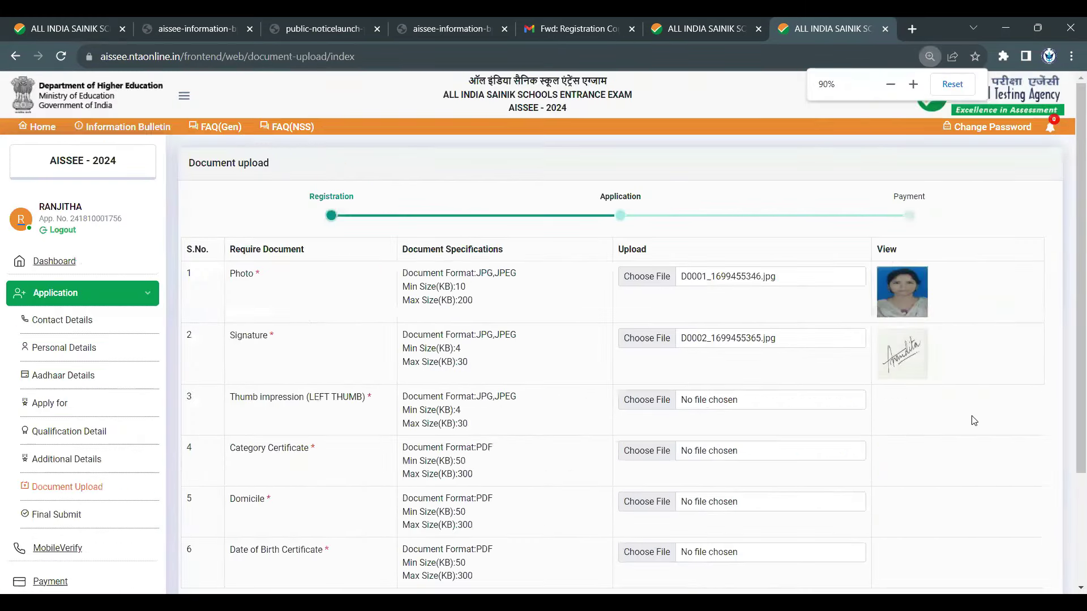
{"action": "key", "text": "ctrl+minus"}
{"action": "key", "text": "ctrl+minus"}
{"action": "key", "text": "ctrl+minus"}
{"action": "key", "text": "ctrl+minus"}
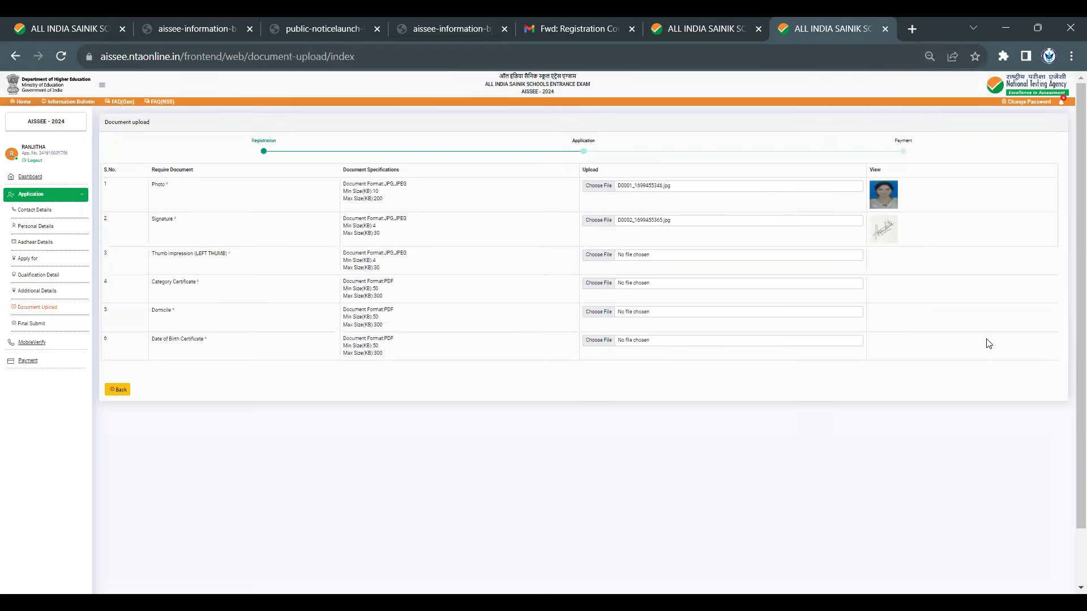
{"action": "scroll", "coordinate": [983, 350], "scroll_direction": "down", "scroll_amount": 2}
{"action": "scroll", "coordinate": [985, 365], "scroll_direction": "up", "scroll_amount": 2}
- Begin choosing a Photo file, then cancel the file dialog without selecting one
{"action": "left_click", "coordinate": [599, 188]}
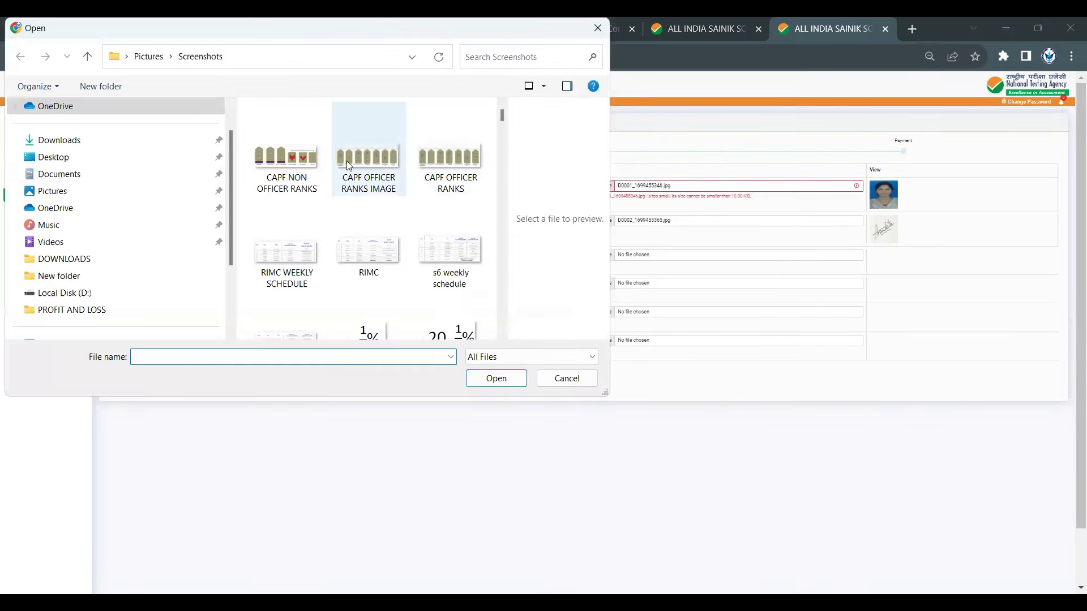
{"action": "scroll", "coordinate": [371, 256], "scroll_direction": "down", "scroll_amount": 3}
{"action": "scroll", "coordinate": [381, 235], "scroll_direction": "up", "scroll_amount": 2}
{"action": "scroll", "coordinate": [477, 167], "scroll_direction": "up", "scroll_amount": 1}
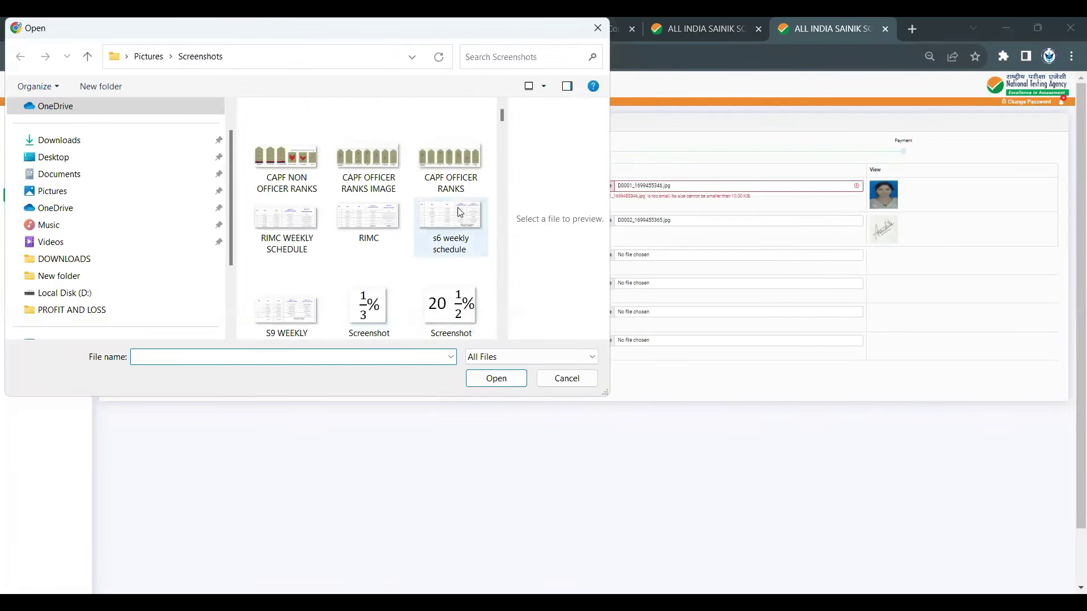
{"action": "left_click", "coordinate": [598, 28]}
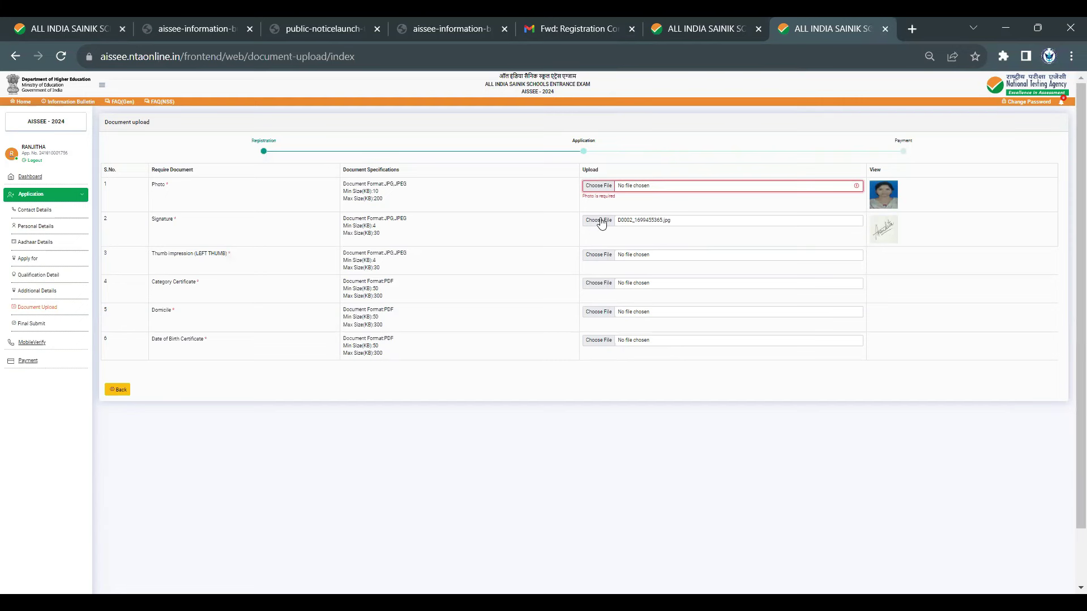
{"action": "left_click_drag", "start_coordinate": [385, 184], "coordinate": [439, 192]}
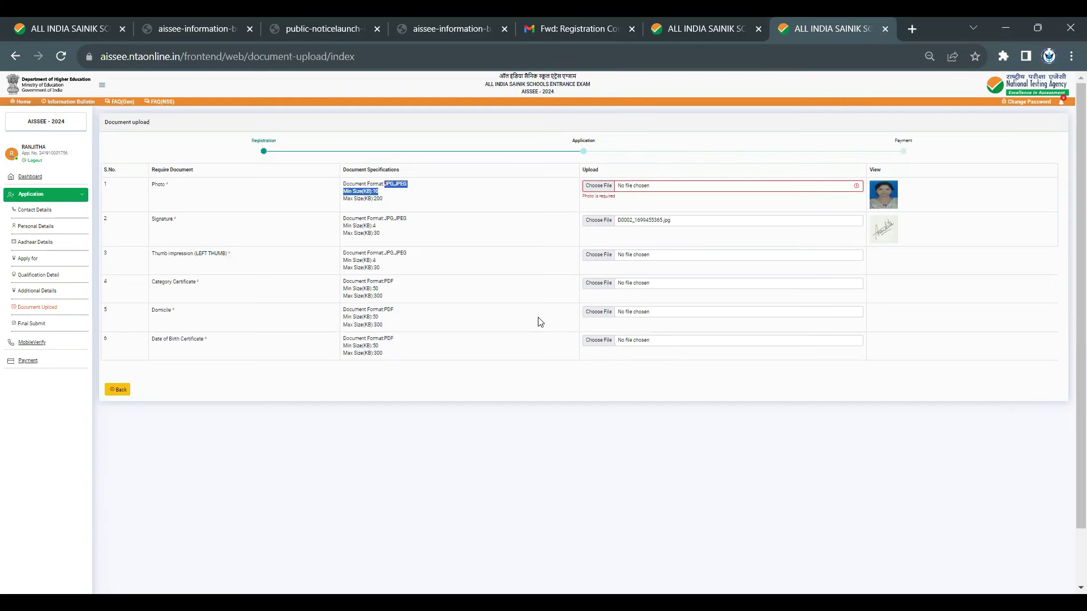
{"action": "key", "text": "ctrl+plus"}
{"action": "key", "text": "ctrl+plus"}
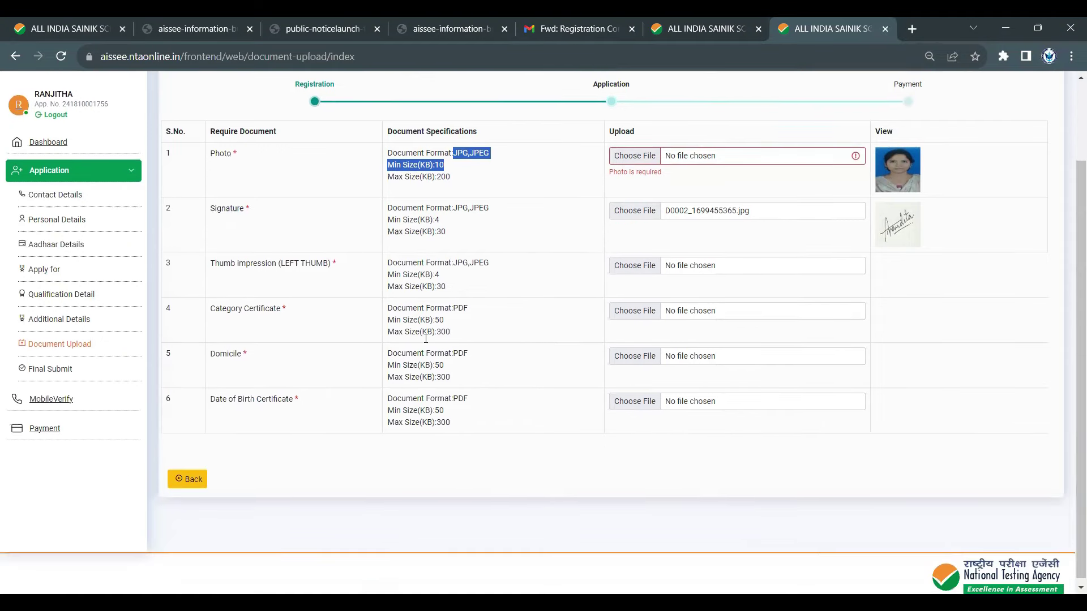
{"action": "scroll", "coordinate": [405, 320], "scroll_direction": "down", "scroll_amount": 2}
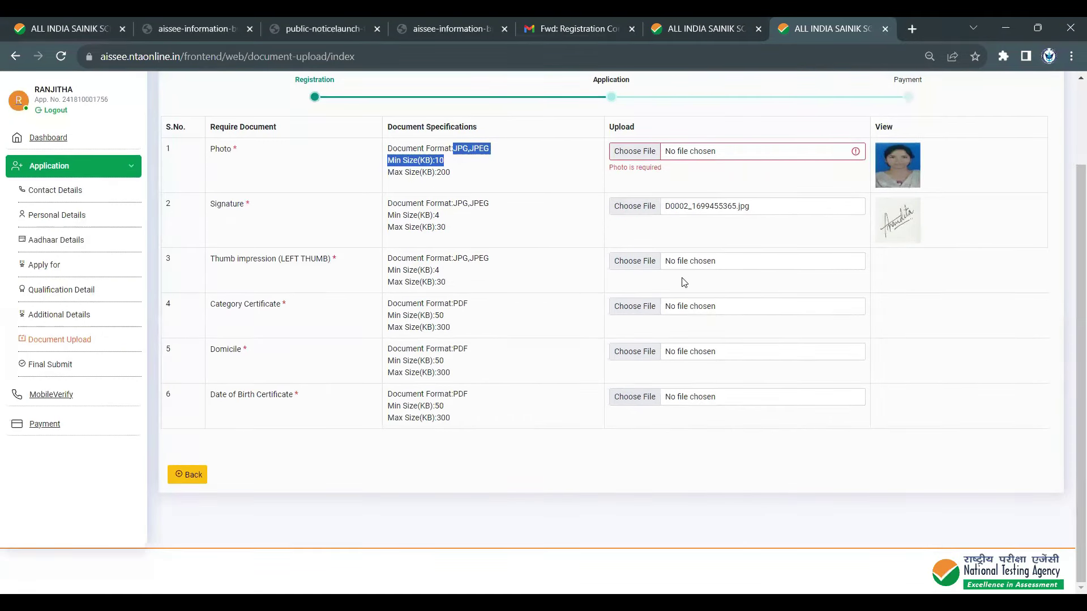
{"action": "mouse_move", "coordinate": [405, 203]}
{"action": "left_mouse_down"}
{"action": "mouse_move", "coordinate": [479, 255]}
{"action": "mouse_move", "coordinate": [465, 280]}
{"action": "left_mouse_up"}
{"action": "left_click", "coordinate": [282, 276]}
{"action": "left_click_drag", "start_coordinate": [221, 258], "coordinate": [337, 259]}
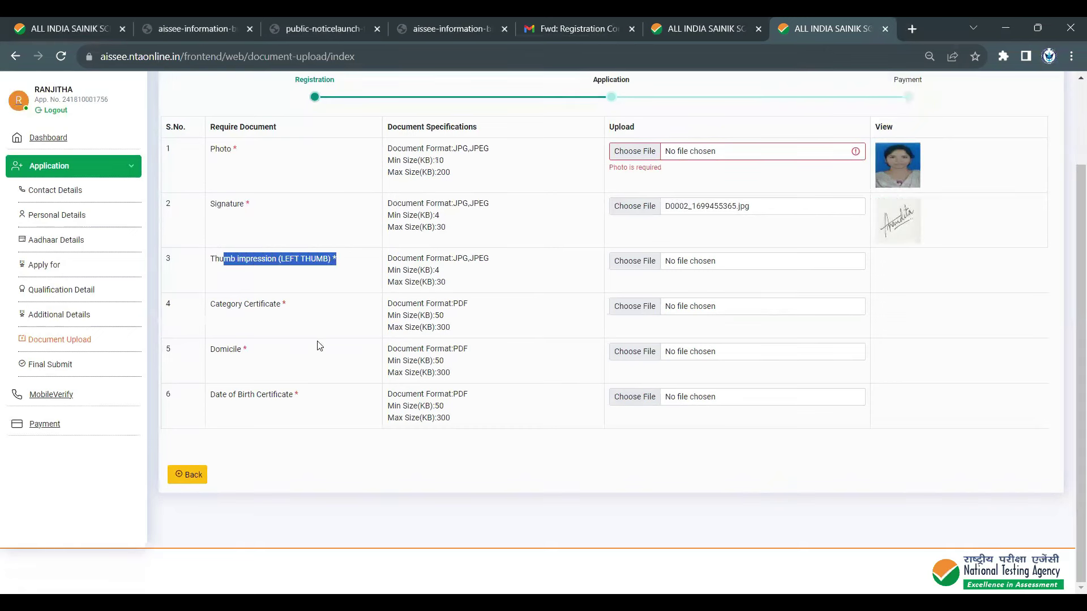
{"action": "left_click_drag", "start_coordinate": [215, 304], "coordinate": [303, 317]}
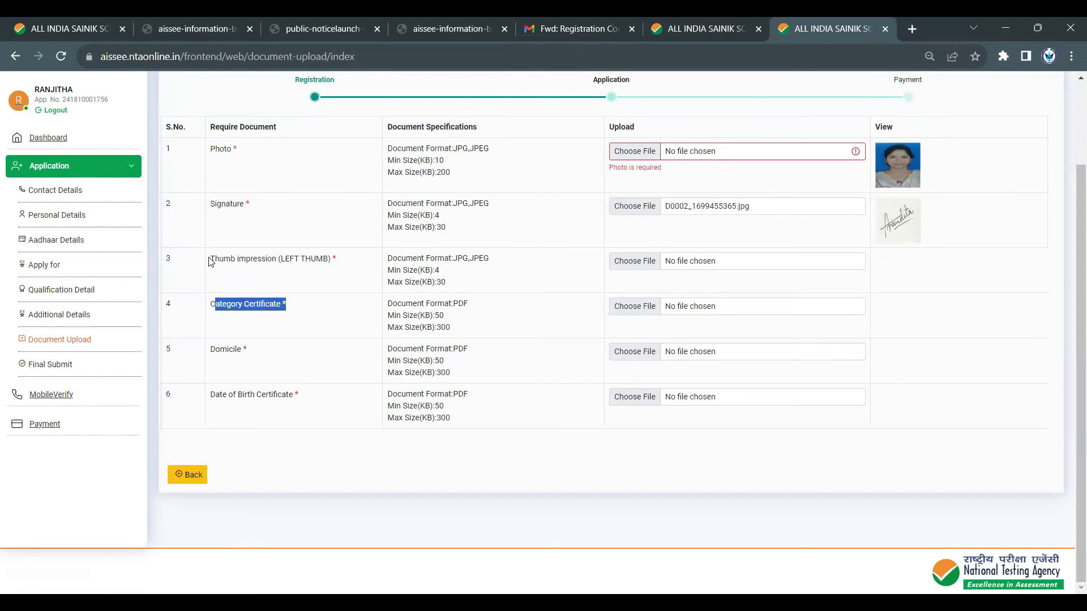
{"action": "mouse_move", "coordinate": [210, 258]}
{"action": "left_mouse_down"}
{"action": "mouse_move", "coordinate": [356, 266]}
{"action": "mouse_move", "coordinate": [349, 257]}
{"action": "left_mouse_up"}
{"action": "left_click_drag", "start_coordinate": [237, 204], "coordinate": [249, 190]}
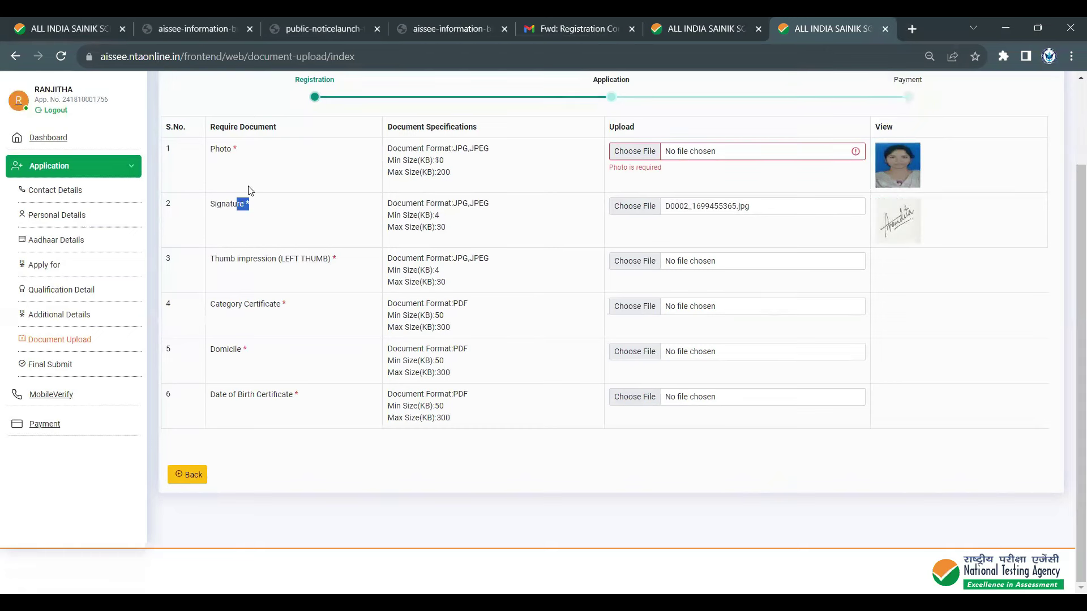
{"action": "triple_click", "coordinate": [222, 150]}
{"action": "left_click_drag", "start_coordinate": [392, 304], "coordinate": [463, 428]}
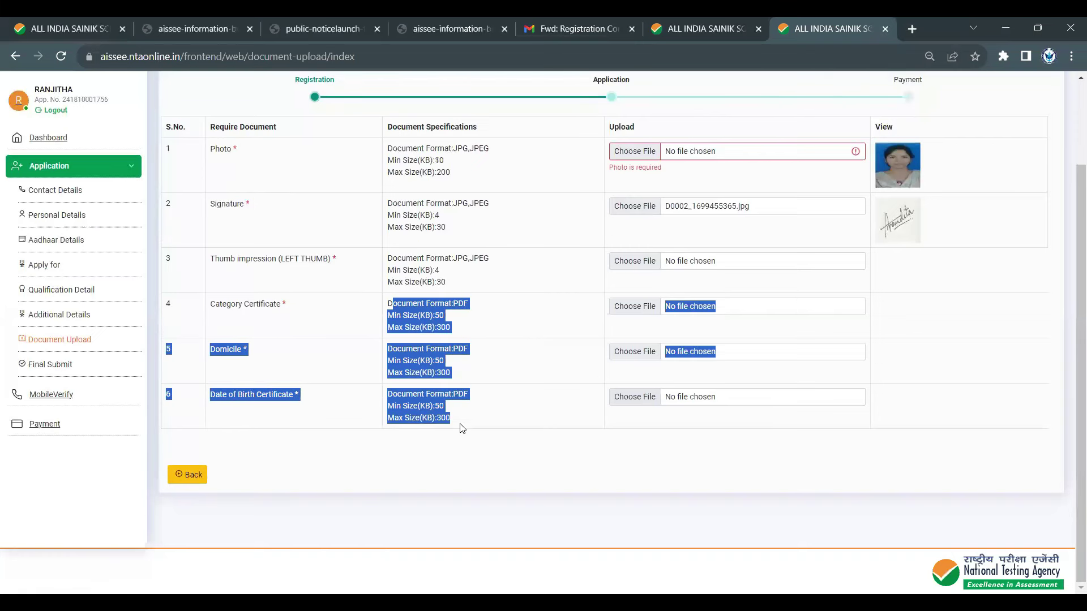
{"action": "left_click", "coordinate": [472, 491]}
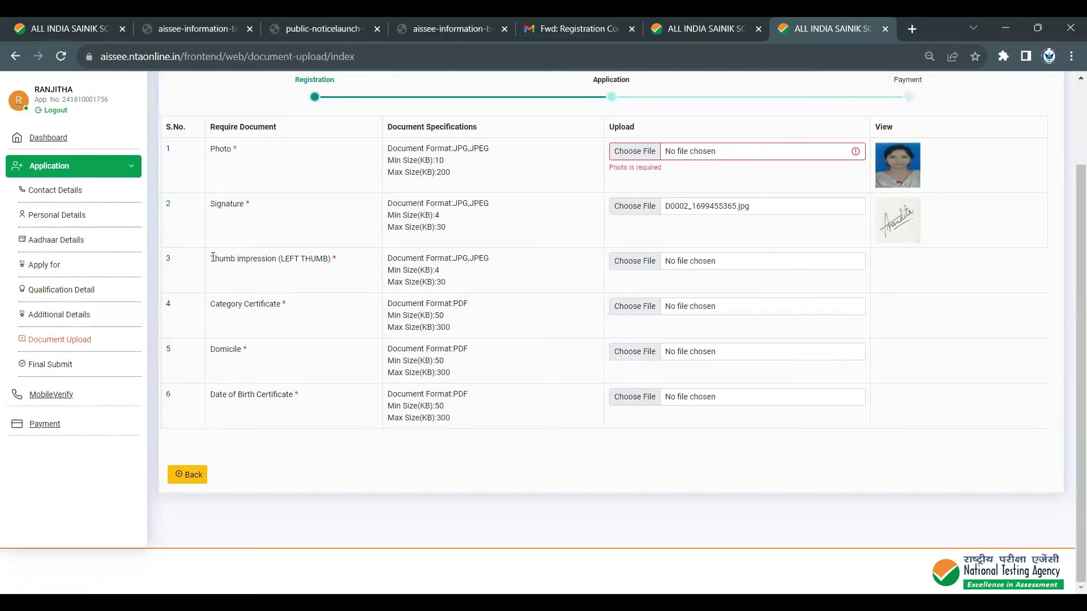
- Draw arrows at the Thumb impression and Signature rows and box the PDF certificate size limits
{"action": "left_click_drag", "start_coordinate": [213, 259], "coordinate": [323, 259]}
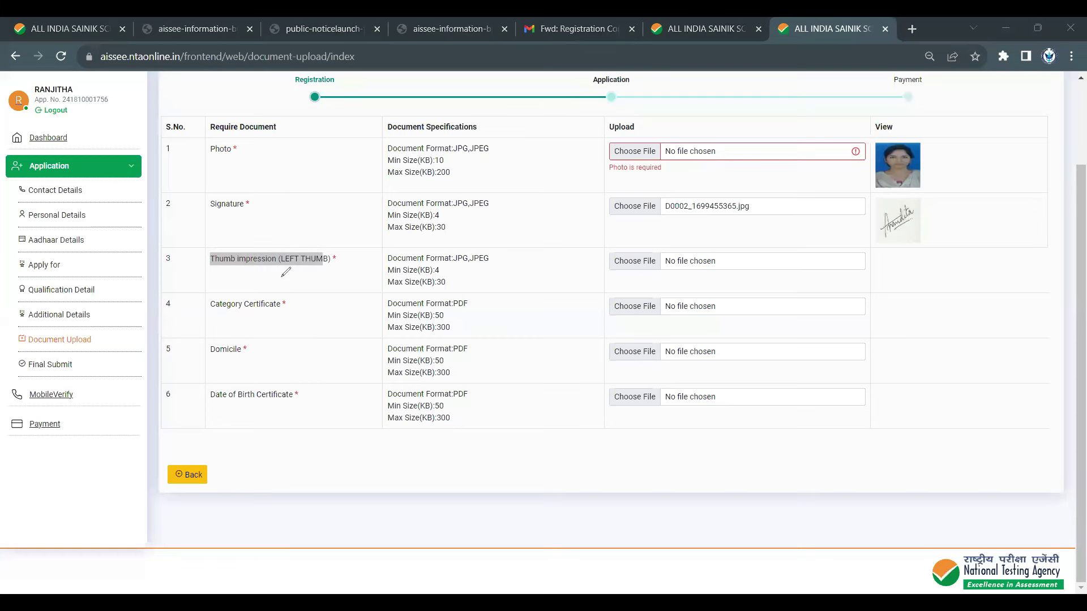
{"action": "mouse_move", "coordinate": [269, 276]}
{"action": "left_mouse_down"}
{"action": "mouse_move", "coordinate": [286, 280]}
{"action": "mouse_move", "coordinate": [287, 298]}
{"action": "mouse_move", "coordinate": [304, 282]}
{"action": "mouse_move", "coordinate": [350, 272]}
{"action": "left_mouse_up"}
{"action": "mouse_move", "coordinate": [230, 214]}
{"action": "left_mouse_down"}
{"action": "mouse_move", "coordinate": [282, 229]}
{"action": "mouse_move", "coordinate": [343, 208]}
{"action": "left_mouse_up"}
{"action": "mouse_move", "coordinate": [351, 367]}
{"action": "left_mouse_down"}
{"action": "mouse_move", "coordinate": [374, 469]}
{"action": "mouse_move", "coordinate": [448, 316]}
{"action": "mouse_move", "coordinate": [477, 436]}
{"action": "left_mouse_up"}
{"action": "left_click_drag", "start_coordinate": [477, 436], "coordinate": [375, 484]}
{"action": "left_click_drag", "start_coordinate": [367, 390], "coordinate": [414, 363]}
{"action": "mouse_move", "coordinate": [416, 413]}
{"action": "left_mouse_down"}
{"action": "mouse_move", "coordinate": [393, 444]}
{"action": "mouse_move", "coordinate": [410, 426]}
{"action": "left_mouse_up"}
{"action": "mouse_move", "coordinate": [445, 375]}
{"action": "left_mouse_down"}
{"action": "mouse_move", "coordinate": [422, 329]}
{"action": "mouse_move", "coordinate": [416, 379]}
{"action": "left_mouse_up"}
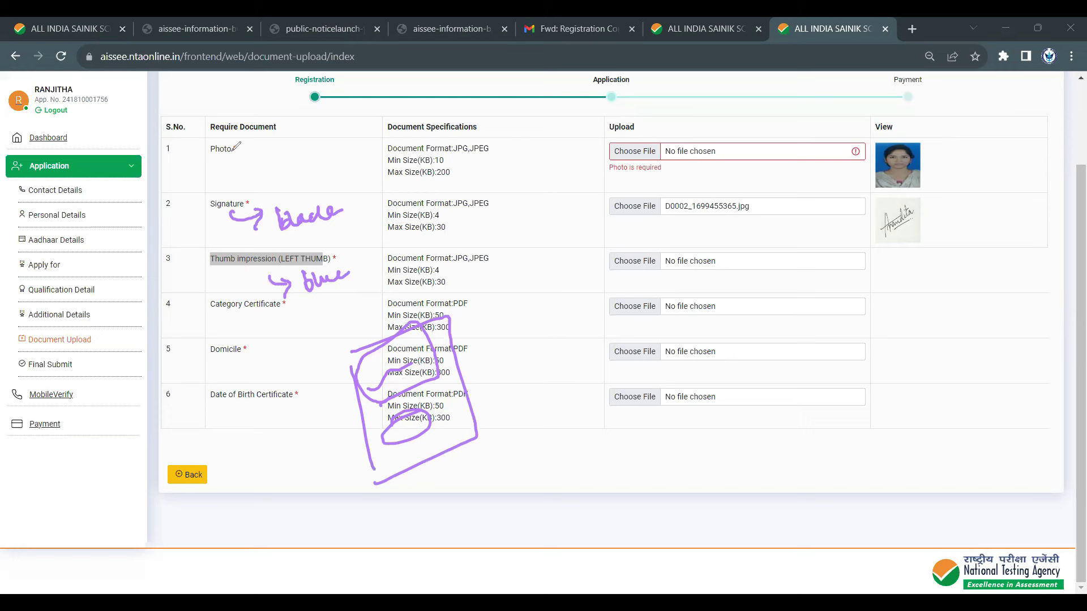
- Sketch a photo frame beside the Photo row, pointing to its specs and date of birth
{"action": "mouse_move", "coordinate": [226, 164]}
{"action": "left_mouse_down"}
{"action": "mouse_move", "coordinate": [258, 160]}
{"action": "mouse_move", "coordinate": [244, 177]}
{"action": "left_mouse_up"}
{"action": "mouse_move", "coordinate": [288, 122]}
{"action": "left_mouse_down"}
{"action": "mouse_move", "coordinate": [288, 190]}
{"action": "mouse_move", "coordinate": [306, 187]}
{"action": "left_mouse_up"}
{"action": "mouse_move", "coordinate": [907, 138]}
{"action": "left_mouse_down"}
{"action": "mouse_move", "coordinate": [931, 169]}
{"action": "mouse_move", "coordinate": [900, 193]}
{"action": "left_mouse_up"}
{"action": "mouse_move", "coordinate": [300, 168]}
{"action": "left_mouse_down"}
{"action": "mouse_move", "coordinate": [308, 144]}
{"action": "mouse_move", "coordinate": [329, 165]}
{"action": "mouse_move", "coordinate": [377, 132]}
{"action": "left_mouse_up"}
{"action": "left_click_drag", "start_coordinate": [362, 127], "coordinate": [368, 151]}
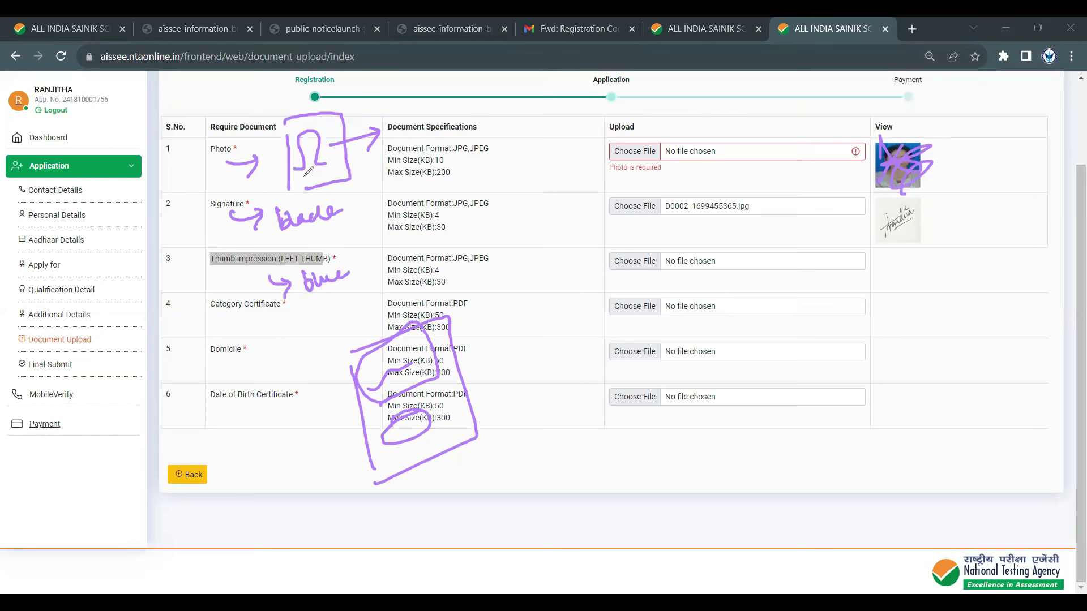
{"action": "mouse_move", "coordinate": [292, 171]}
{"action": "left_mouse_down"}
{"action": "mouse_move", "coordinate": [428, 149]}
{"action": "mouse_move", "coordinate": [488, 113]}
{"action": "mouse_move", "coordinate": [515, 116]}
{"action": "left_mouse_up"}
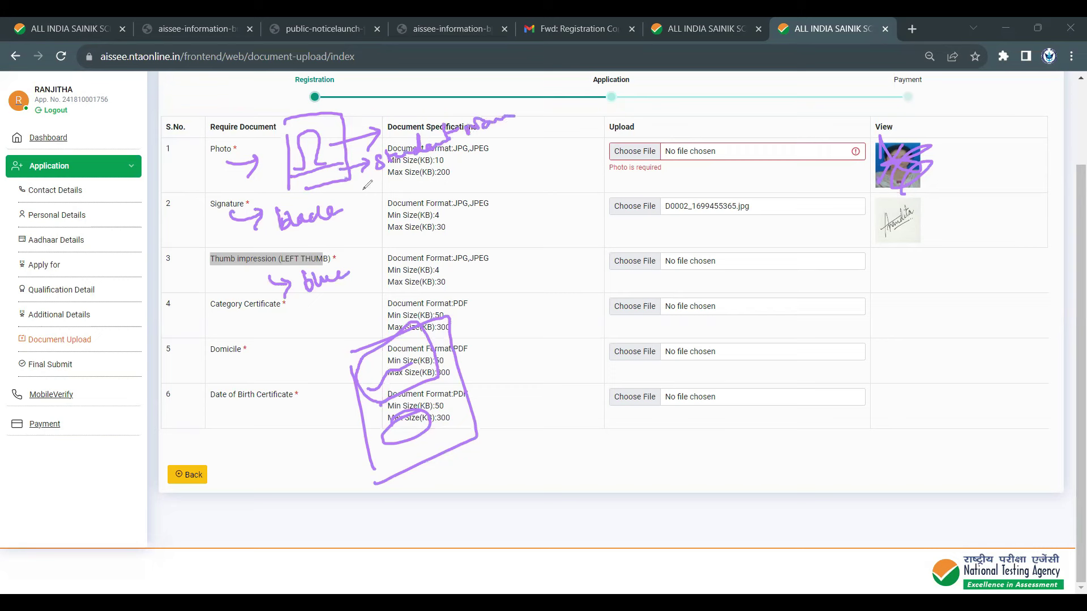
{"action": "mouse_move", "coordinate": [343, 182]}
{"action": "left_mouse_down"}
{"action": "mouse_move", "coordinate": [406, 189]}
{"action": "mouse_move", "coordinate": [459, 176]}
{"action": "mouse_move", "coordinate": [487, 152]}
{"action": "mouse_move", "coordinate": [498, 177]}
{"action": "mouse_move", "coordinate": [559, 144]}
{"action": "left_mouse_up"}
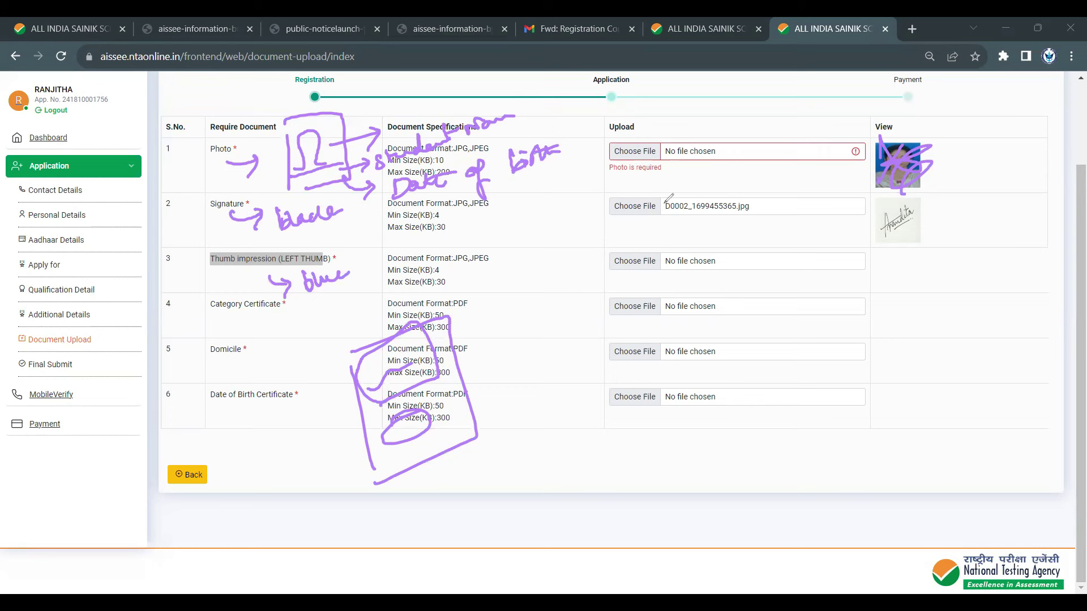
- Tick the thumb impression, domicile and birth certificate uploads and mark the remaining fields
{"action": "left_click_drag", "start_coordinate": [759, 256], "coordinate": [813, 242]}
{"action": "left_click_drag", "start_coordinate": [739, 369], "coordinate": [778, 340]}
{"action": "left_click_drag", "start_coordinate": [752, 441], "coordinate": [795, 405]}
{"action": "left_click", "coordinate": [876, 492]}
{"action": "left_click_drag", "start_coordinate": [876, 492], "coordinate": [885, 490]}
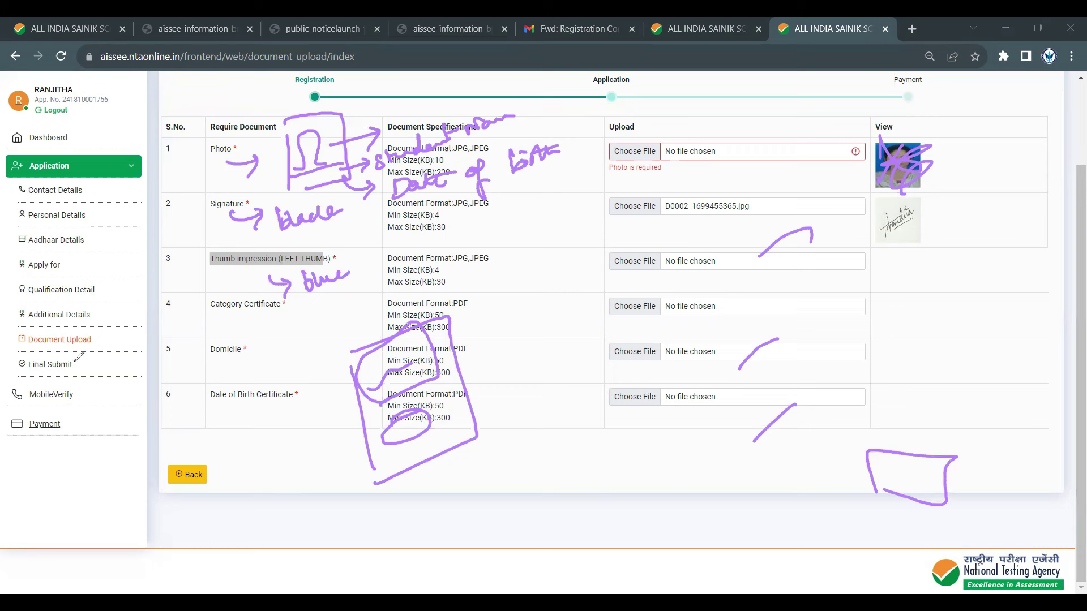
- Bracket the sidebar application steps and sketch connected step boxes below the table
{"action": "left_click_drag", "start_coordinate": [74, 367], "coordinate": [134, 330]}
{"action": "mouse_move", "coordinate": [114, 177]}
{"action": "left_mouse_down"}
{"action": "mouse_move", "coordinate": [150, 260]}
{"action": "mouse_move", "coordinate": [162, 404]}
{"action": "mouse_move", "coordinate": [146, 397]}
{"action": "left_mouse_up"}
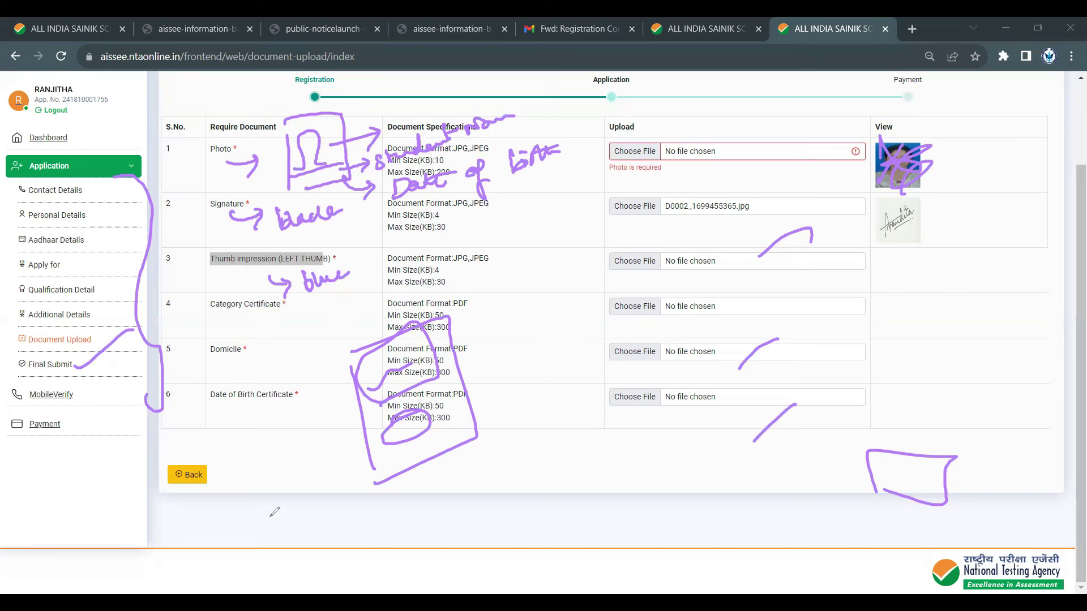
{"action": "mouse_move", "coordinate": [266, 508]}
{"action": "left_mouse_down"}
{"action": "mouse_move", "coordinate": [267, 522]}
{"action": "mouse_move", "coordinate": [324, 505]}
{"action": "left_mouse_up"}
{"action": "left_click_drag", "start_coordinate": [406, 503], "coordinate": [407, 494]}
{"action": "mouse_move", "coordinate": [267, 521]}
{"action": "left_mouse_down"}
{"action": "mouse_move", "coordinate": [308, 498]}
{"action": "mouse_move", "coordinate": [370, 490]}
{"action": "left_mouse_up"}
{"action": "mouse_move", "coordinate": [438, 485]}
{"action": "left_mouse_down"}
{"action": "mouse_move", "coordinate": [420, 495]}
{"action": "mouse_move", "coordinate": [428, 503]}
{"action": "left_mouse_up"}
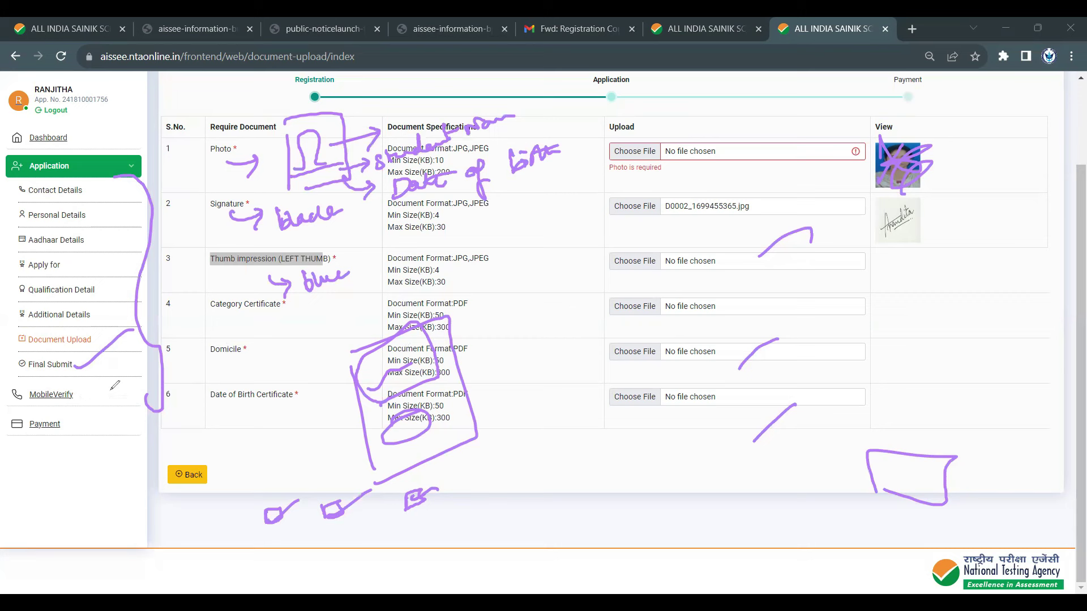
- Draw arrows from the MobileVerify and Payment steps toward the table
{"action": "mouse_move", "coordinate": [80, 398]}
{"action": "left_mouse_down"}
{"action": "mouse_move", "coordinate": [189, 372]}
{"action": "mouse_move", "coordinate": [174, 364]}
{"action": "mouse_move", "coordinate": [169, 399]}
{"action": "left_mouse_up"}
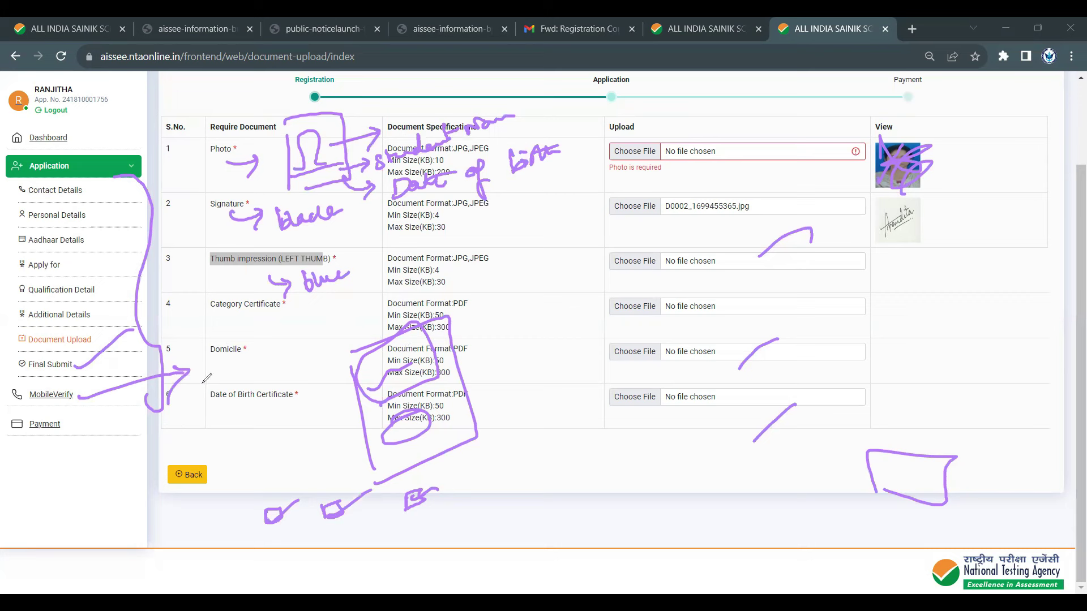
{"action": "mouse_move", "coordinate": [73, 425]}
{"action": "left_mouse_down"}
{"action": "mouse_move", "coordinate": [111, 453]}
{"action": "mouse_move", "coordinate": [93, 483]}
{"action": "left_mouse_up"}
{"action": "left_click_drag", "start_coordinate": [40, 445], "coordinate": [102, 406]}
{"action": "mouse_move", "coordinate": [41, 459]}
{"action": "left_mouse_down"}
{"action": "mouse_move", "coordinate": [93, 426]}
{"action": "mouse_move", "coordinate": [163, 453]}
{"action": "mouse_move", "coordinate": [220, 431]}
{"action": "mouse_move", "coordinate": [269, 430]}
{"action": "mouse_move", "coordinate": [315, 391]}
{"action": "mouse_move", "coordinate": [345, 386]}
{"action": "mouse_move", "coordinate": [351, 396]}
{"action": "left_mouse_up"}
- Handwrite fee notes: General/OBC (NCL)/Defence with 600, plus an SC/ST entry
{"action": "mouse_move", "coordinate": [205, 498]}
{"action": "left_mouse_down"}
{"action": "mouse_move", "coordinate": [214, 475]}
{"action": "mouse_move", "coordinate": [229, 486]}
{"action": "mouse_move", "coordinate": [284, 471]}
{"action": "left_mouse_up"}
{"action": "mouse_move", "coordinate": [170, 494]}
{"action": "left_mouse_down"}
{"action": "mouse_move", "coordinate": [165, 524]}
{"action": "mouse_move", "coordinate": [181, 507]}
{"action": "mouse_move", "coordinate": [169, 557]}
{"action": "left_mouse_up"}
{"action": "mouse_move", "coordinate": [182, 544]}
{"action": "left_mouse_down"}
{"action": "mouse_move", "coordinate": [232, 576]}
{"action": "mouse_move", "coordinate": [258, 571]}
{"action": "left_mouse_up"}
{"action": "mouse_move", "coordinate": [278, 539]}
{"action": "left_mouse_down"}
{"action": "mouse_move", "coordinate": [275, 573]}
{"action": "mouse_move", "coordinate": [314, 538]}
{"action": "left_mouse_up"}
{"action": "mouse_move", "coordinate": [307, 541]}
{"action": "left_mouse_down"}
{"action": "mouse_move", "coordinate": [304, 558]}
{"action": "mouse_move", "coordinate": [334, 545]}
{"action": "left_mouse_up"}
{"action": "left_click_drag", "start_coordinate": [347, 535], "coordinate": [368, 542]}
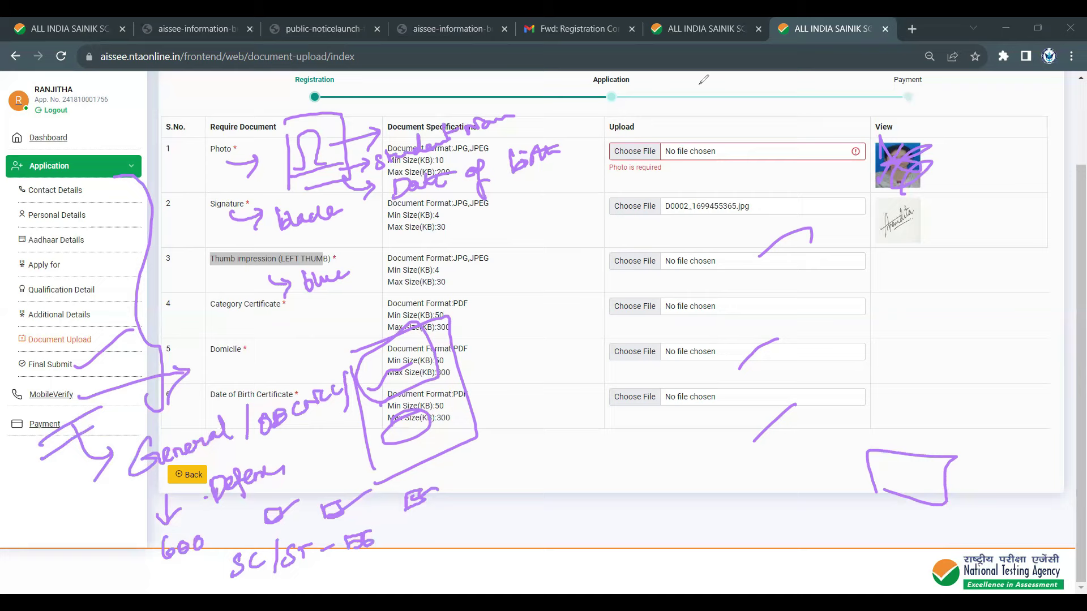
- In the PDF notice, mark the Rs. 650/- General/Defence/OBC(NCL) and Rs. 500/- SC/ST fees, then return to login tab
{"action": "key", "text": "k"}
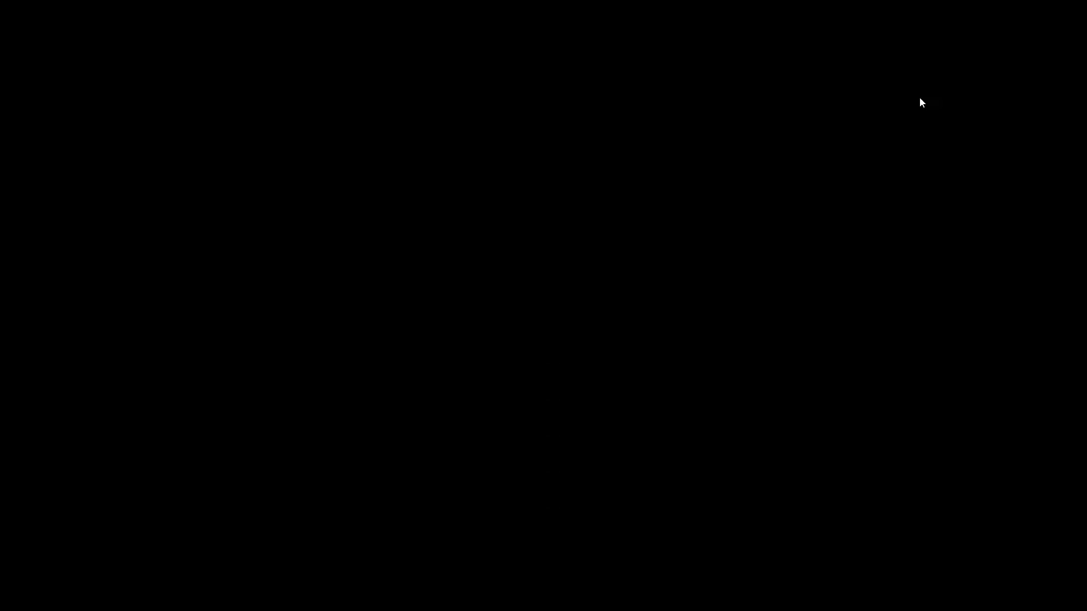
{"action": "key", "text": "k"}
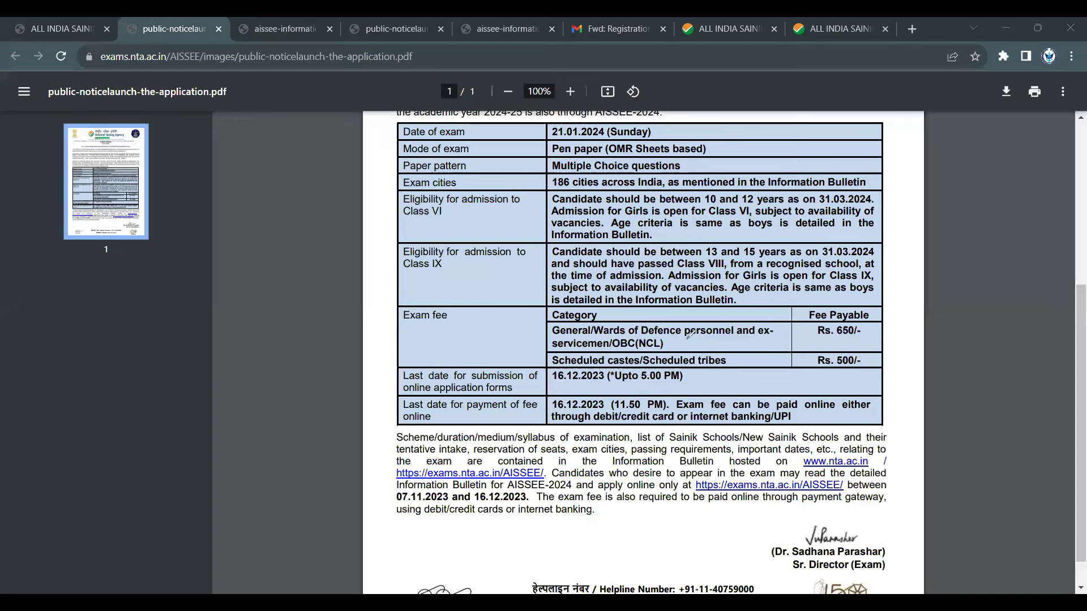
{"action": "left_click_drag", "start_coordinate": [637, 338], "coordinate": [703, 342]}
{"action": "left_click_drag", "start_coordinate": [626, 348], "coordinate": [660, 344]}
{"action": "mouse_move", "coordinate": [874, 311]}
{"action": "left_mouse_down"}
{"action": "mouse_move", "coordinate": [881, 336]}
{"action": "mouse_move", "coordinate": [910, 314]}
{"action": "left_mouse_up"}
{"action": "left_click_drag", "start_coordinate": [875, 352], "coordinate": [918, 329]}
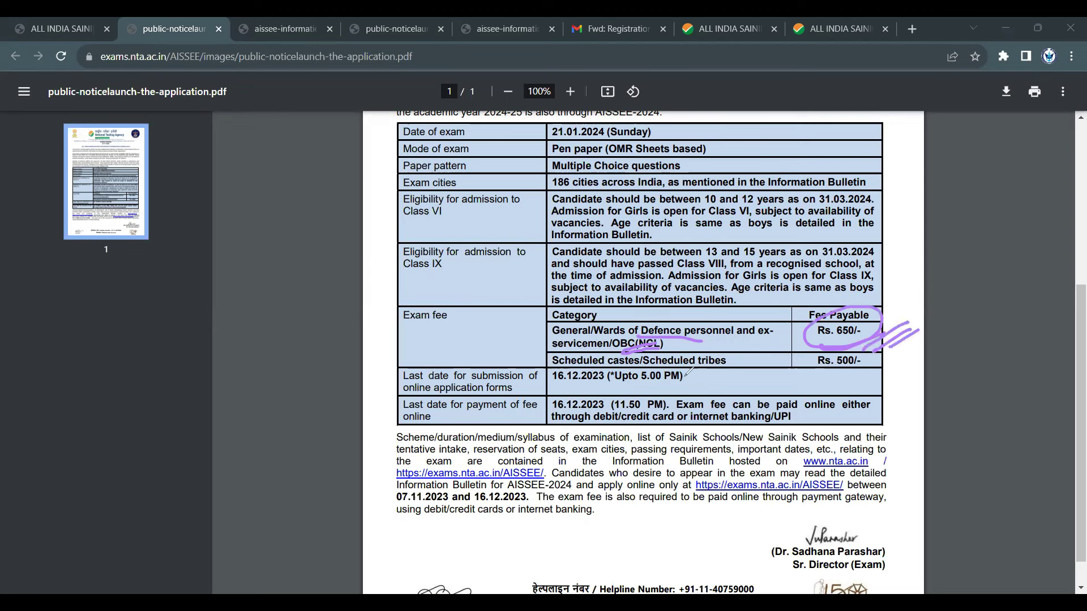
{"action": "mouse_move", "coordinate": [689, 374]}
{"action": "left_mouse_down"}
{"action": "mouse_move", "coordinate": [735, 364]}
{"action": "mouse_move", "coordinate": [741, 373]}
{"action": "left_mouse_up"}
{"action": "left_click_drag", "start_coordinate": [814, 383], "coordinate": [889, 371]}
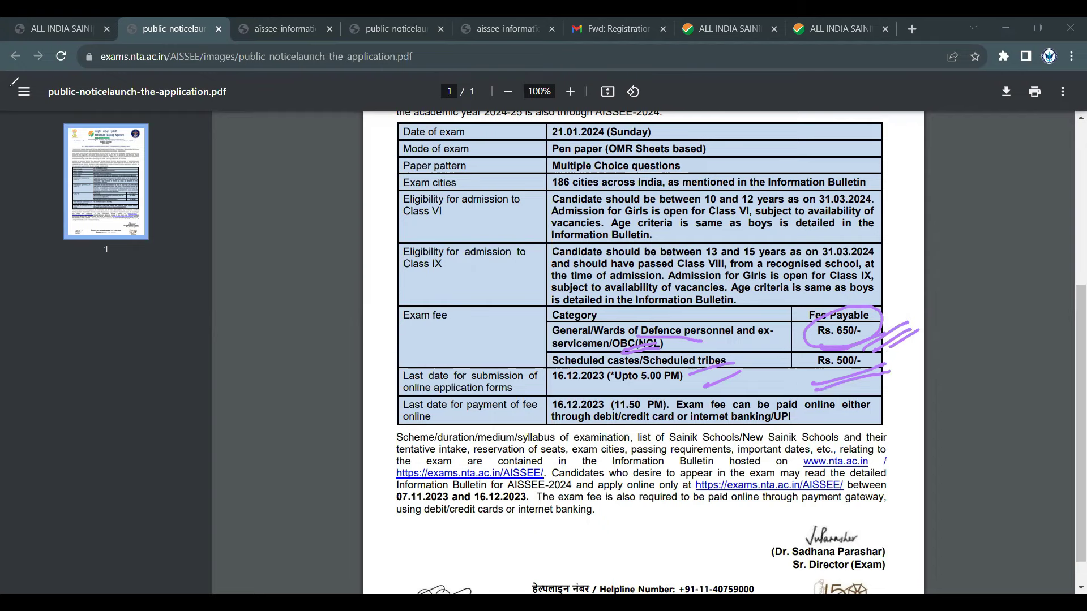
{"action": "left_click", "coordinate": [735, 25]}
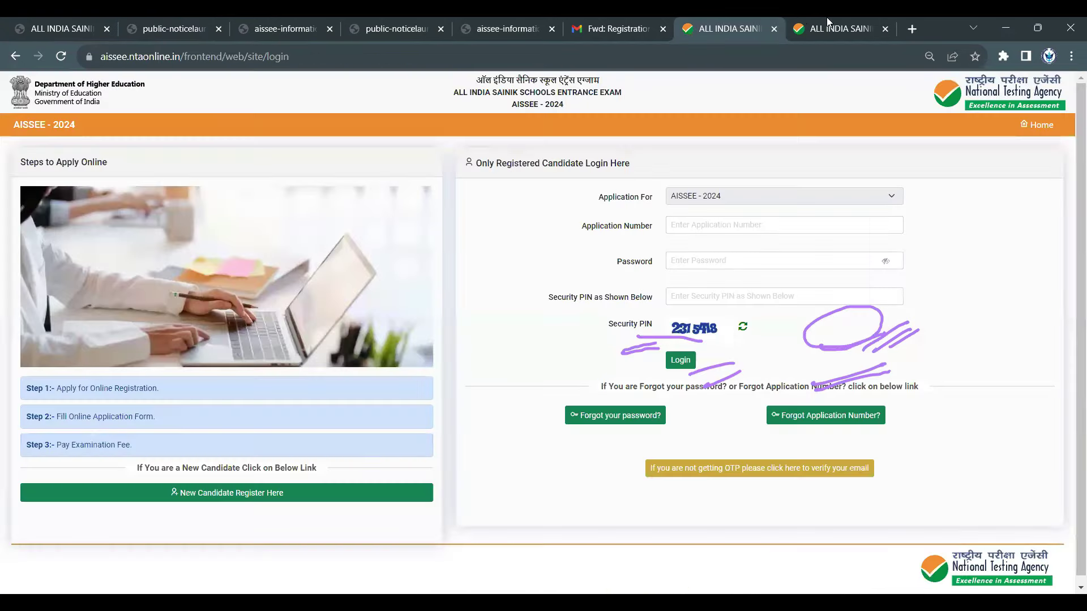
- Back on the Document Upload tab, handwrite and underline 'Confirmation' on the page
{"action": "left_click", "coordinate": [818, 26]}
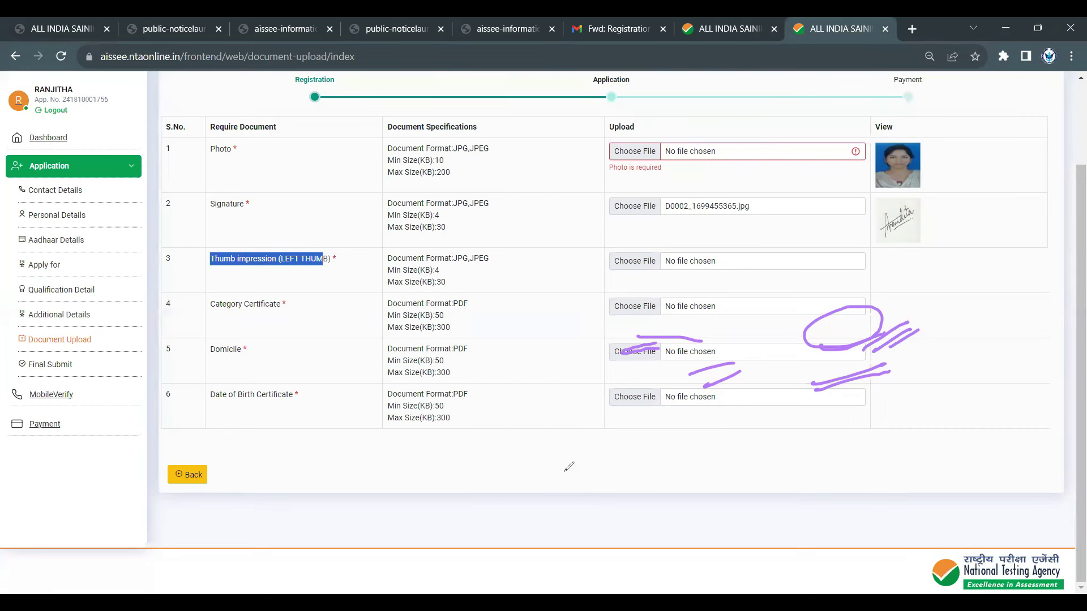
{"action": "mouse_move", "coordinate": [565, 465]}
{"action": "left_mouse_down"}
{"action": "mouse_move", "coordinate": [566, 493]}
{"action": "mouse_move", "coordinate": [603, 484]}
{"action": "mouse_move", "coordinate": [606, 499]}
{"action": "mouse_move", "coordinate": [646, 470]}
{"action": "mouse_move", "coordinate": [688, 467]}
{"action": "mouse_move", "coordinate": [689, 444]}
{"action": "mouse_move", "coordinate": [732, 449]}
{"action": "left_mouse_up"}
{"action": "left_click_drag", "start_coordinate": [518, 552], "coordinate": [649, 515]}
{"action": "mouse_move", "coordinate": [665, 474]}
{"action": "left_mouse_down"}
{"action": "mouse_move", "coordinate": [669, 506]}
{"action": "mouse_move", "coordinate": [686, 484]}
{"action": "mouse_move", "coordinate": [736, 479]}
{"action": "left_mouse_up"}
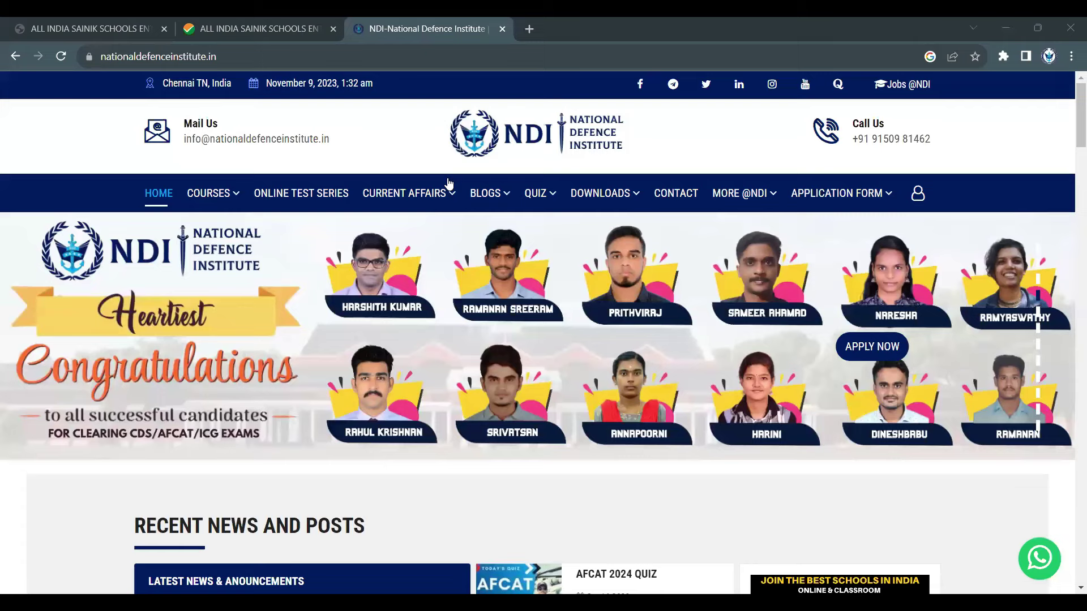
- Go to COURSES > Online Course and open the SAINIK School coaching course
{"action": "mouse_move", "coordinate": [208, 193]}
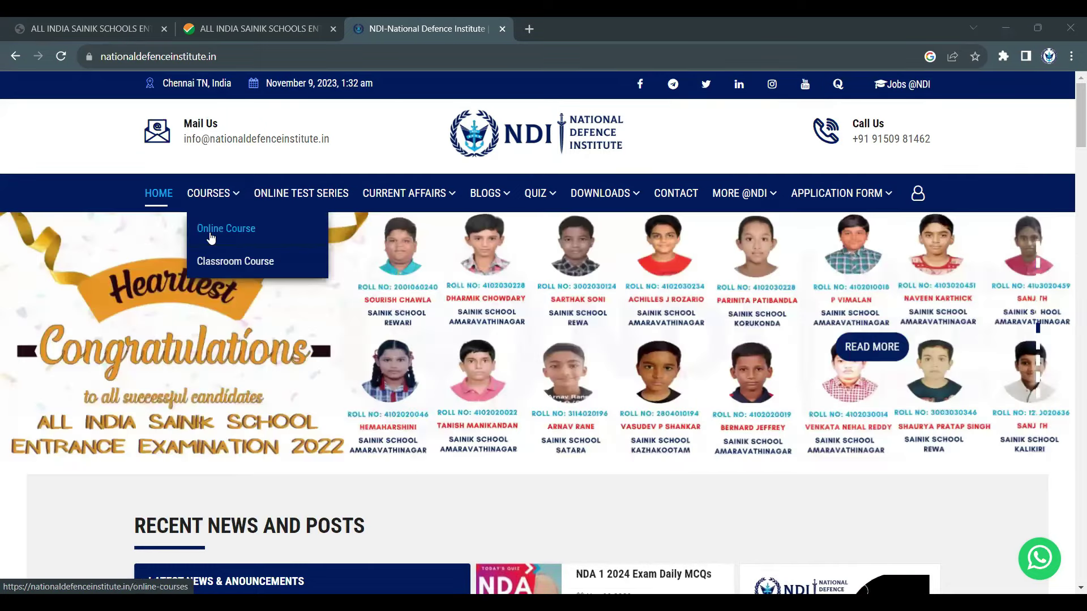
{"action": "left_click", "coordinate": [211, 232]}
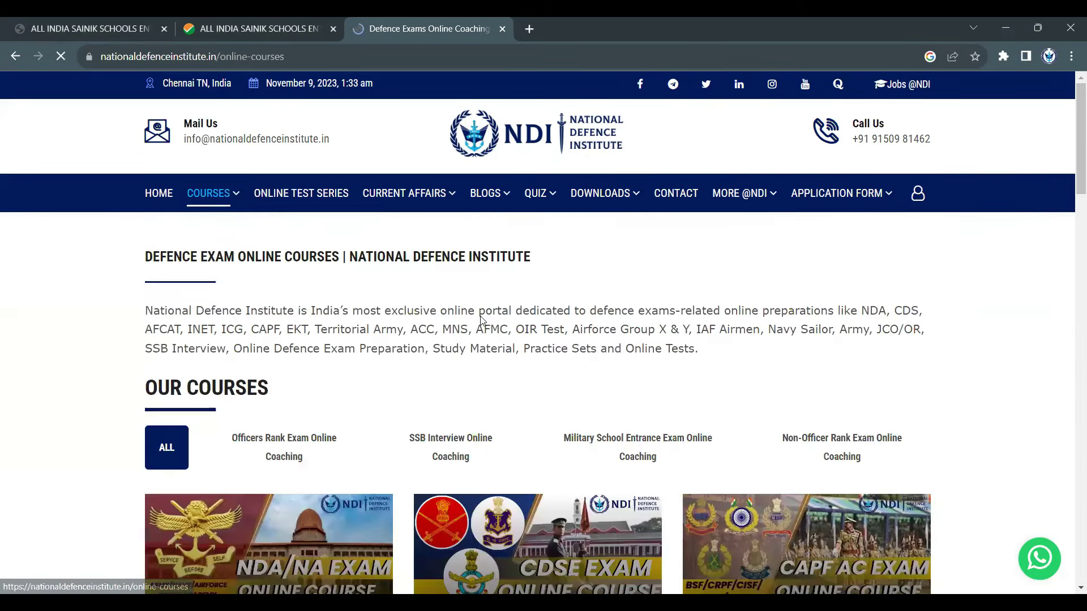
{"action": "scroll", "coordinate": [496, 346], "scroll_direction": "down", "scroll_amount": 5}
{"action": "scroll", "coordinate": [221, 404], "scroll_direction": "down", "scroll_amount": 4}
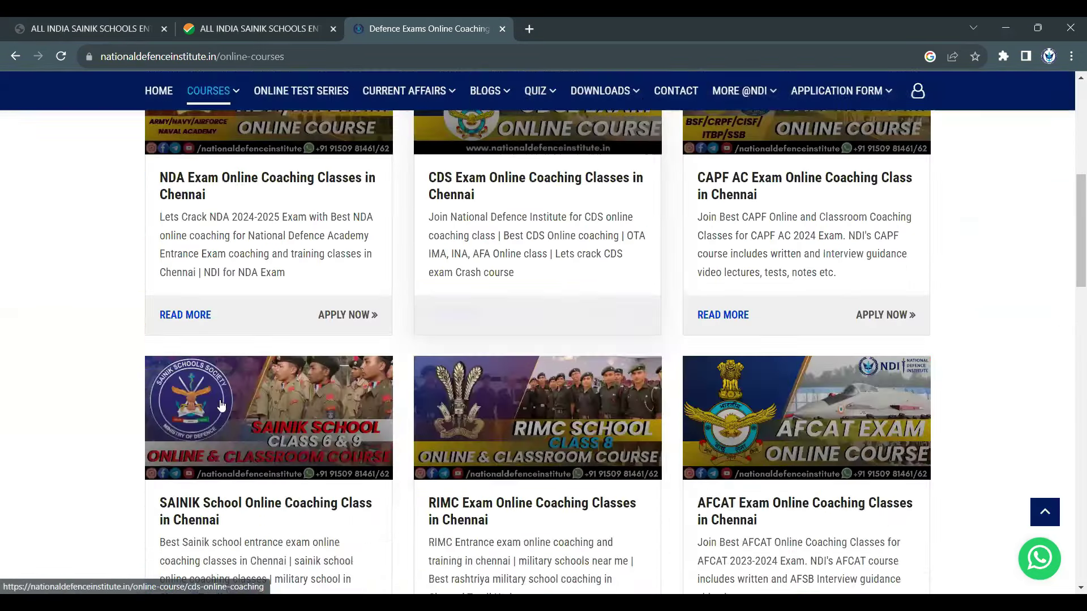
{"action": "scroll", "coordinate": [232, 356], "scroll_direction": "down", "scroll_amount": 3}
{"action": "left_click", "coordinate": [232, 357]}
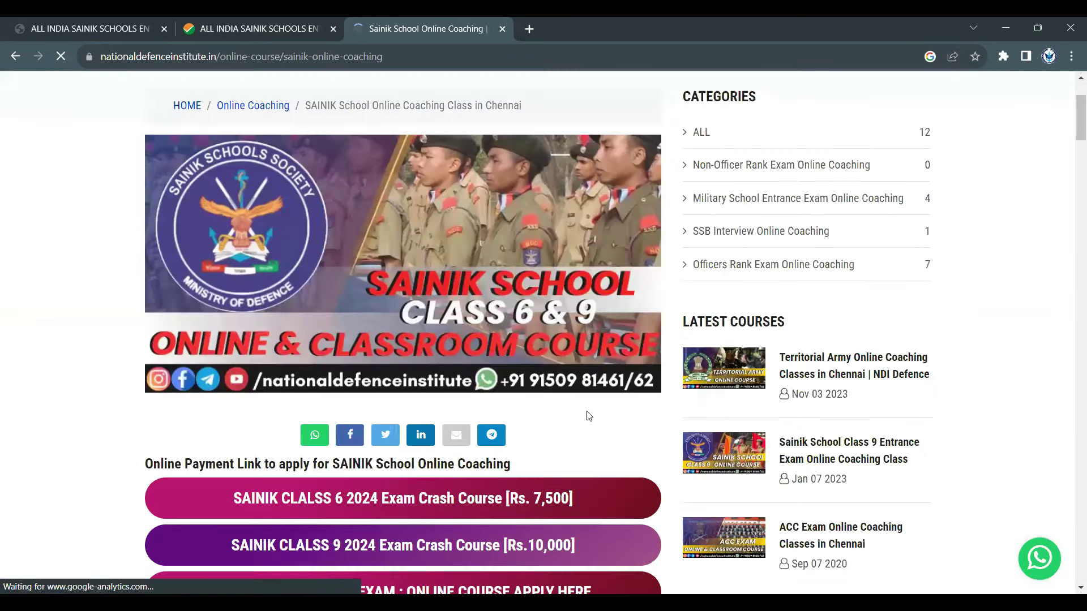
{"action": "scroll", "coordinate": [588, 425], "scroll_direction": "down", "scroll_amount": 7}
{"action": "scroll", "coordinate": [588, 432], "scroll_direction": "up", "scroll_amount": 4}
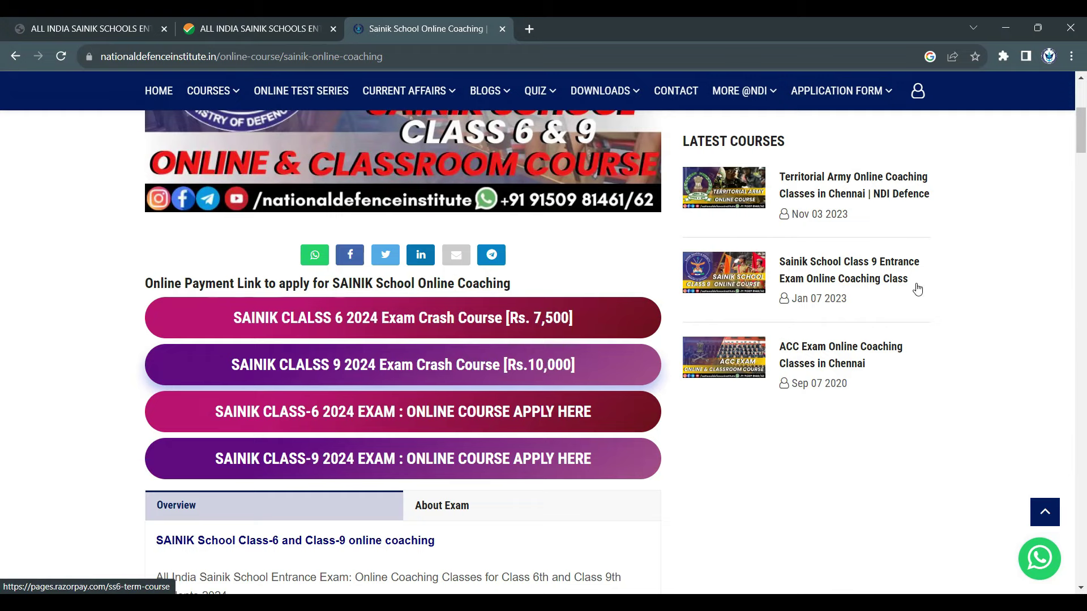
- Scroll through the Class 6 and 9 course options, fees and AISSEE results
{"action": "scroll", "coordinate": [501, 404], "scroll_direction": "down", "scroll_amount": 10}
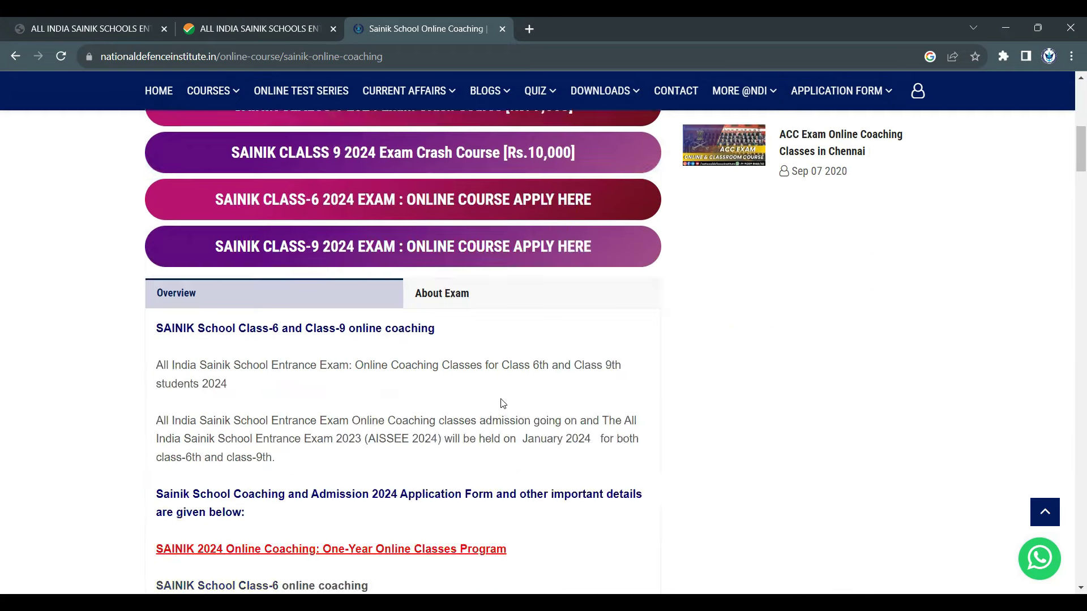
{"action": "scroll", "coordinate": [508, 397], "scroll_direction": "down", "scroll_amount": 3}
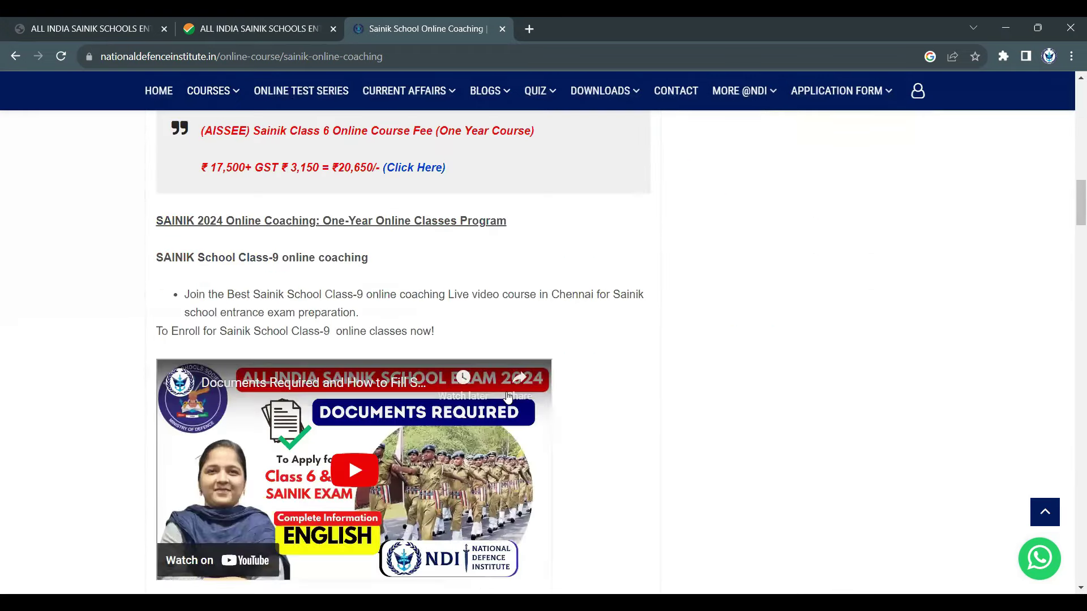
{"action": "scroll", "coordinate": [734, 415], "scroll_direction": "down", "scroll_amount": 8}
{"action": "scroll", "coordinate": [734, 415], "scroll_direction": "down", "scroll_amount": 5}
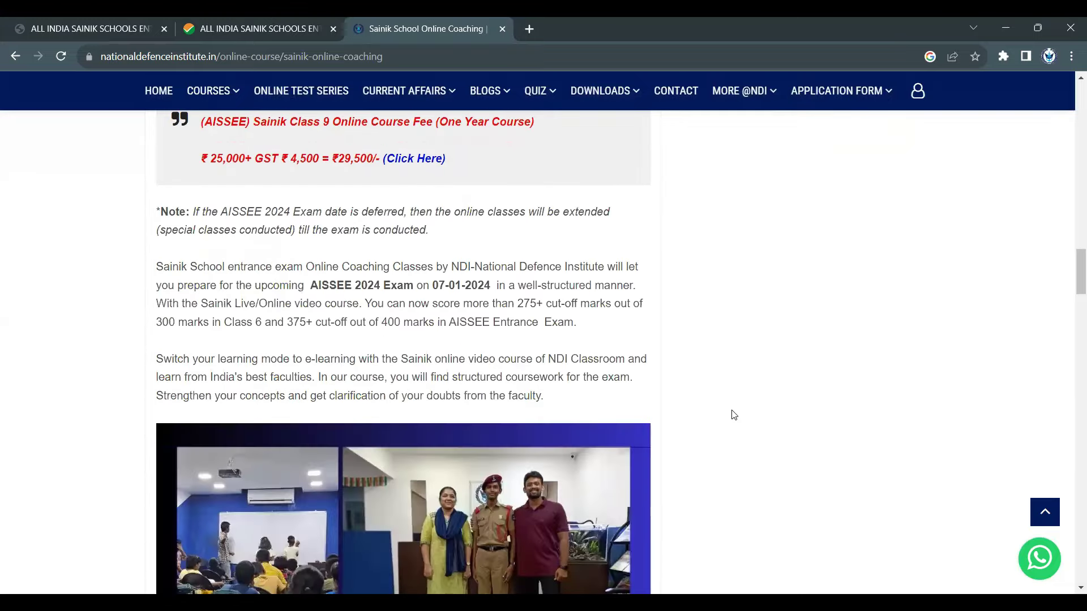
{"action": "scroll", "coordinate": [736, 414], "scroll_direction": "down", "scroll_amount": 3}
{"action": "scroll", "coordinate": [737, 412], "scroll_direction": "down", "scroll_amount": 8}
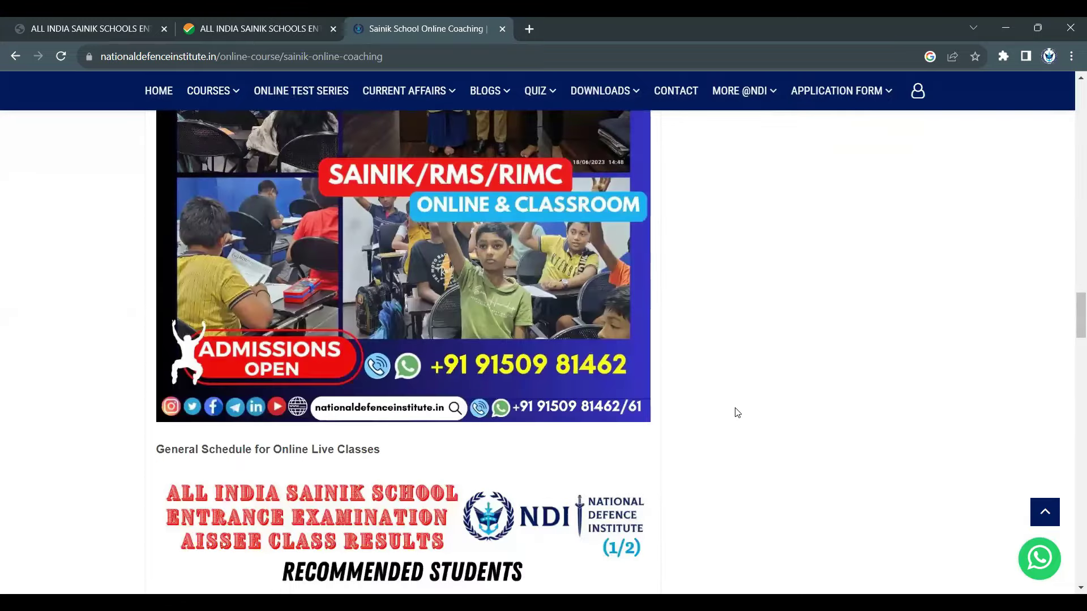
{"action": "scroll", "coordinate": [737, 413], "scroll_direction": "down", "scroll_amount": 9}
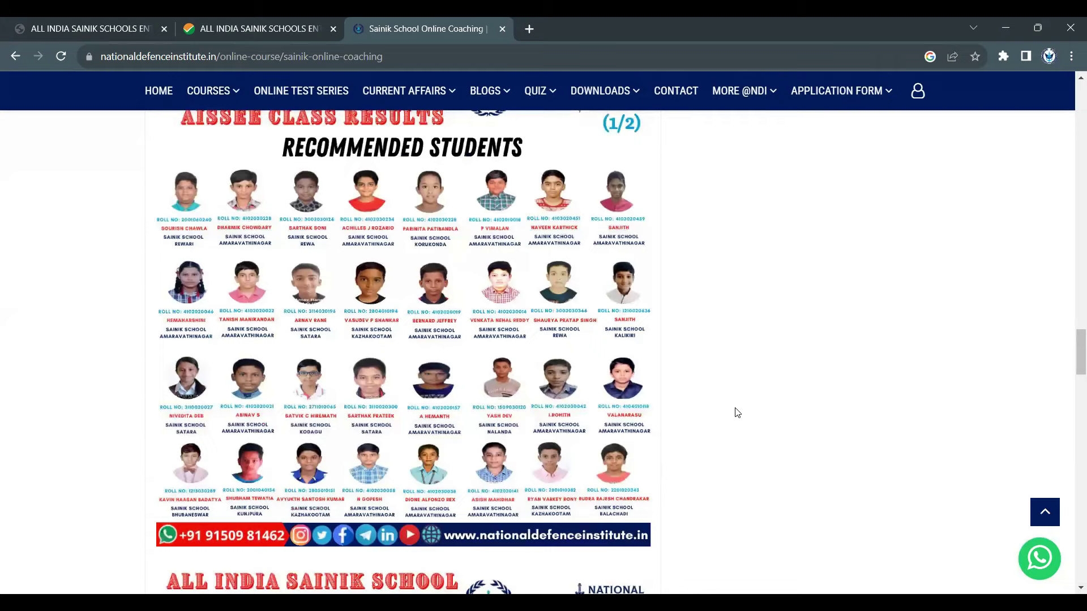
{"action": "scroll", "coordinate": [733, 407], "scroll_direction": "down", "scroll_amount": 5}
{"action": "scroll", "coordinate": [732, 401], "scroll_direction": "down", "scroll_amount": 5}
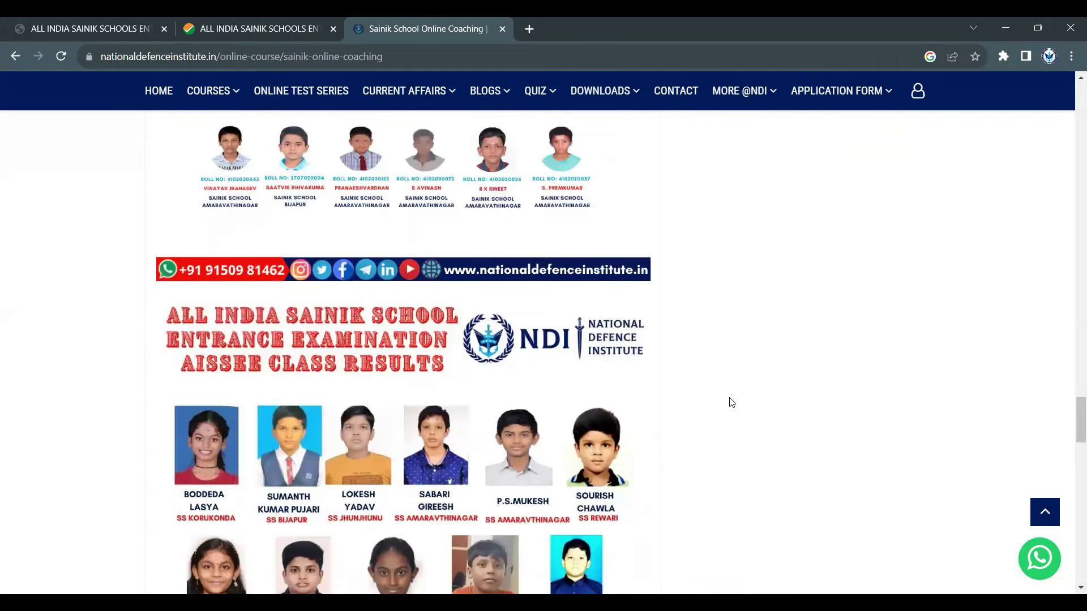